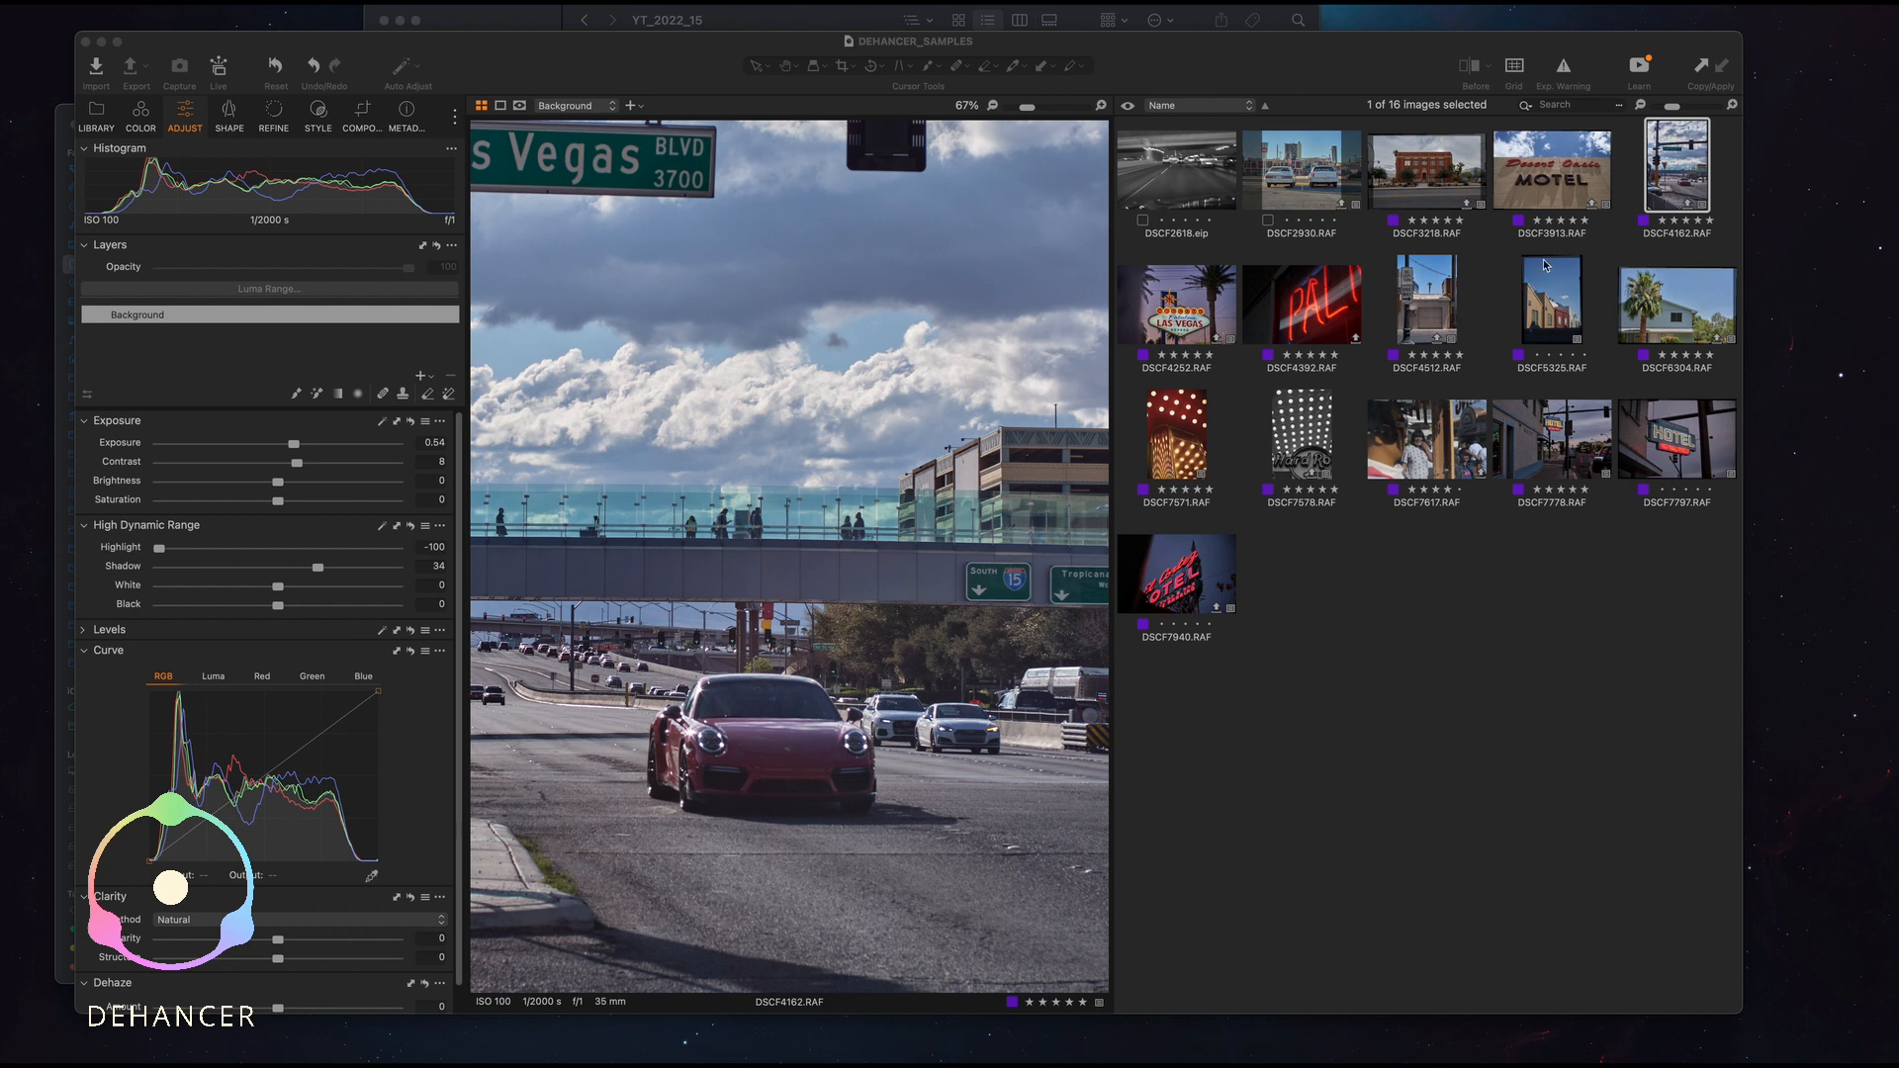
On the Desert Oasis Motel photo DSCF3913.RAF, set the High Dynamic Range Highlight to -100 and Shadow to 86.
left_click(1549, 203)
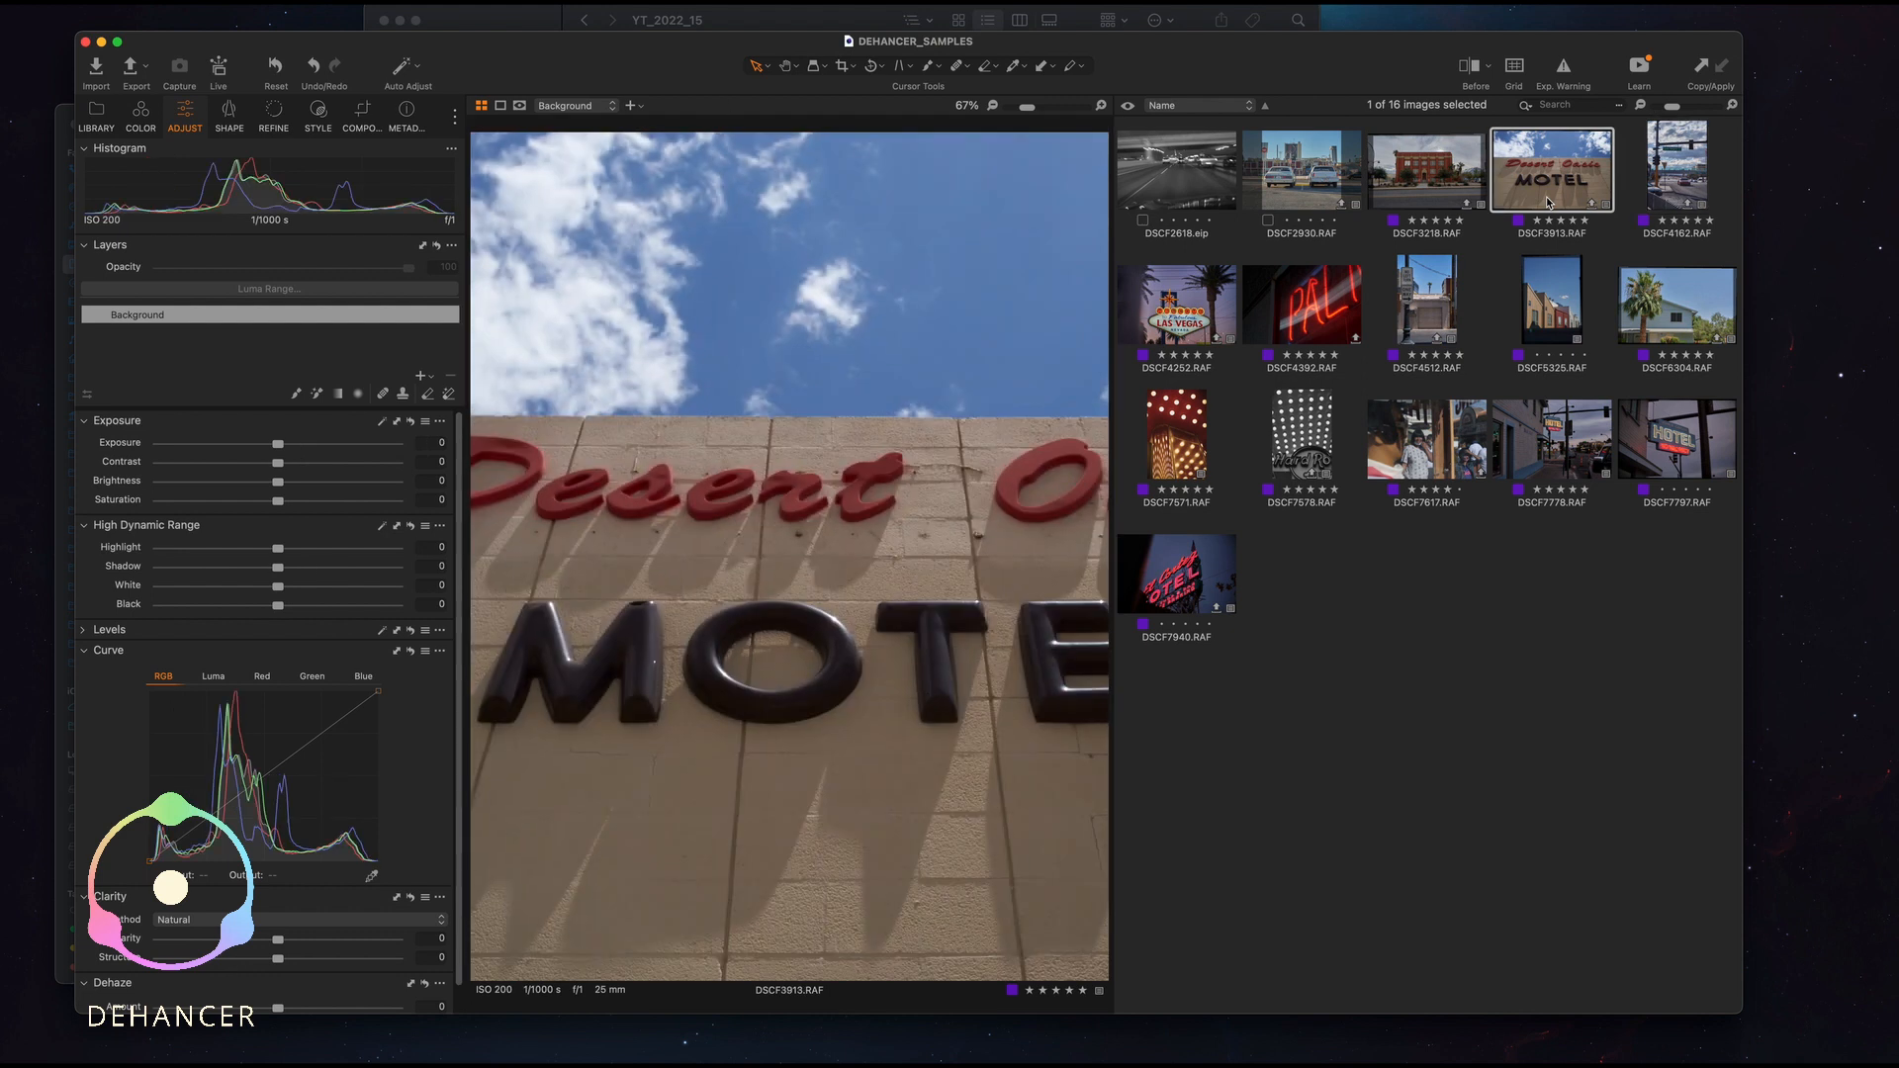
left_click_drag(1742, 32, 1860, 29)
left_click_drag(1234, 229, 1408, 244)
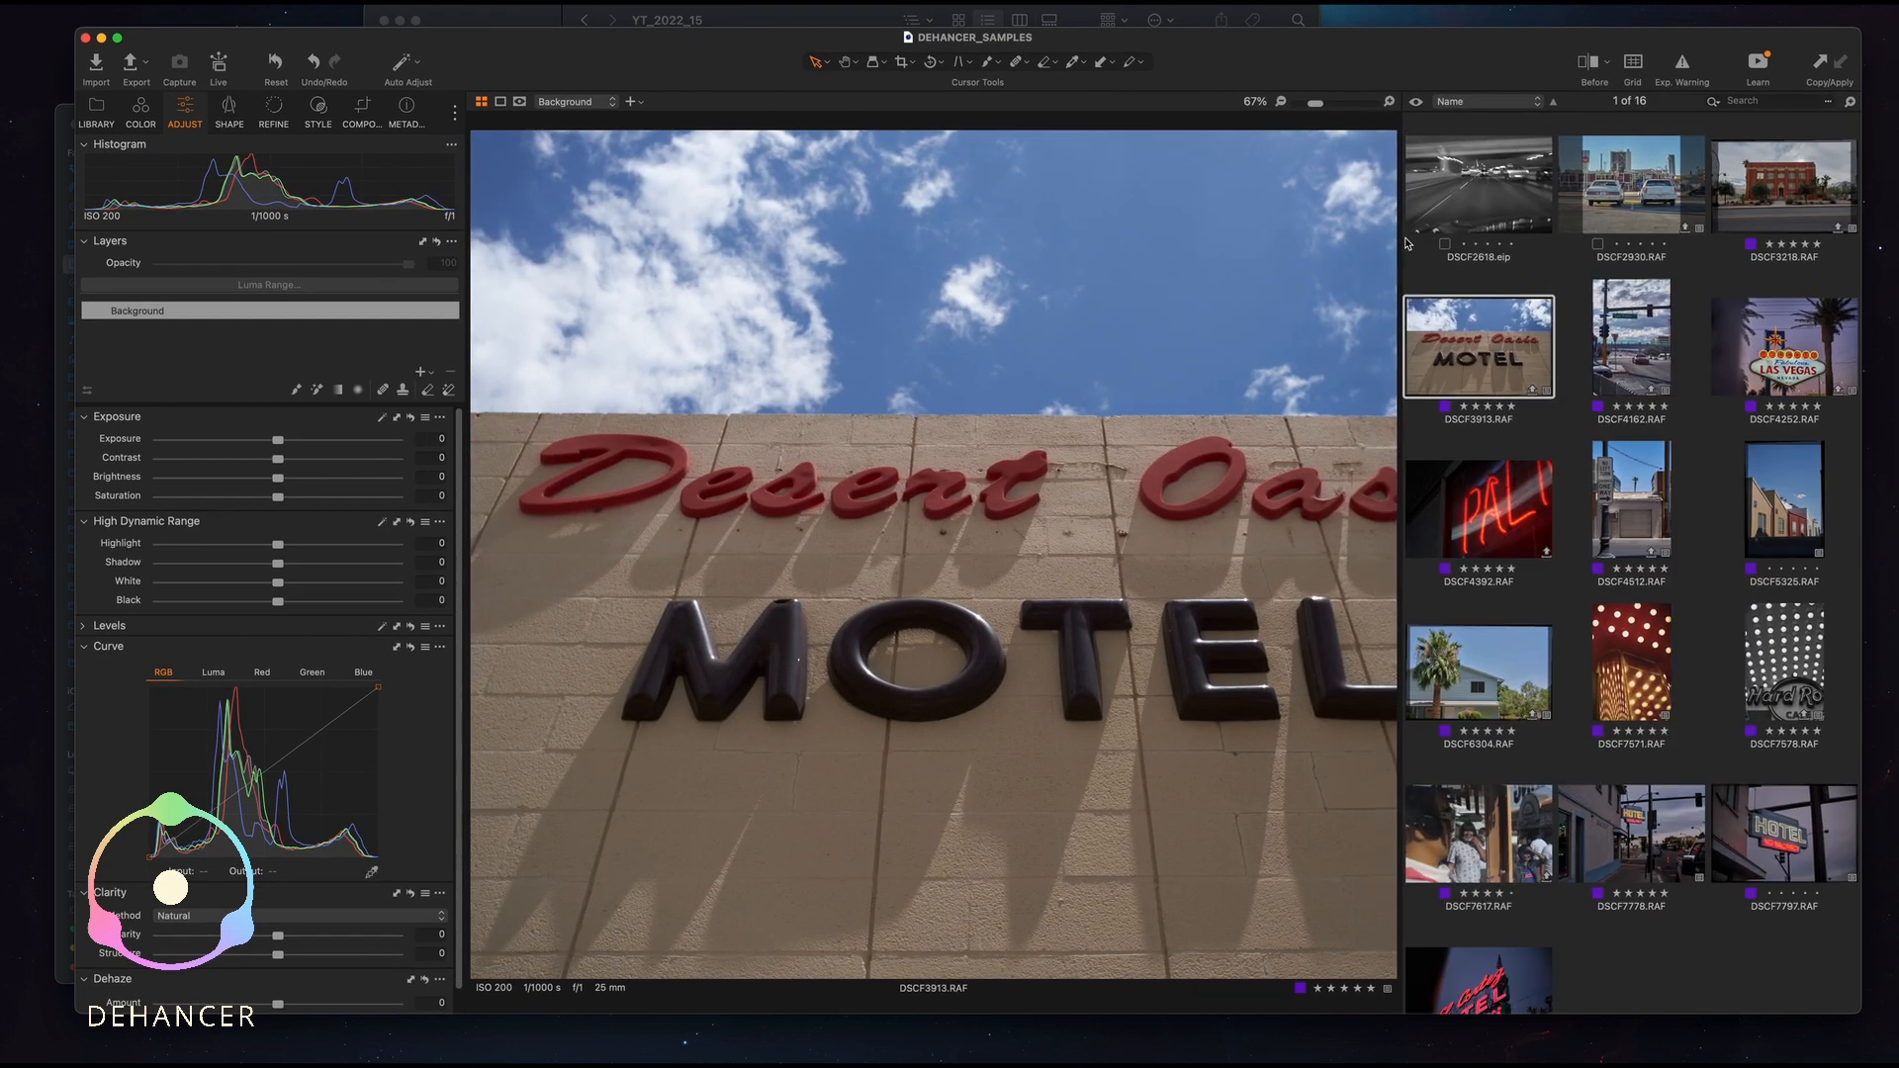
left_click(1283, 102)
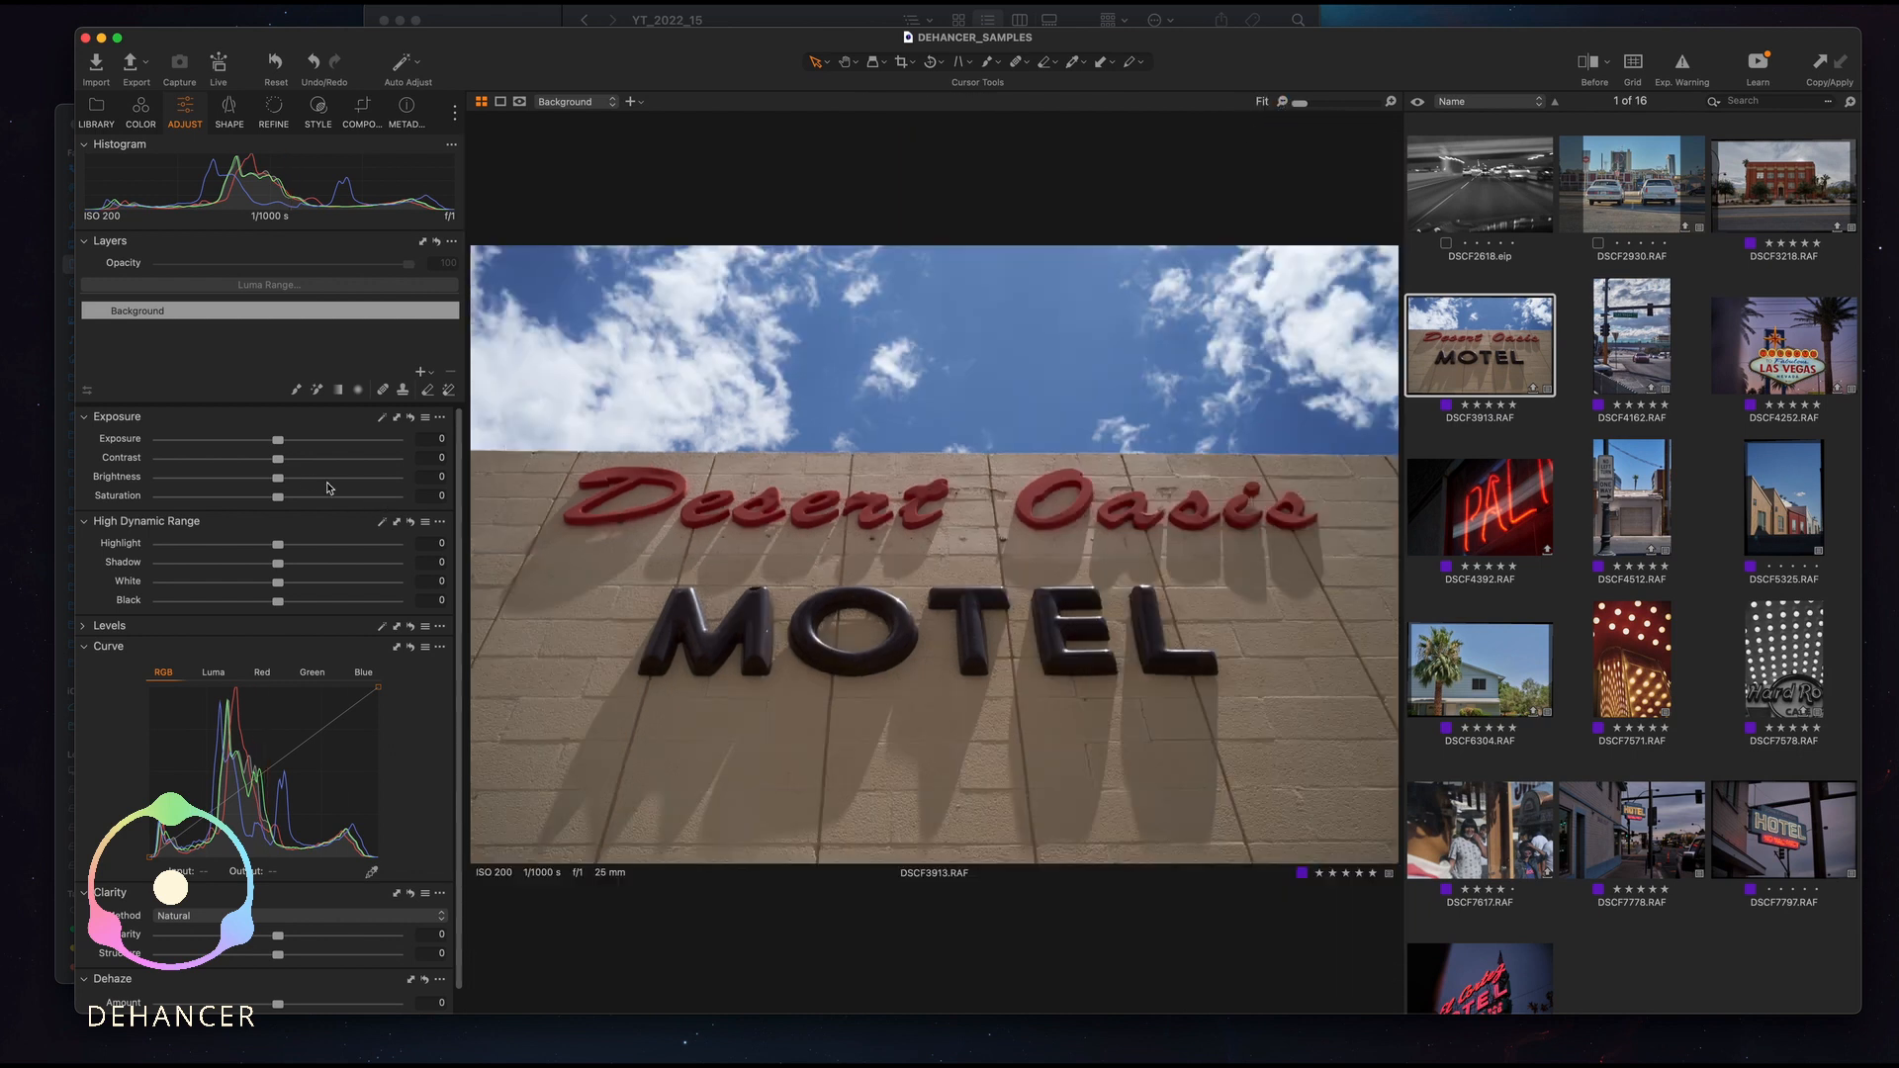
left_click_drag(278, 544, 158, 544)
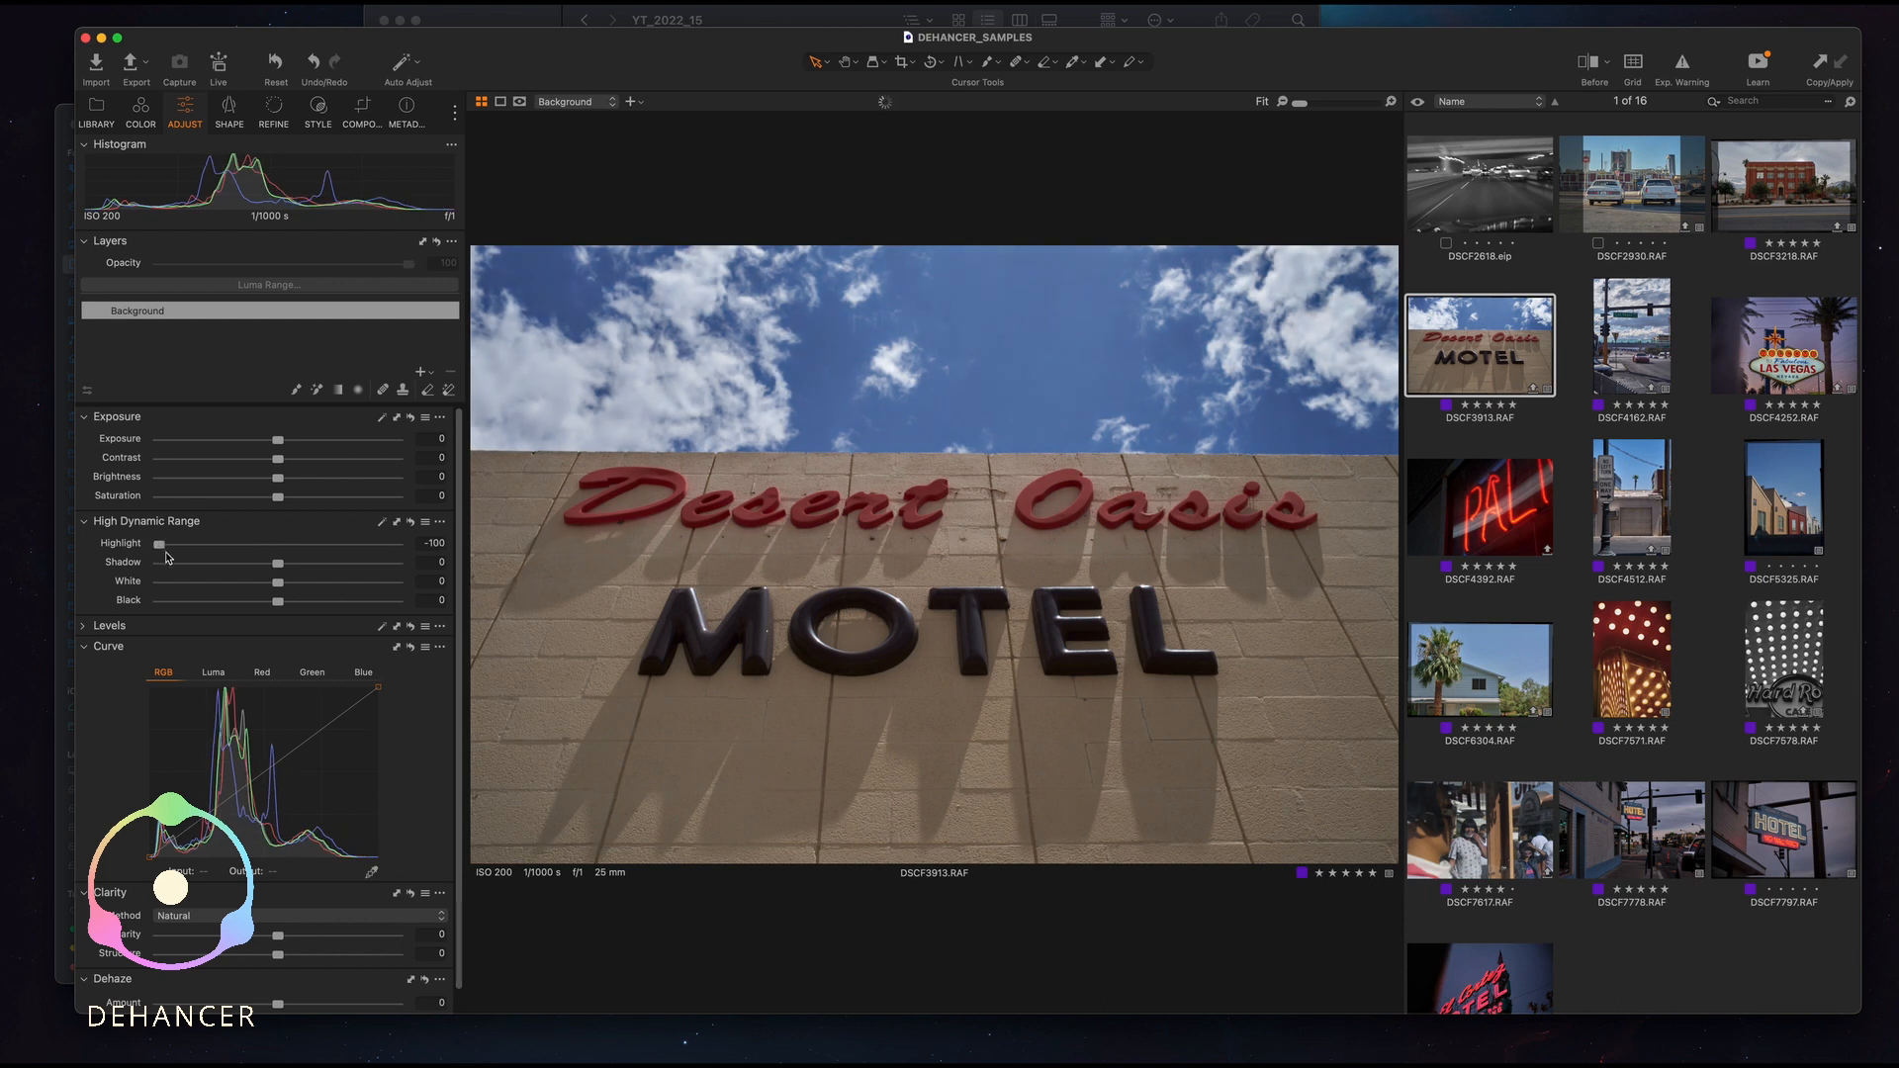
left_click_drag(278, 563, 379, 567)
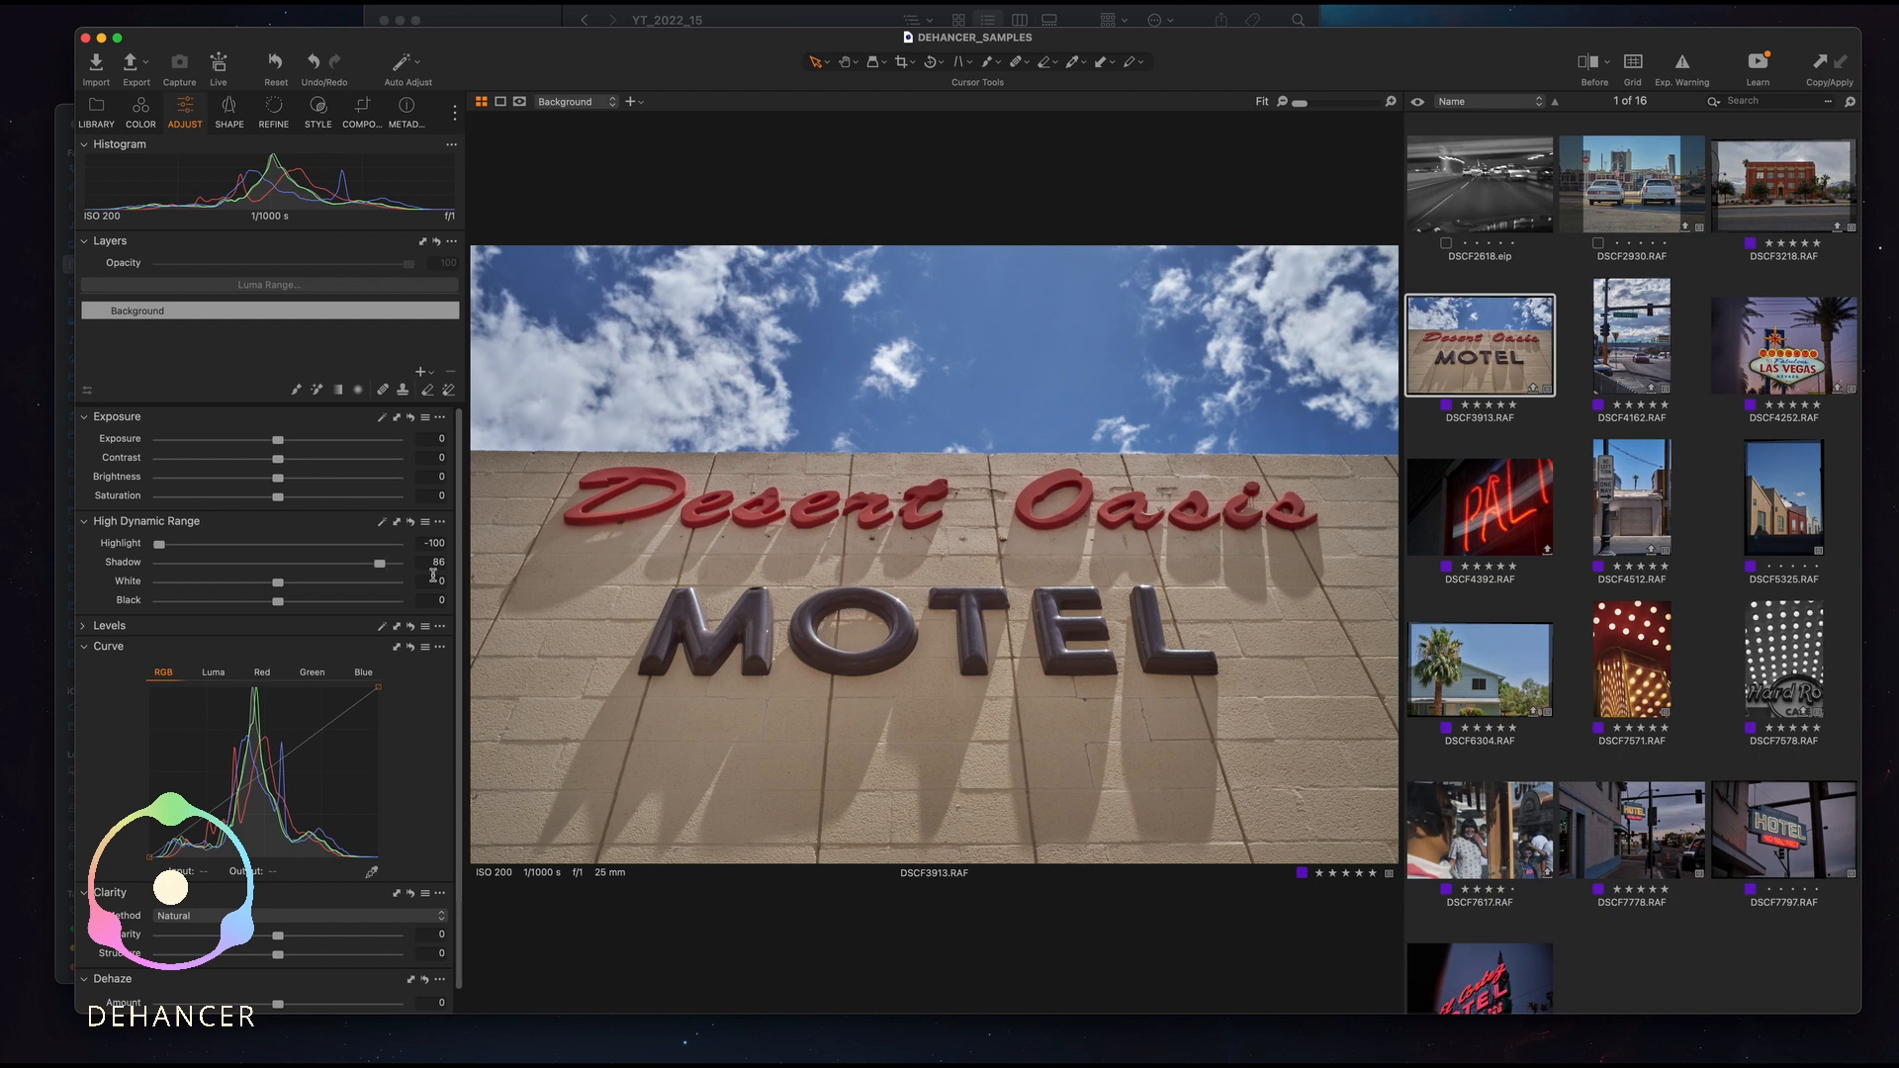
Send DSCF3913.RAF to the Dehancer Lightroom Plugin for editing as an uncompressed 16-bit TIFF in Adobe RGB (1998).
right_click(1491, 331)
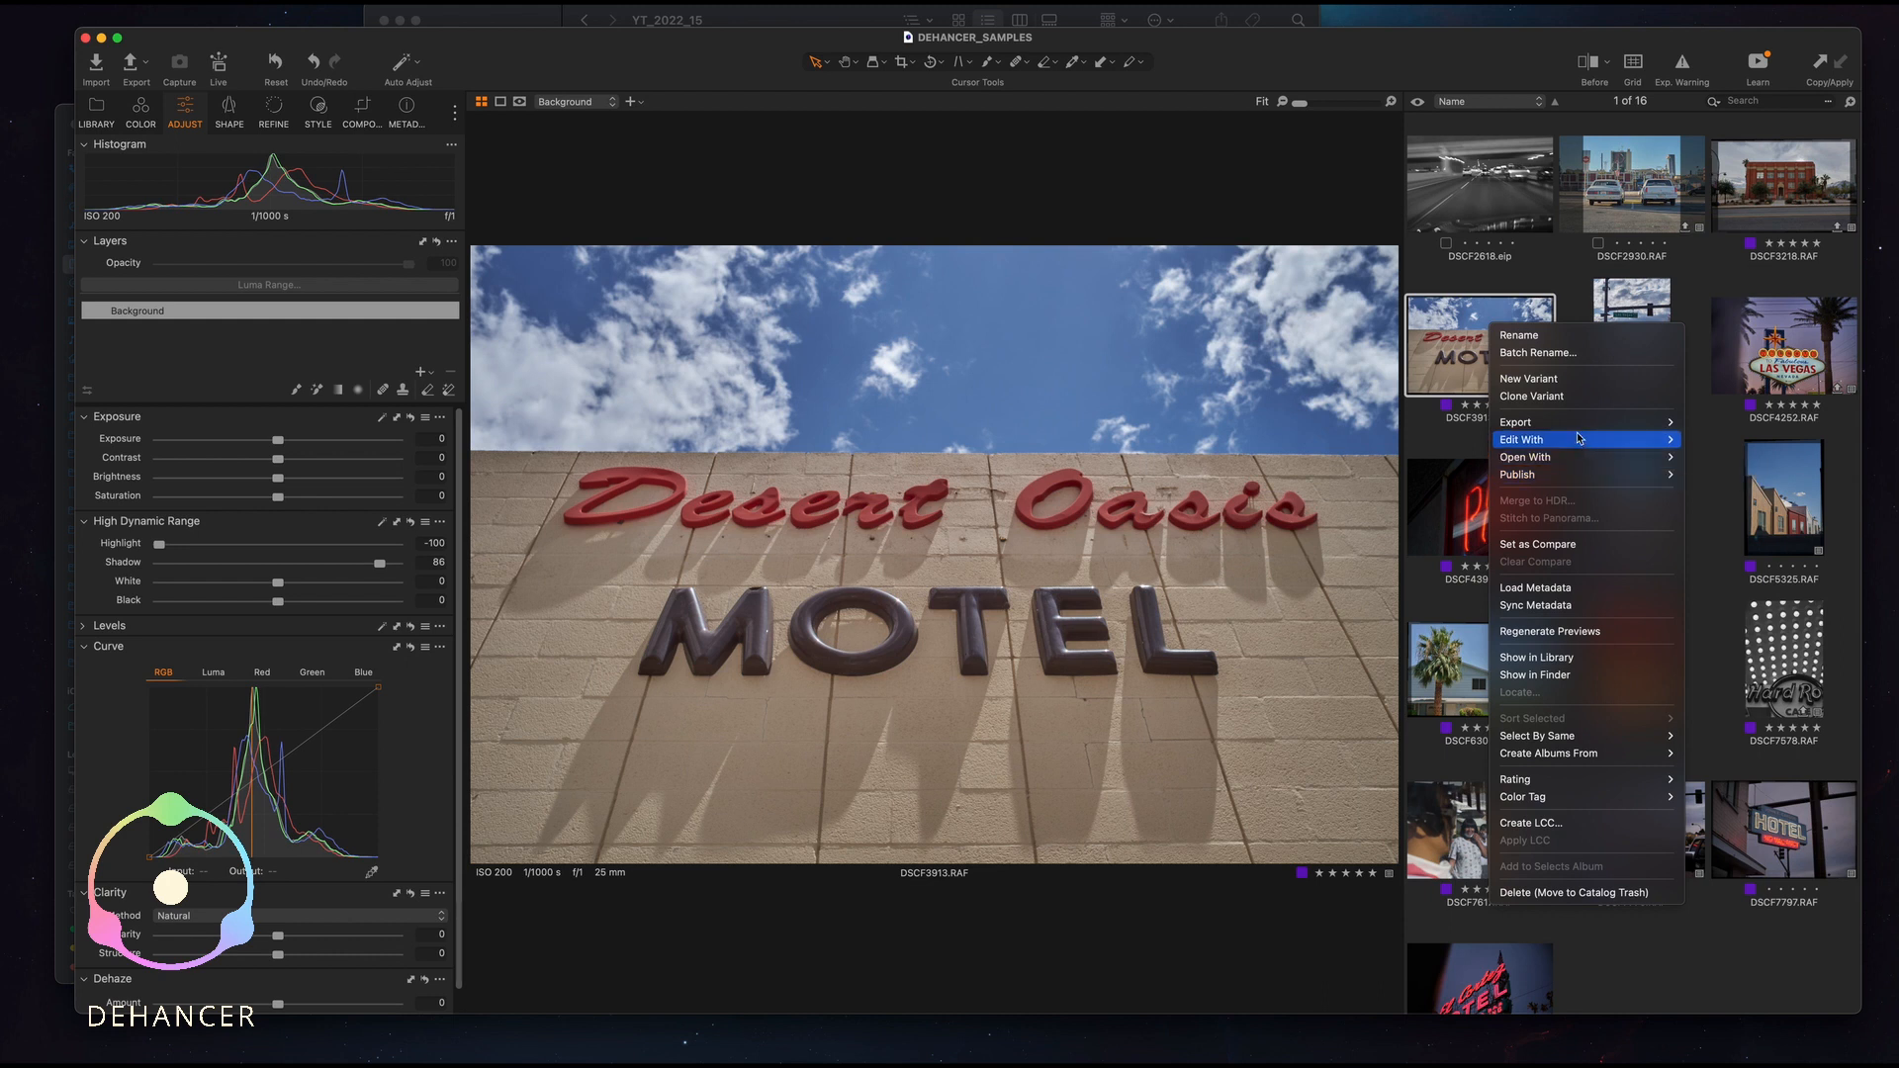
mouse_move(1583, 439)
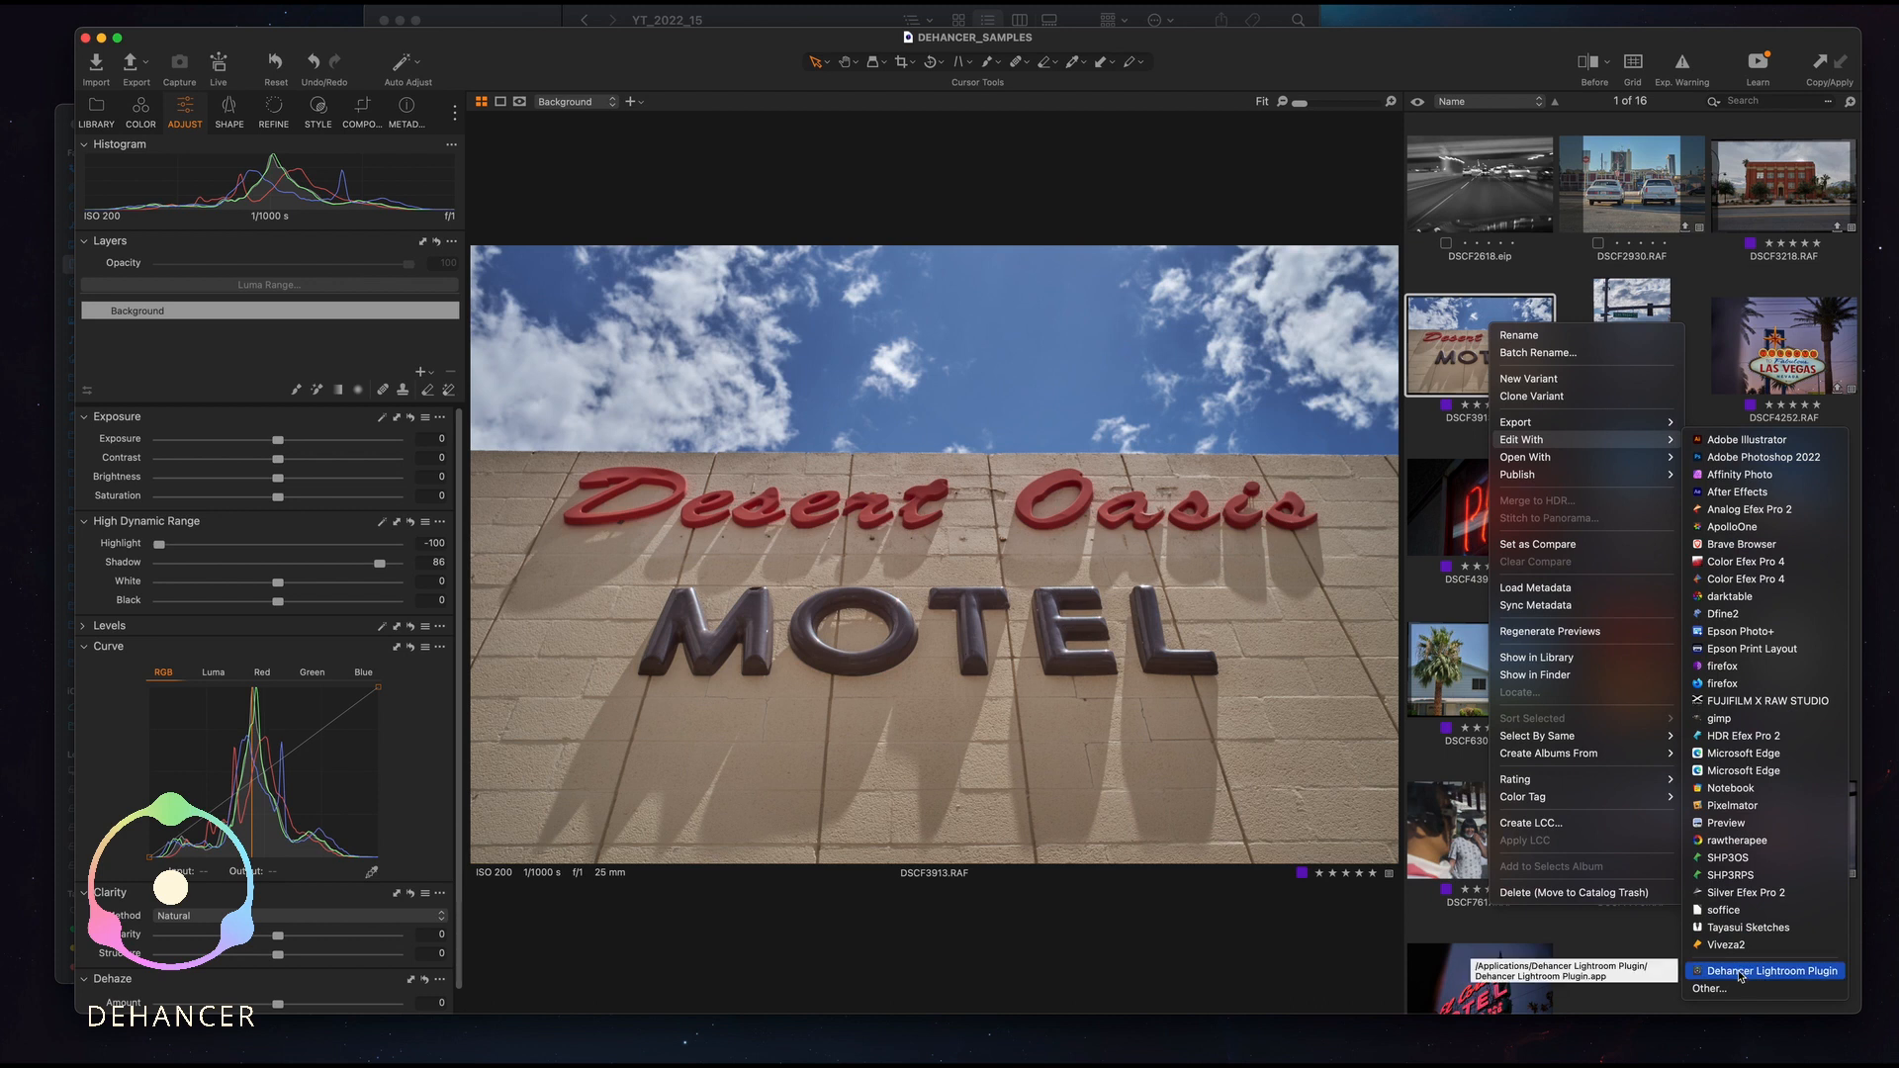
left_click(1741, 972)
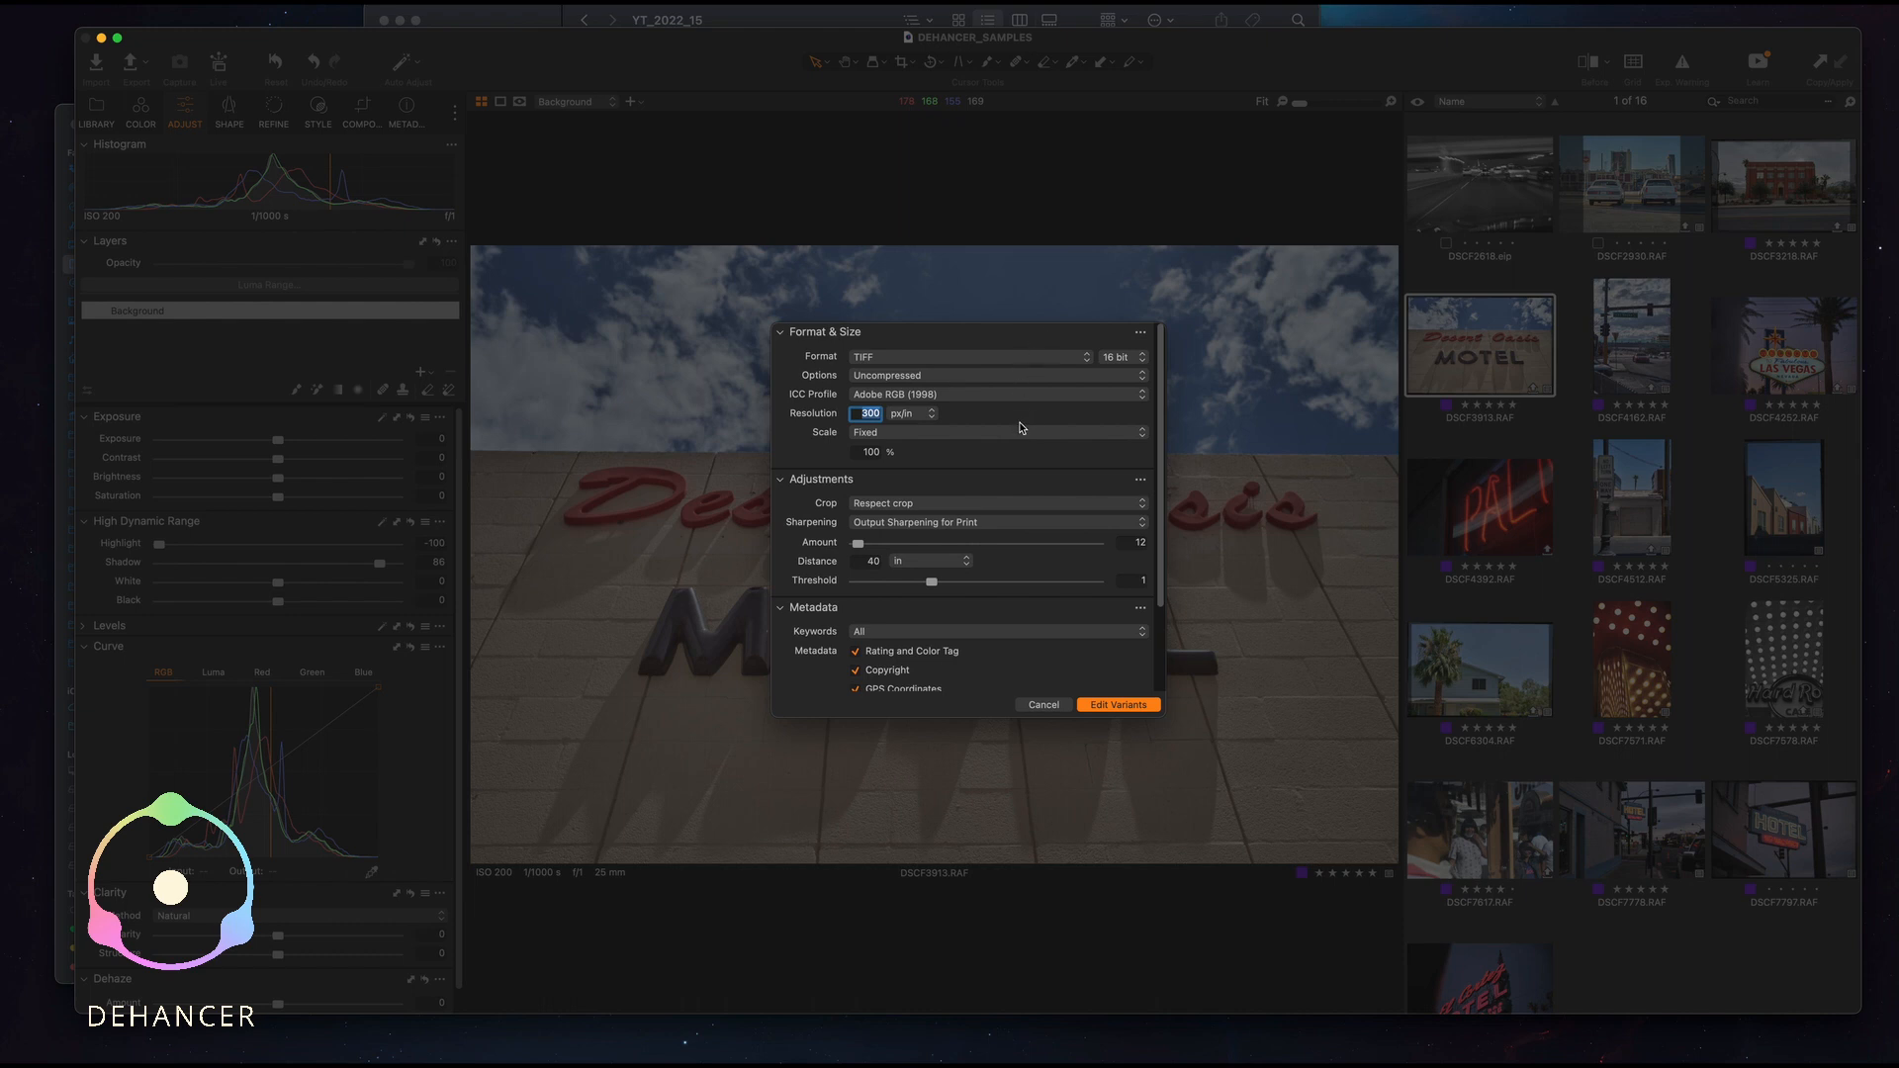
left_click(1129, 706)
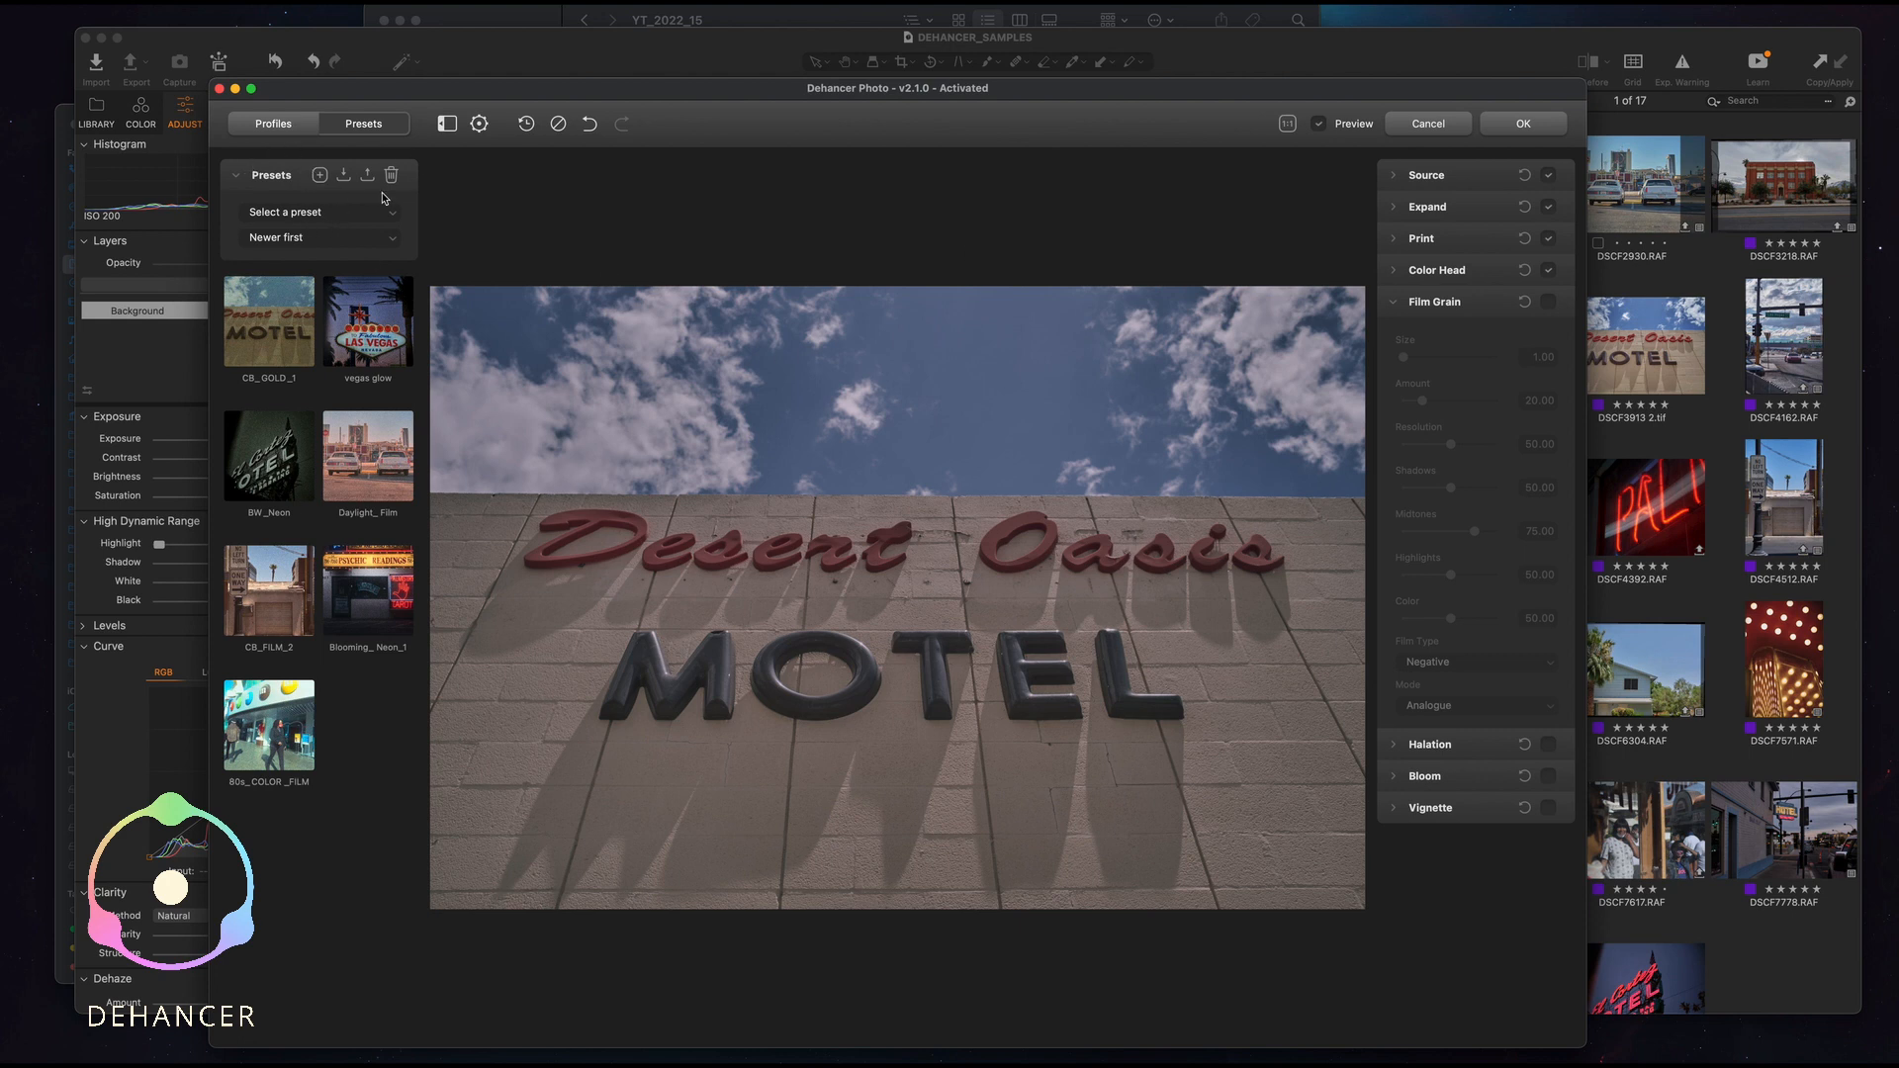
Look through Dehancer's film type options, its list of film profiles and their preview thumbnails.
left_click(307, 130)
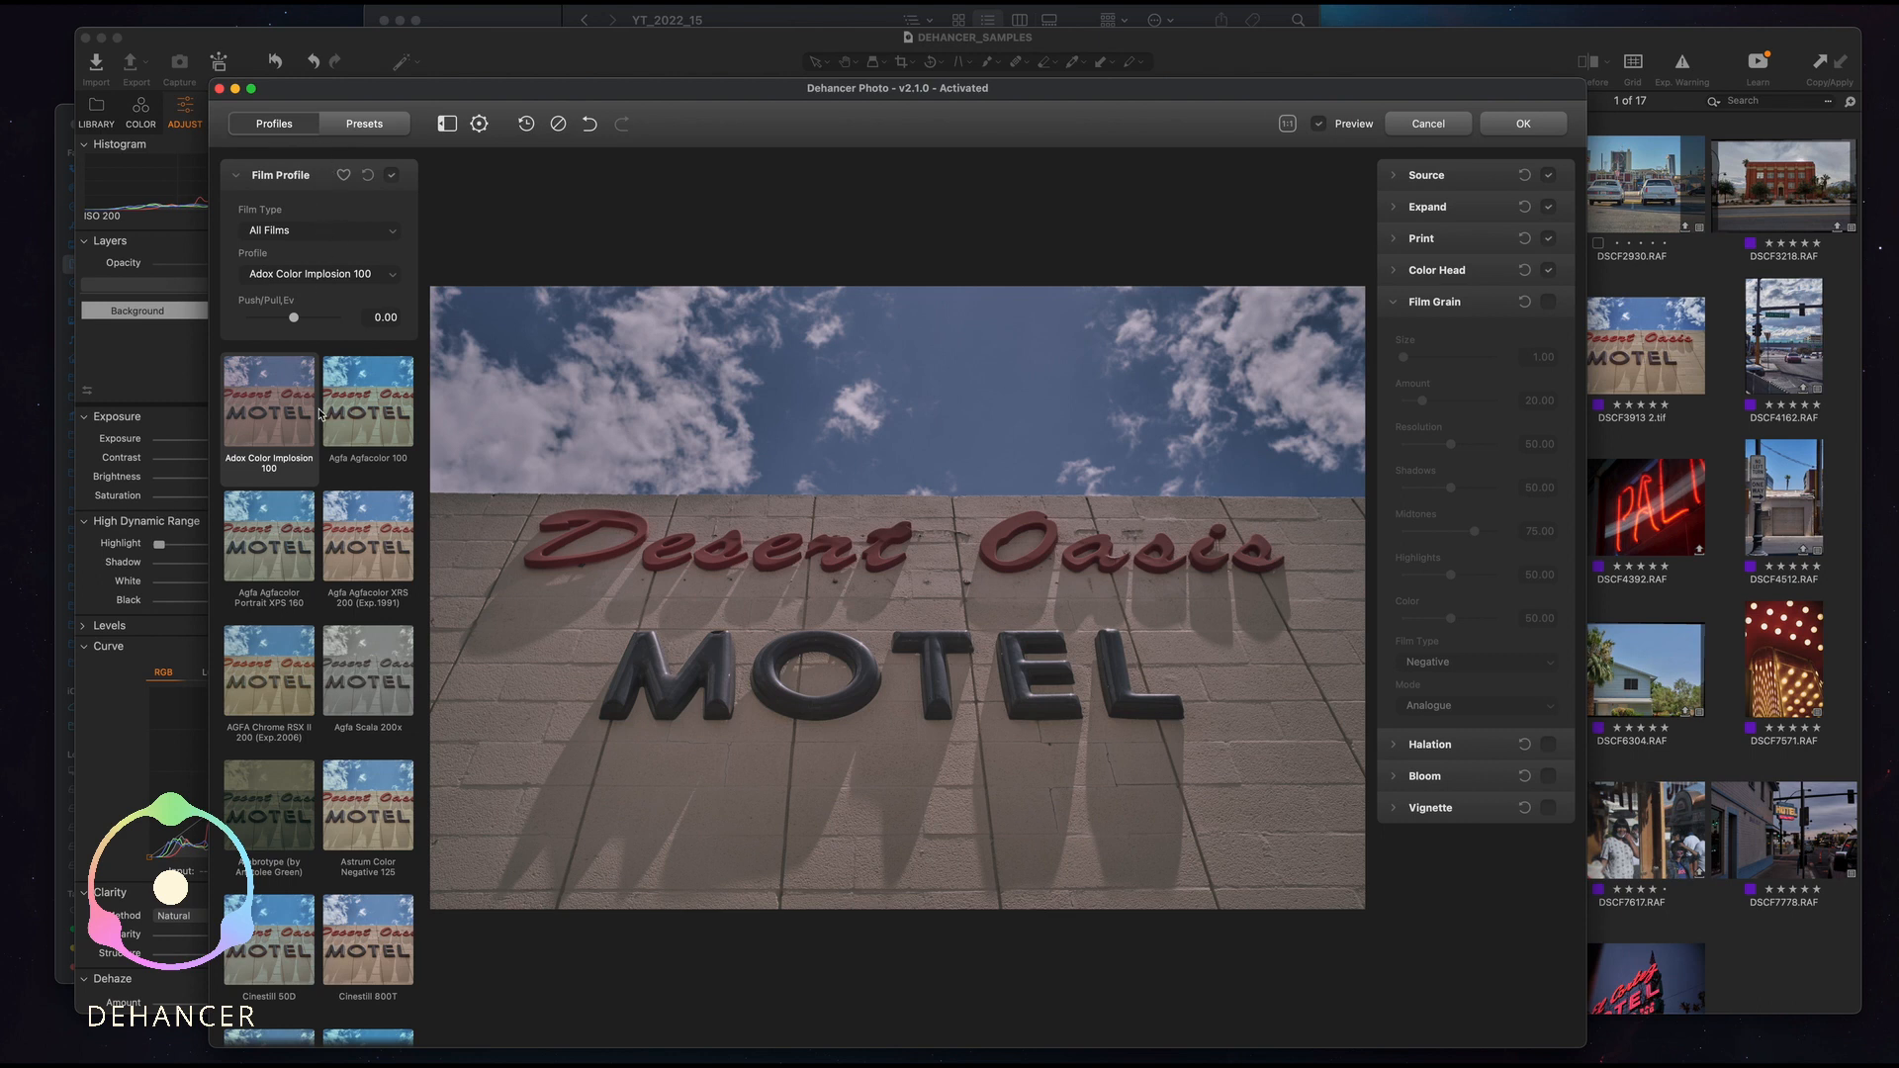
scroll(321, 415, "down", 10)
scroll(321, 366, "up", 10)
left_click(297, 232)
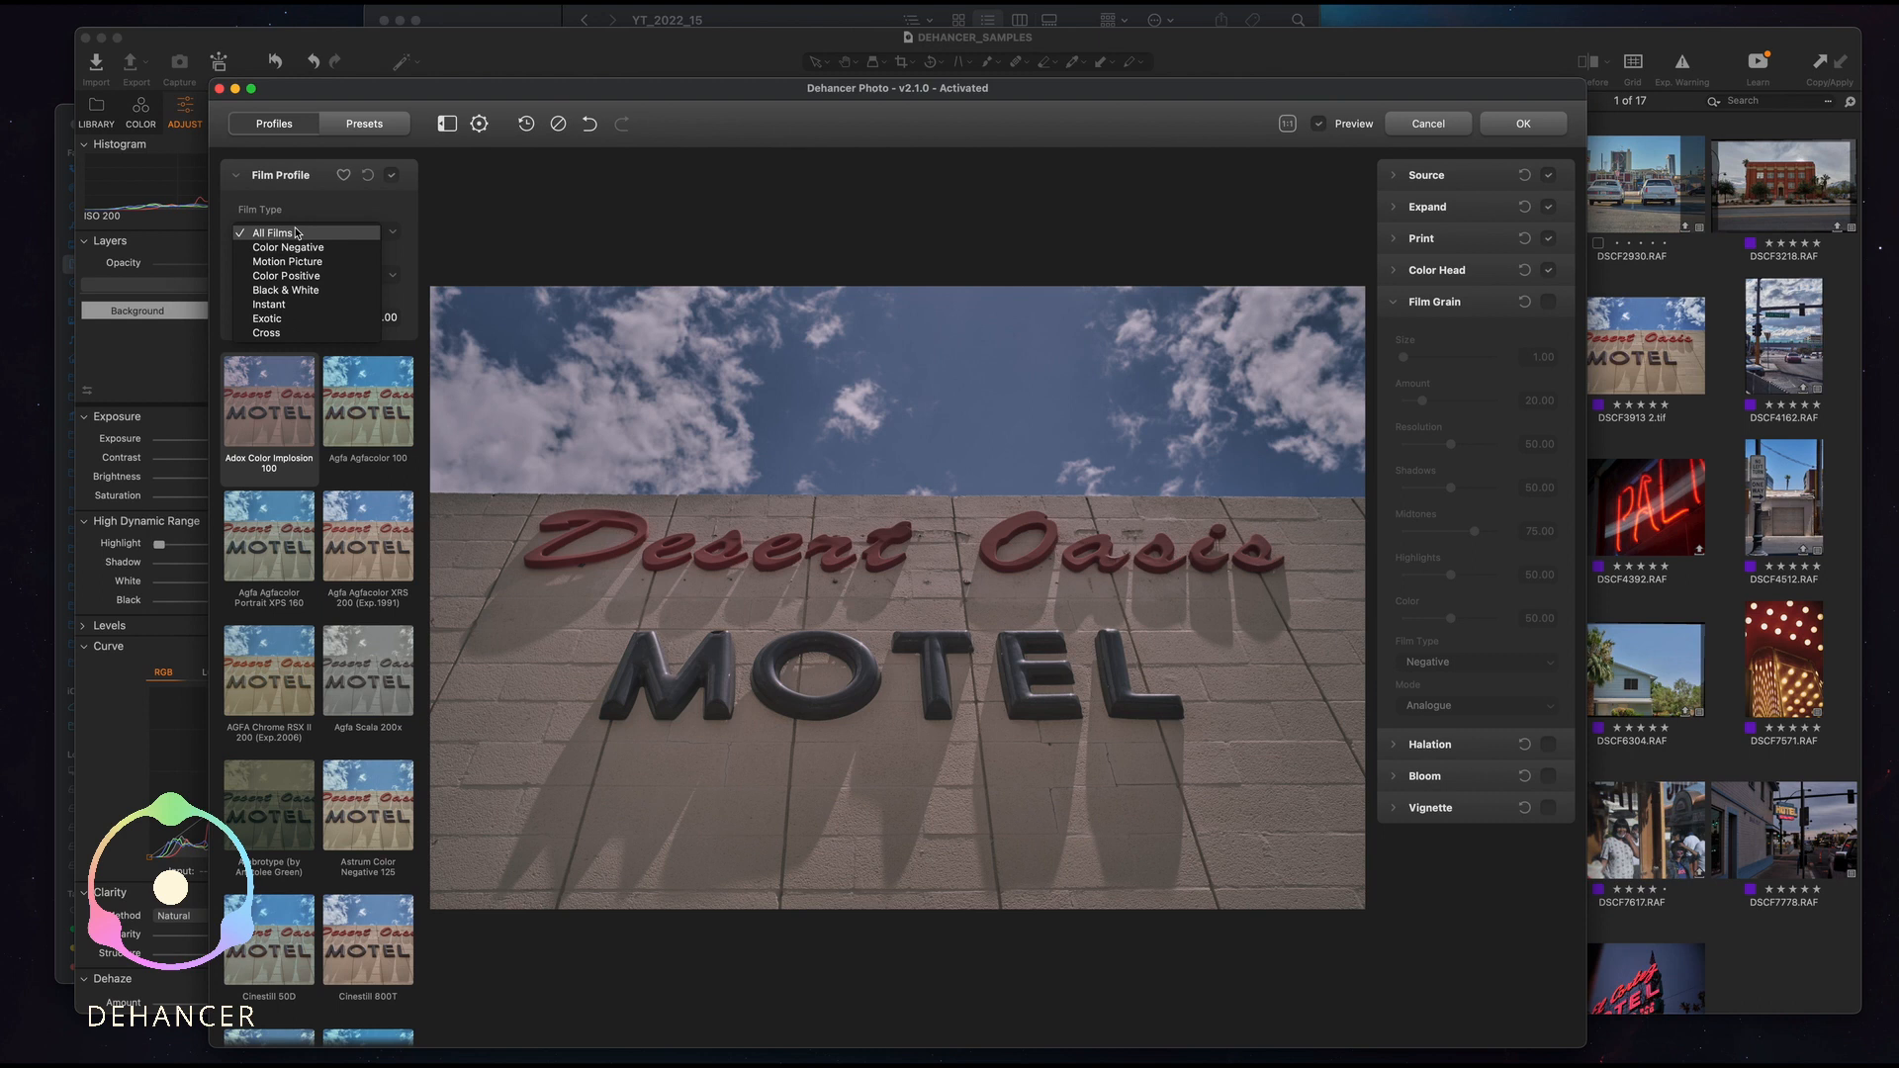
left_click(299, 232)
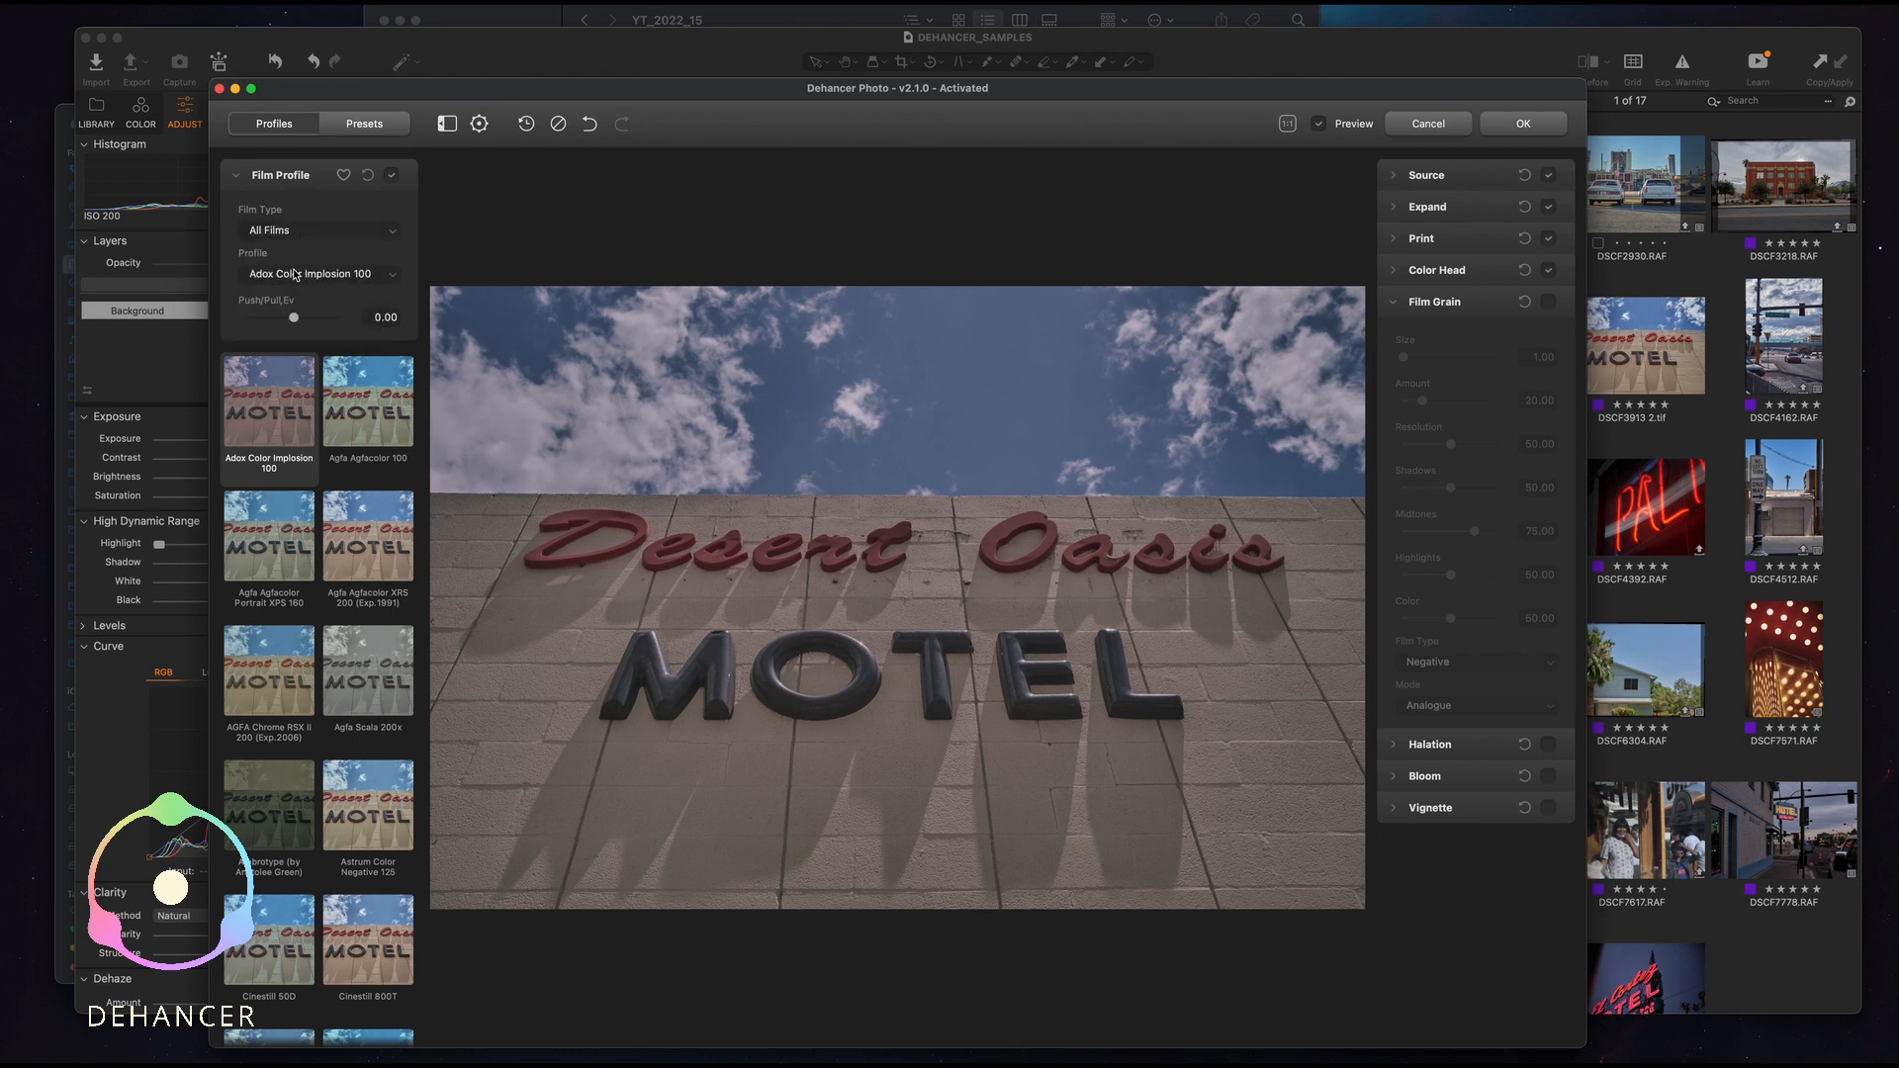
left_click(294, 274)
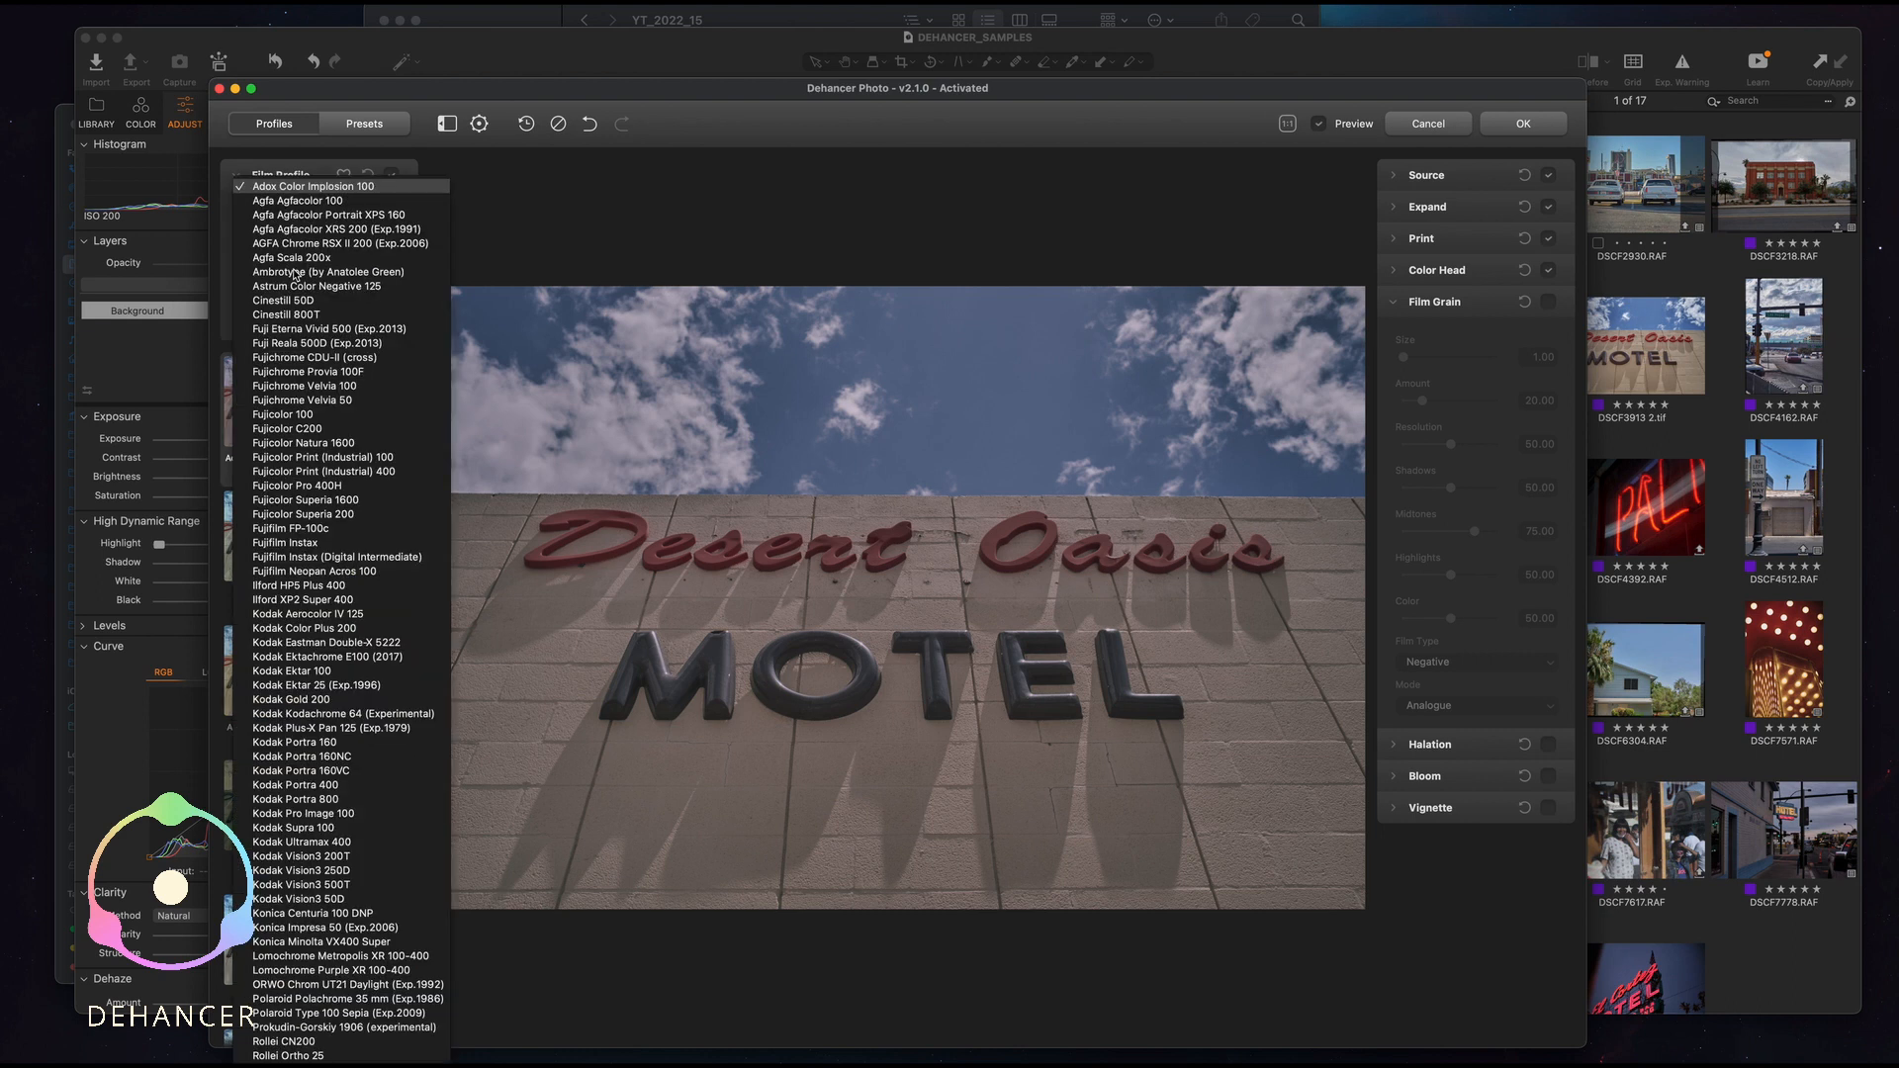
left_click(544, 229)
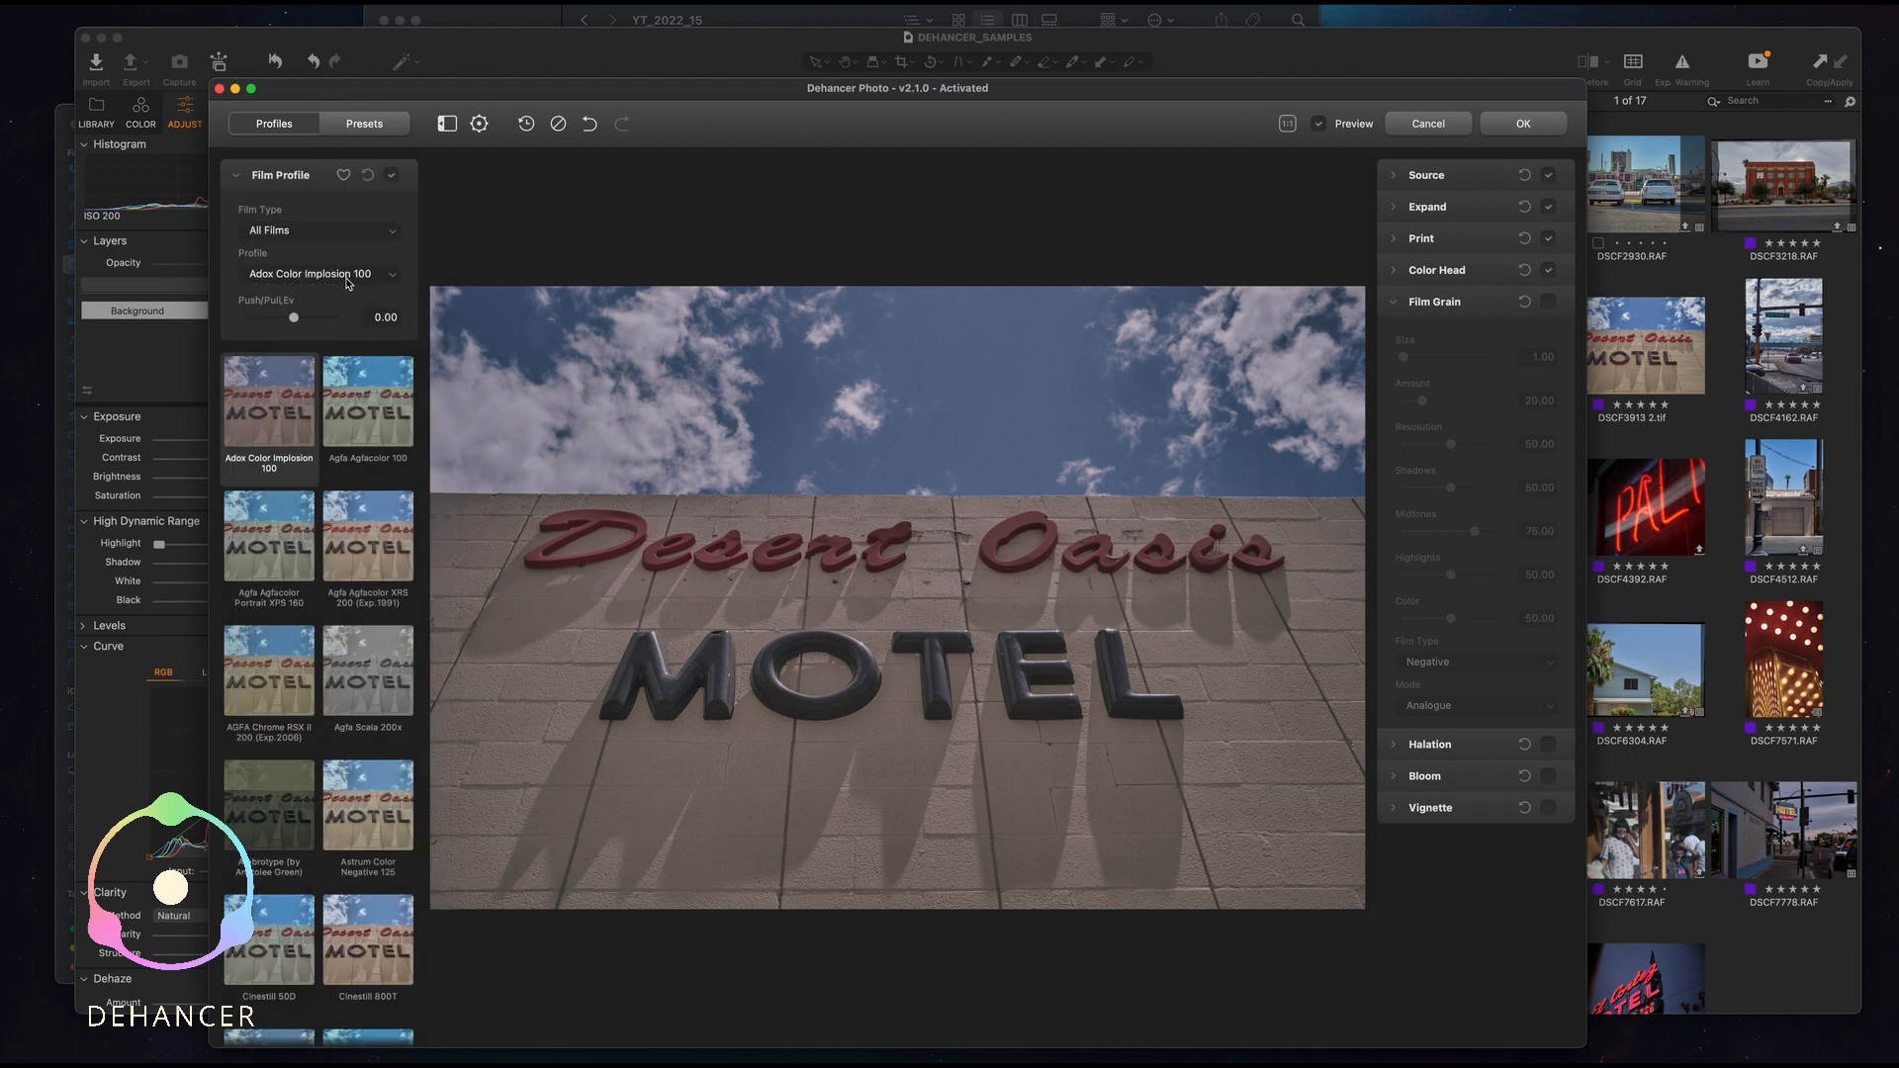
scroll(316, 649, "down", 10)
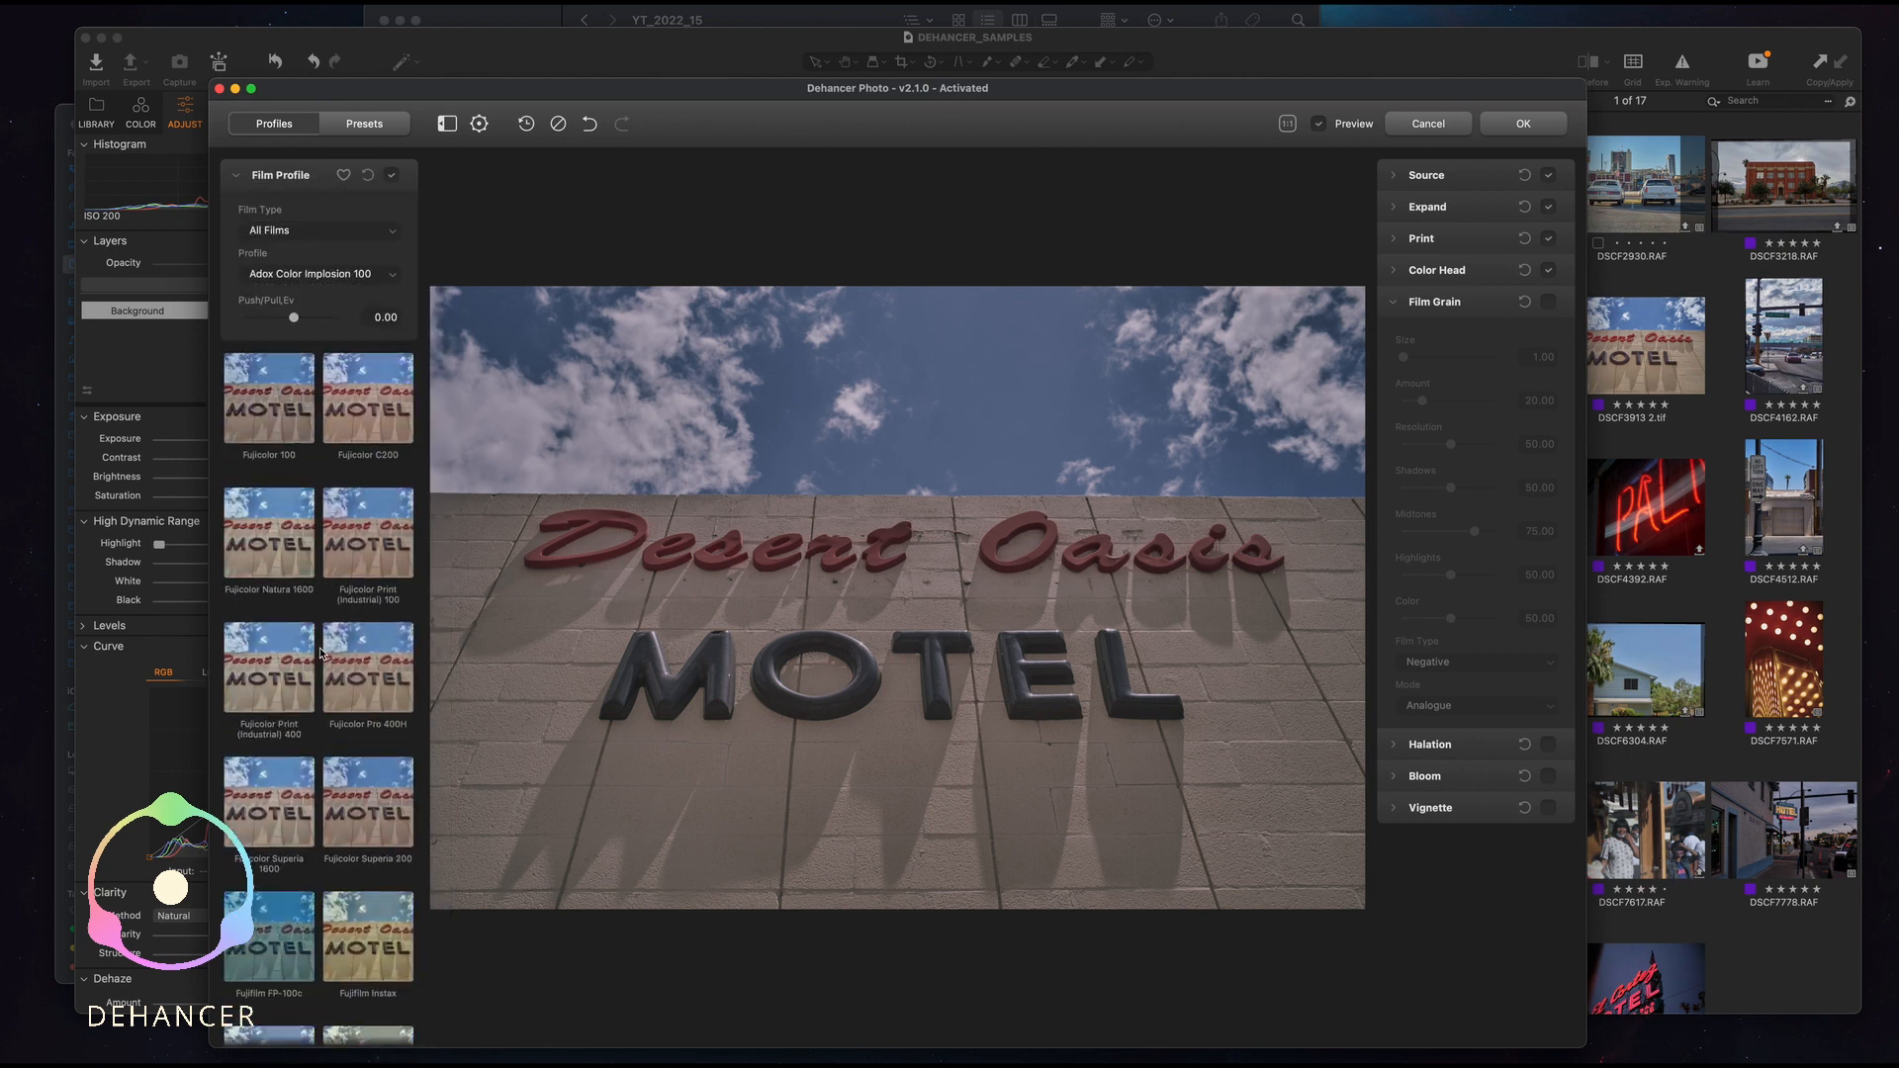
scroll(316, 649, "down", 15)
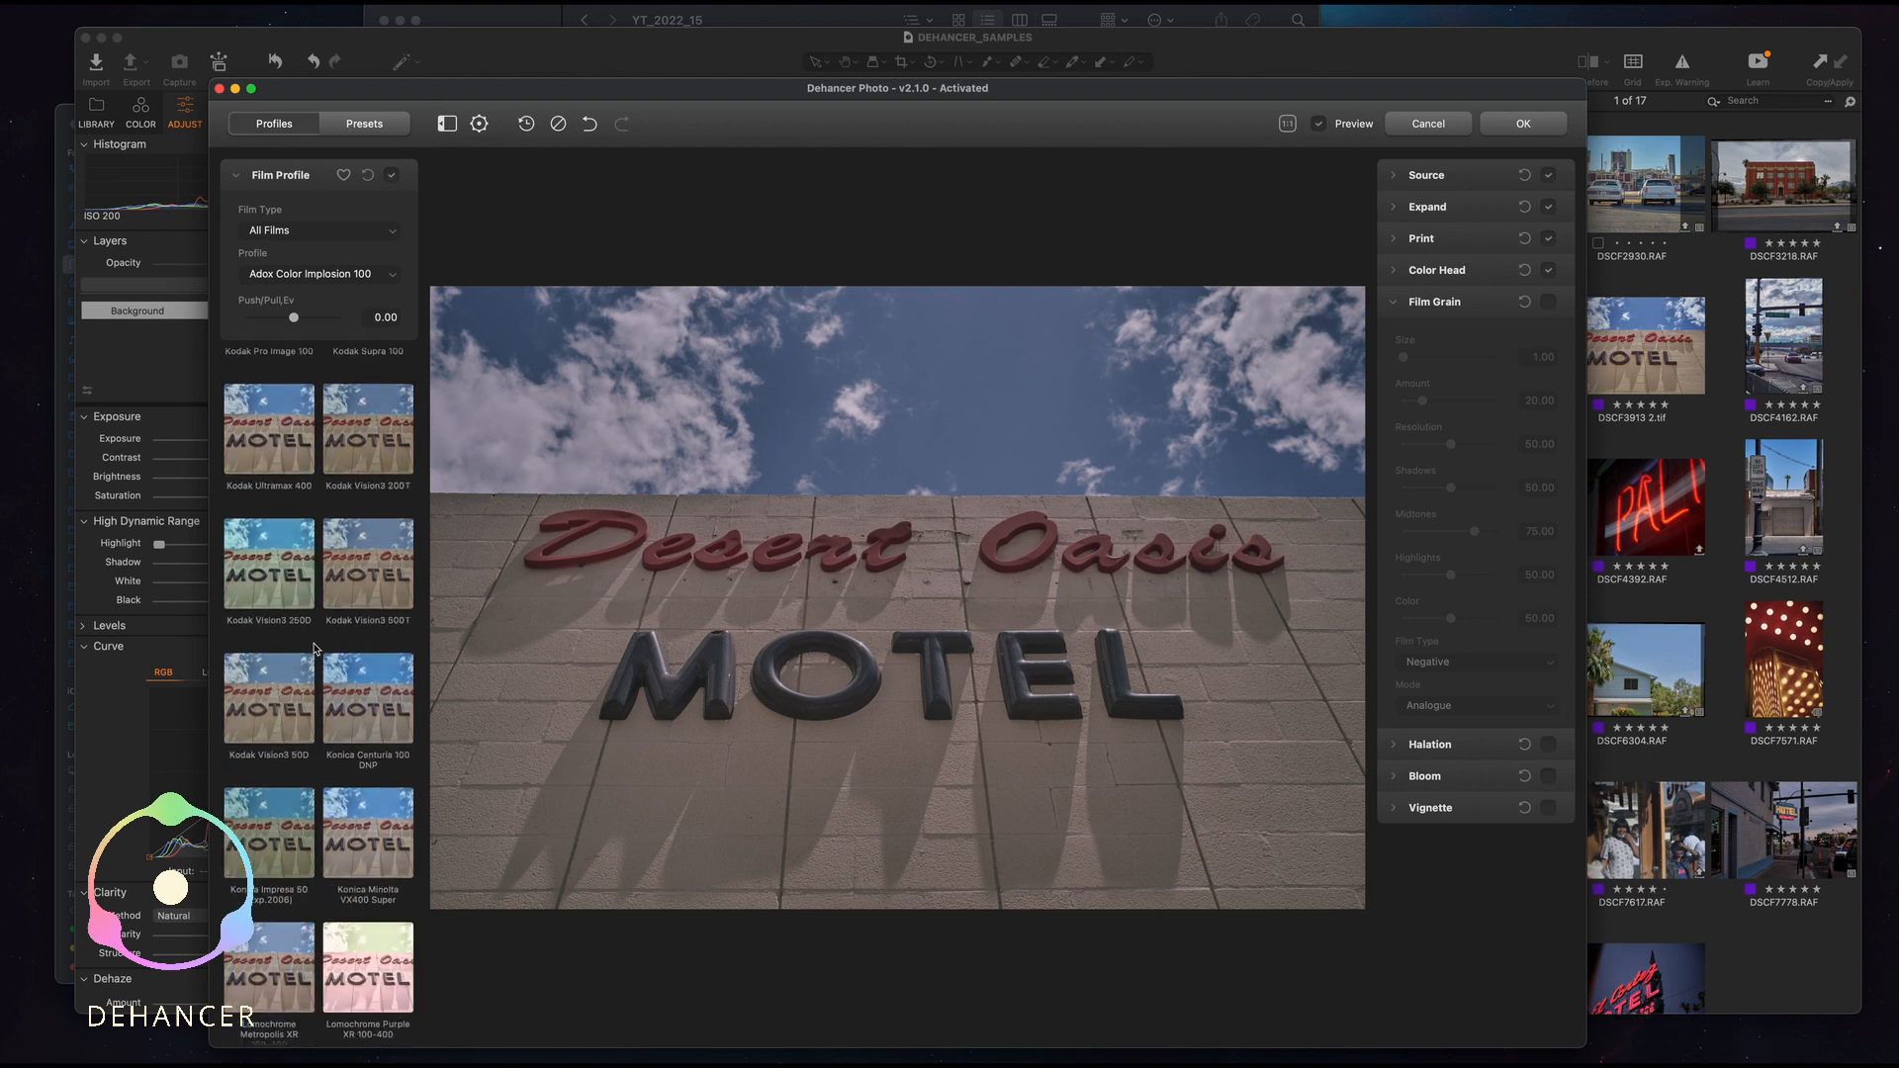
scroll(315, 649, "down", 2)
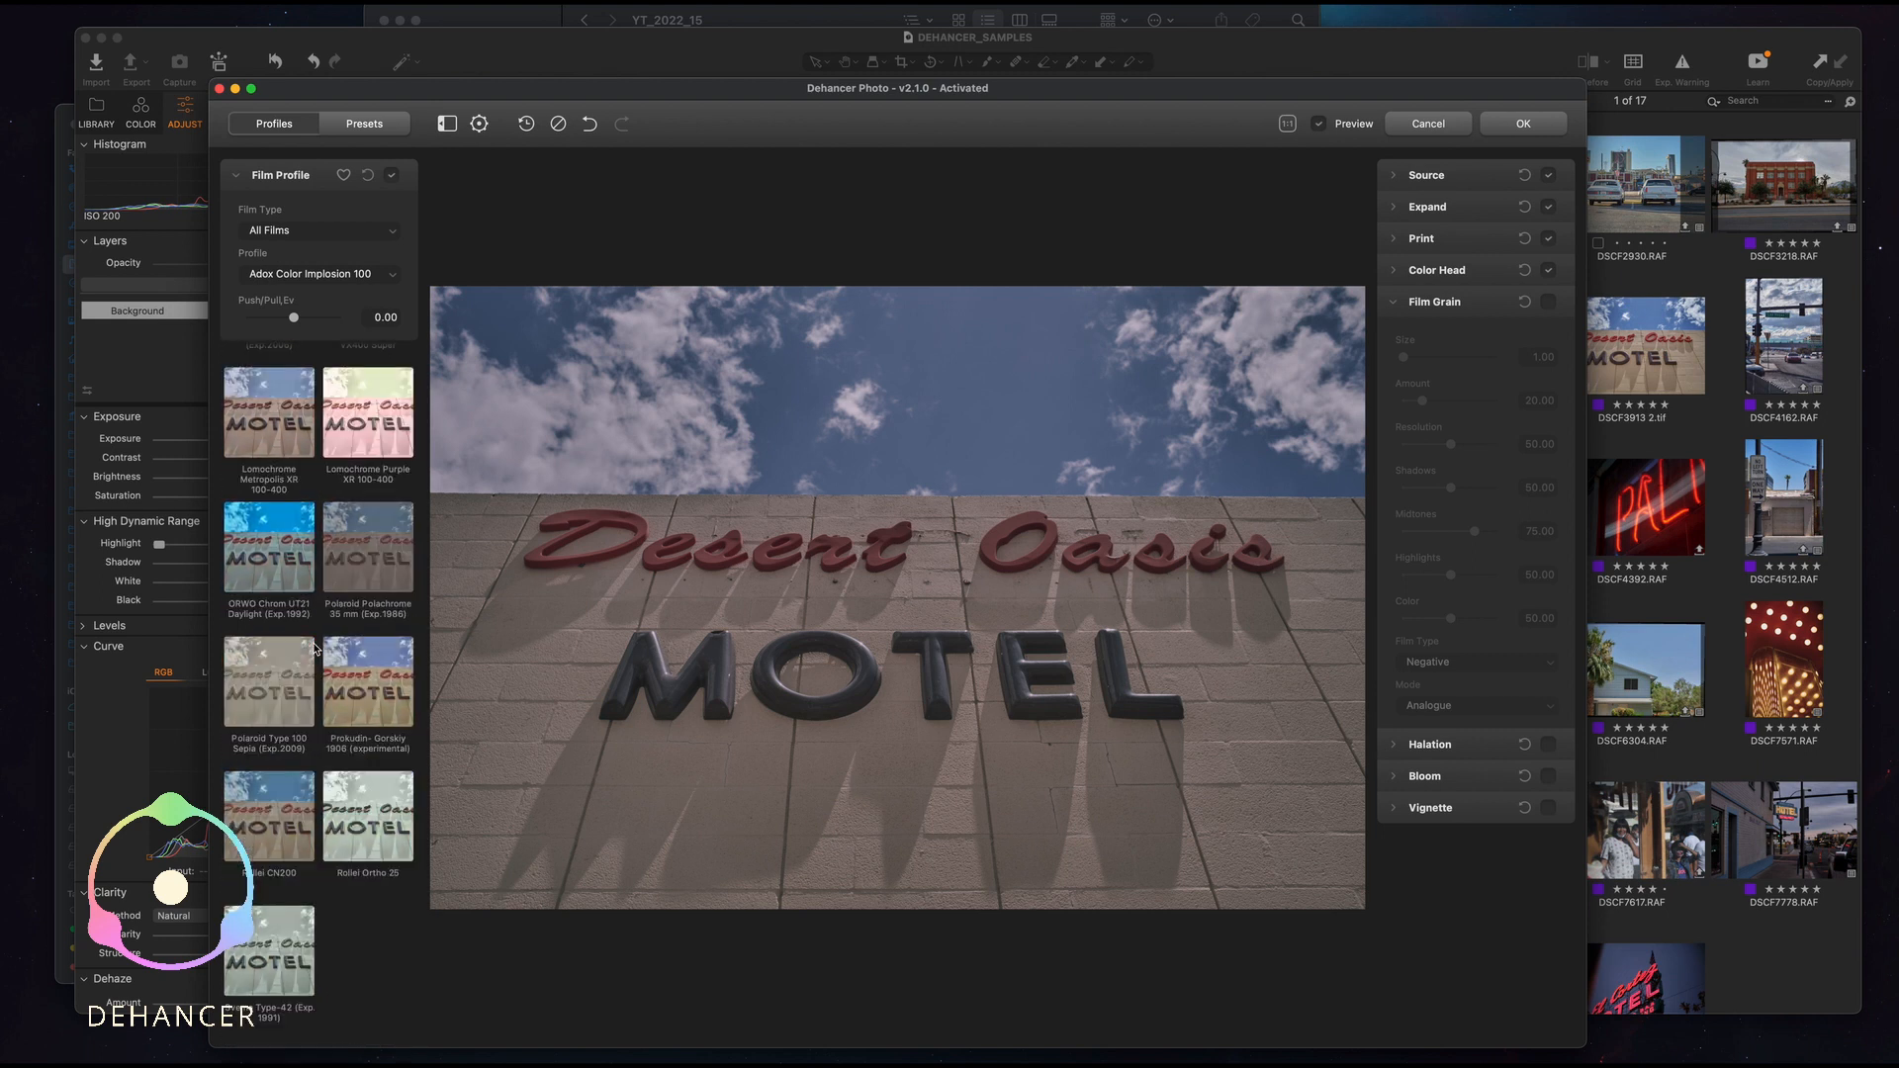
scroll(316, 649, "up", 5)
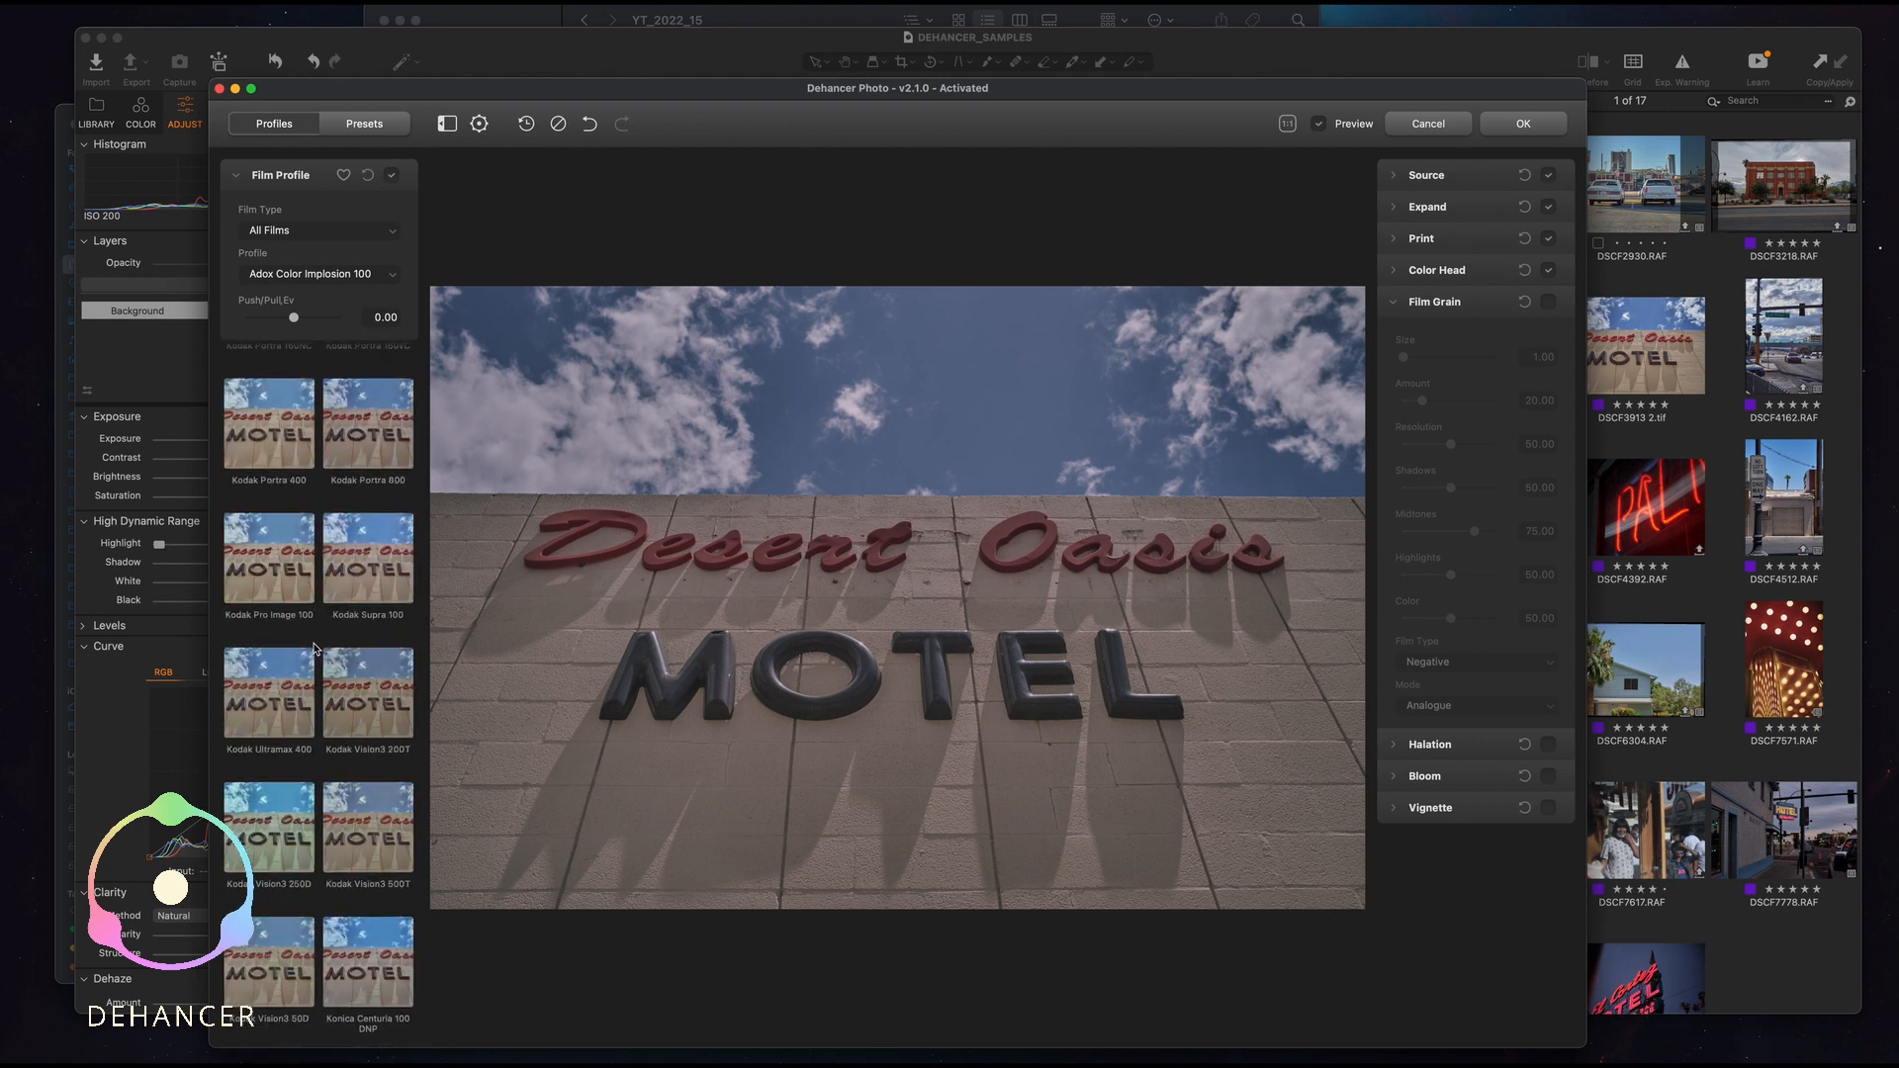
scroll(316, 649, "up", 10)
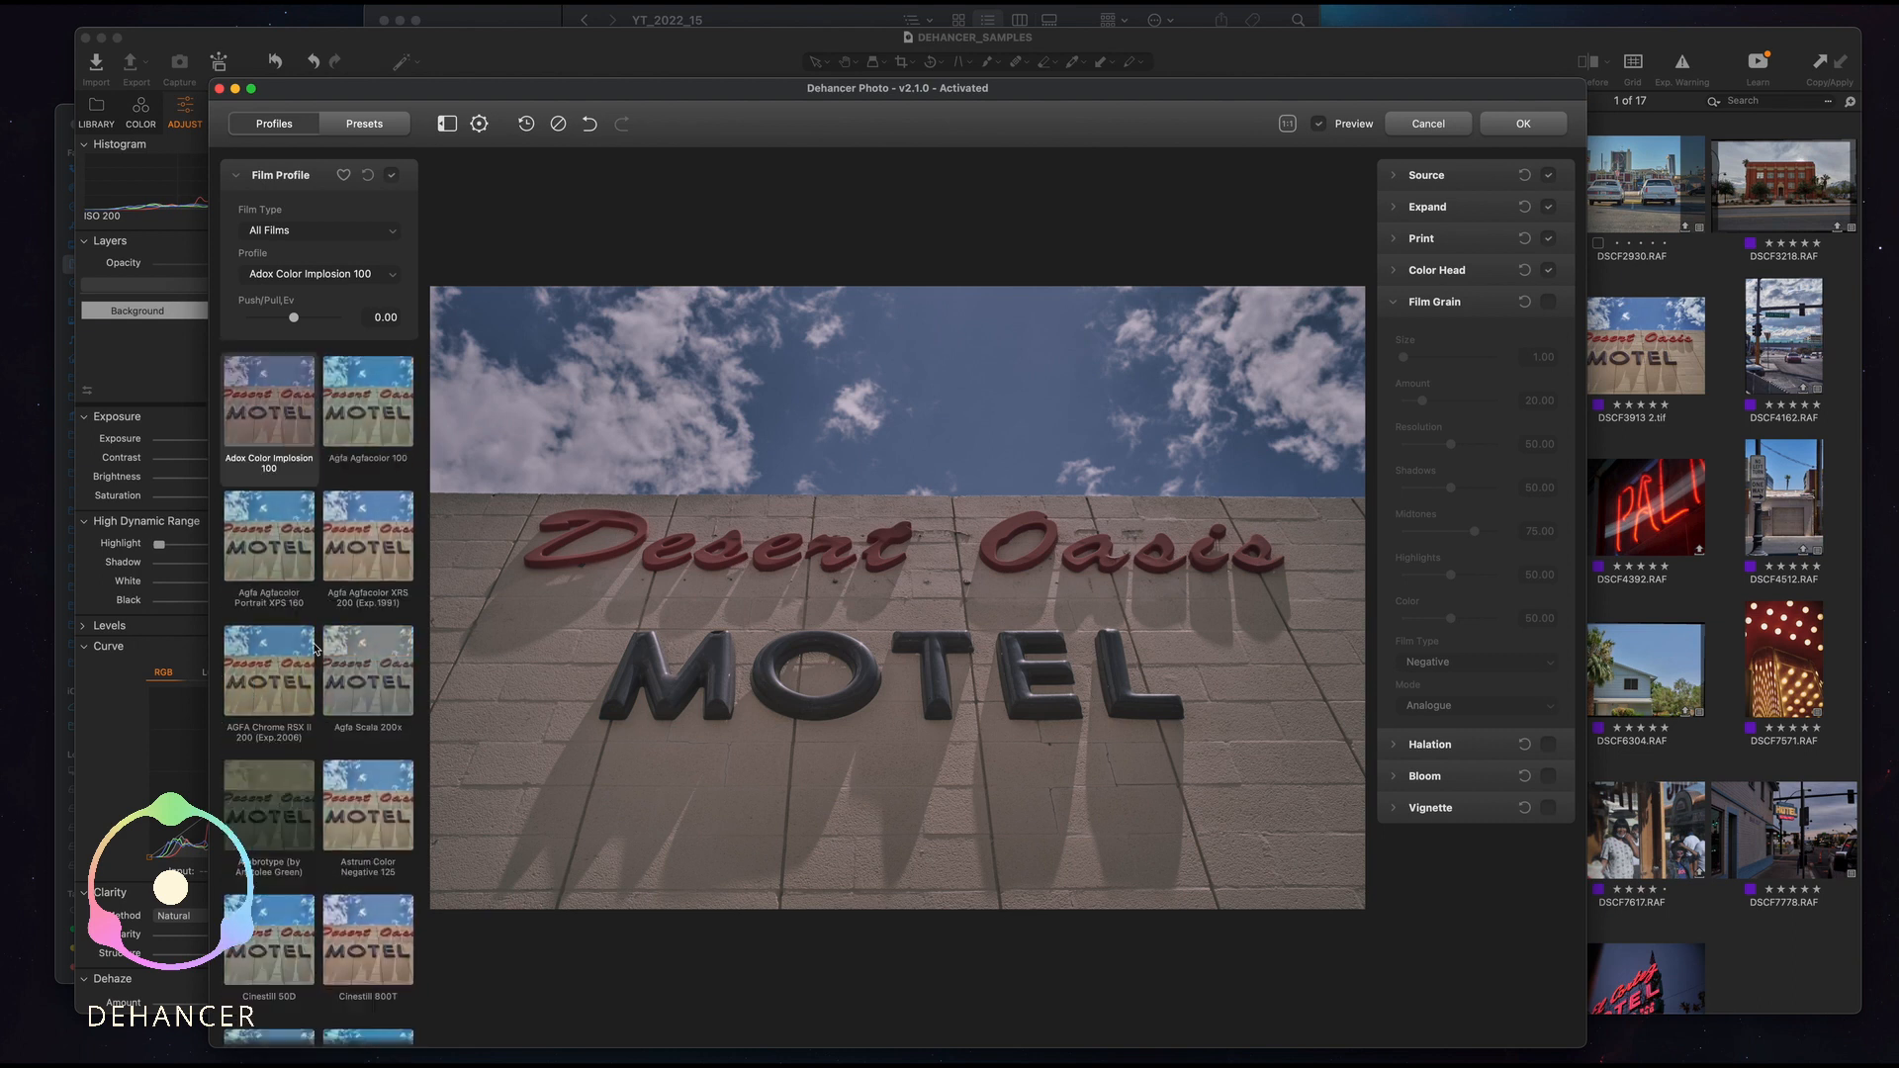
Show the saved presets in an enlarged plugin window and collapse the Film Grain settings.
left_click(366, 125)
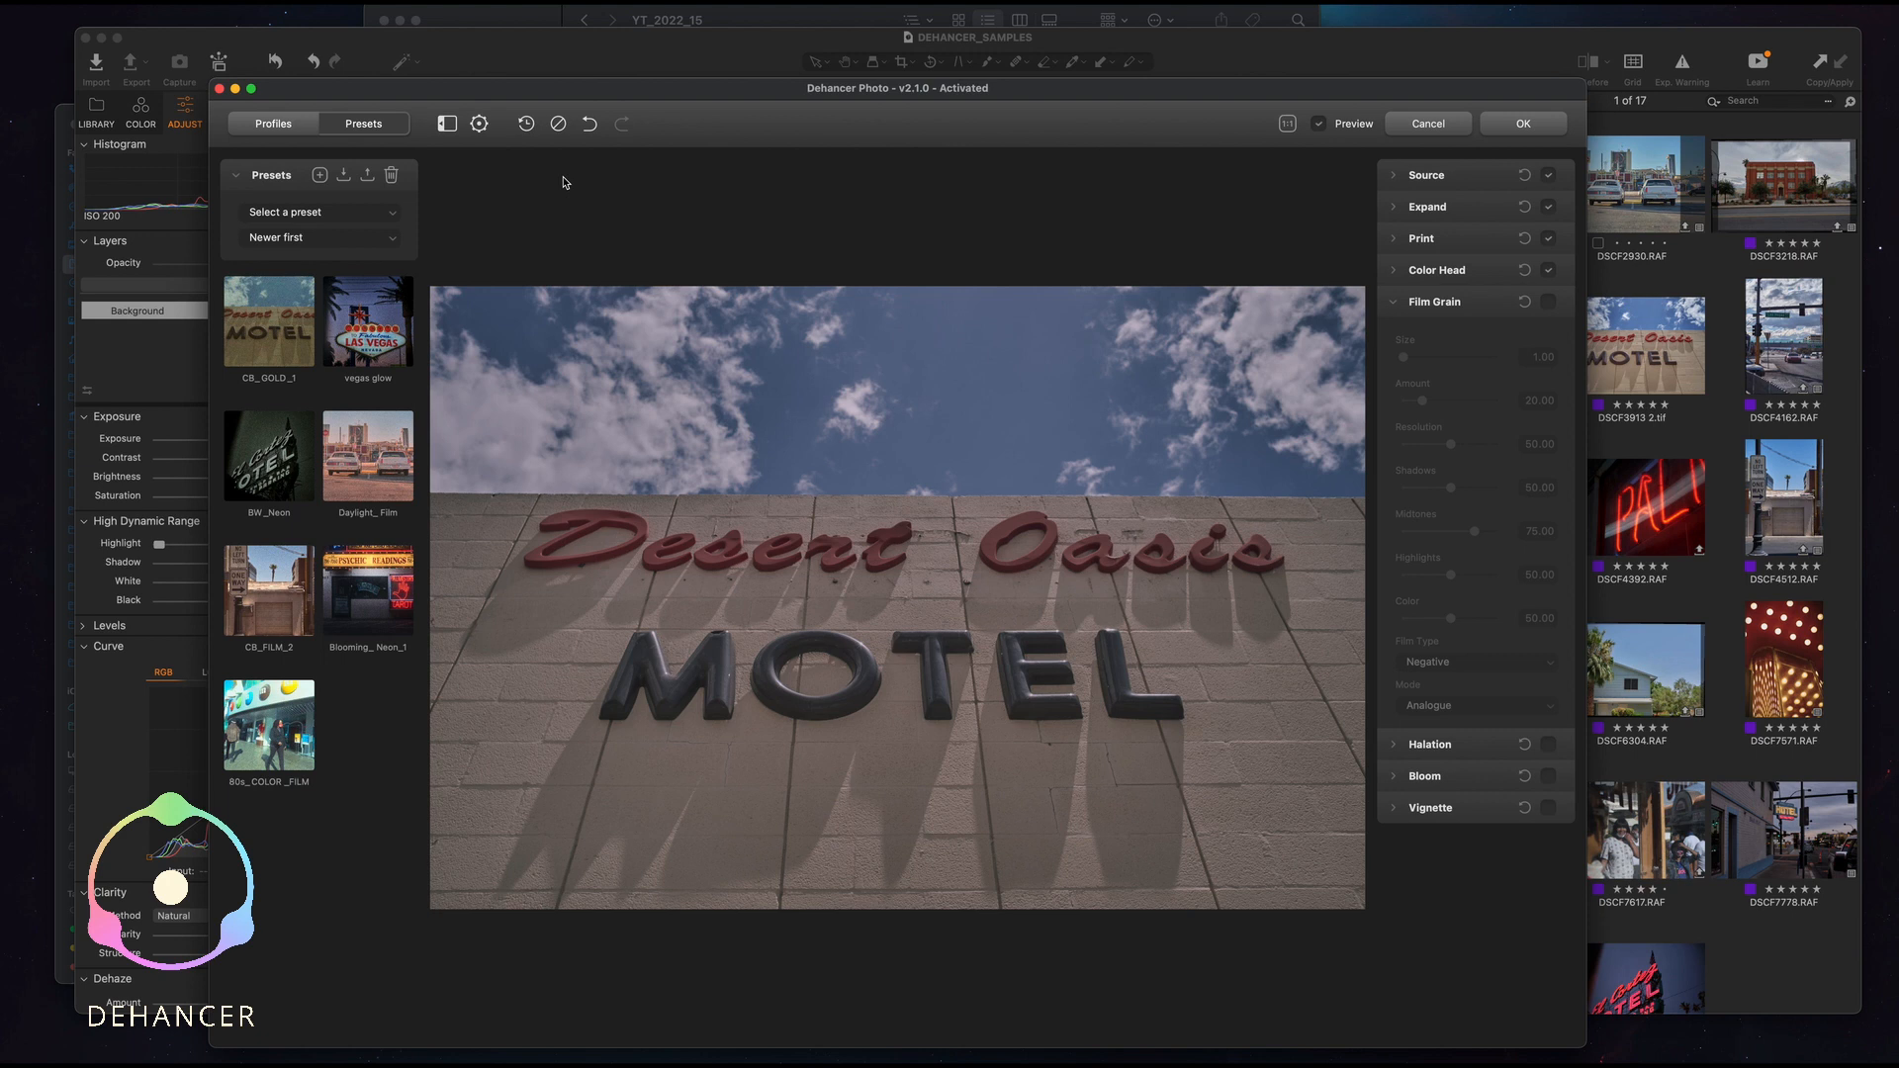
left_click_drag(1585, 80, 1601, 69)
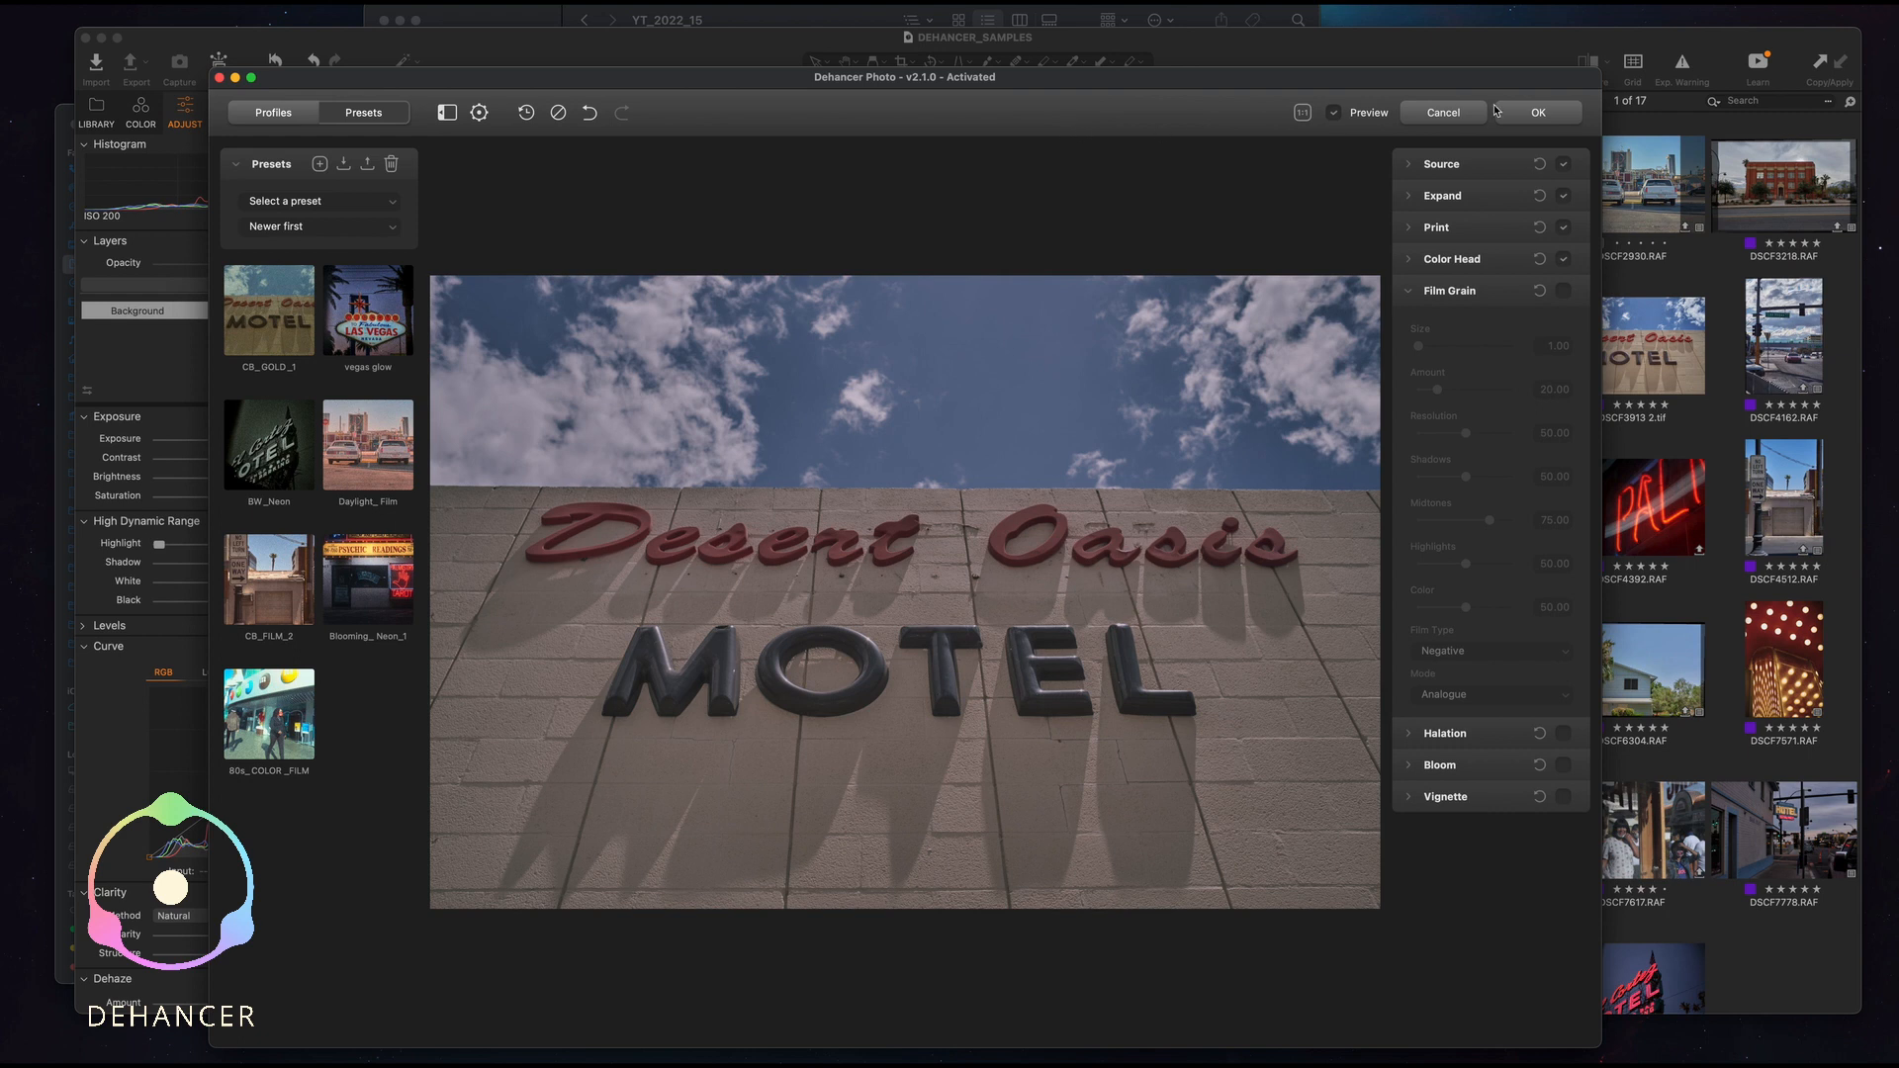
left_click_drag(1601, 70, 1655, 59)
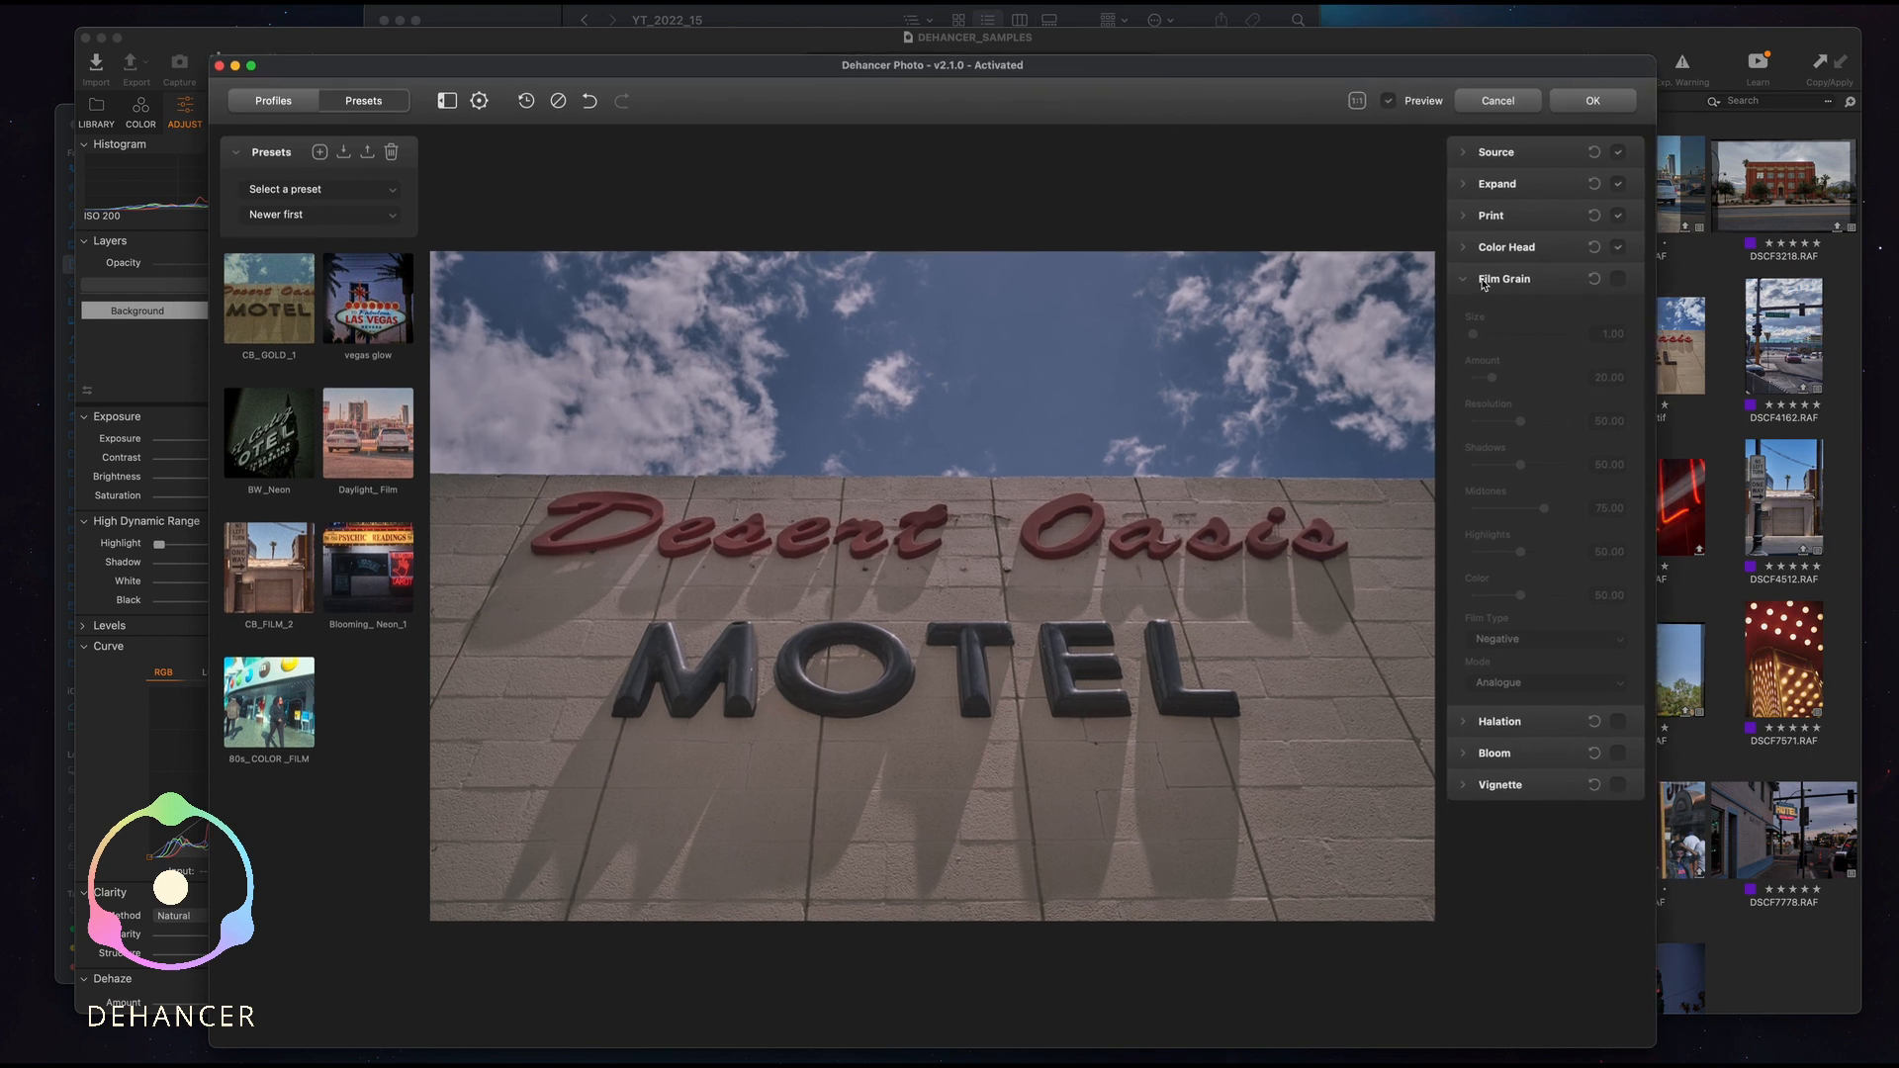
left_click(1474, 279)
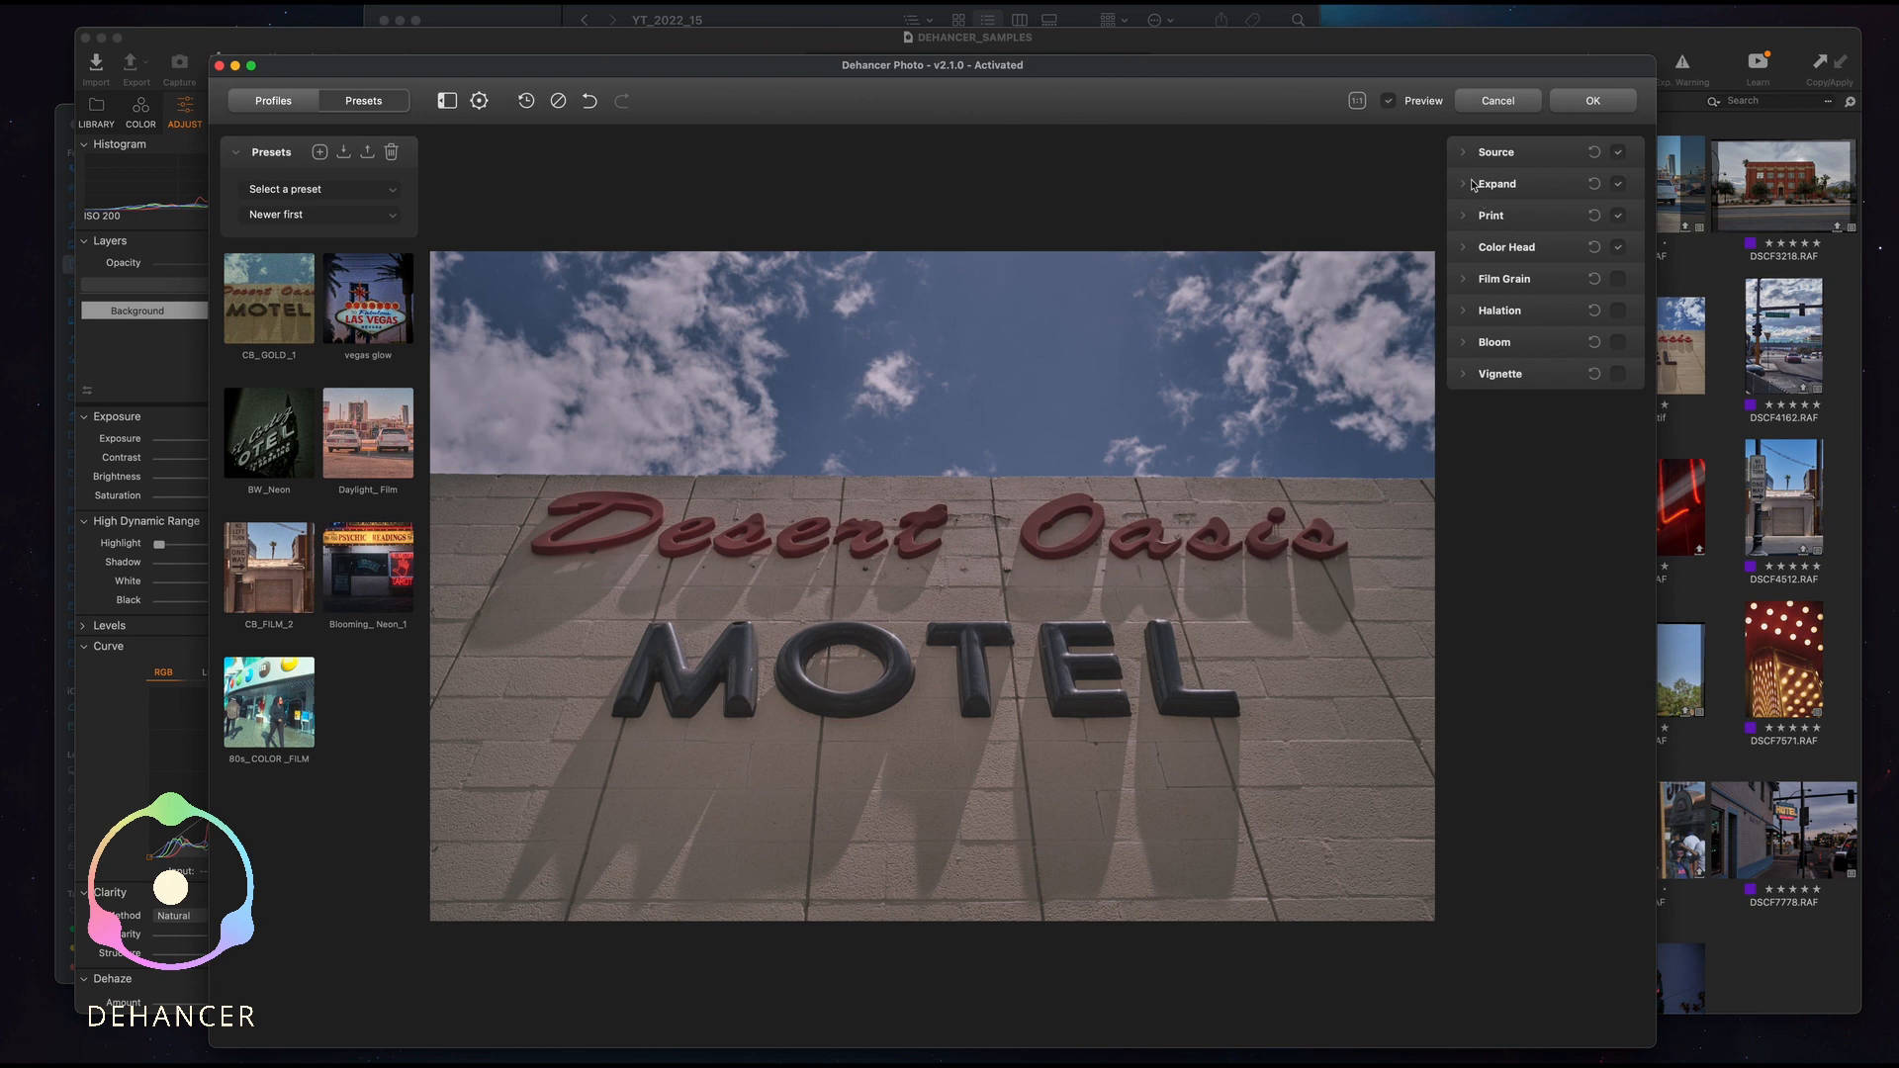
Examine the Source, Expand and Print settings one after another, including the available print profiles.
left_click(1467, 151)
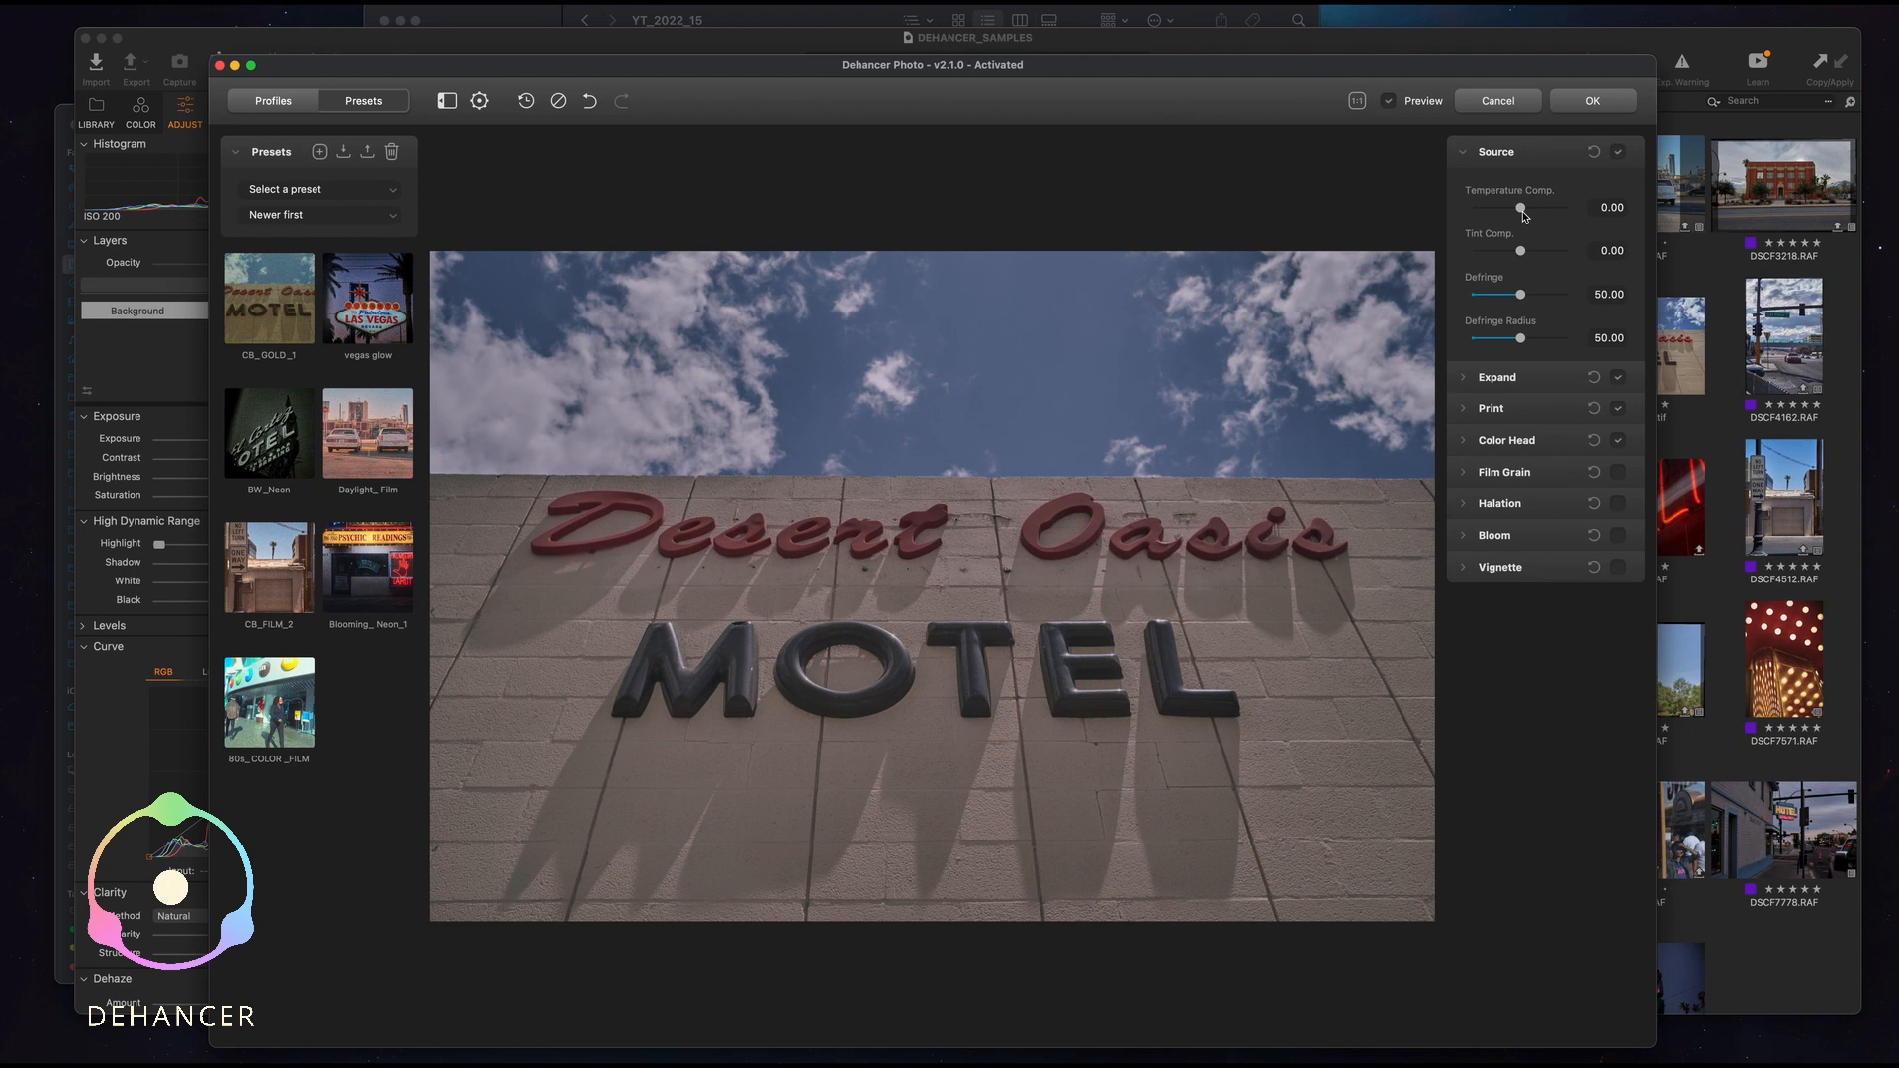
left_click(1468, 153)
left_click(1470, 157)
left_click(1470, 156)
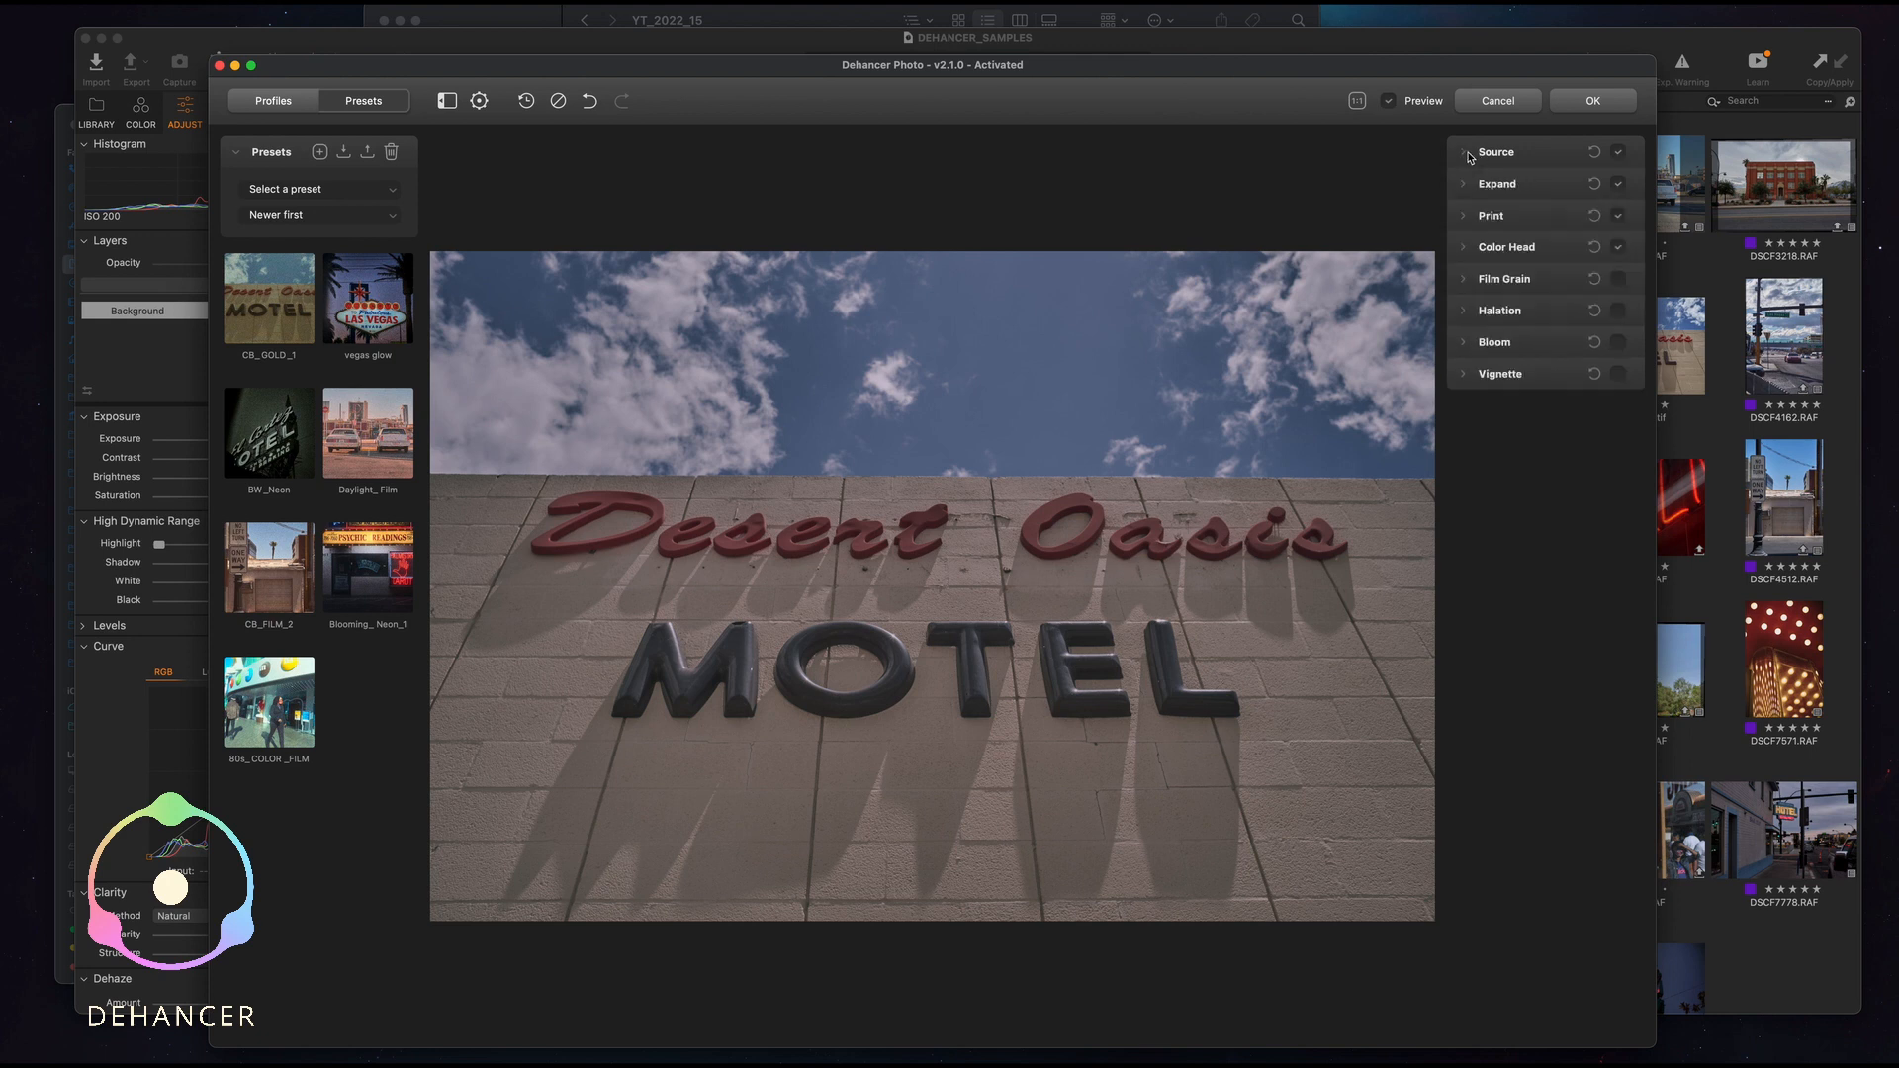
left_click(1470, 186)
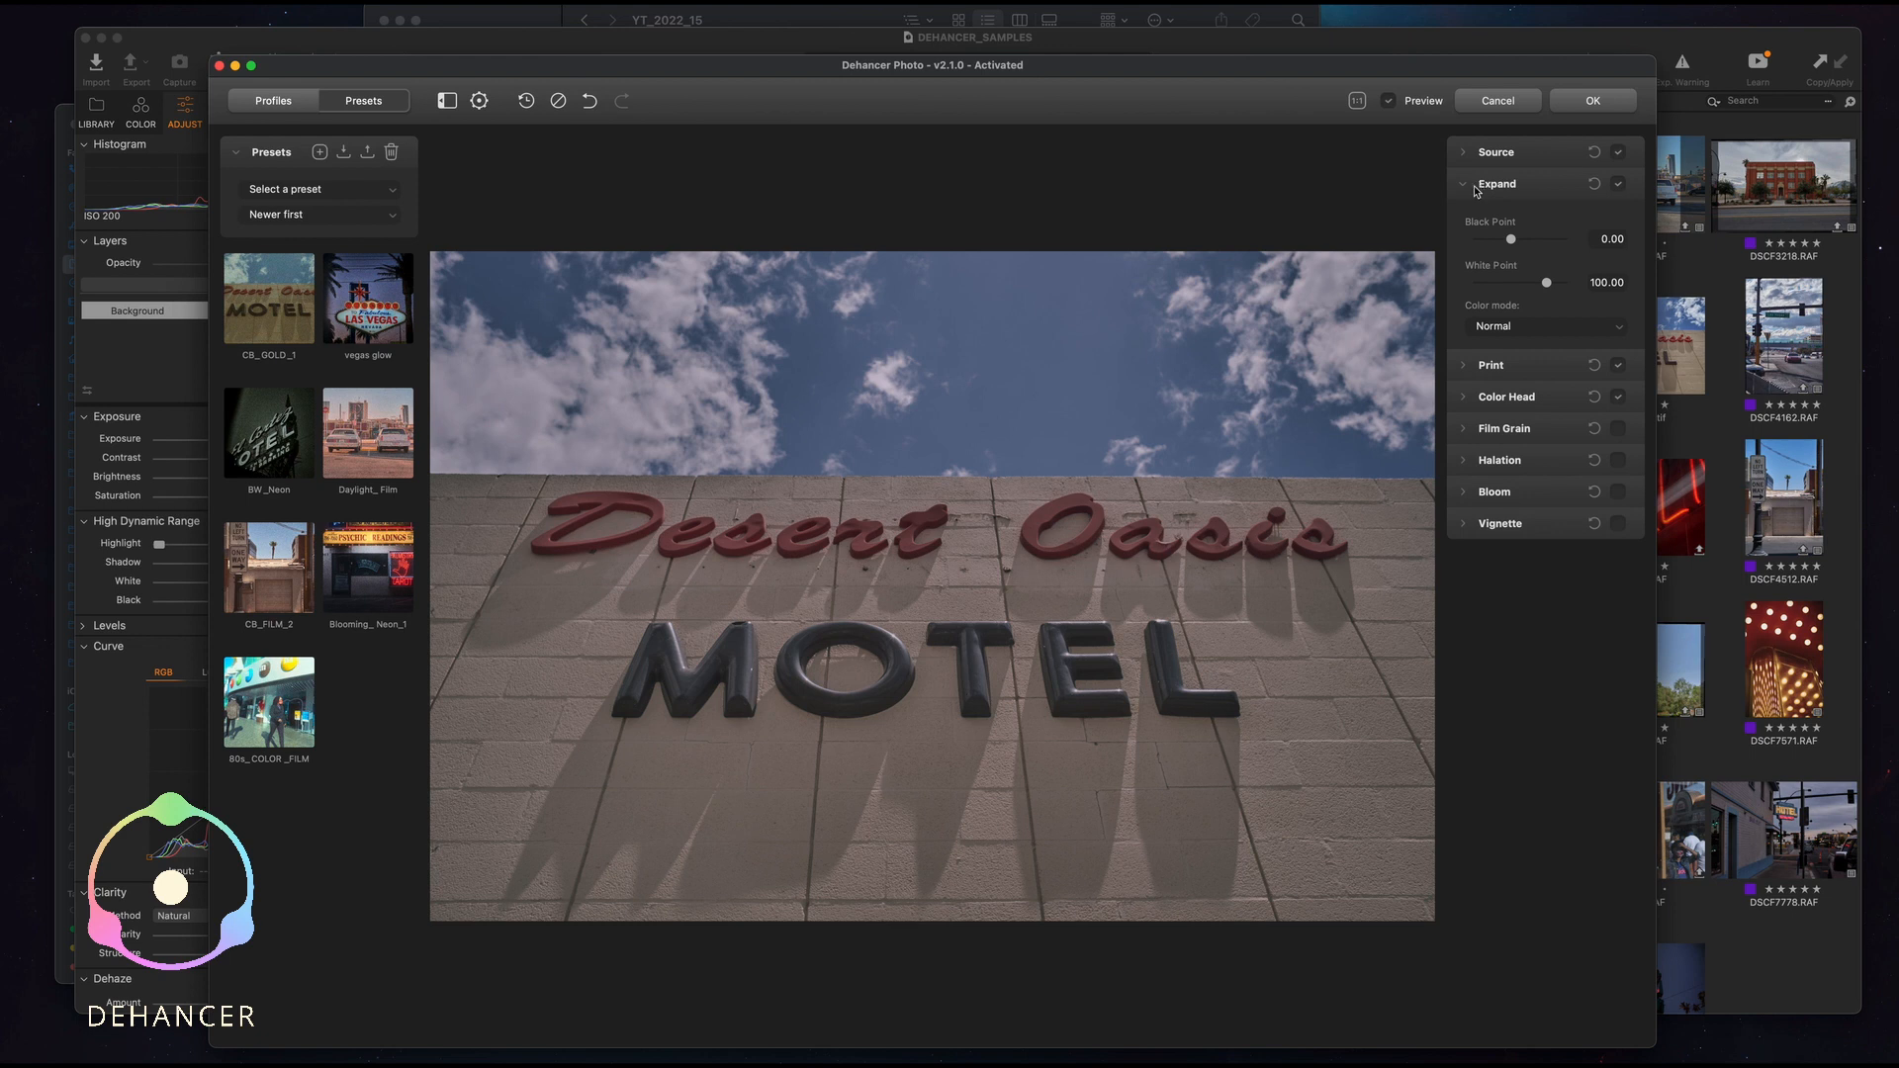
mouse_move(1510, 239)
left_mouse_down()
mouse_move(1565, 240)
mouse_move(1510, 240)
left_mouse_up()
left_click(1484, 194)
left_click(1494, 215)
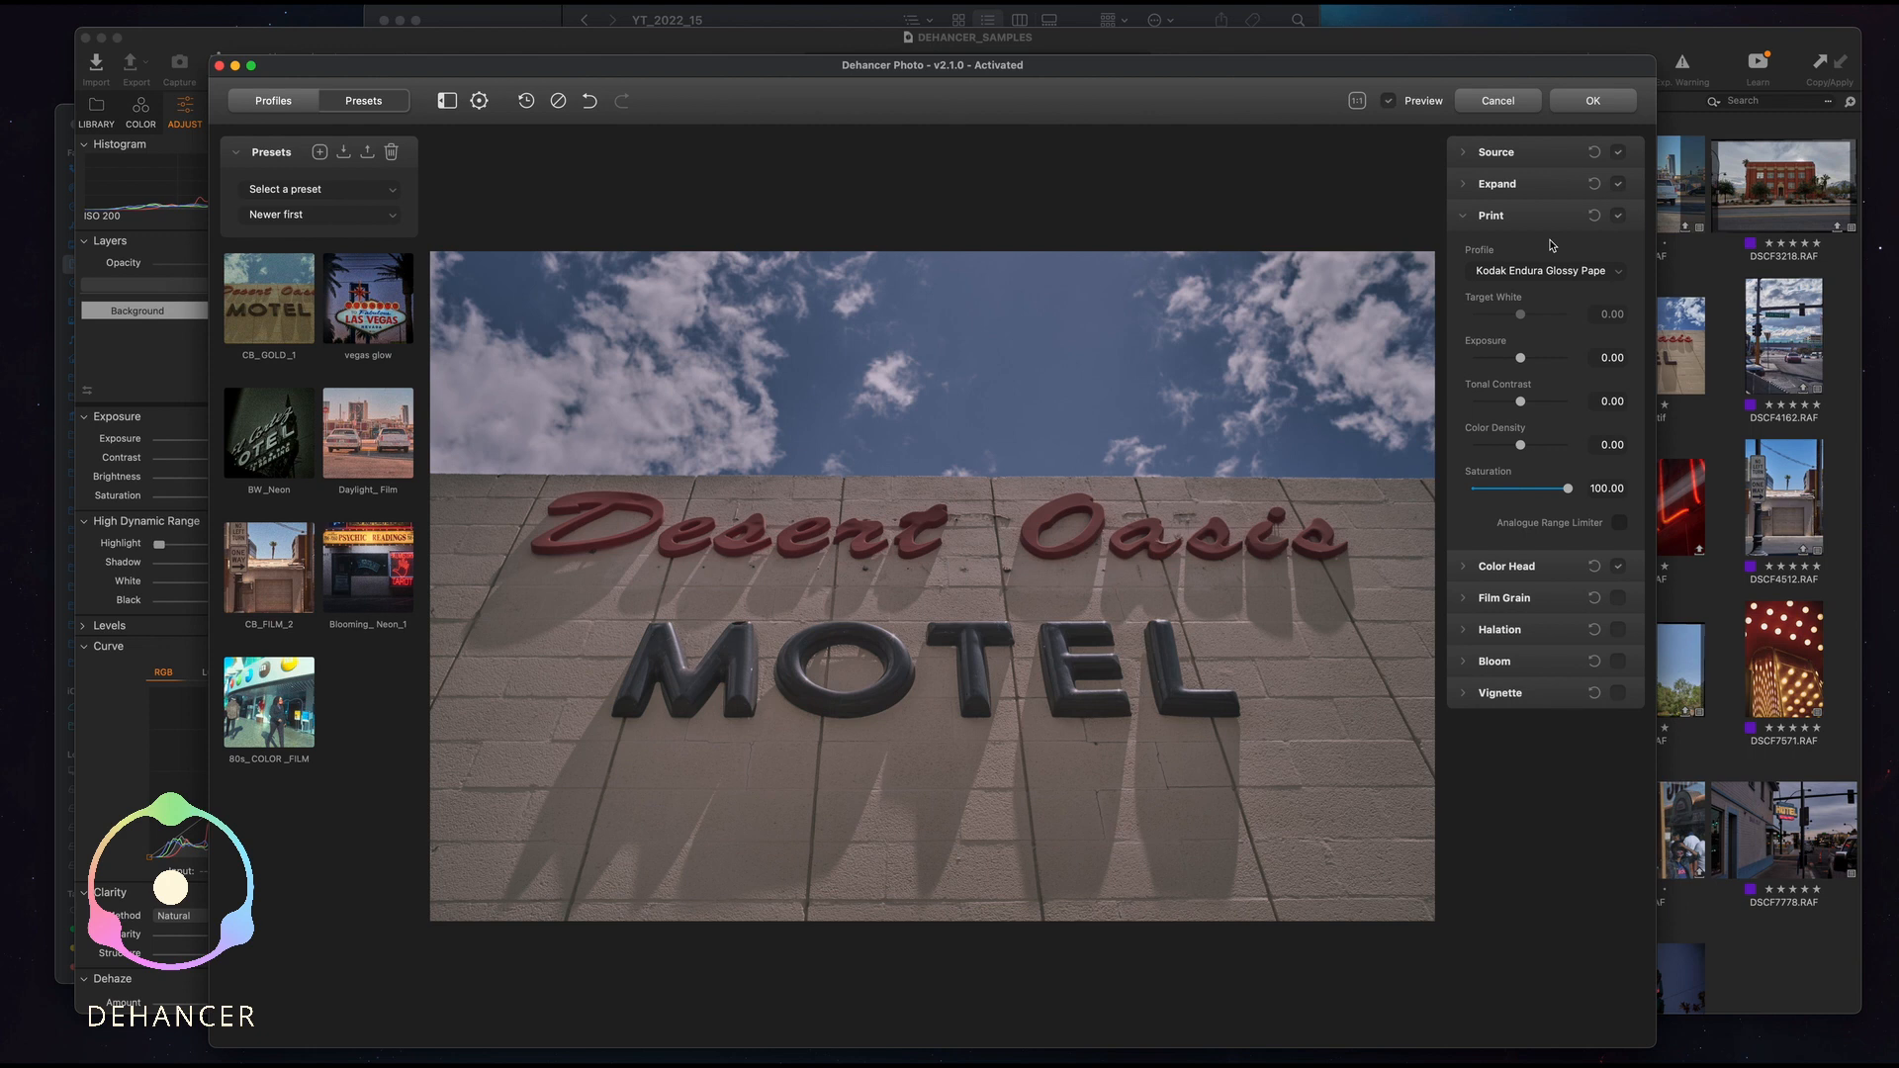
left_click(1557, 270)
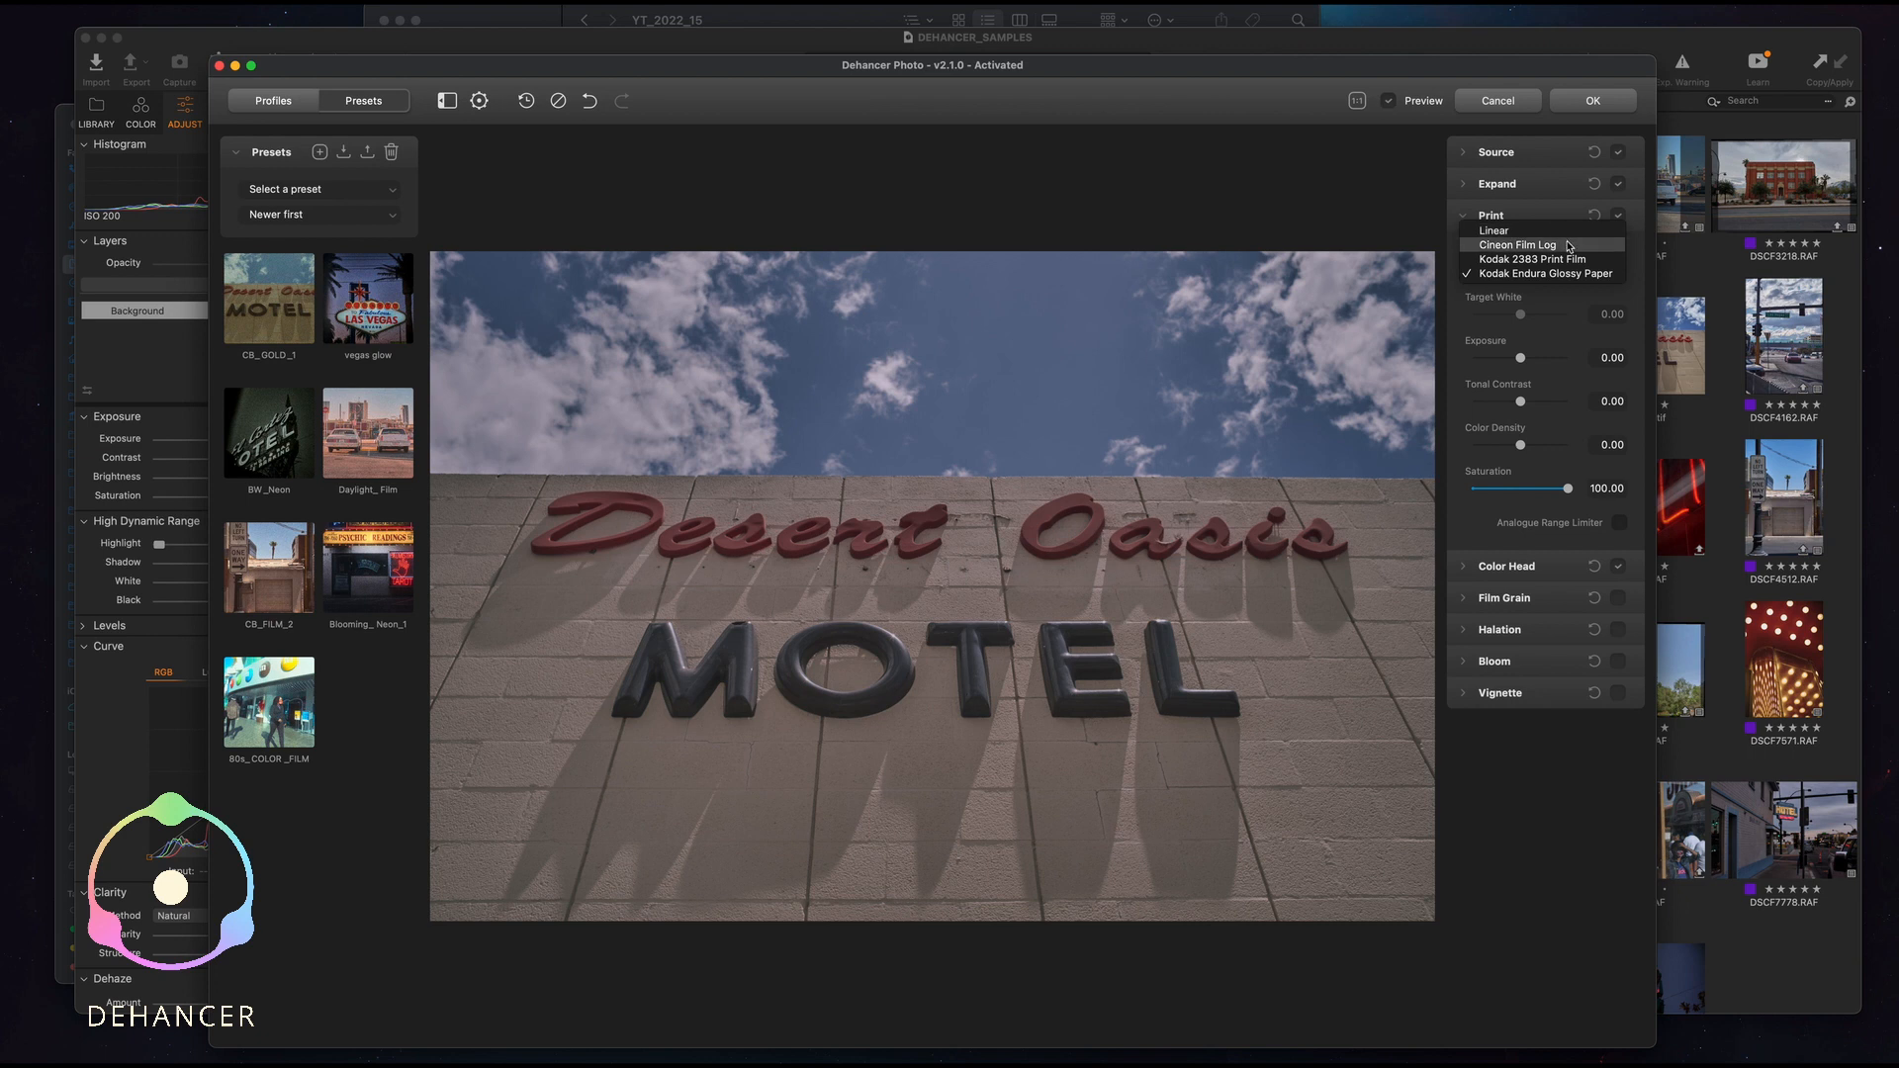
left_click(1637, 283)
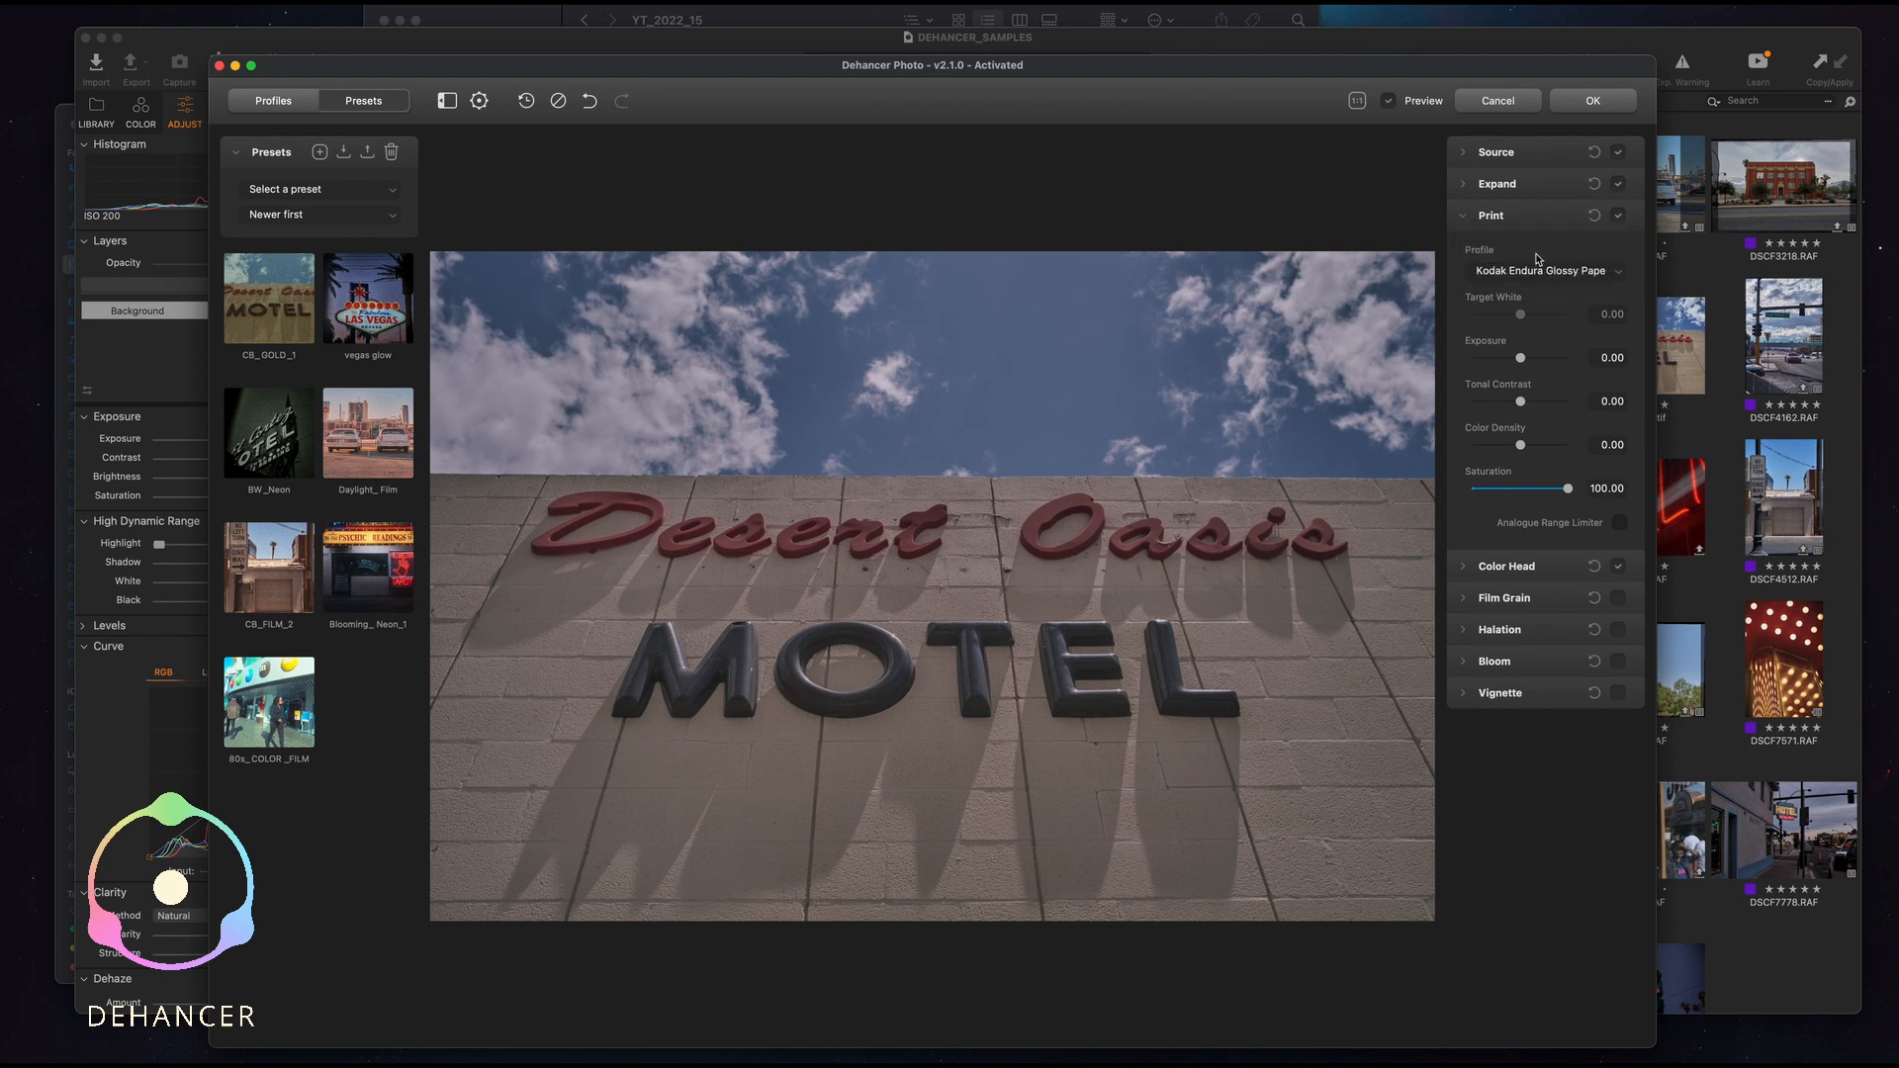
left_click(1470, 221)
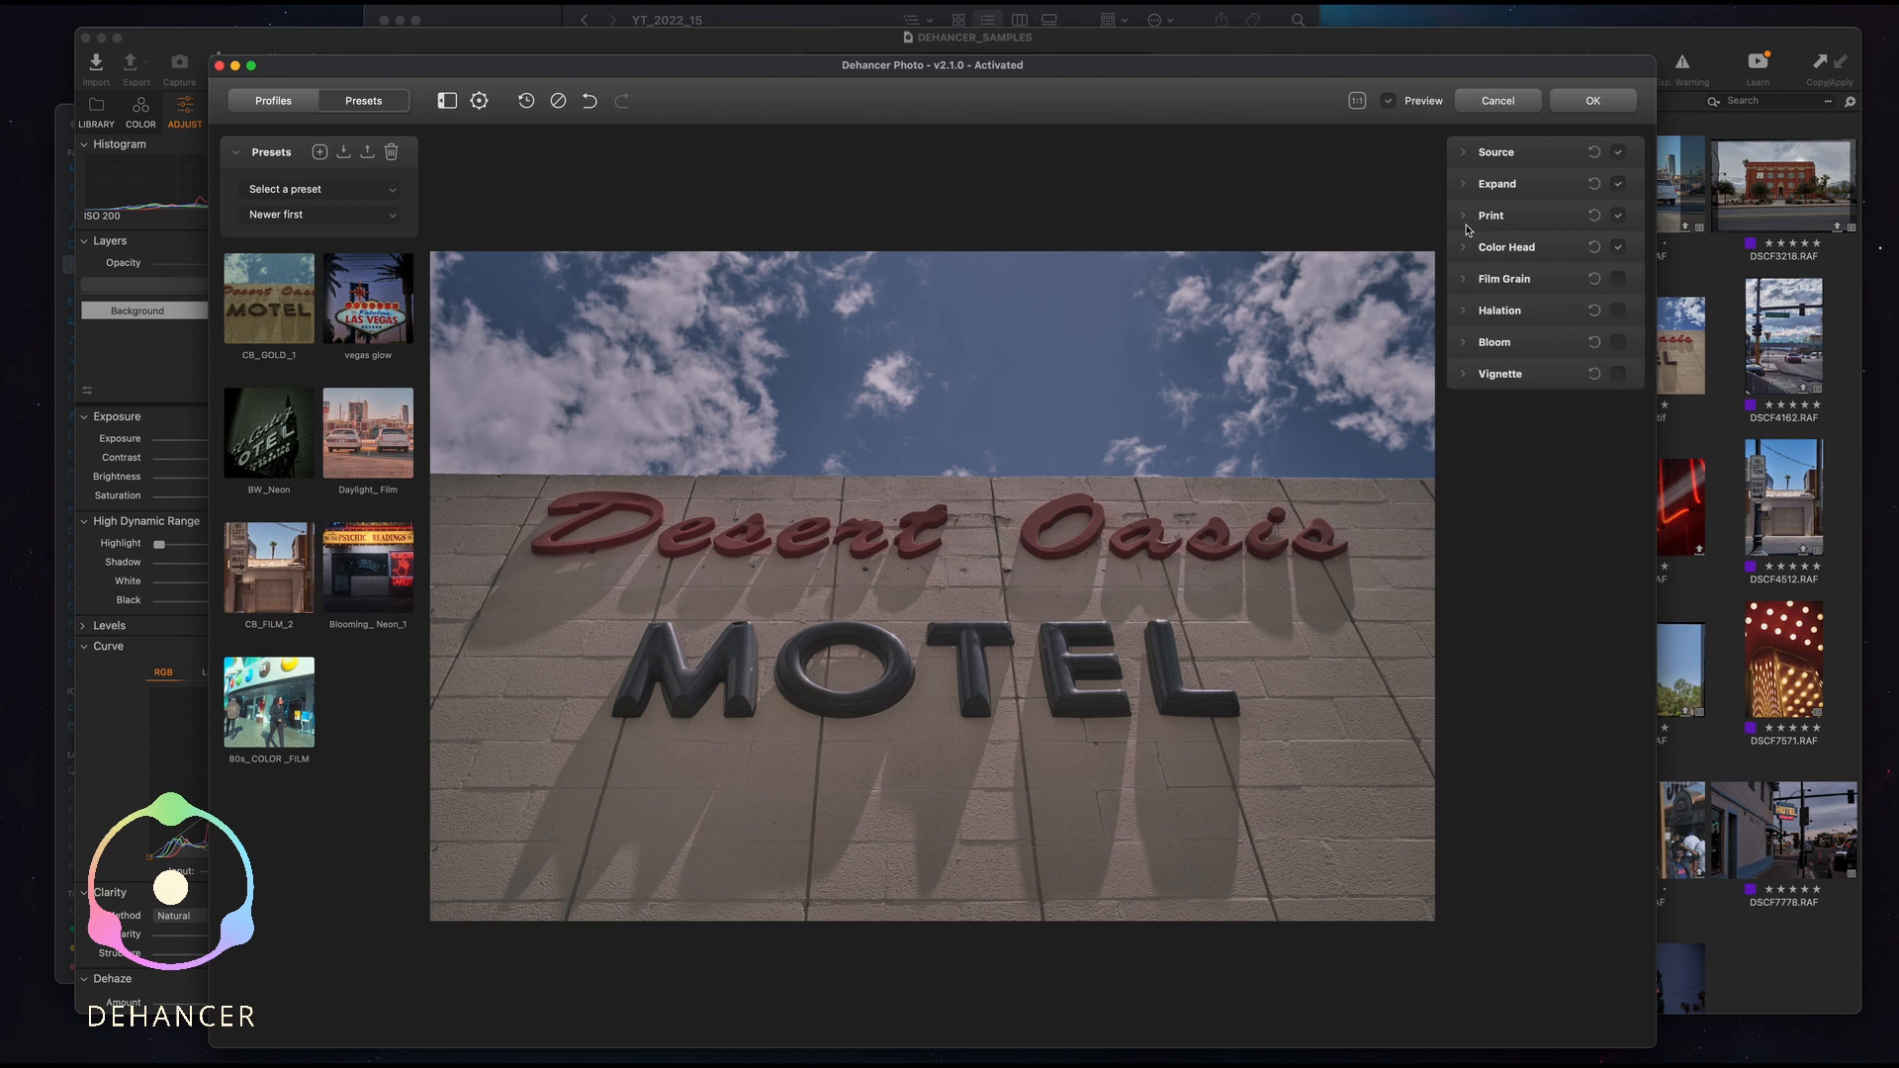
Shift the Color Head balance, setting Magenta - Green to about 24.96 and Cyan - Red to about 22.74.
left_click(1469, 250)
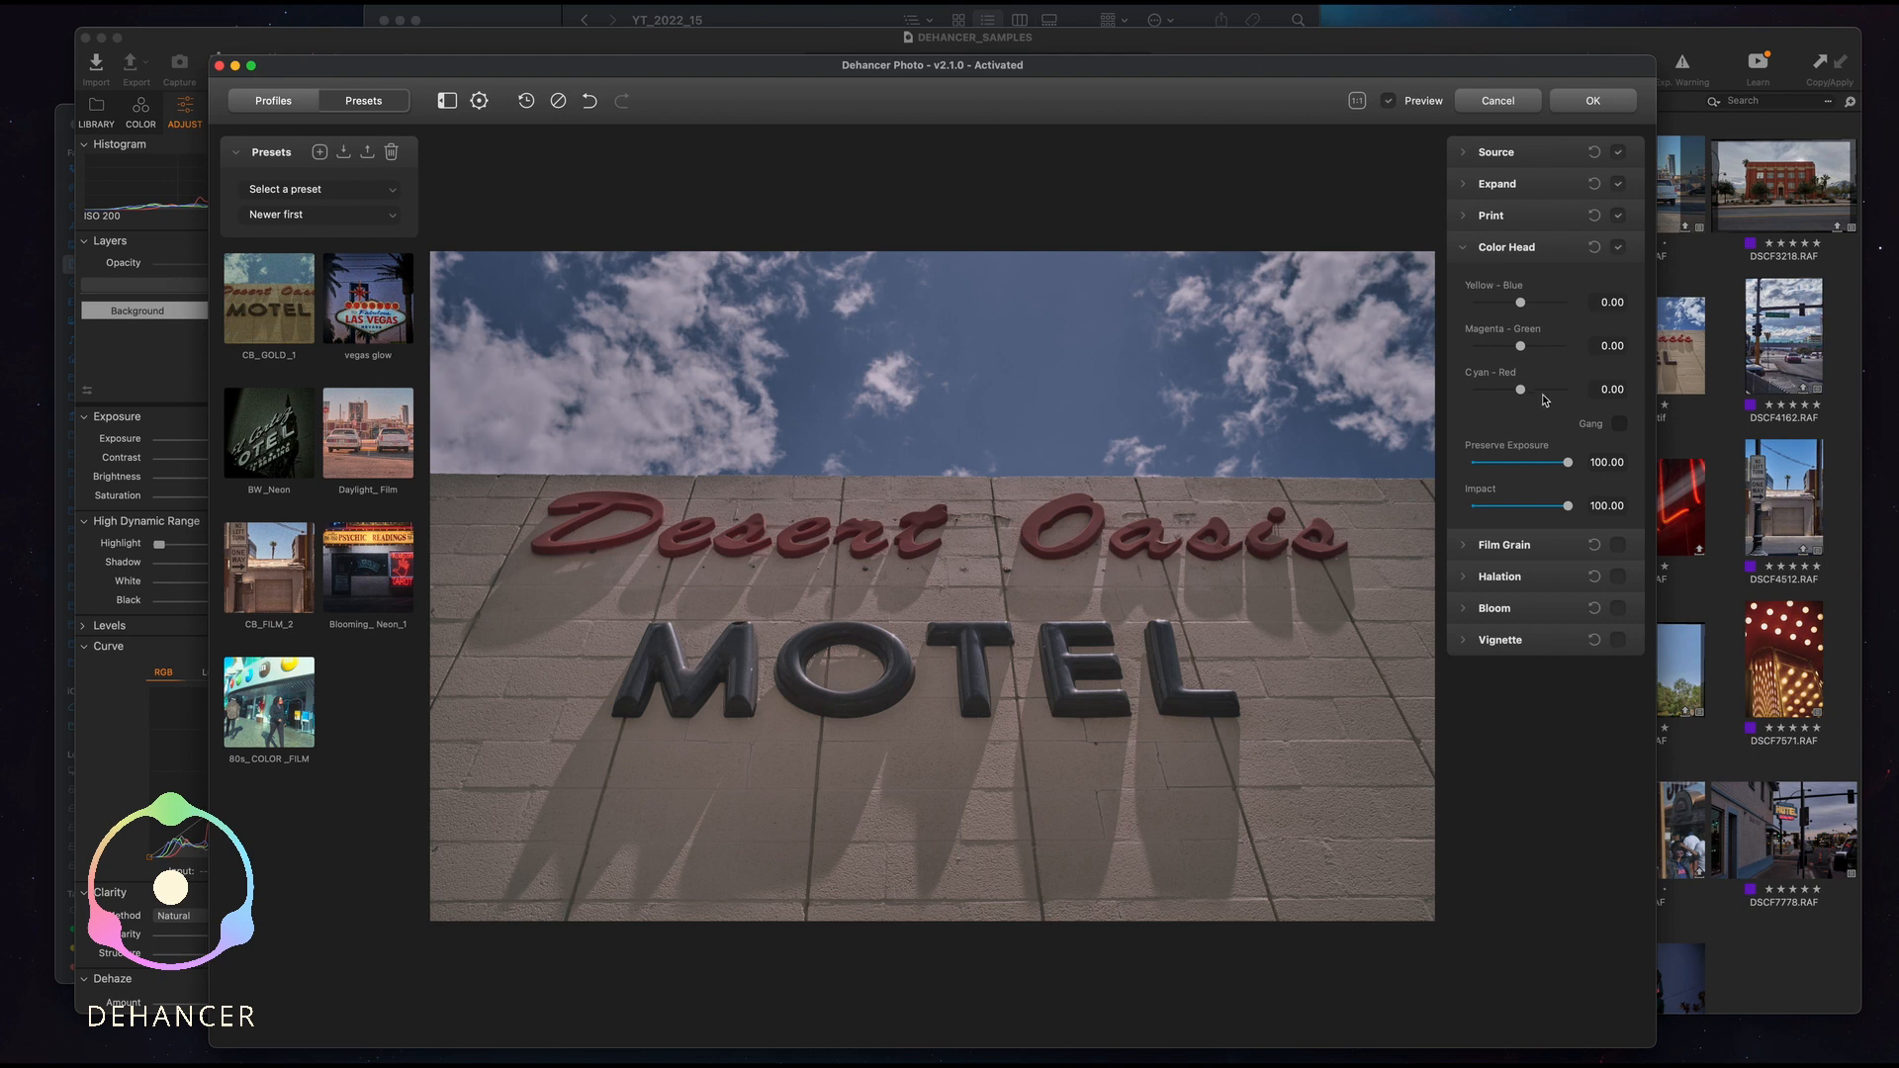
left_click_drag(1521, 389, 1546, 350)
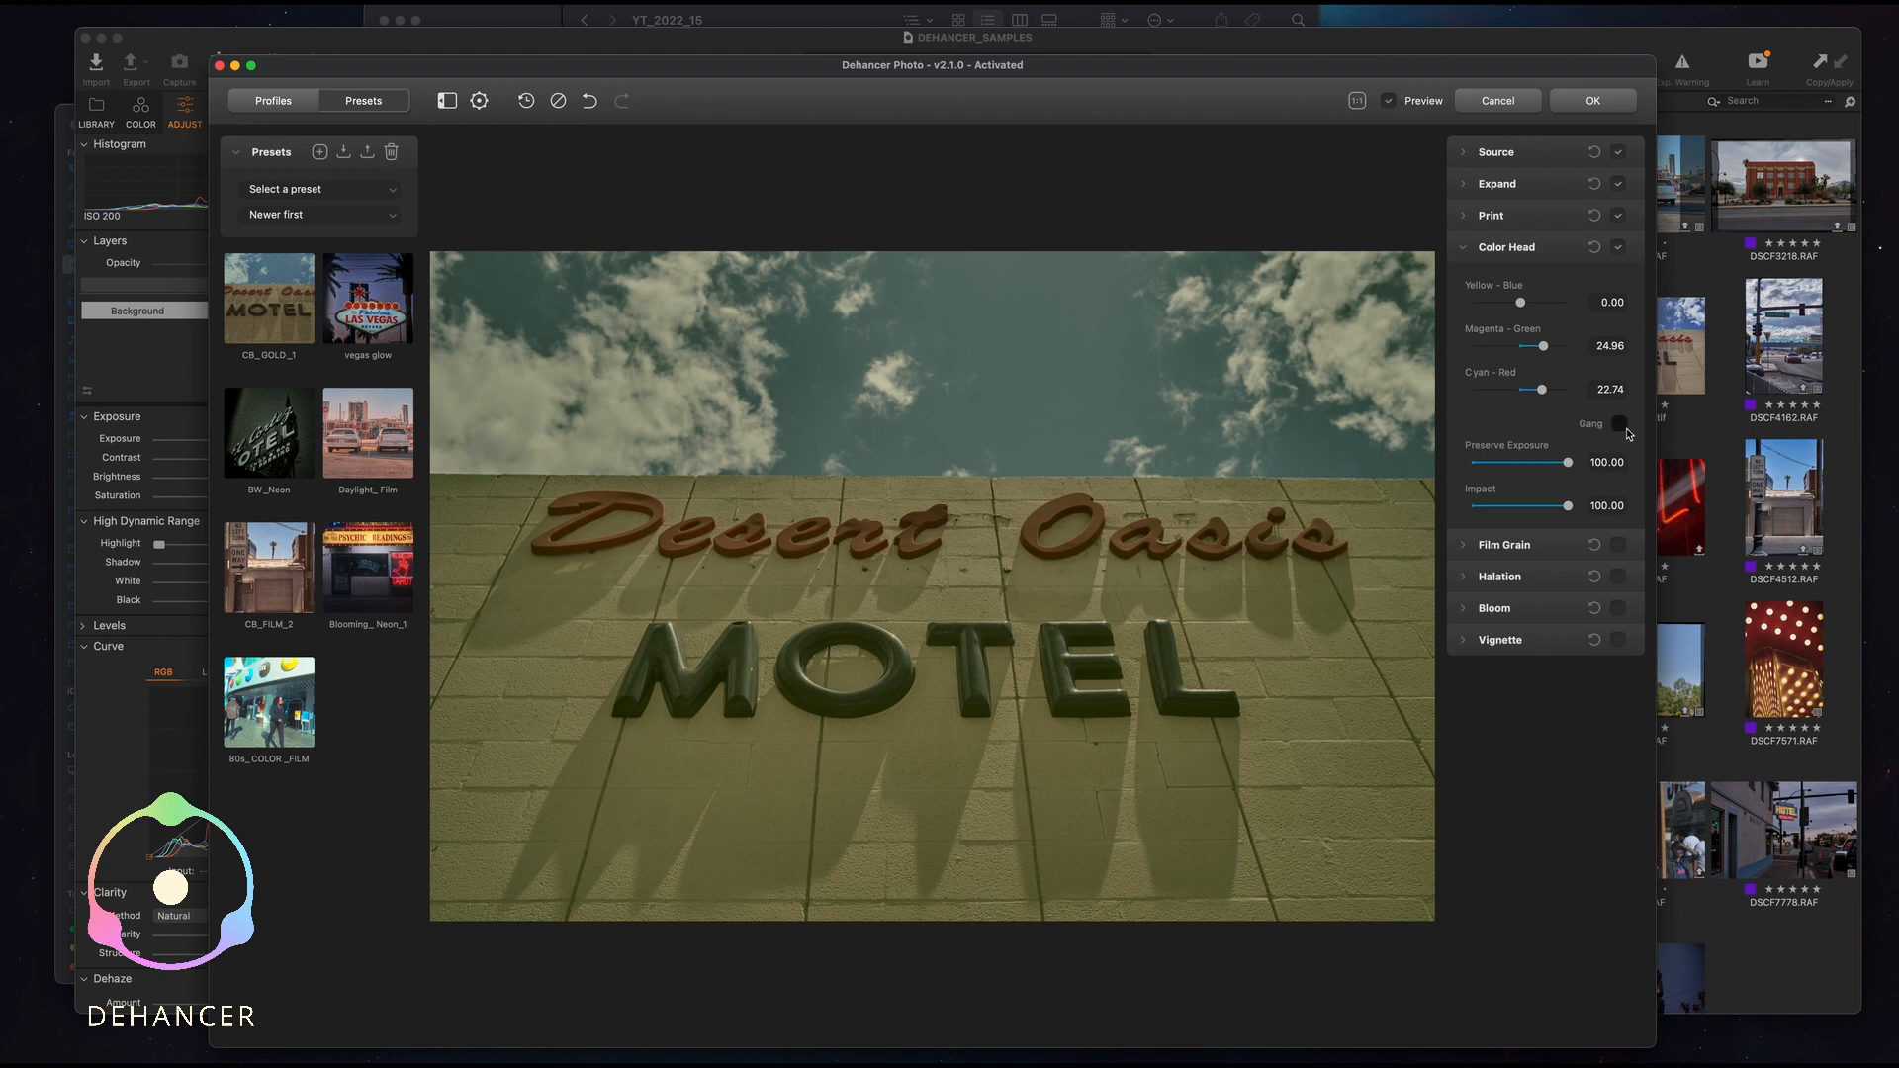
left_click(1469, 251)
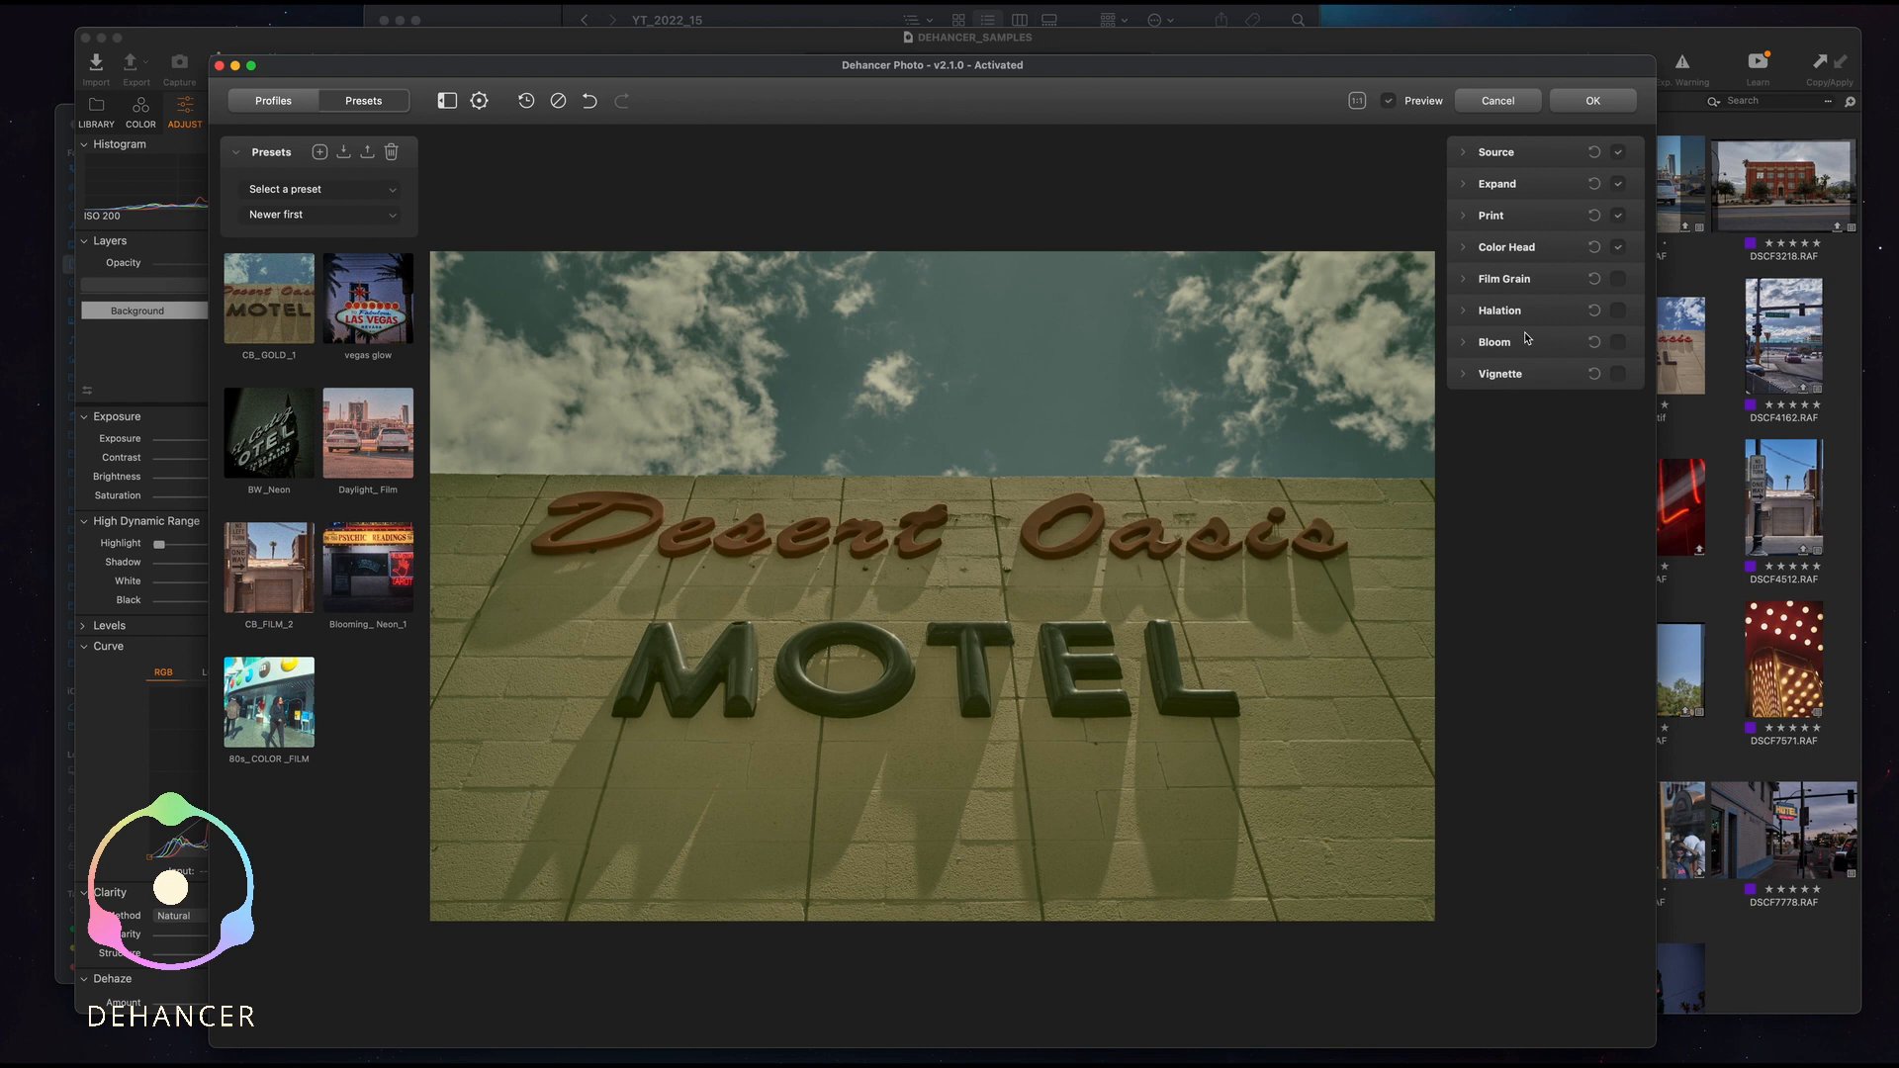
Enable the Film Grain effect on the motel photo and show its settings.
left_click(1475, 286)
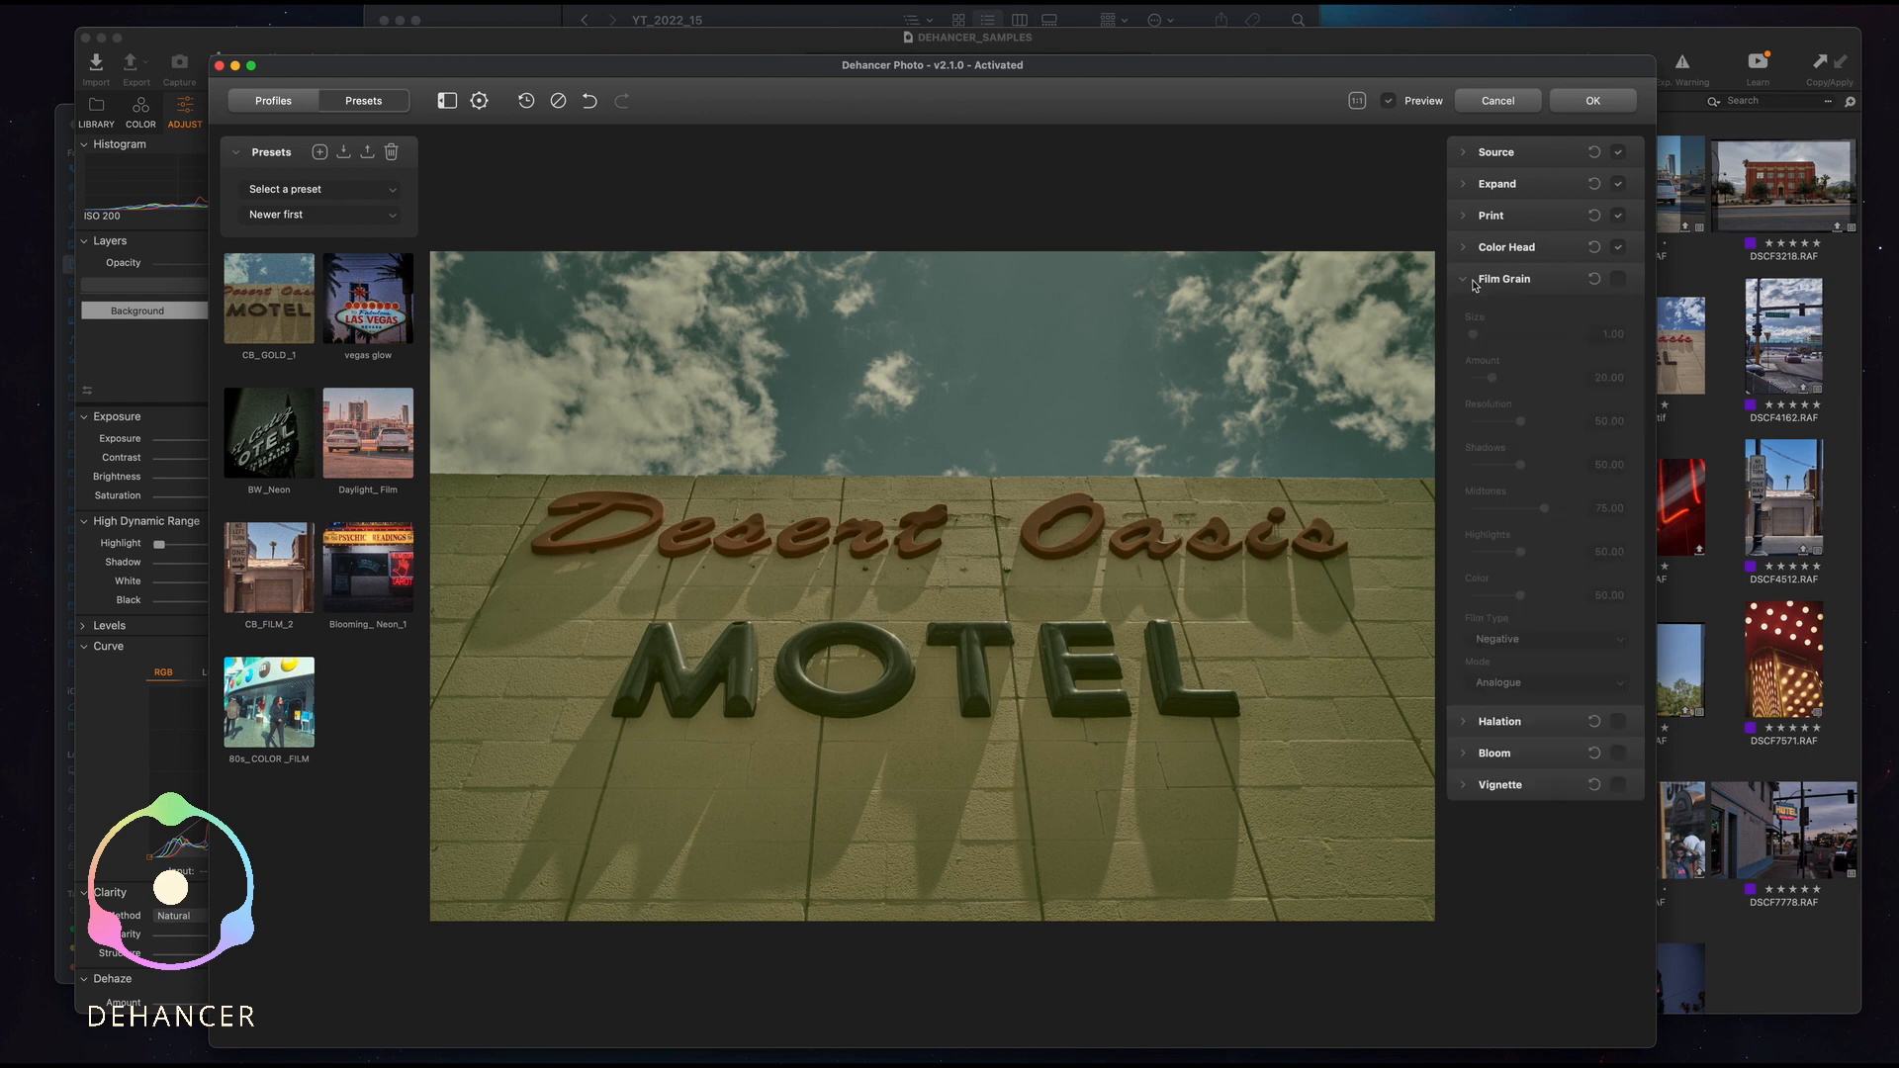
left_click(1613, 283)
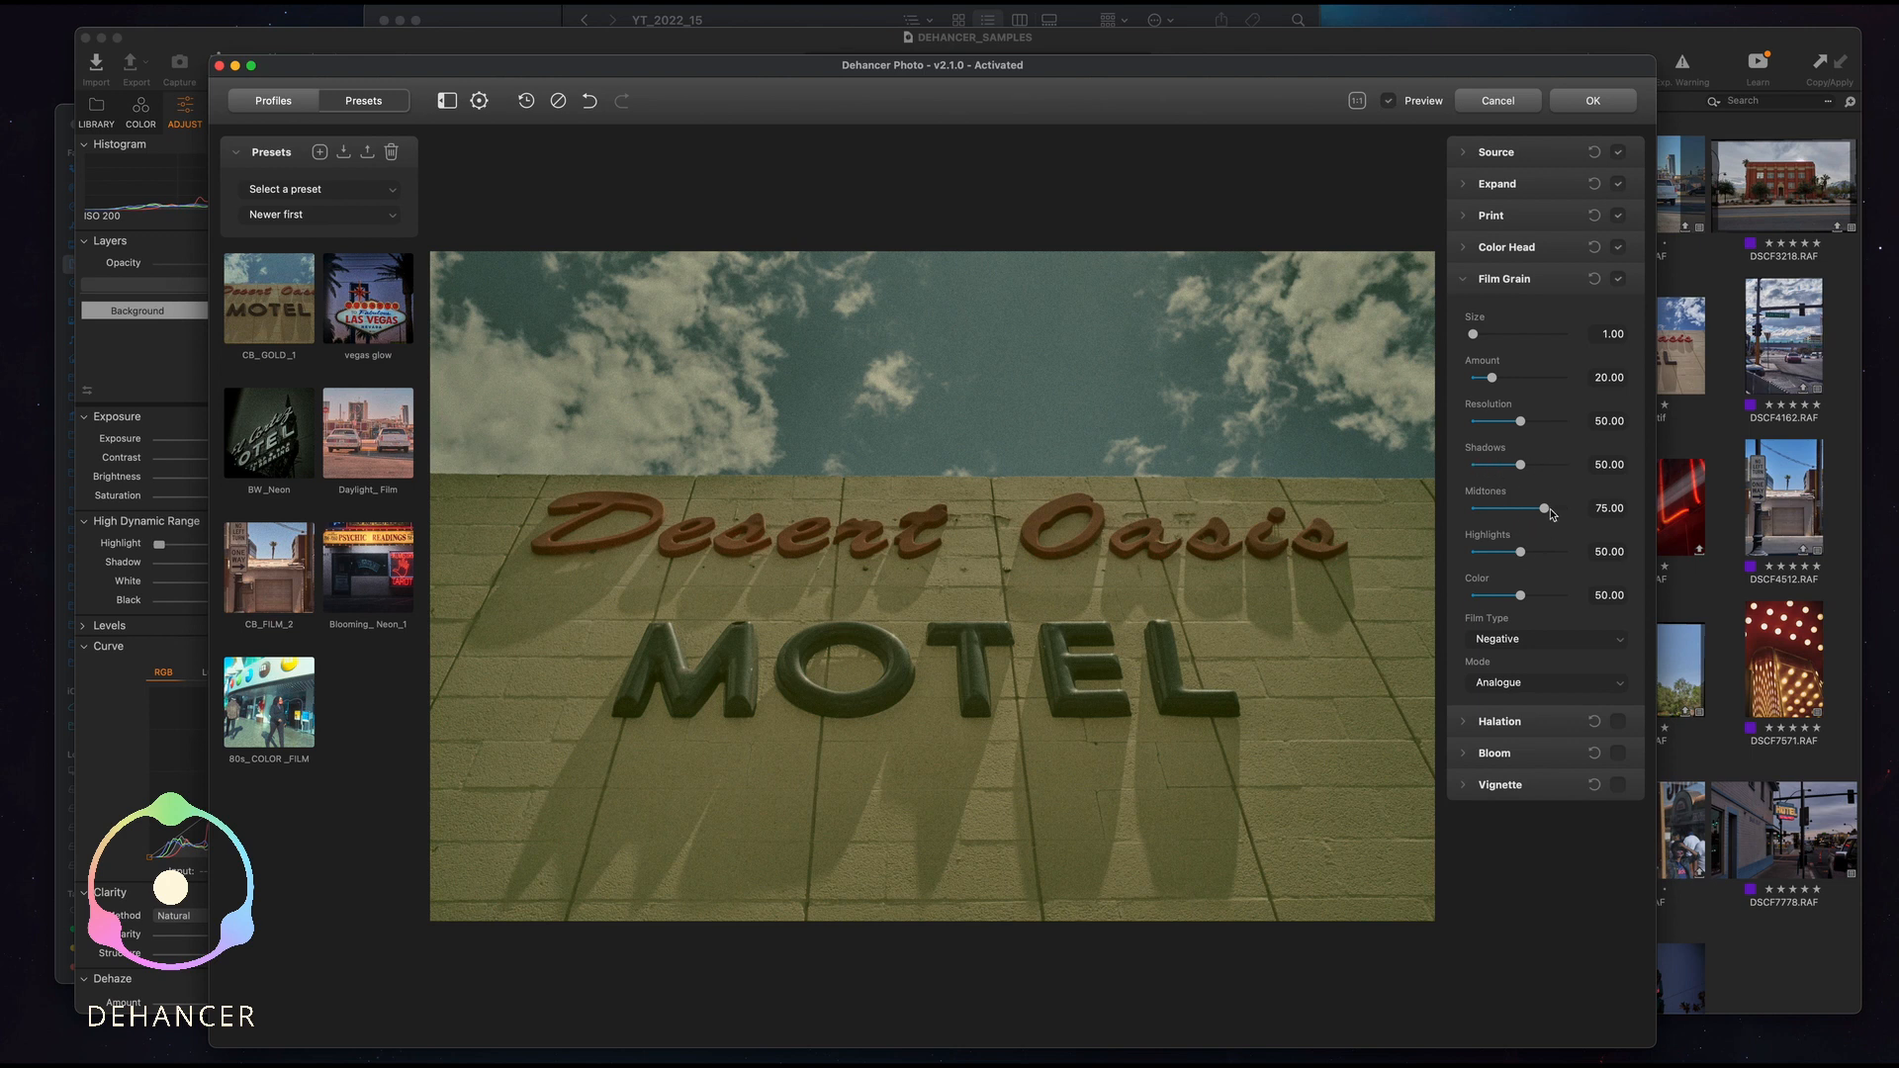
Adjust the Film Grain, setting Size to about 9.51, Amount to about 9.47 and Resolution to about 74.96.
left_click_drag(1521, 470, 1543, 380)
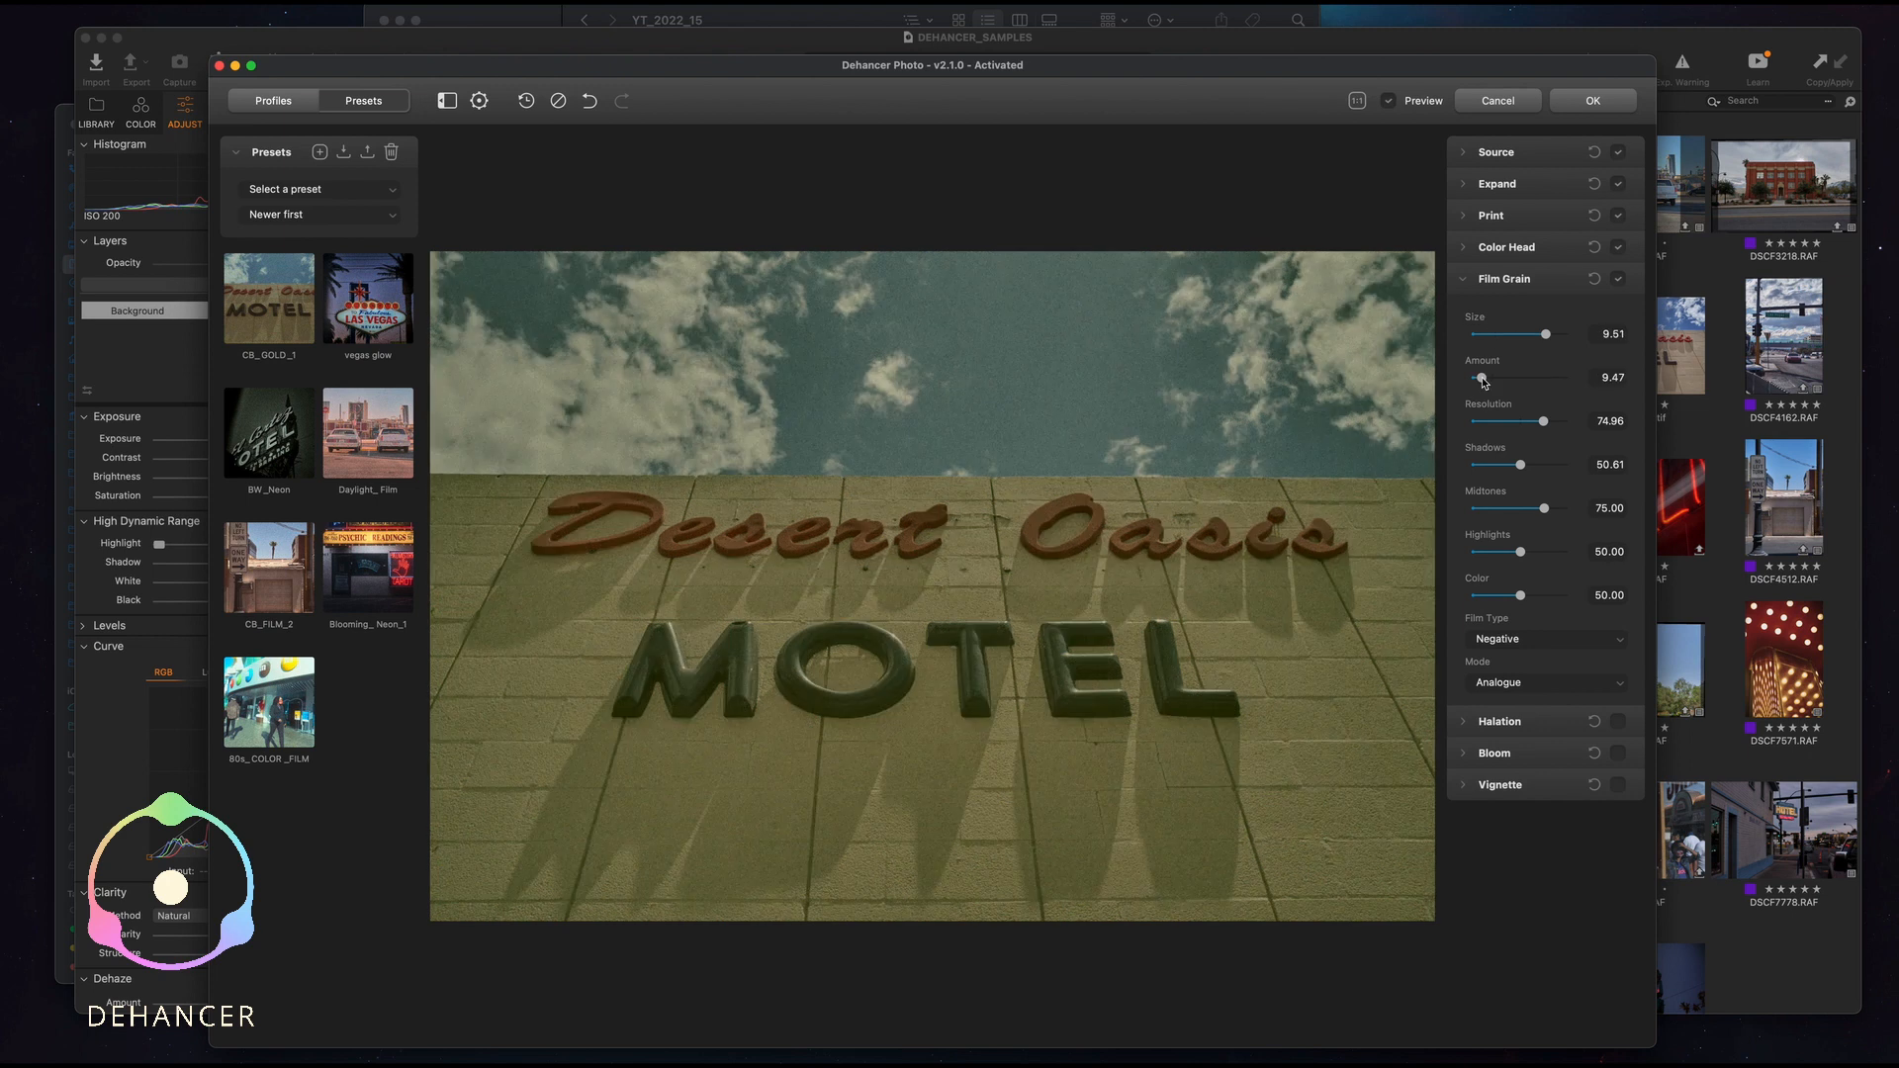
left_click_drag(1483, 382, 1481, 382)
left_click(1464, 279)
Enable Halation and, using its mask view, set Source Limiter to about 3.34 and Amplify to 100.
left_click(1468, 311)
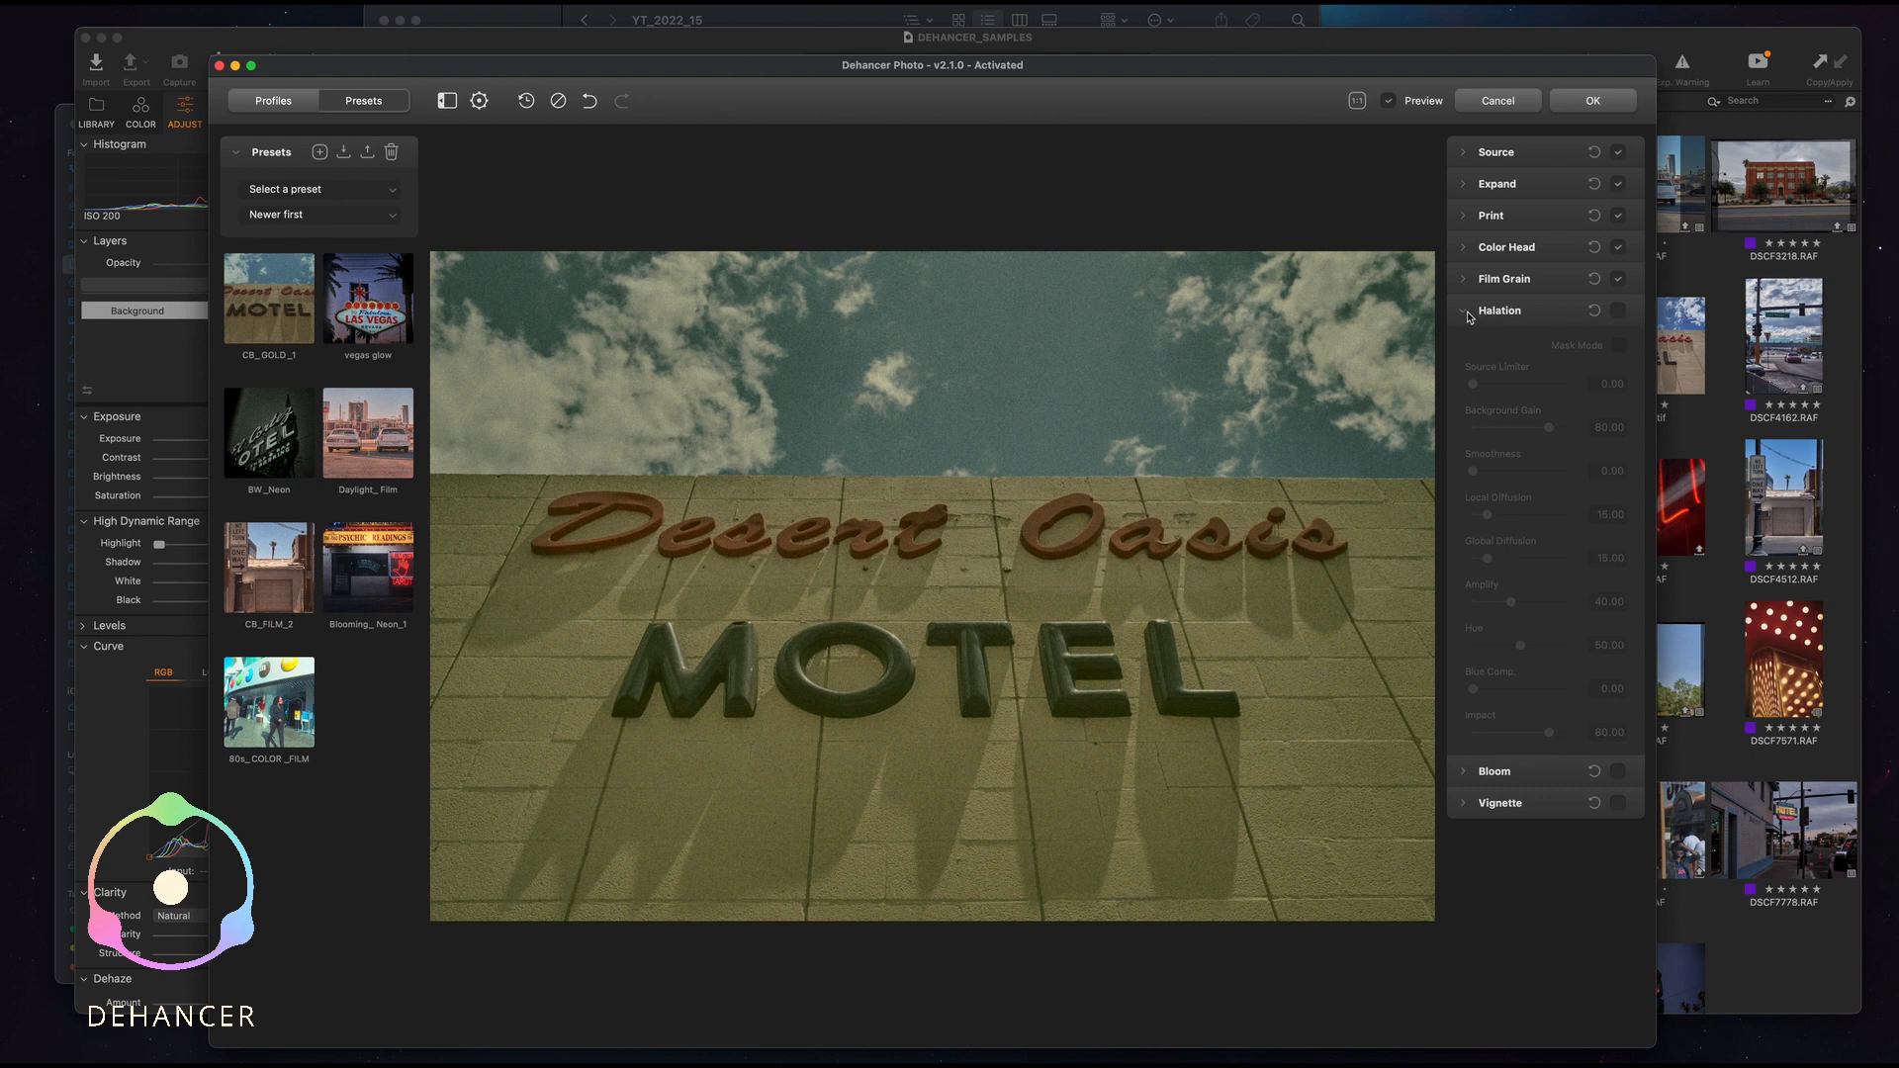
left_click(1618, 311)
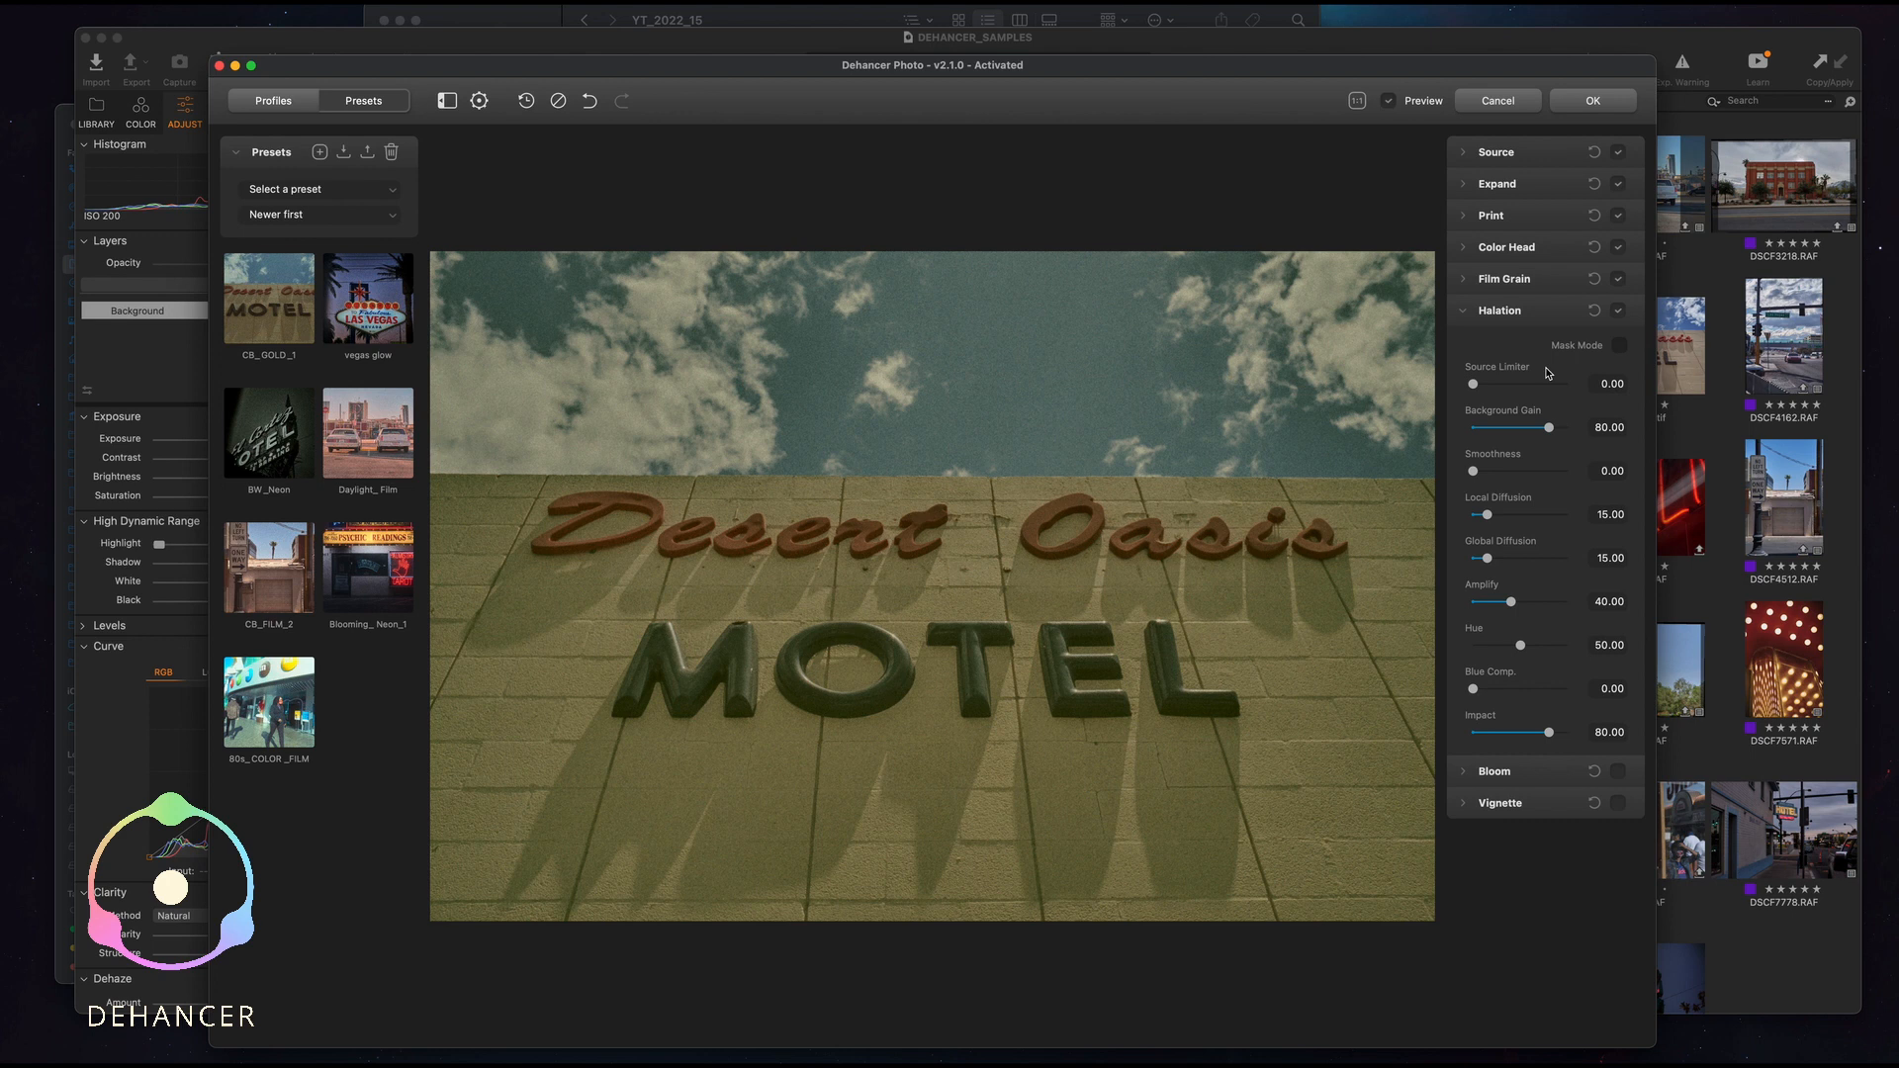
left_click(1619, 345)
mouse_move(1483, 389)
left_mouse_down()
mouse_move(1553, 389)
mouse_move(1478, 389)
left_mouse_up()
left_click_drag(1510, 602, 1568, 601)
left_click(1619, 345)
Compare the motel sign with and without the Halation effect in the magnified view.
left_click(1357, 99)
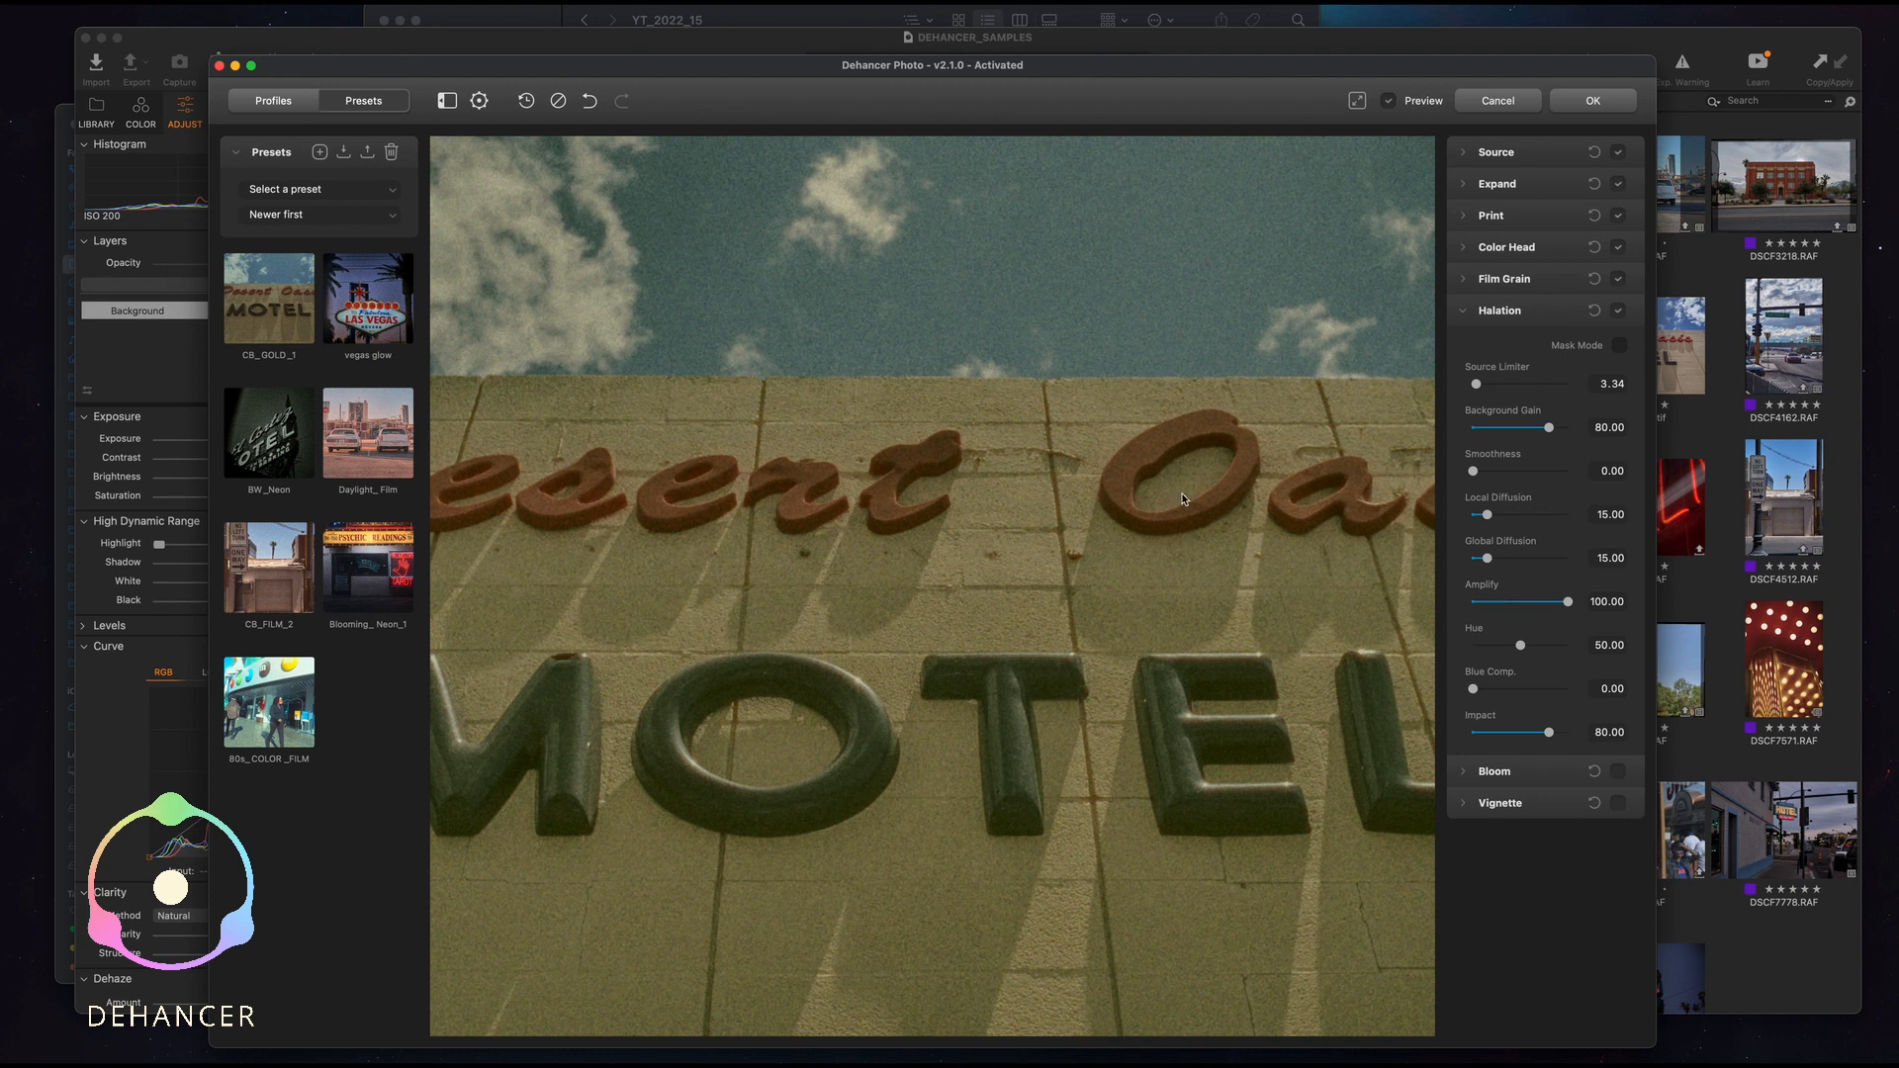
left_click(1618, 310)
left_click(1618, 311)
left_click(1618, 310)
left_click(1619, 311)
left_click(1619, 312)
left_click(1619, 311)
left_click(1357, 102)
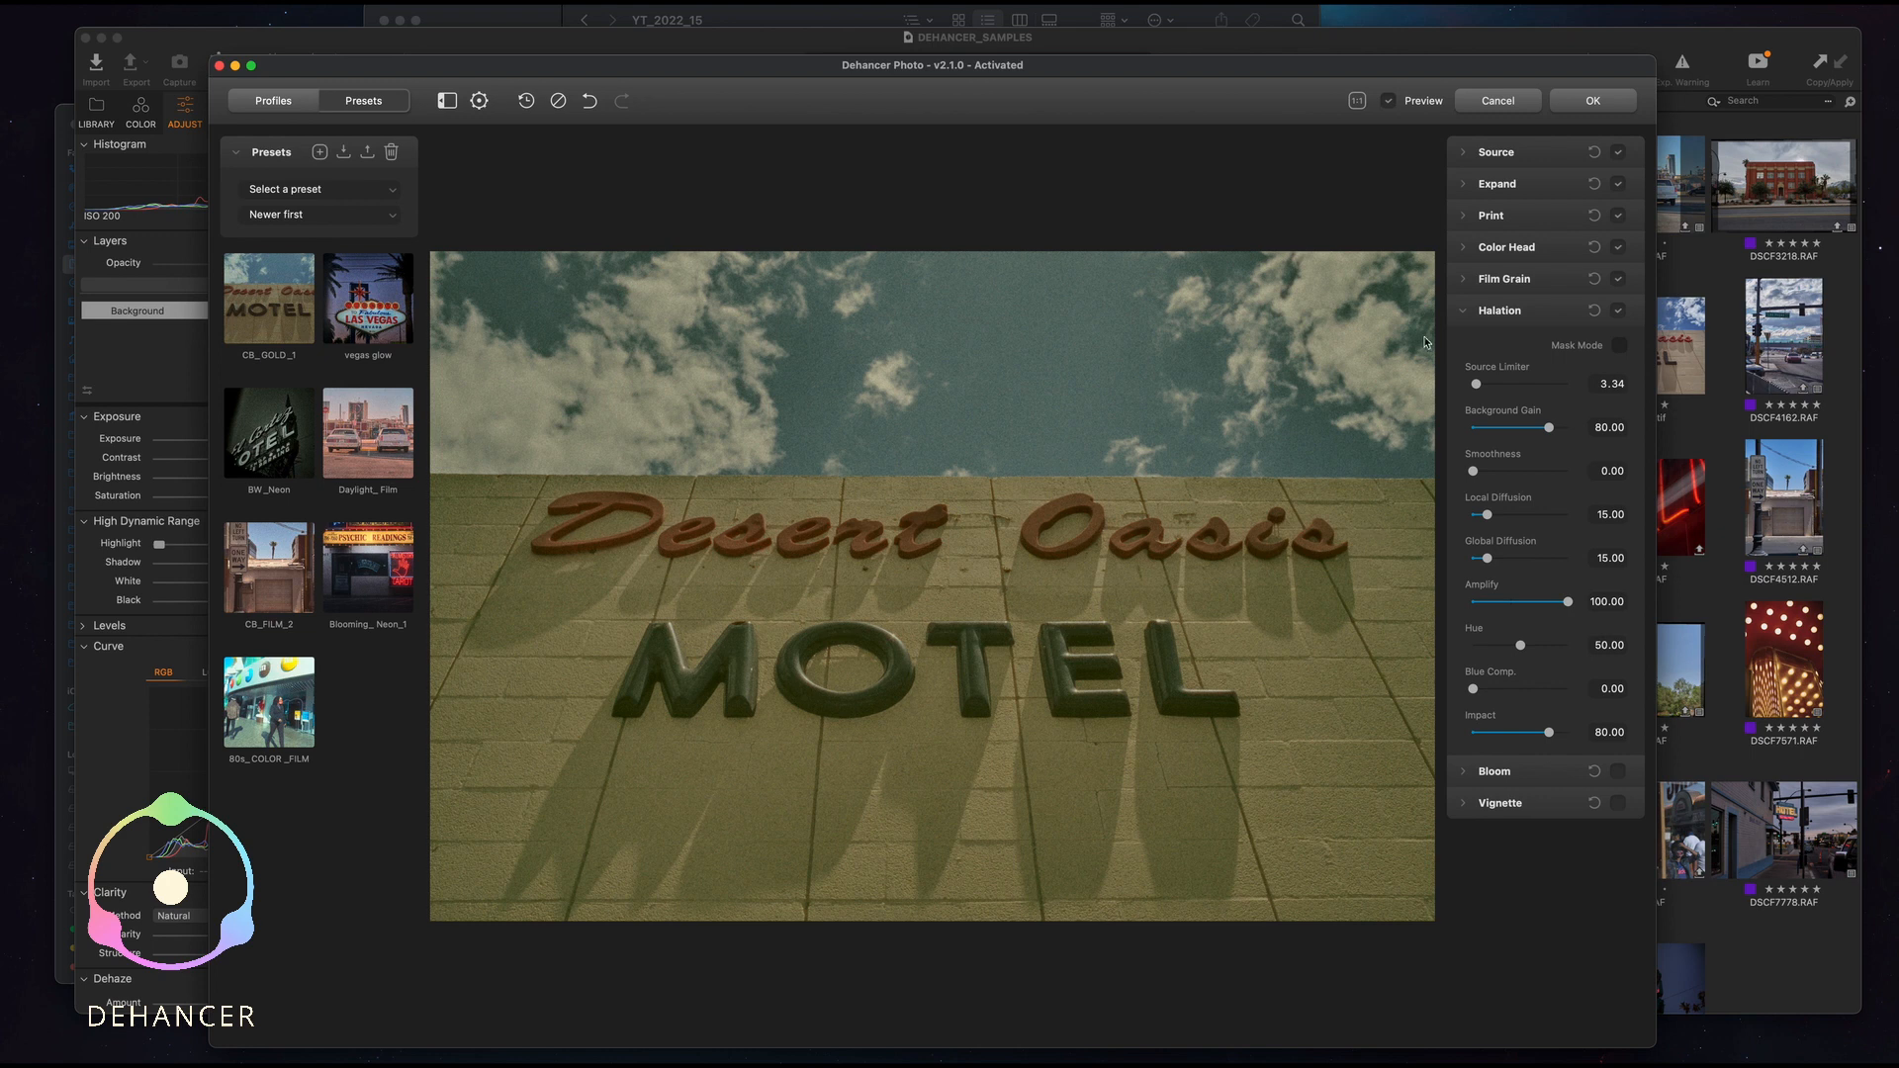
left_click(1467, 312)
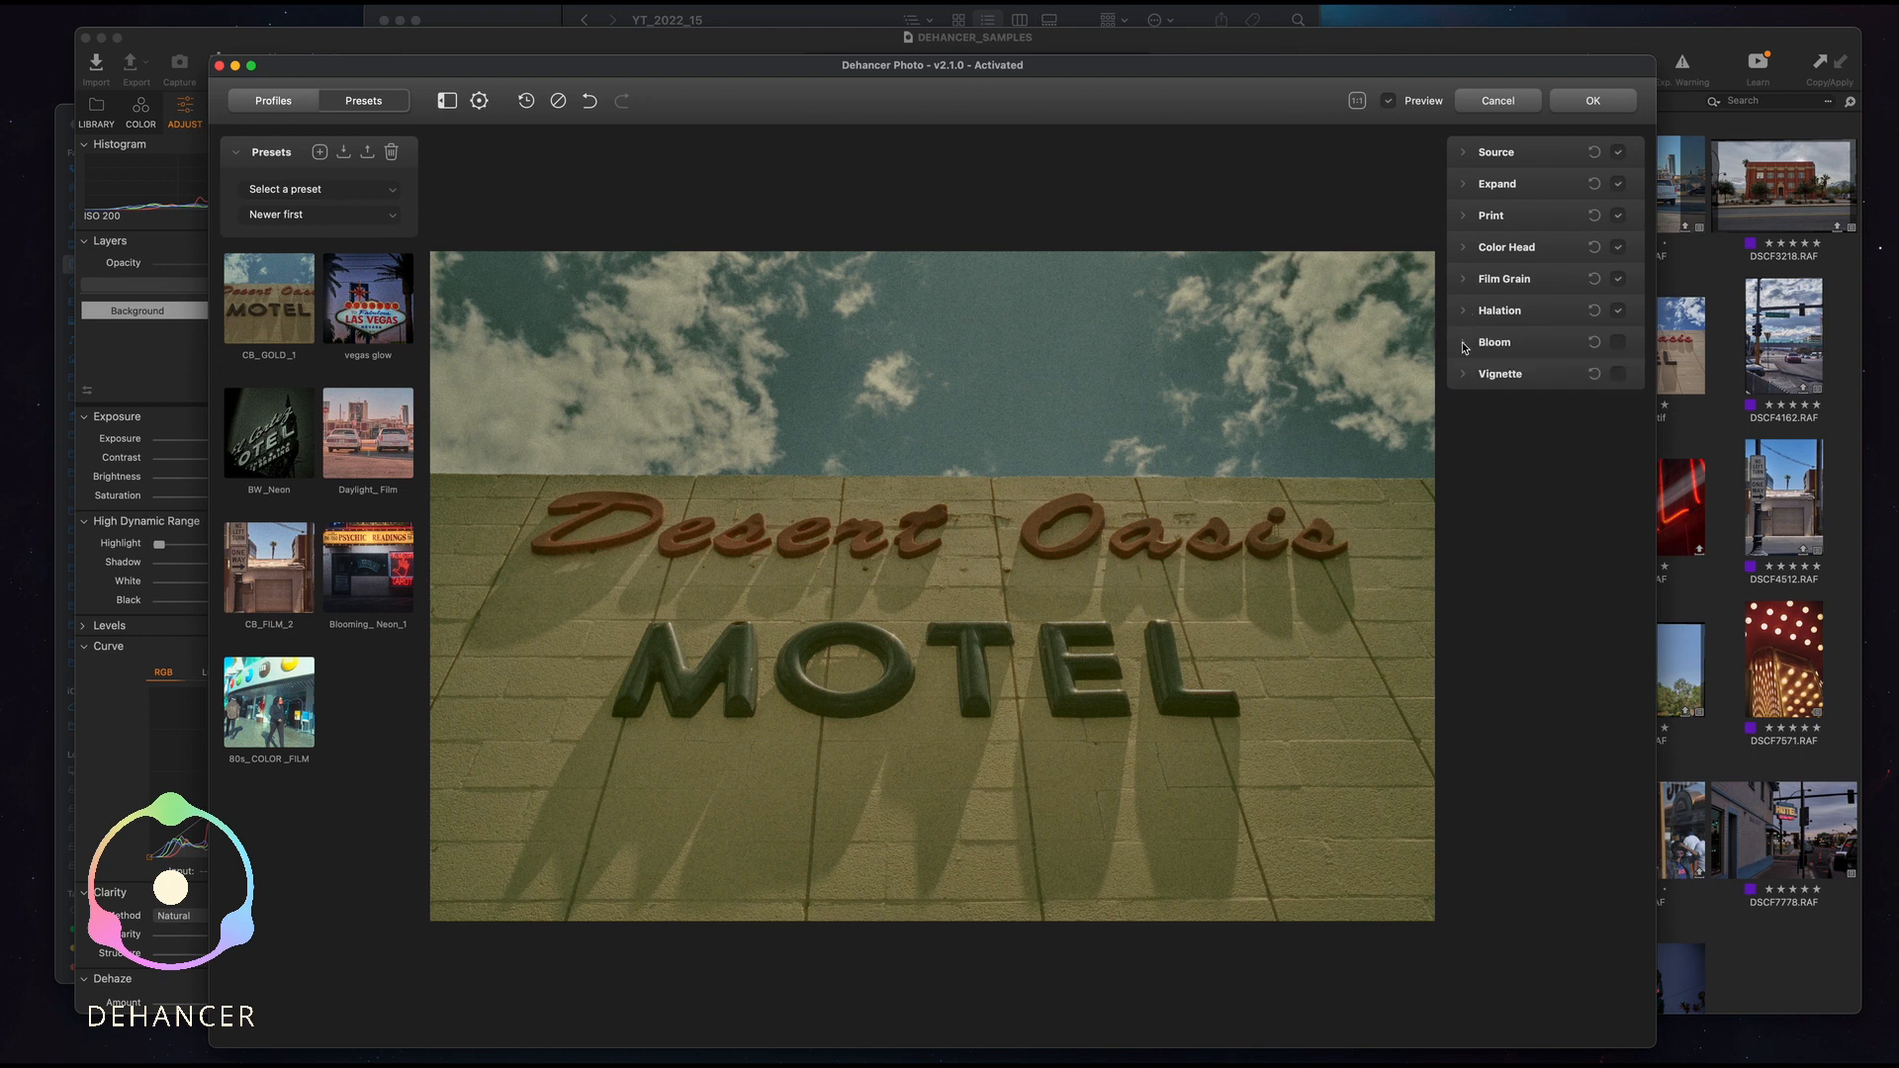
Enable the Bloom effect on the motel photo with its default settings.
left_click(1464, 346)
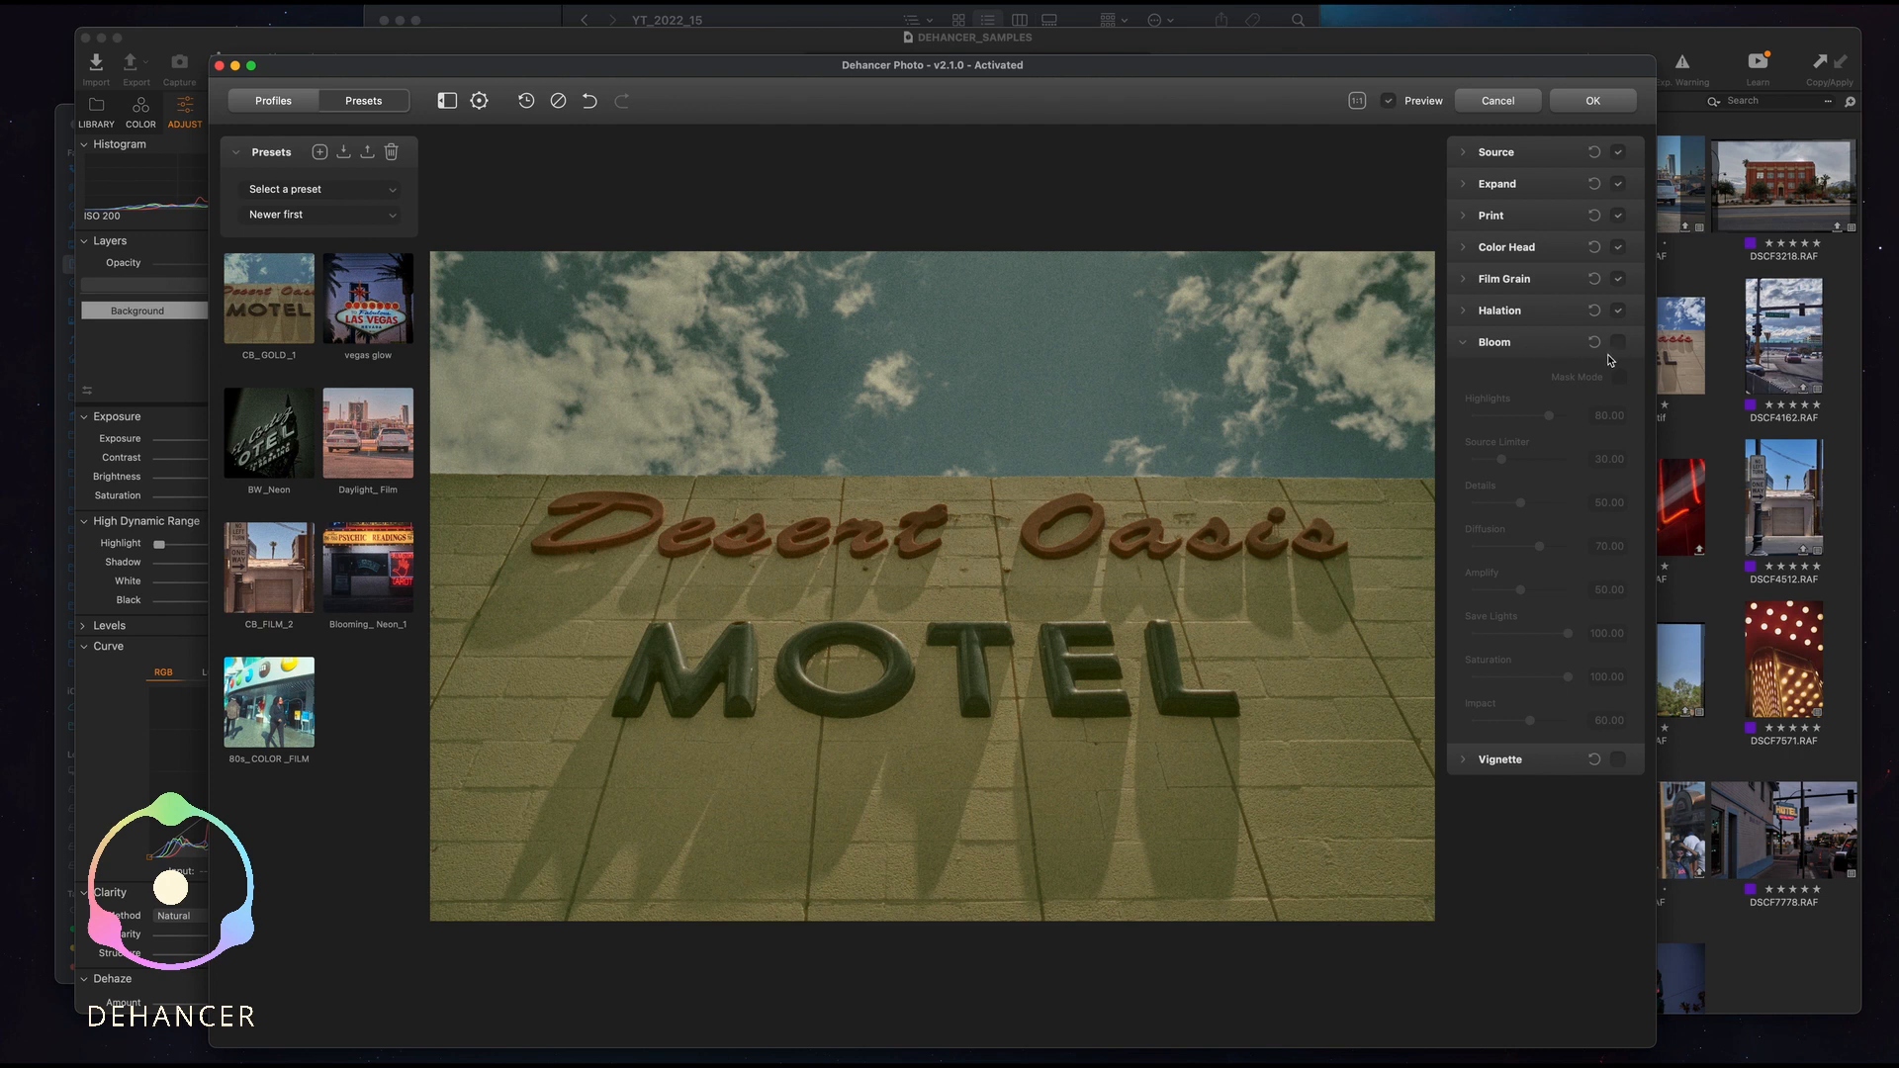
left_click(1617, 344)
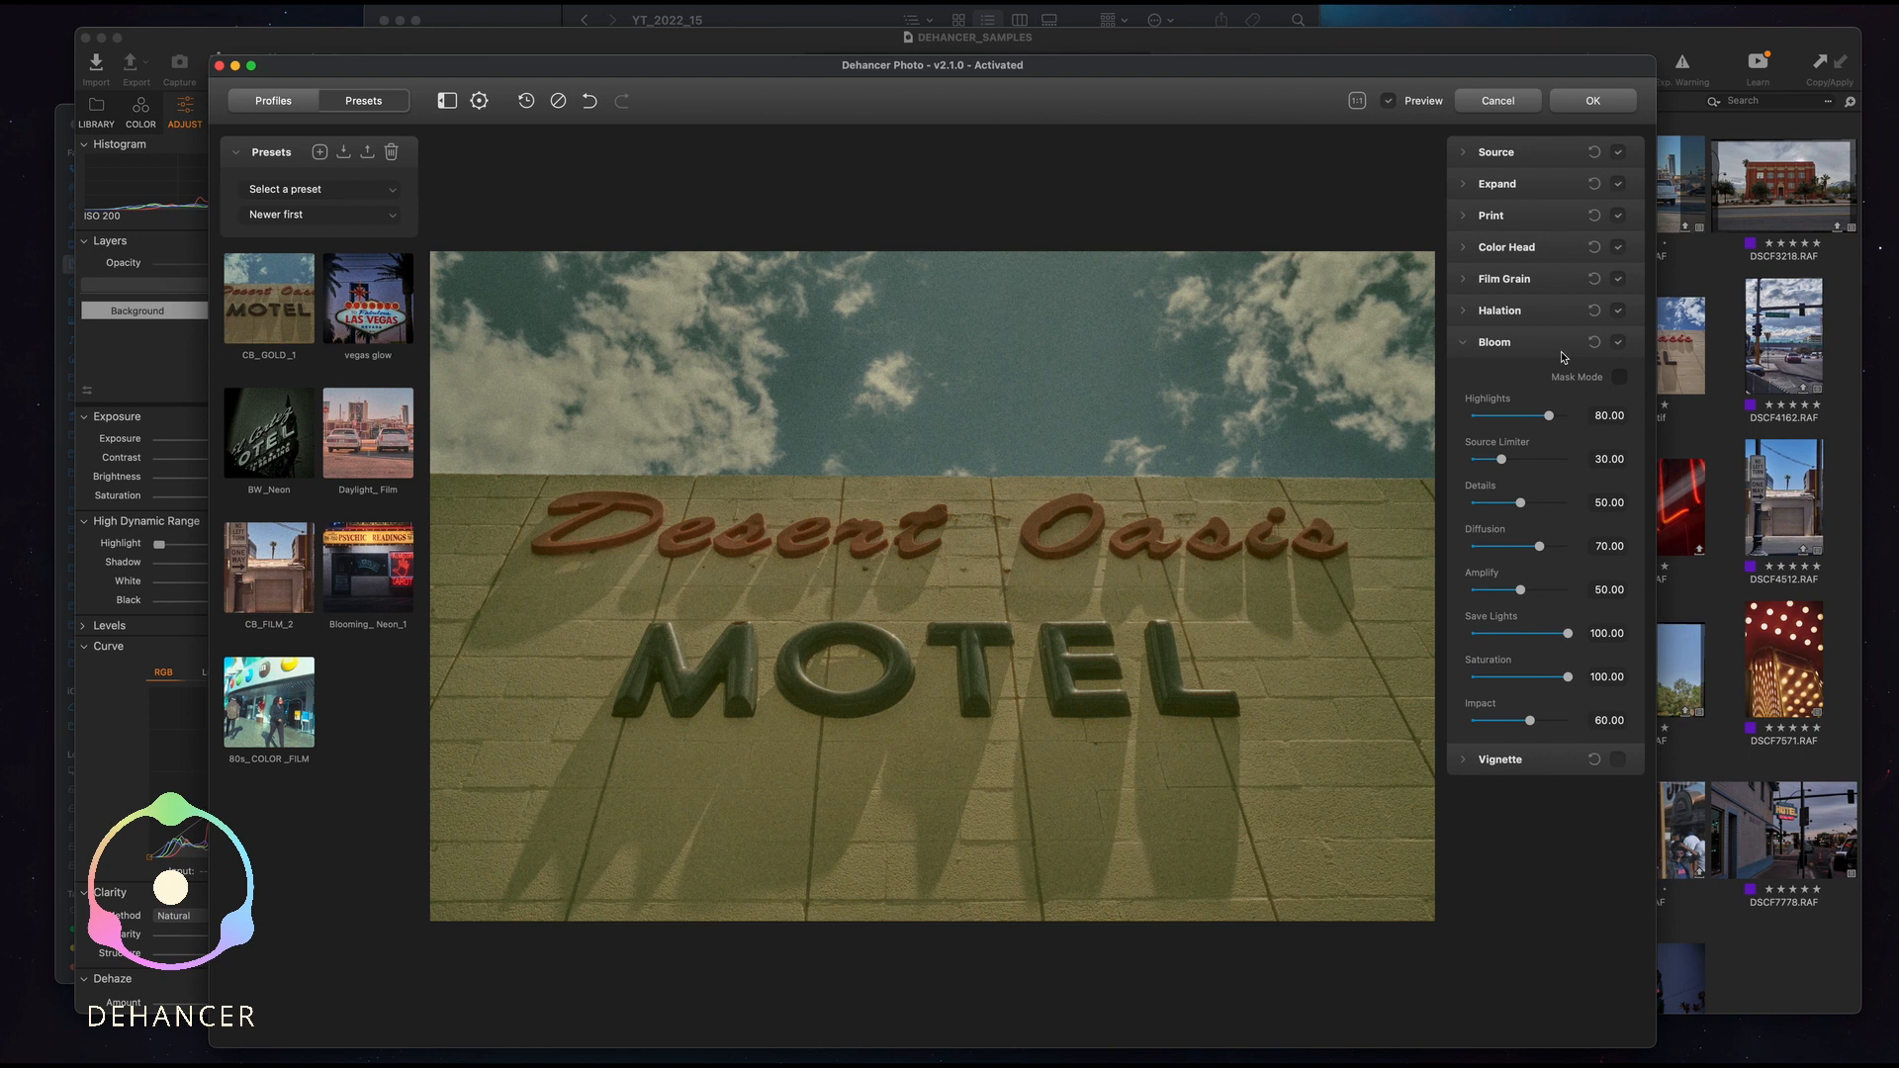
left_click(1466, 345)
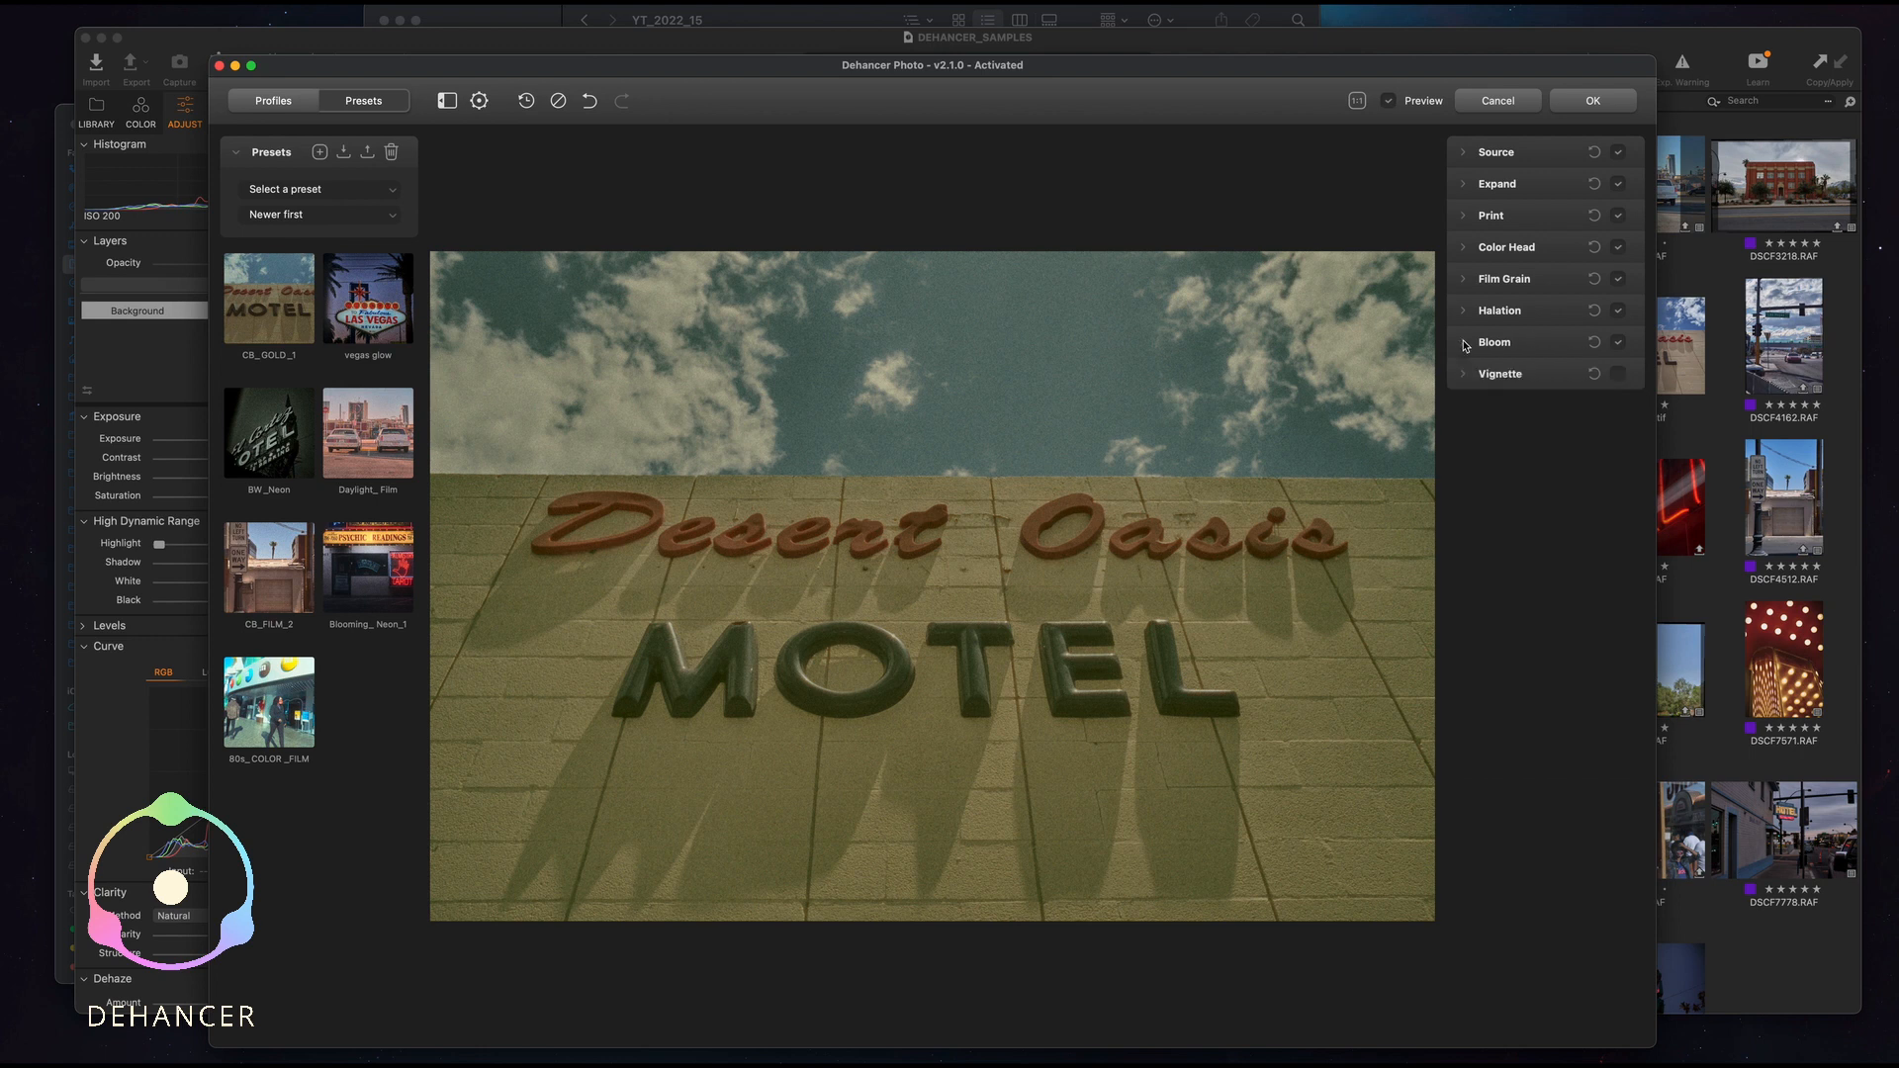
Enable the Vignette and set Exposure to about -0.47, Size to about 64.01 and Feather to about 66.25.
left_click(1466, 375)
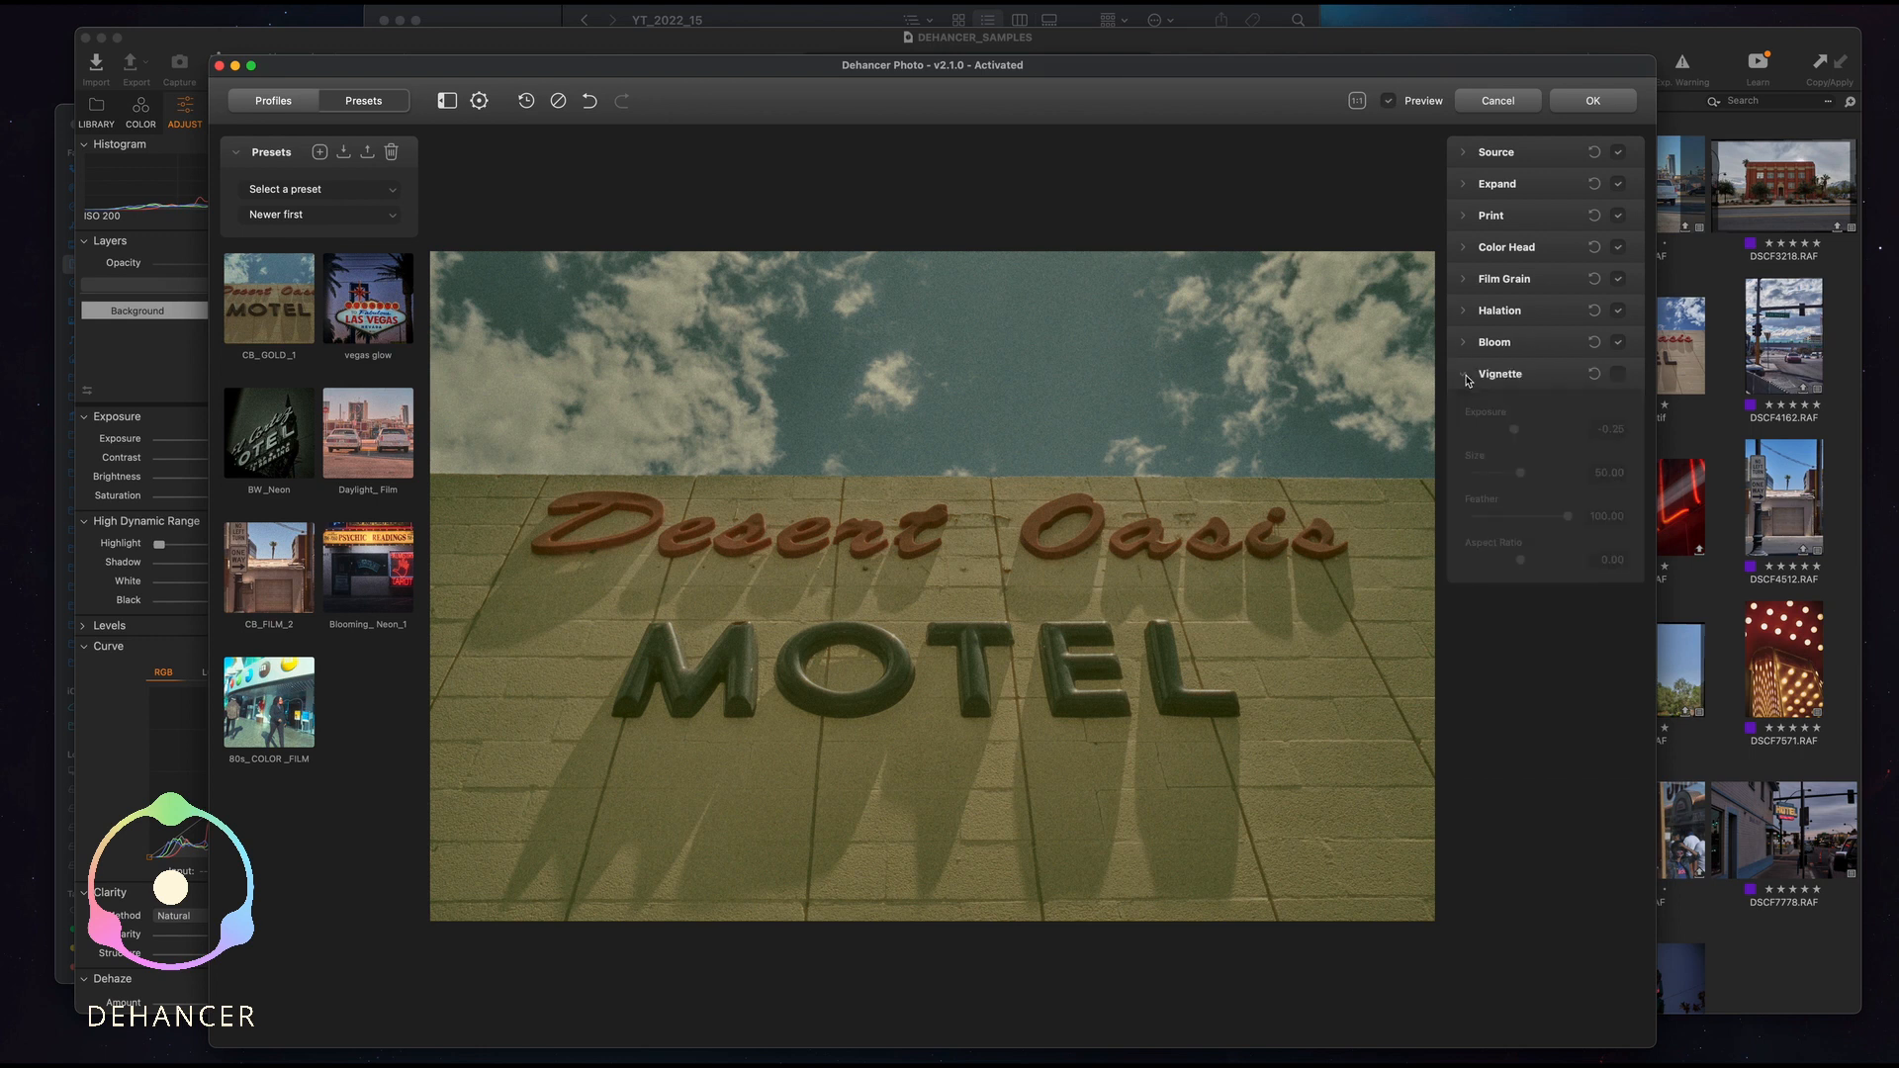
left_click(1618, 373)
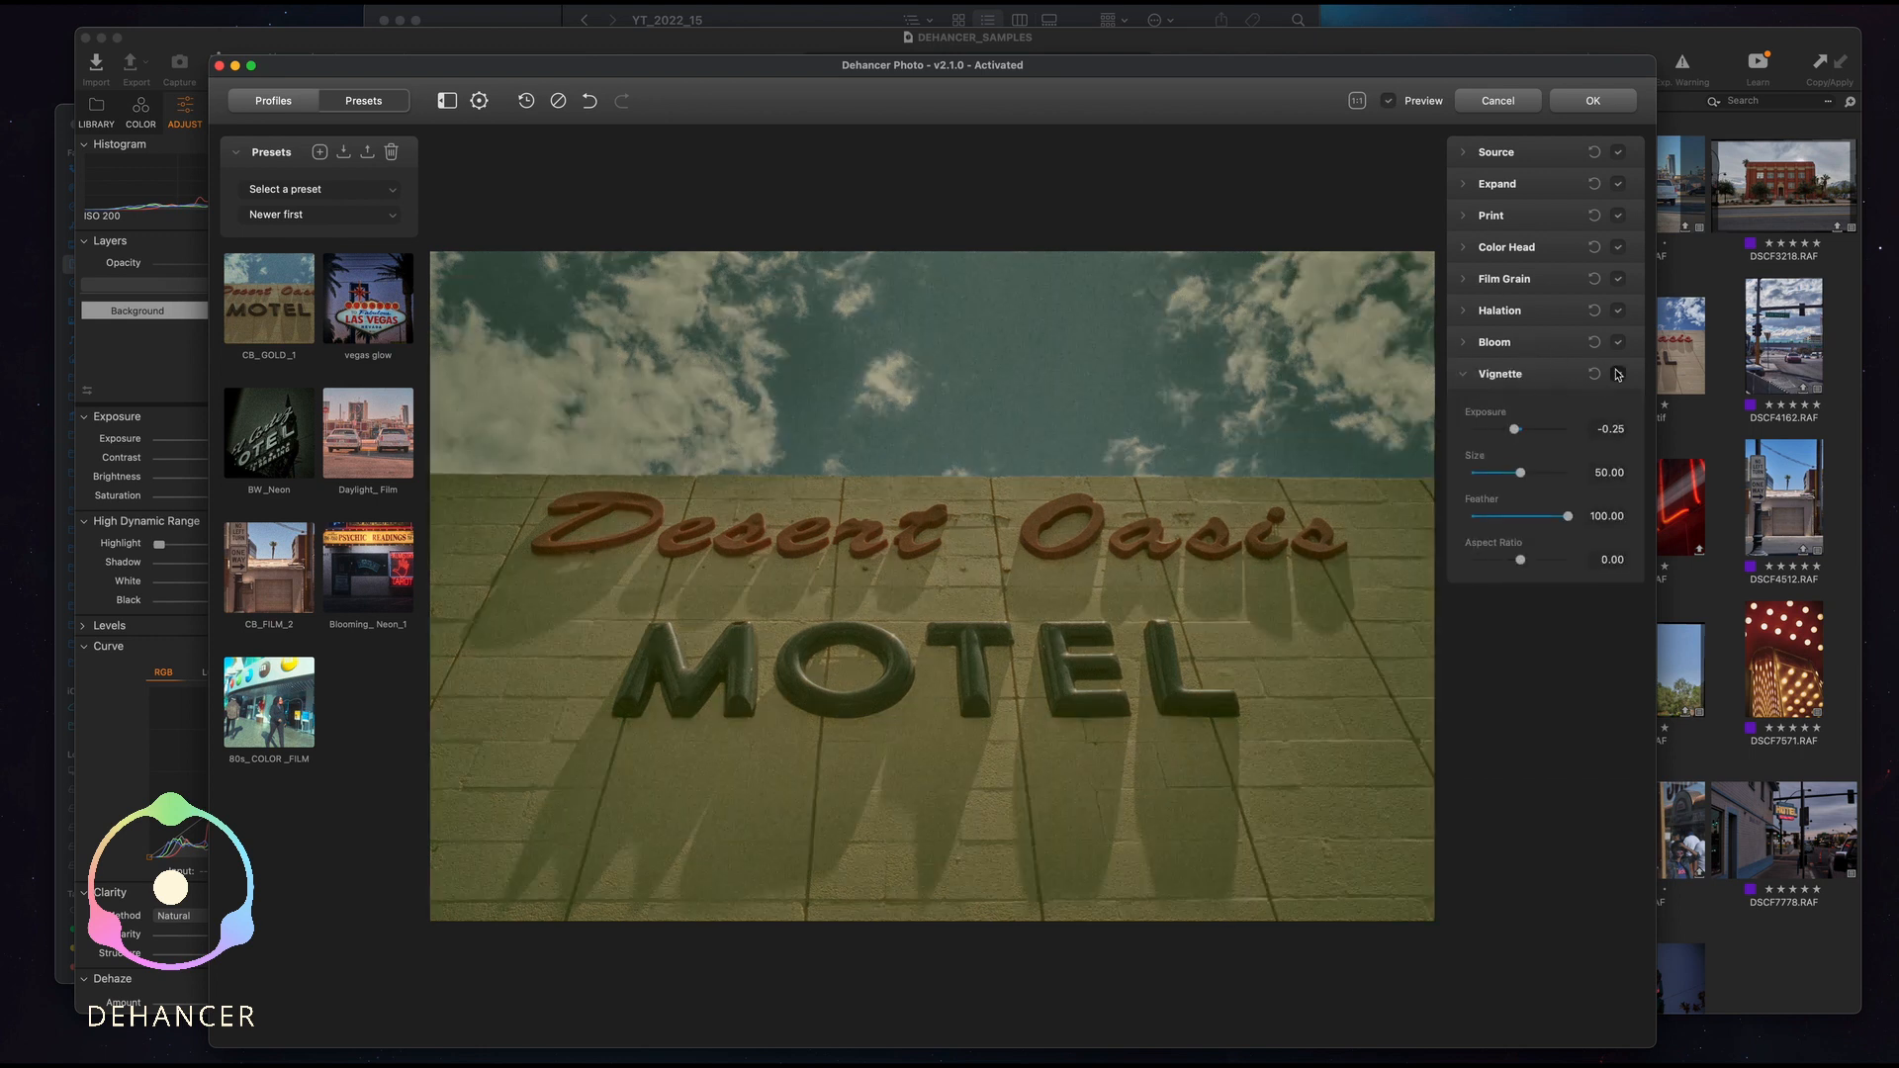
left_click_drag(1501, 432, 1570, 519)
left_click_drag(1511, 431, 1517, 432)
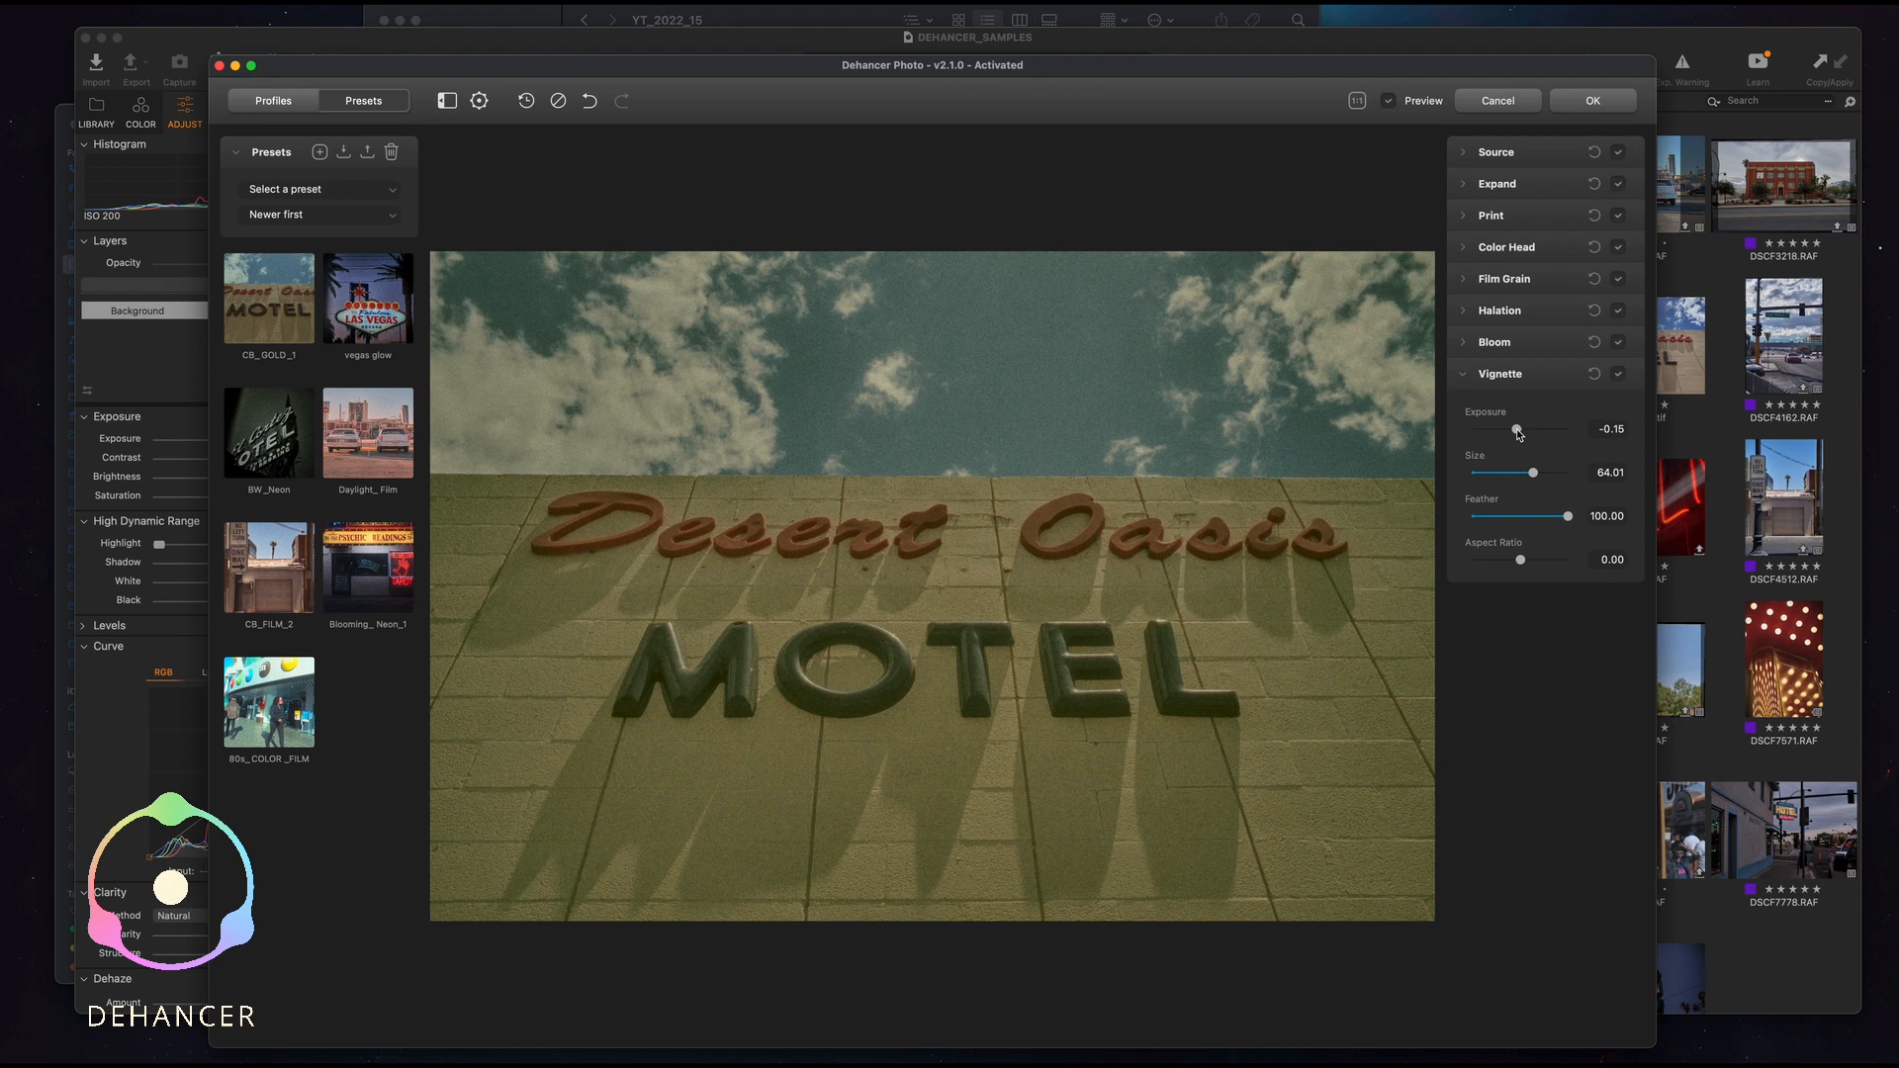
left_click_drag(1518, 433, 1508, 431)
left_click_drag(1532, 511, 1539, 525)
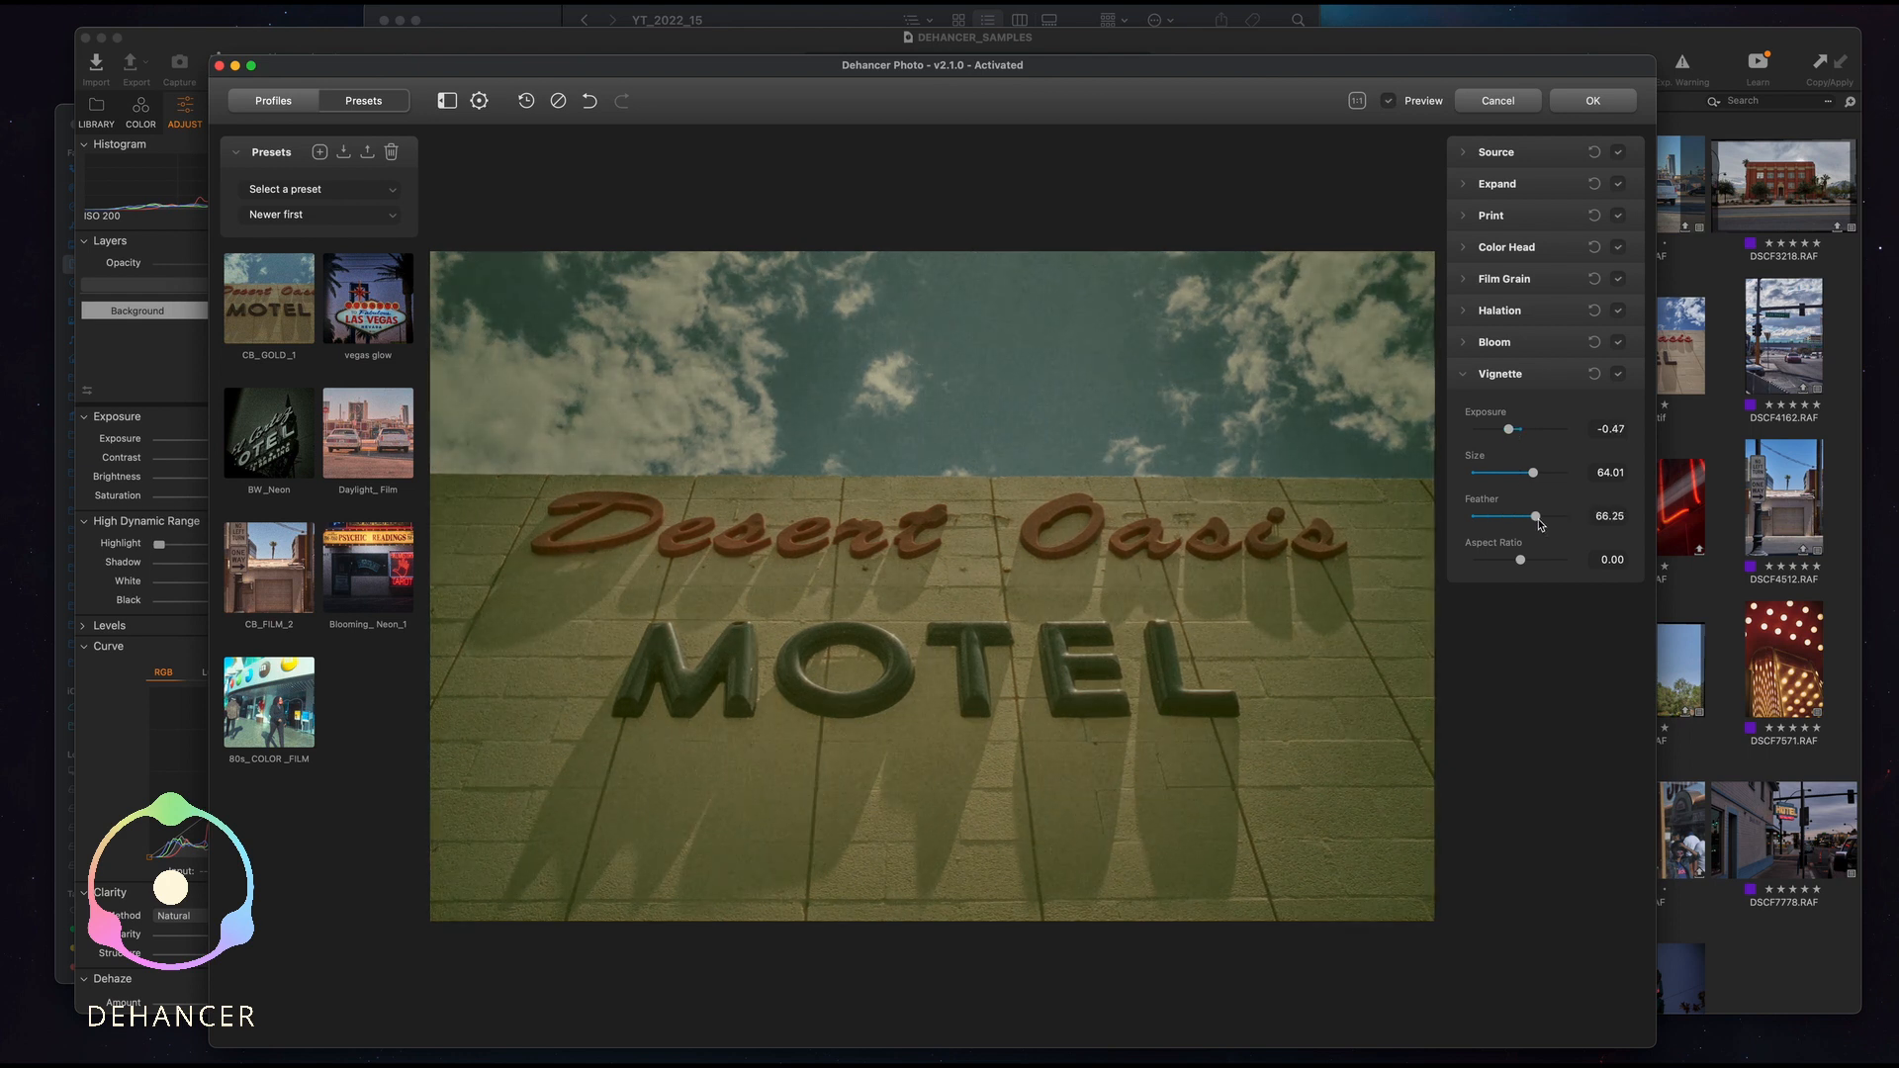
left_click(1500, 374)
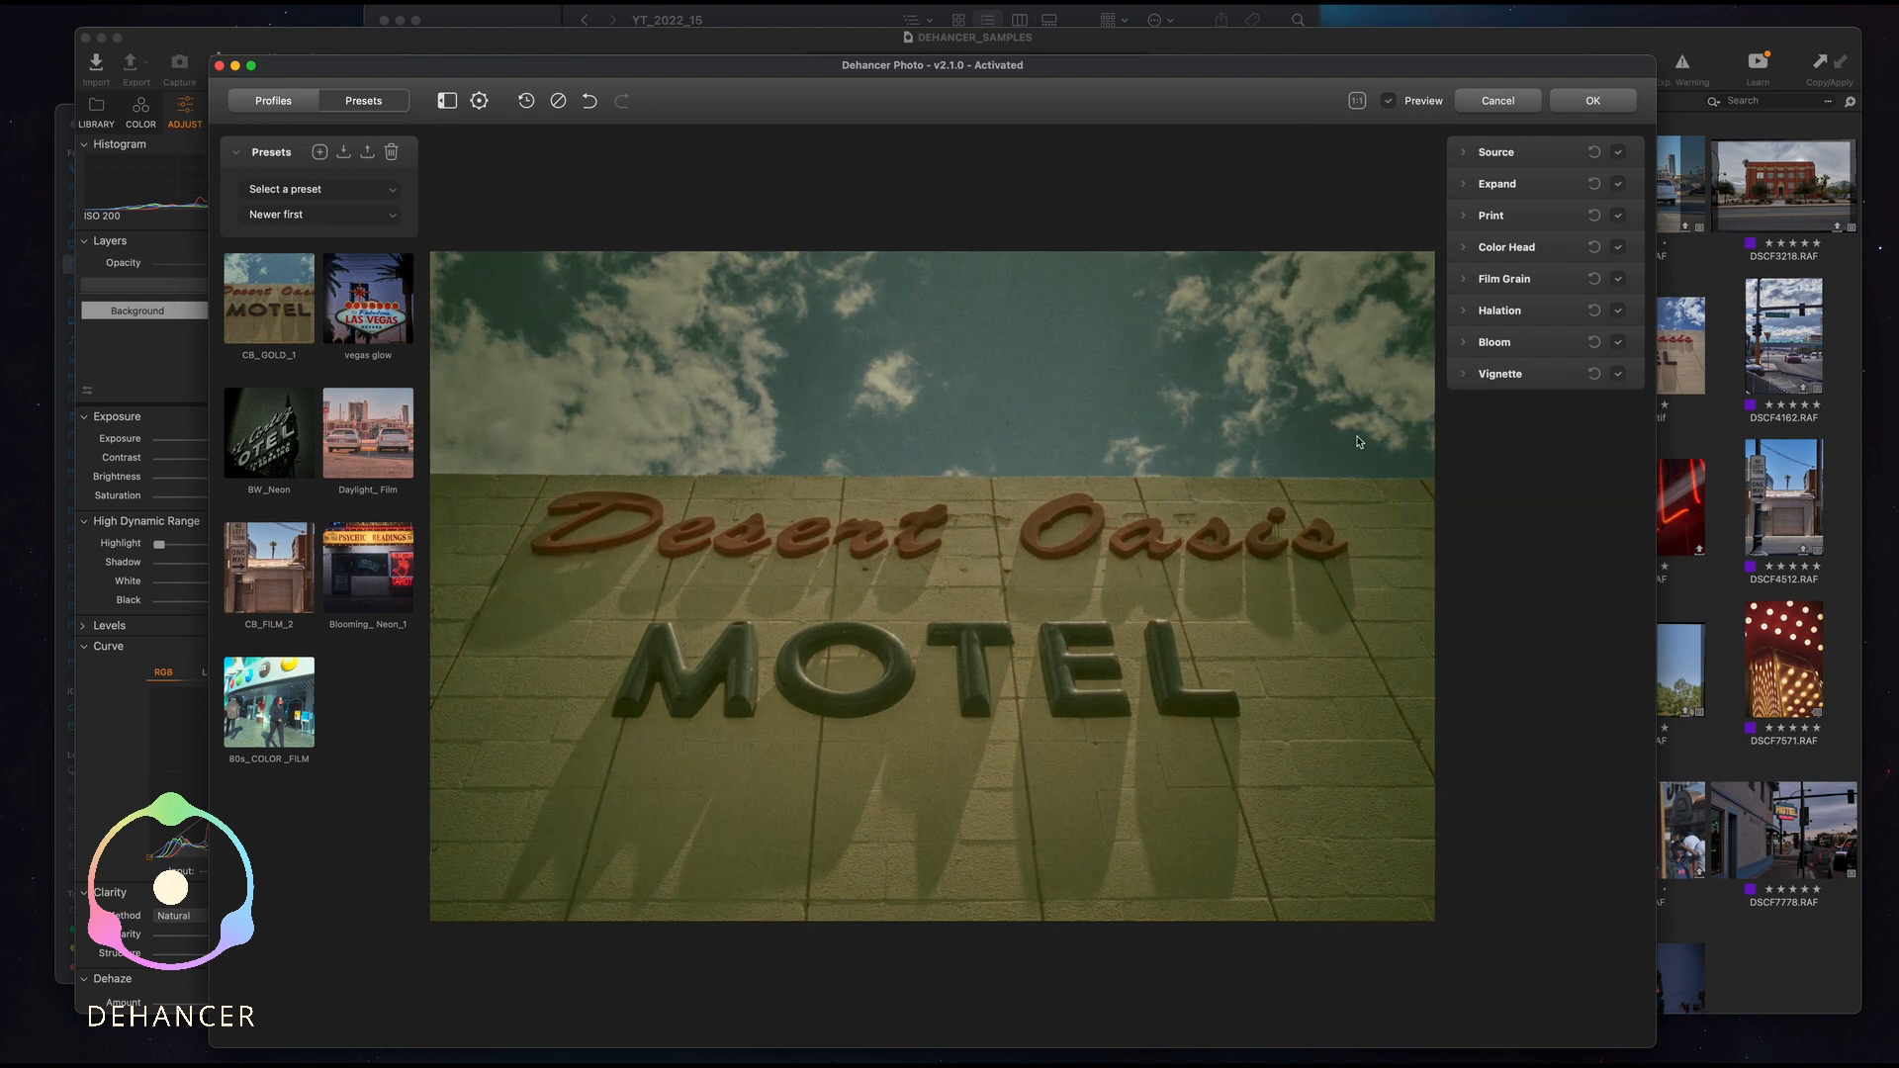
Set the Expand White Point to about 72.51 and compare the edited motel photo with the original.
left_click(1389, 100)
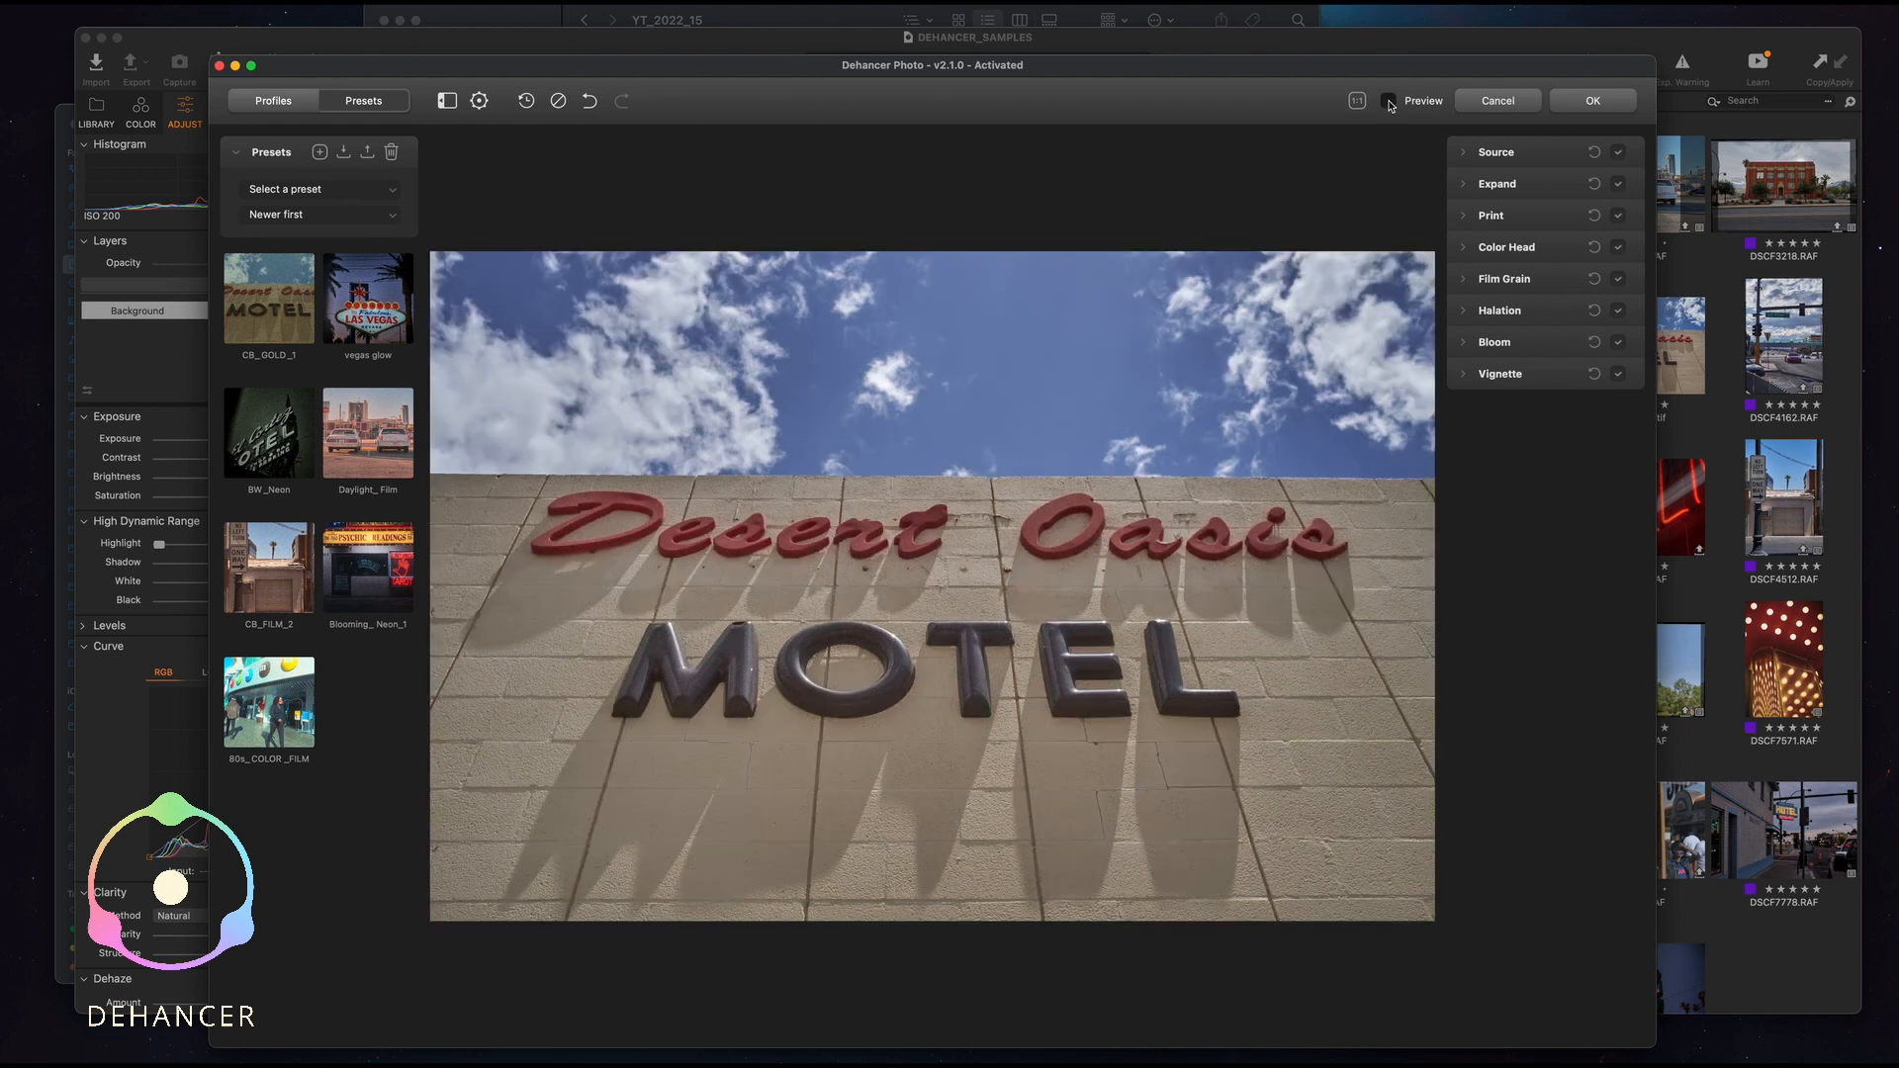
left_click(1389, 101)
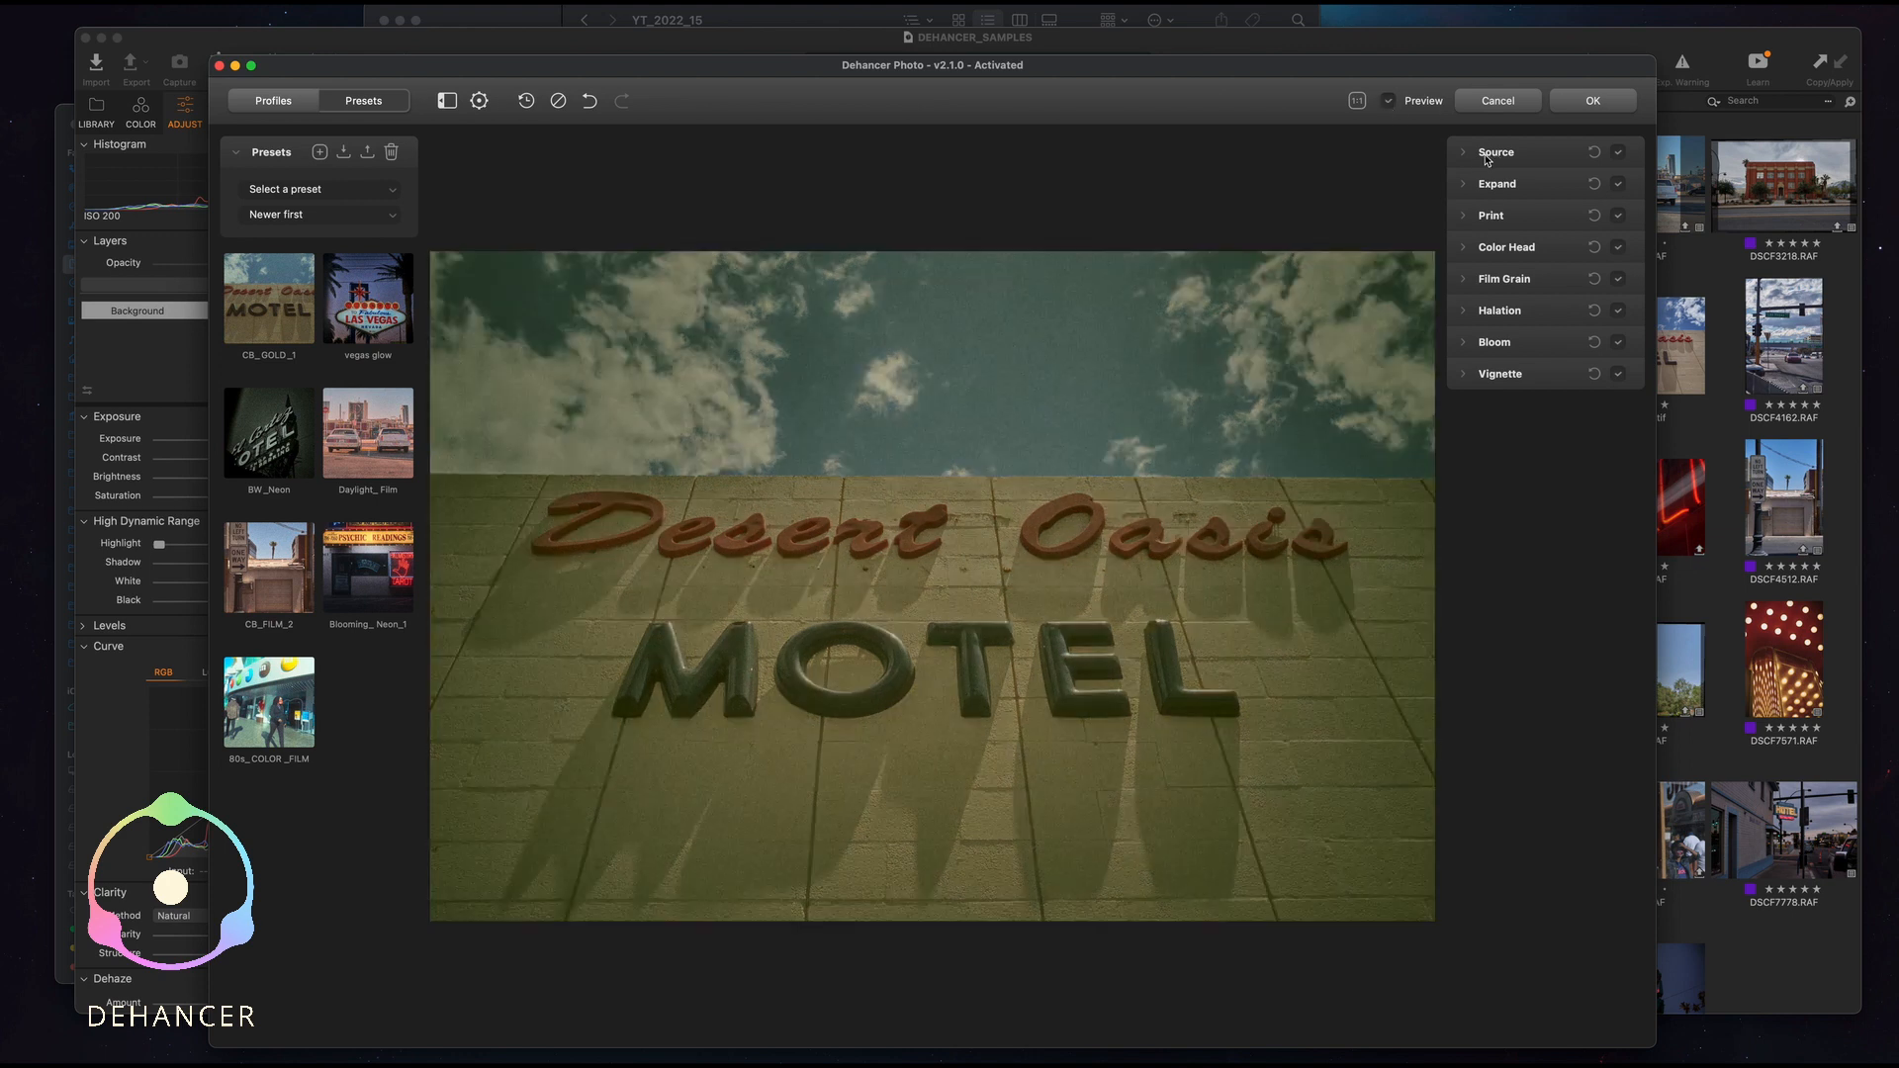
left_click(1470, 187)
left_click(1470, 187)
left_click(1470, 187)
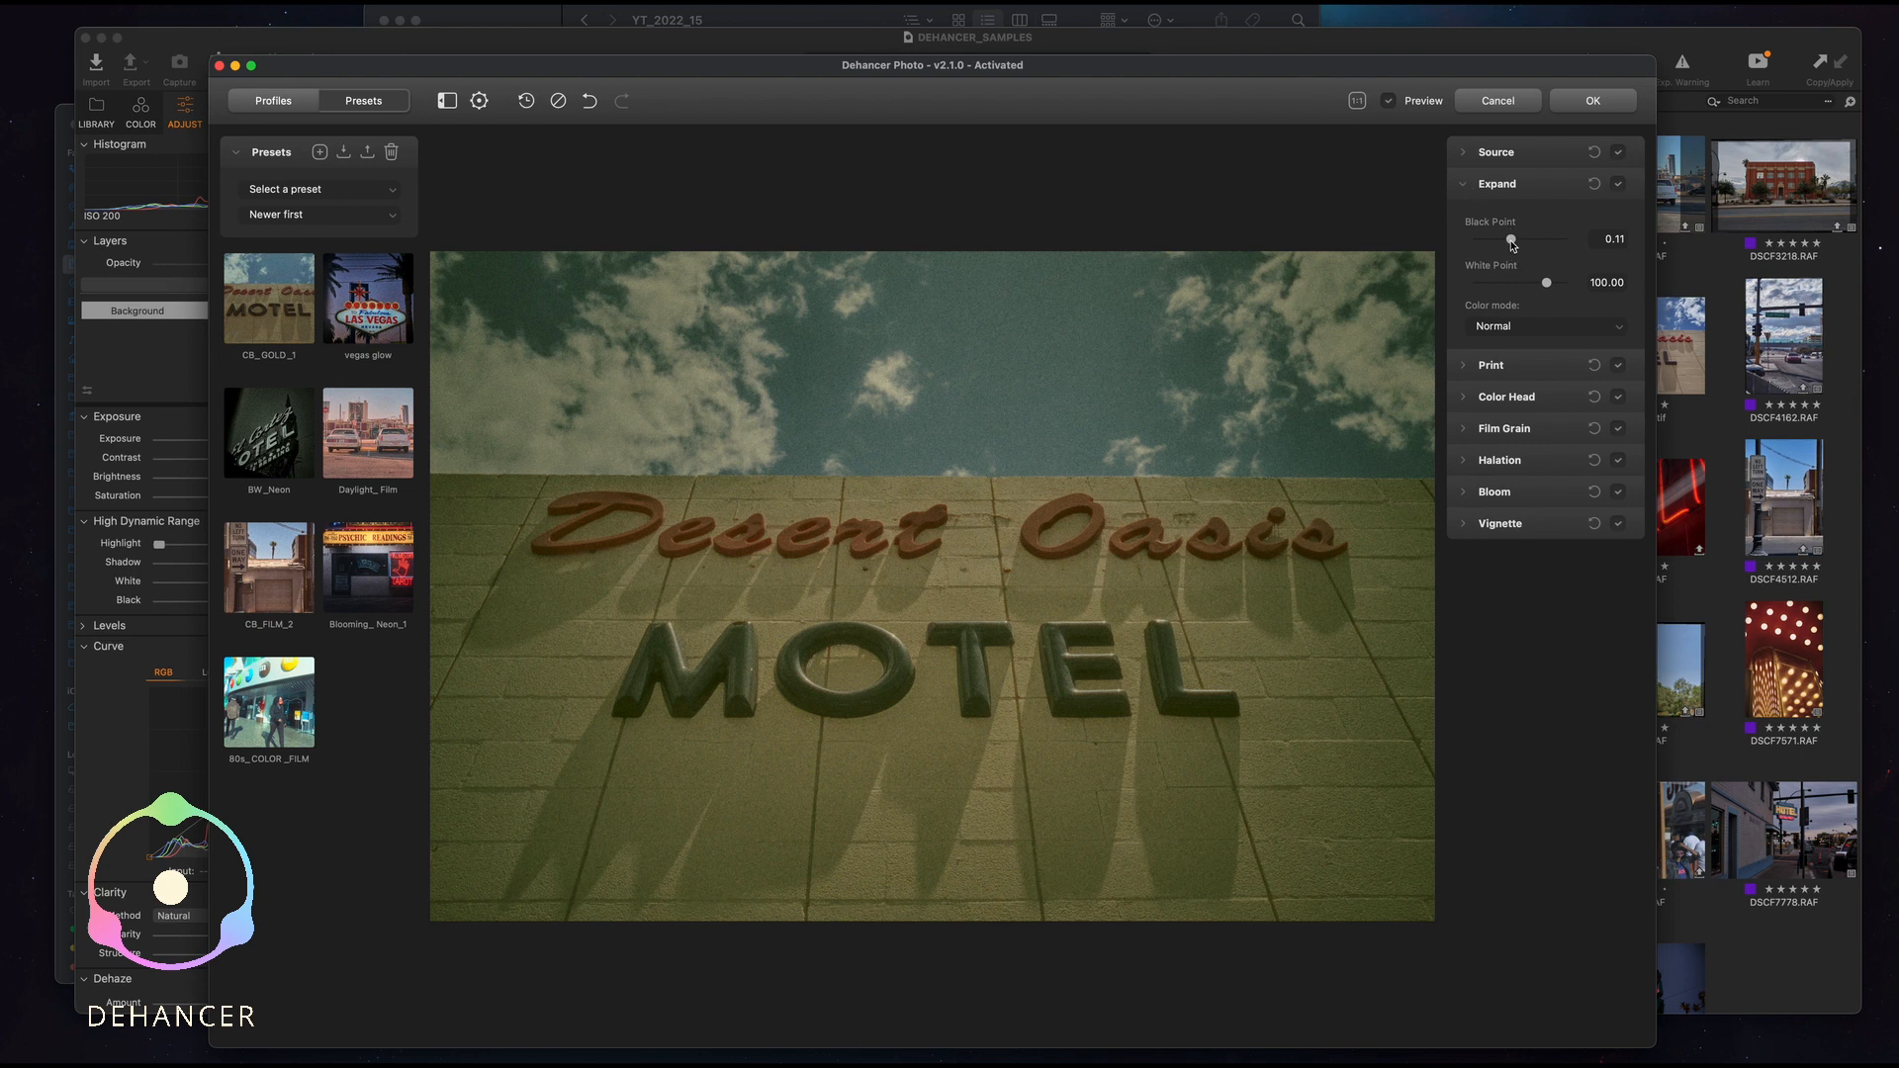
mouse_move(1540, 284)
left_mouse_down()
mouse_move(1558, 283)
mouse_move(1519, 286)
left_mouse_up()
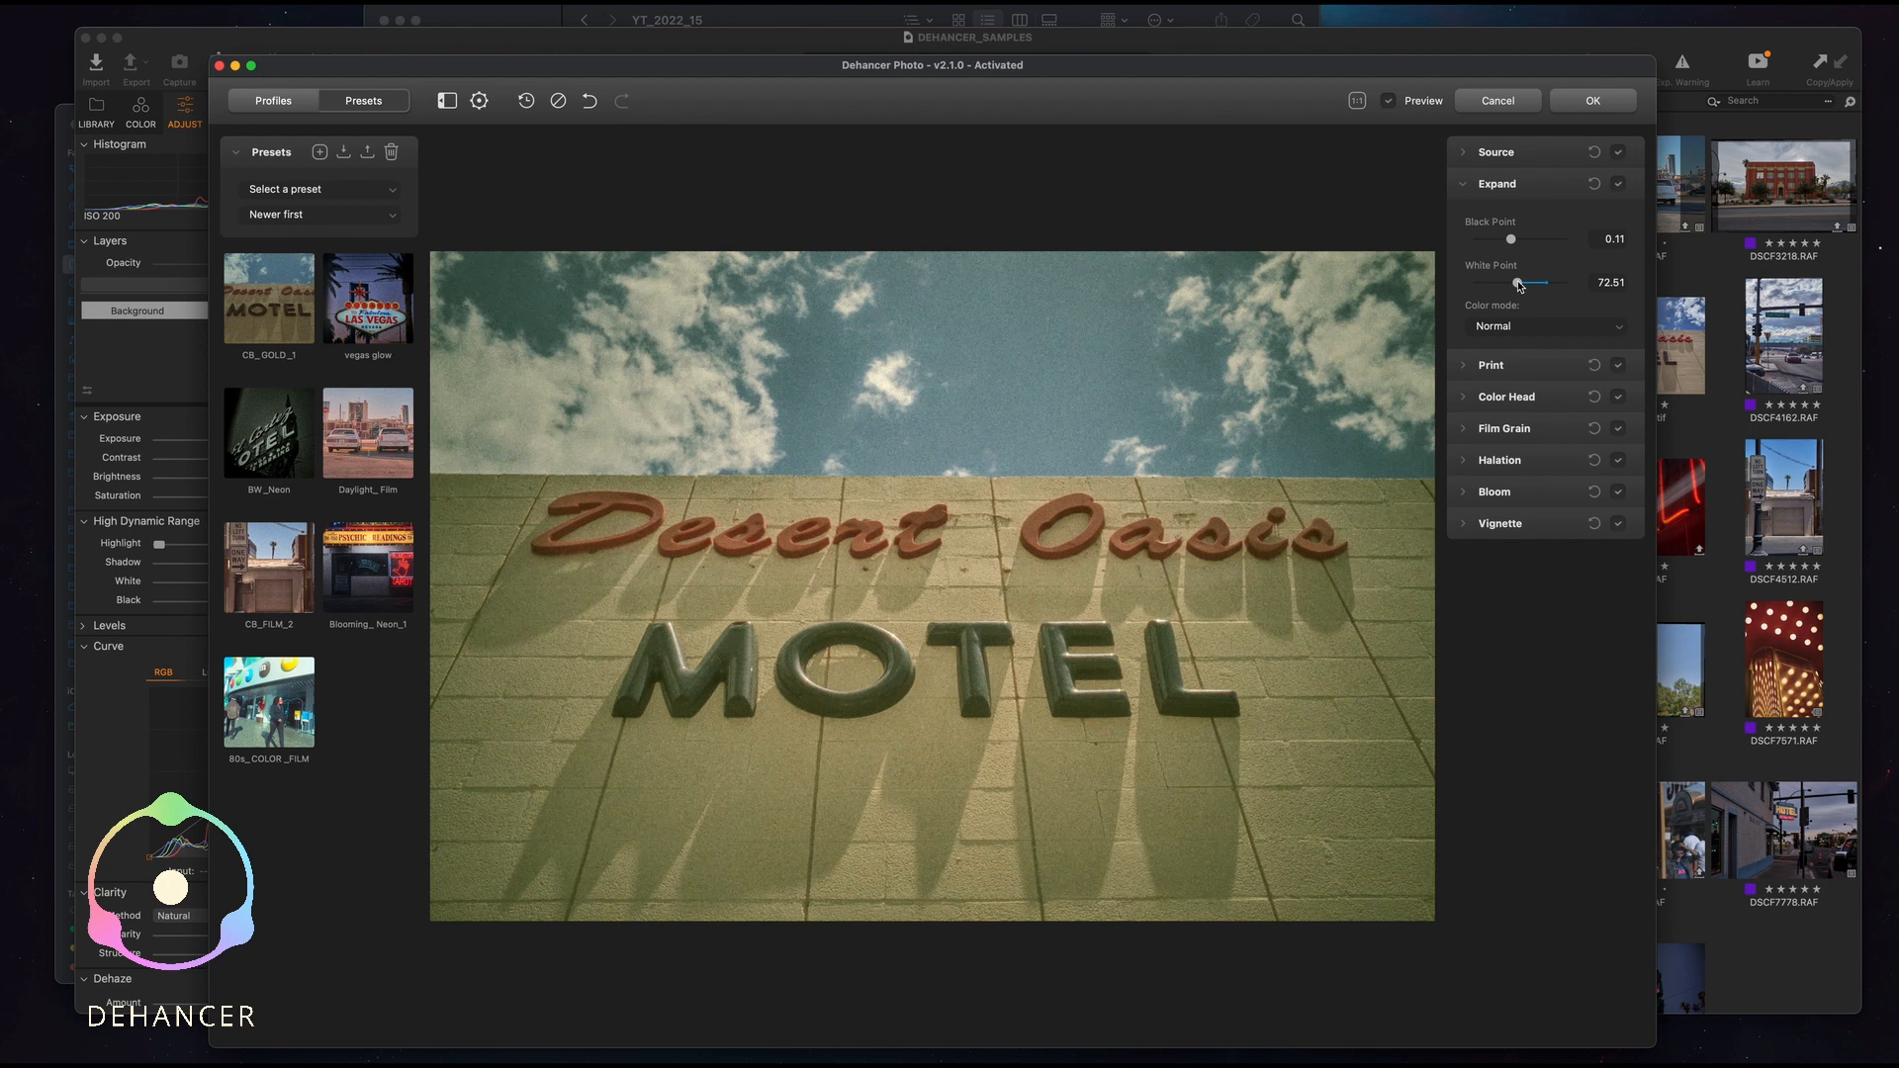
left_click(1398, 102)
left_click(1401, 103)
left_click(1389, 101)
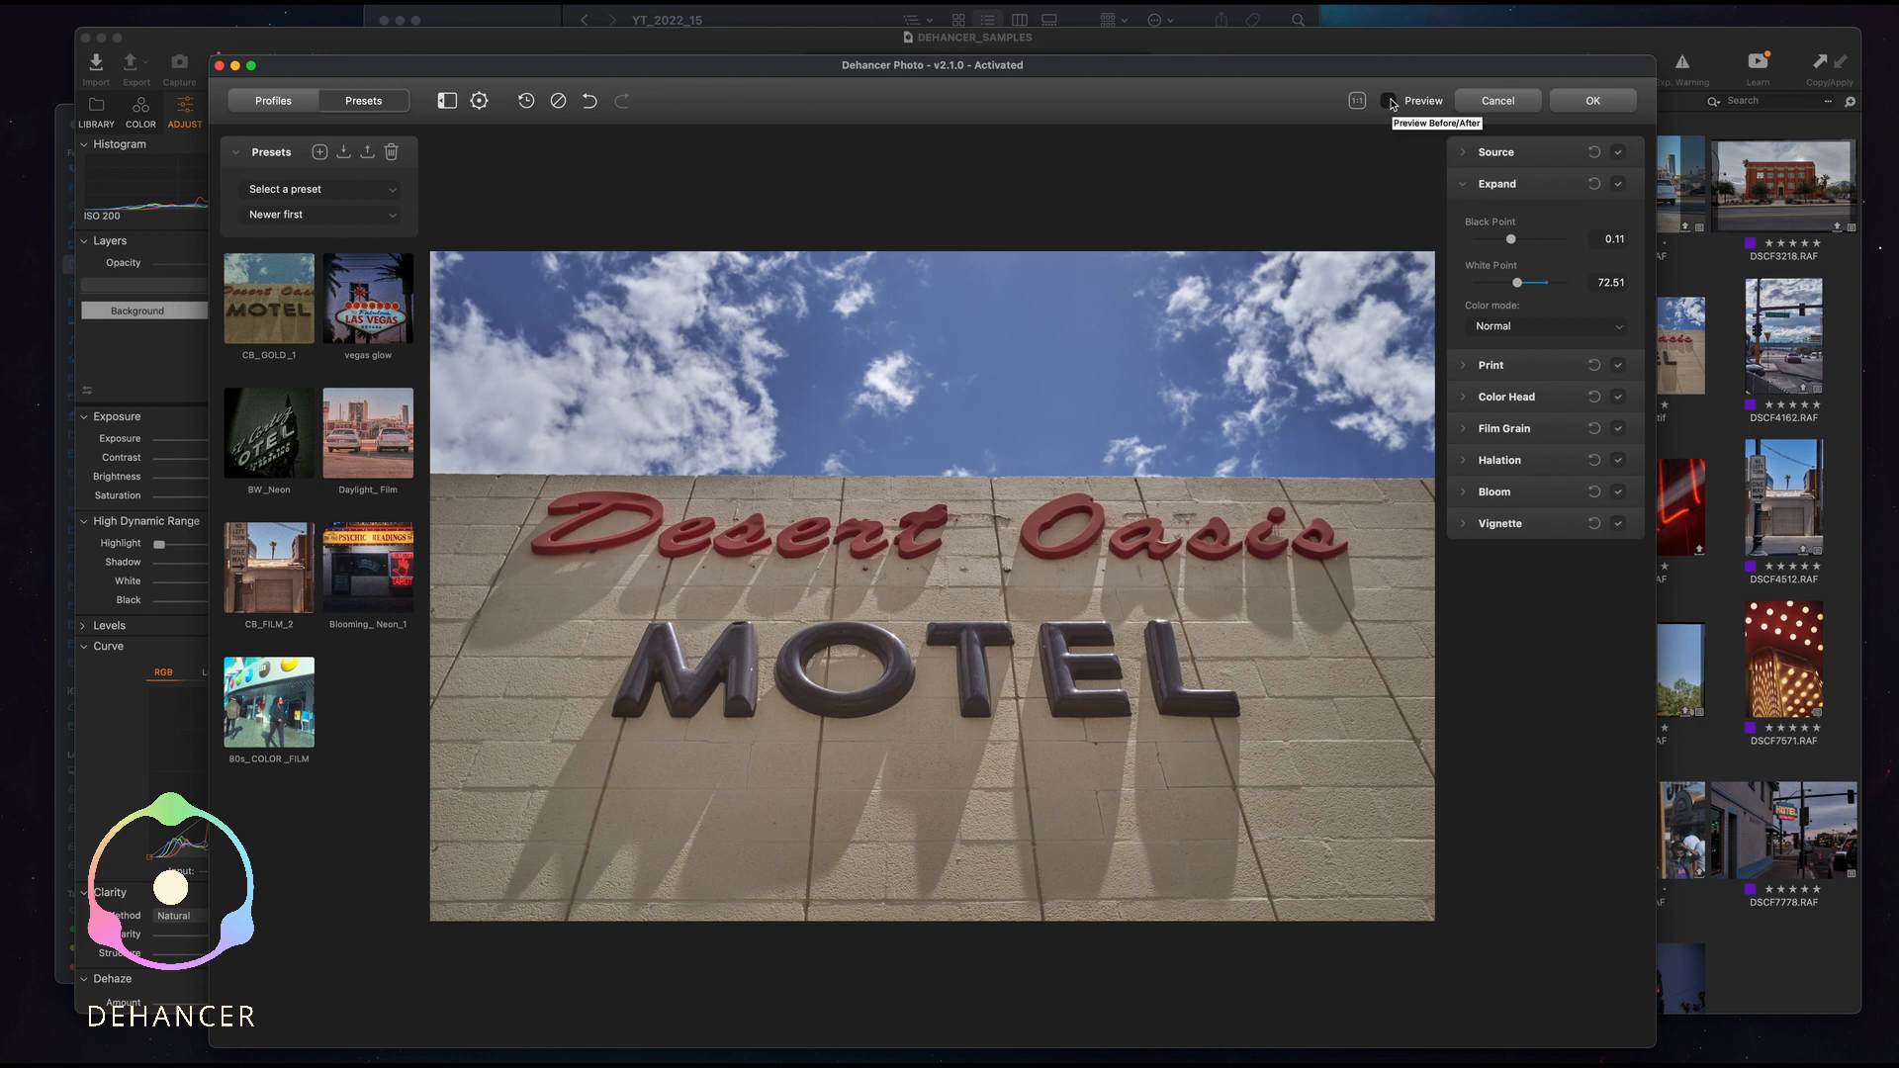
left_click(1391, 102)
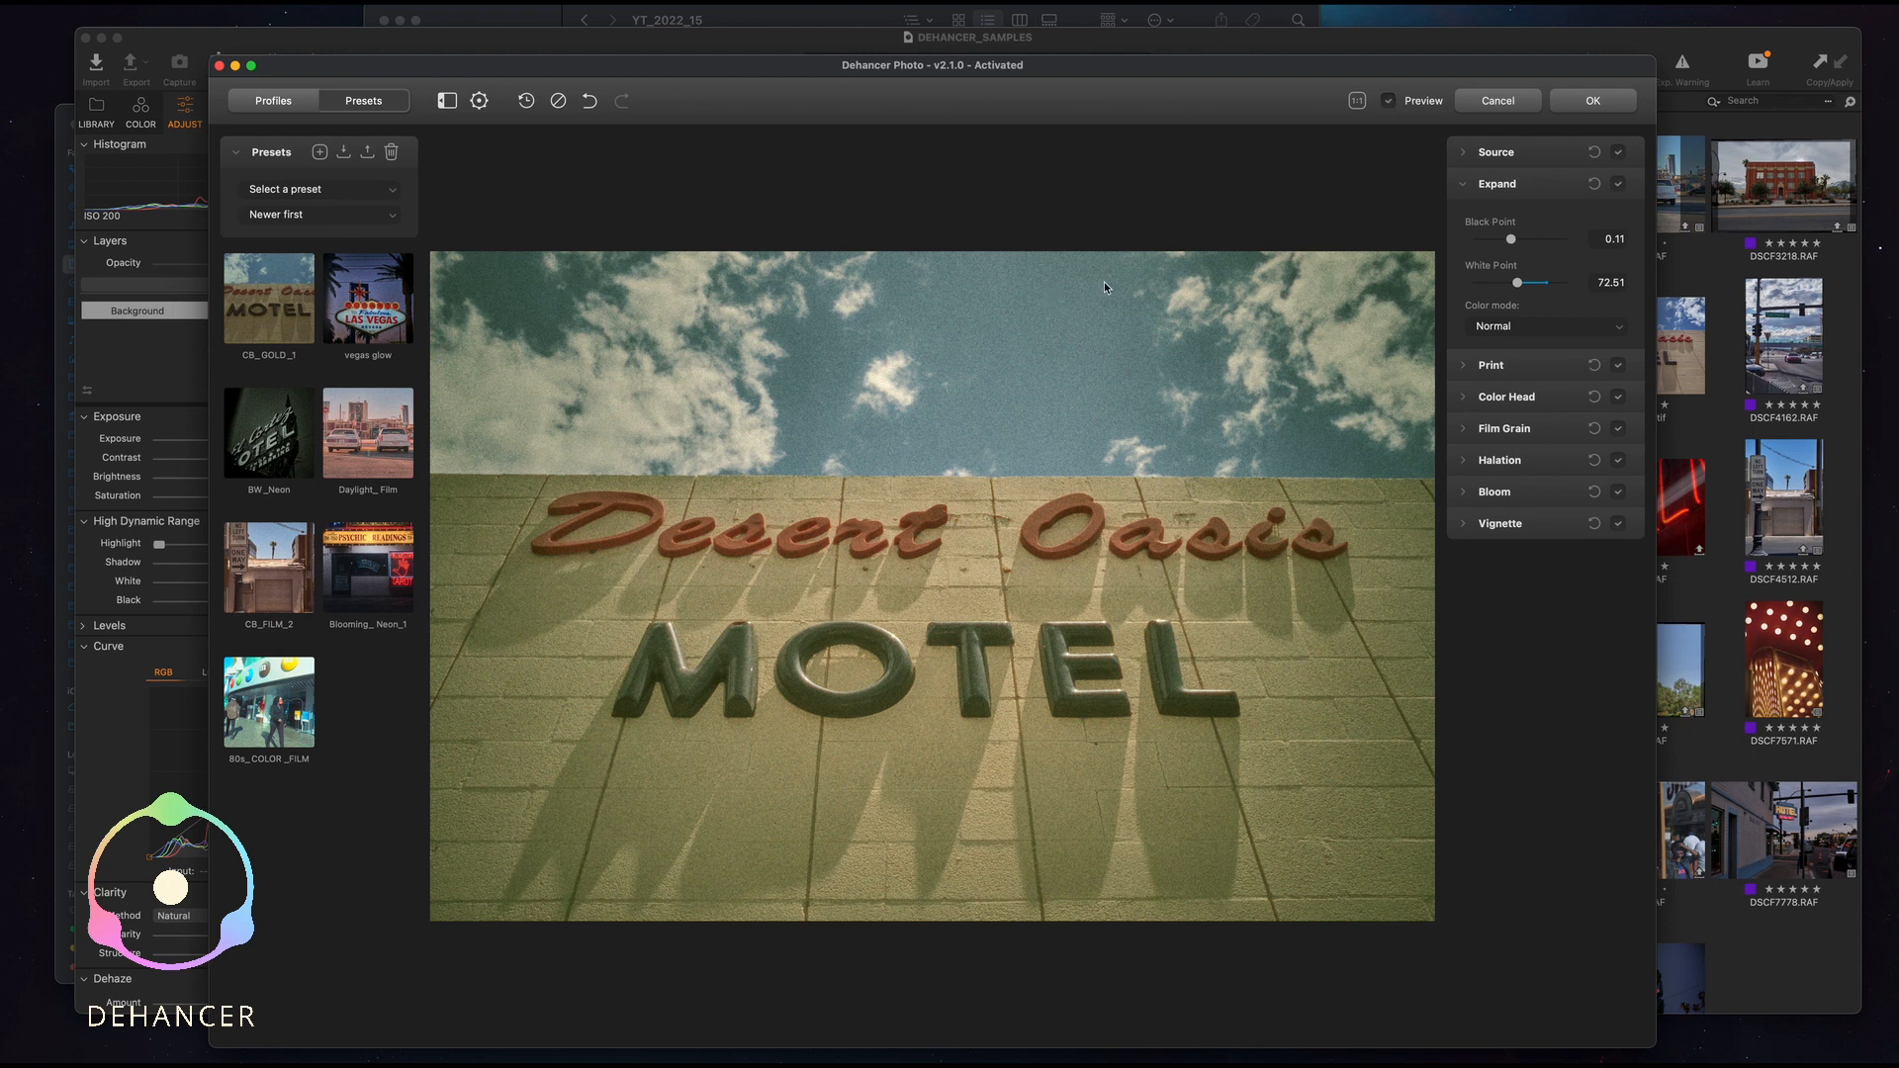
Save the current look as a new preset named "Dehancer _DEMO".
left_click(319, 153)
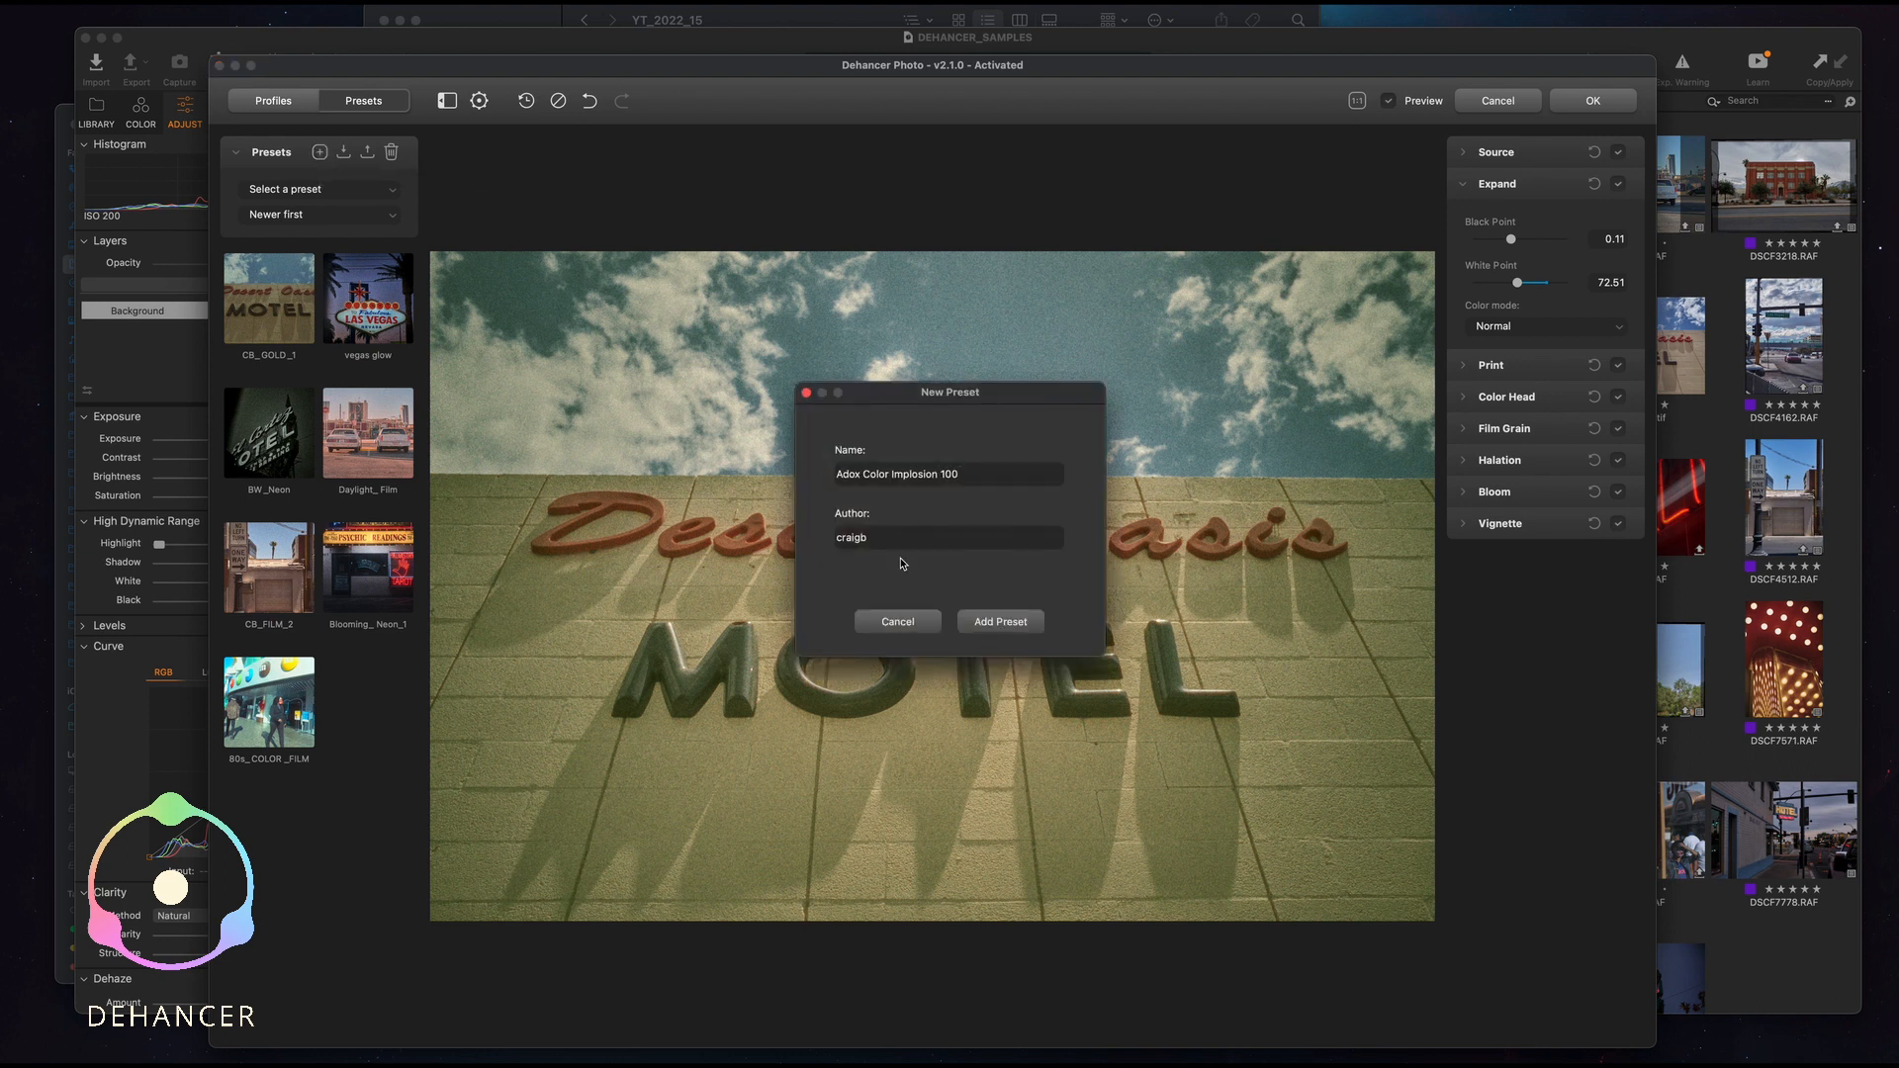
key("super+a")
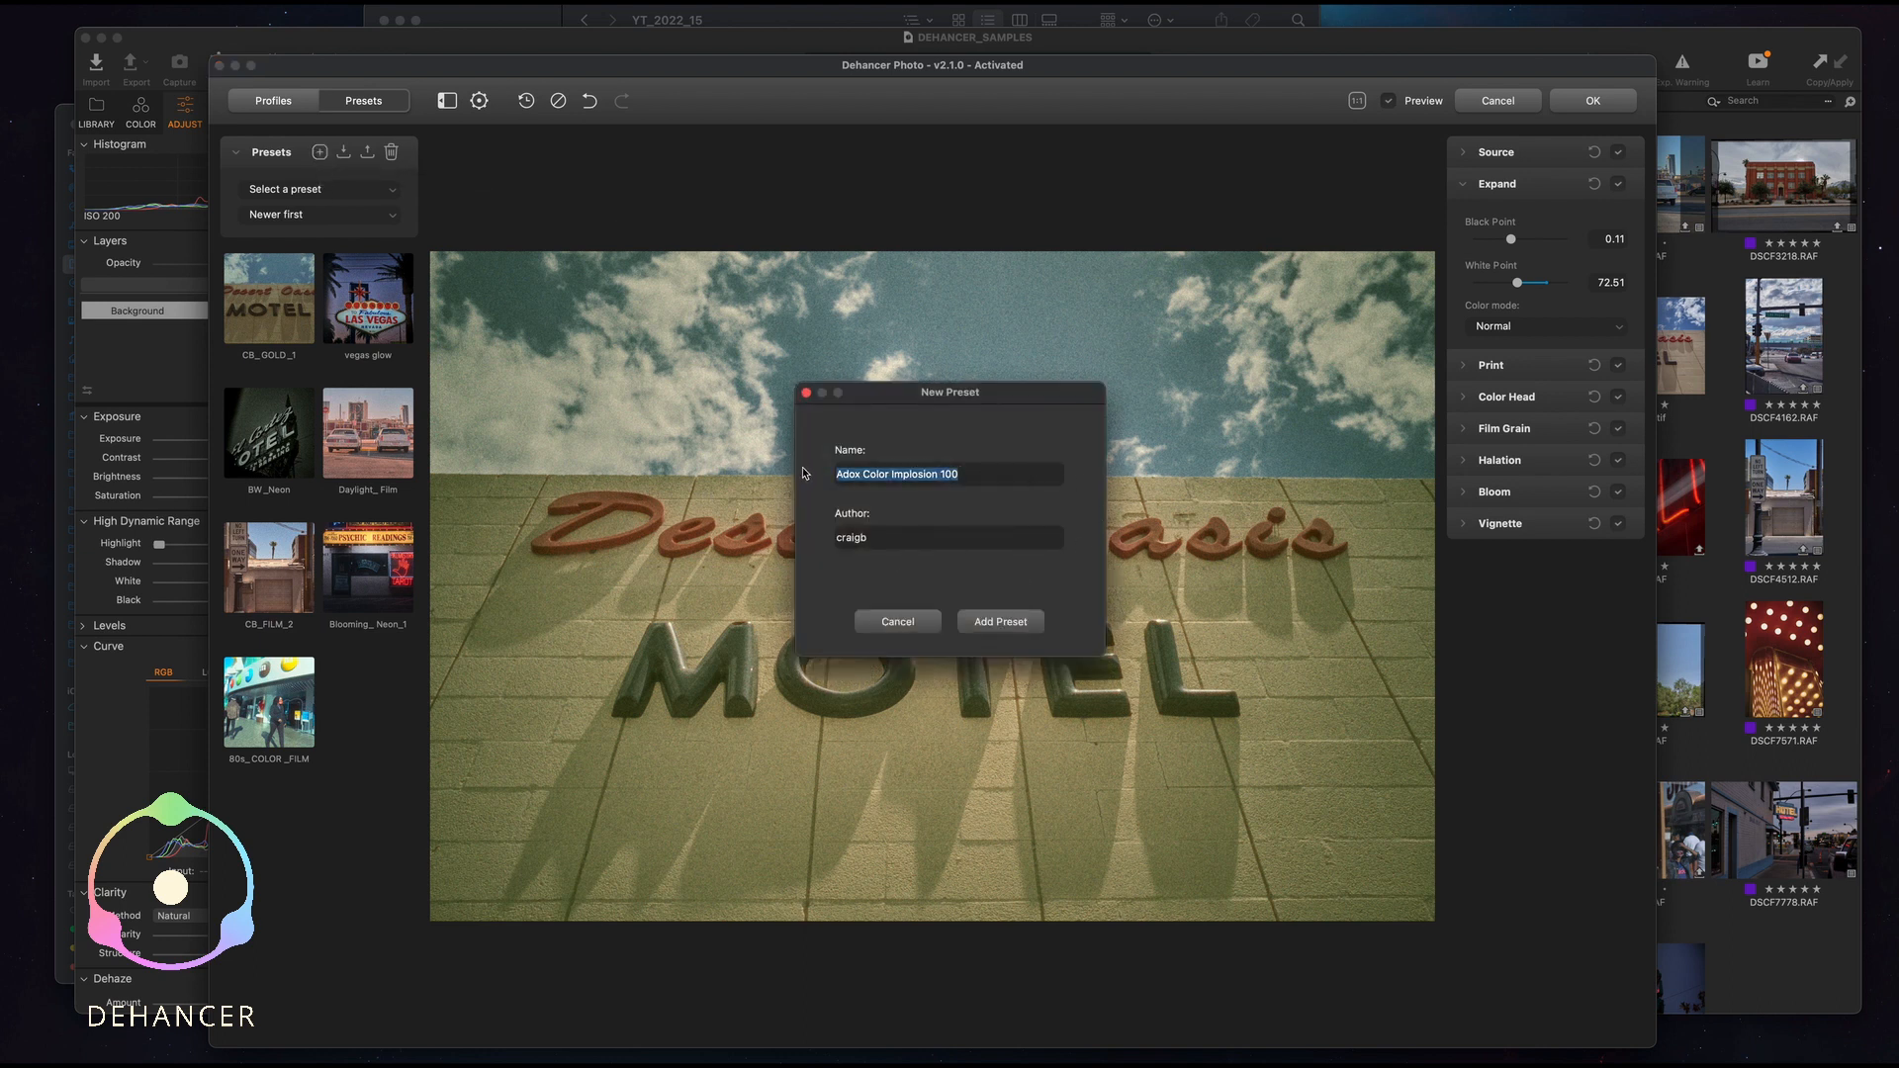
type("Dehancer _DEMO")
left_click(989, 624)
Try the CB_GOLD_1 preset, return to the Dehancer _DEMO preset and apply that look to the motel photo.
left_click(368, 313)
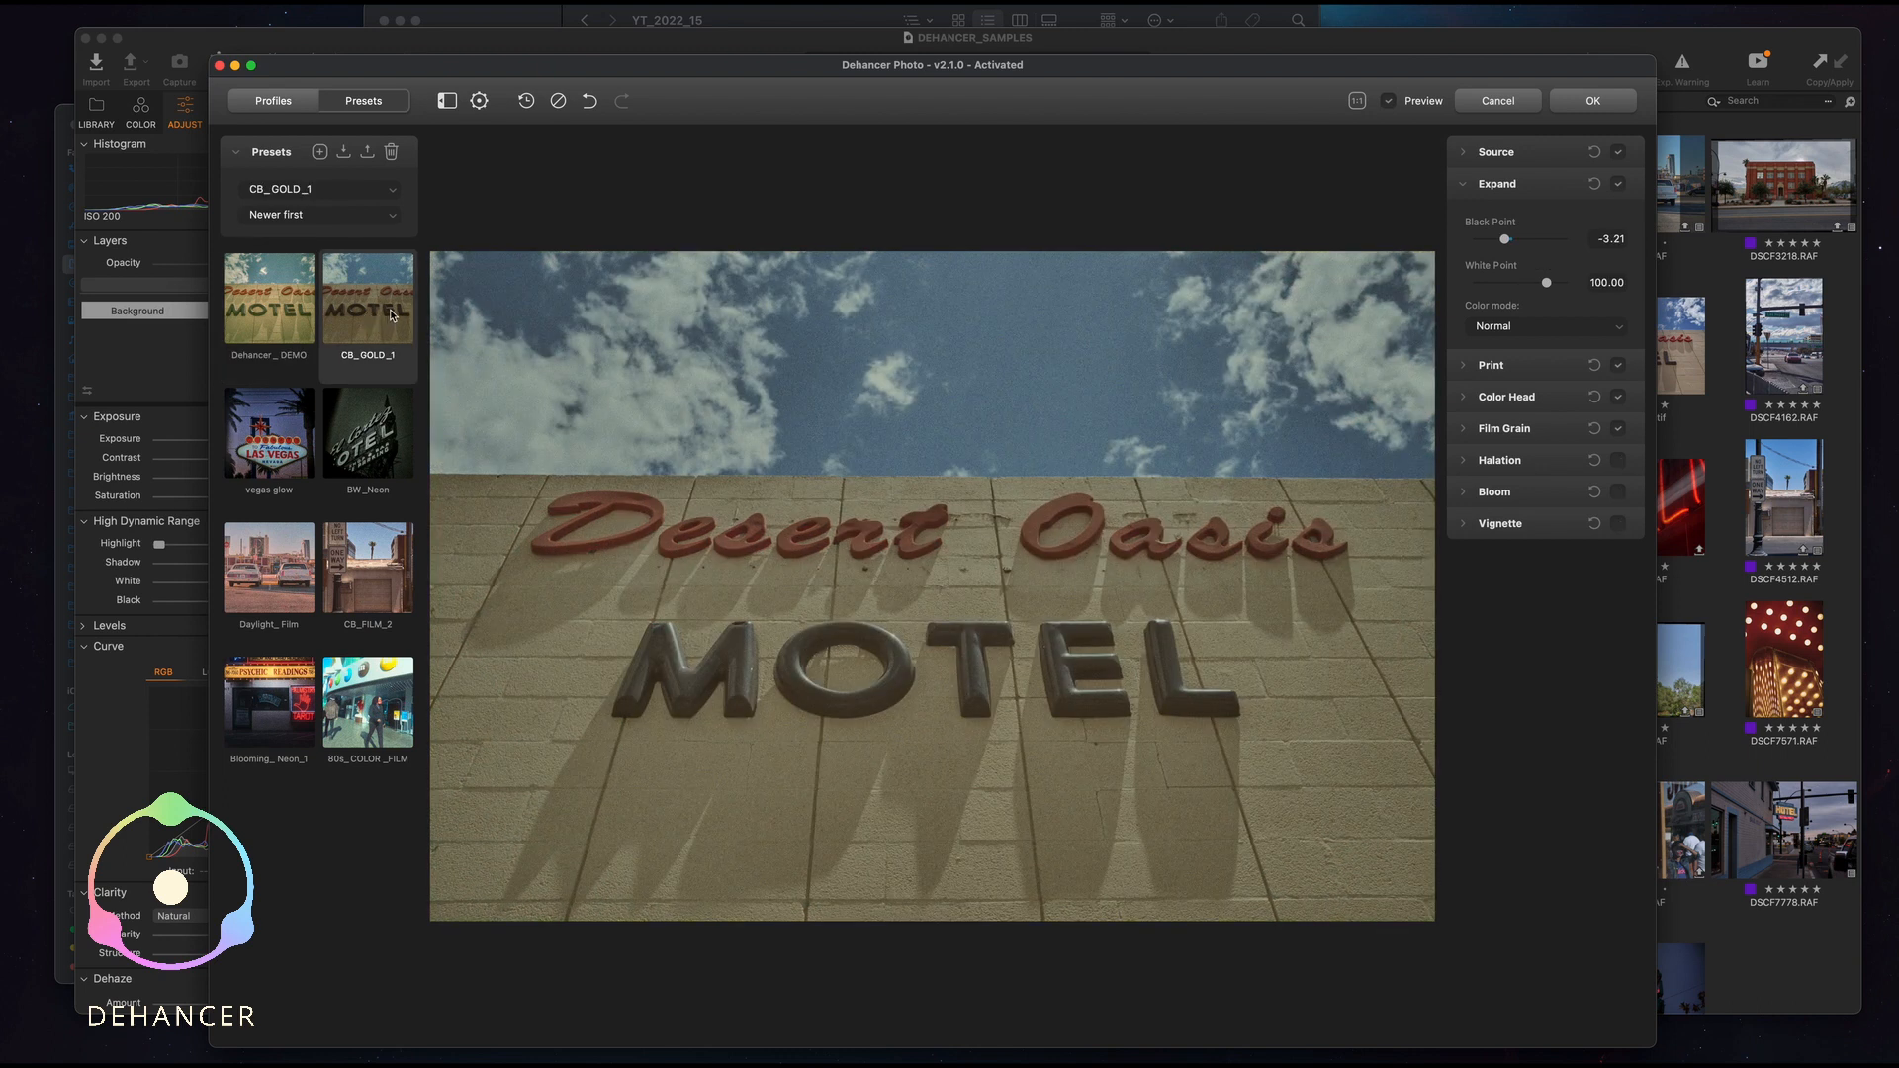
left_click(297, 298)
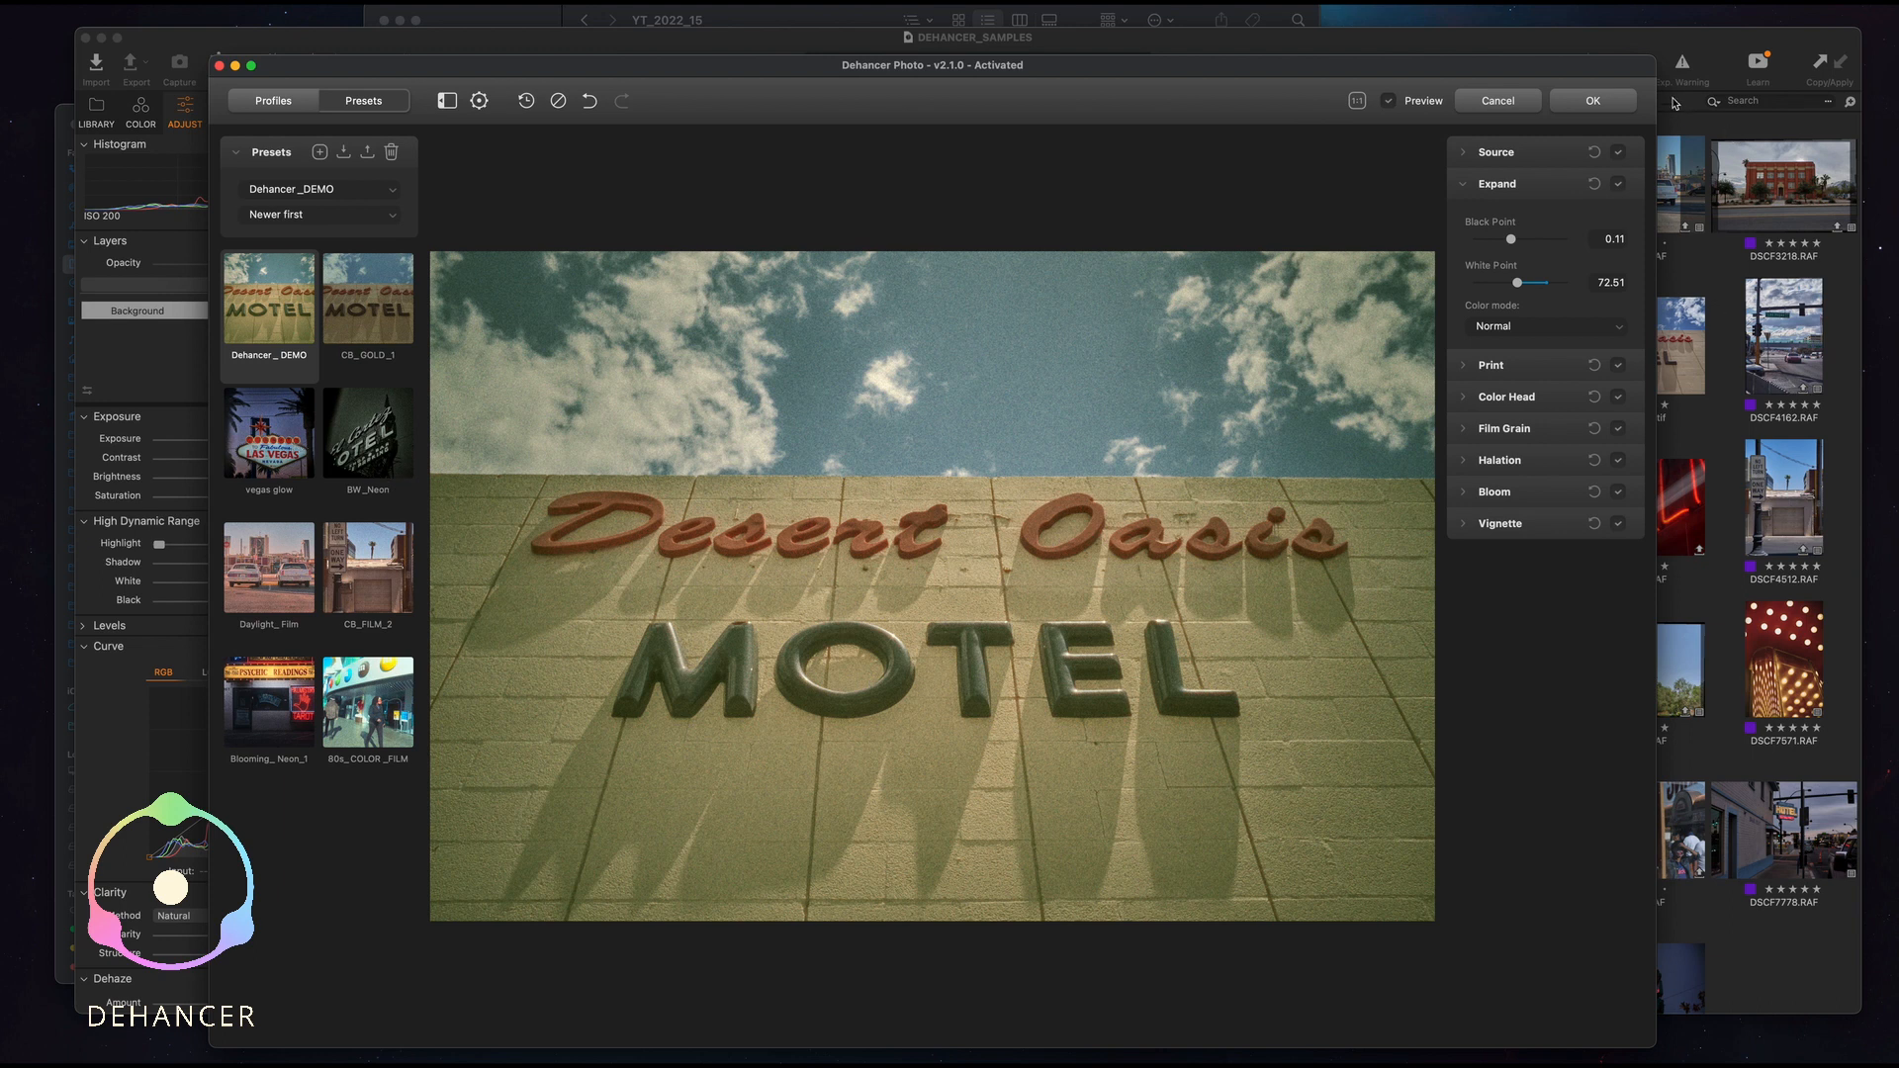
left_click(1593, 101)
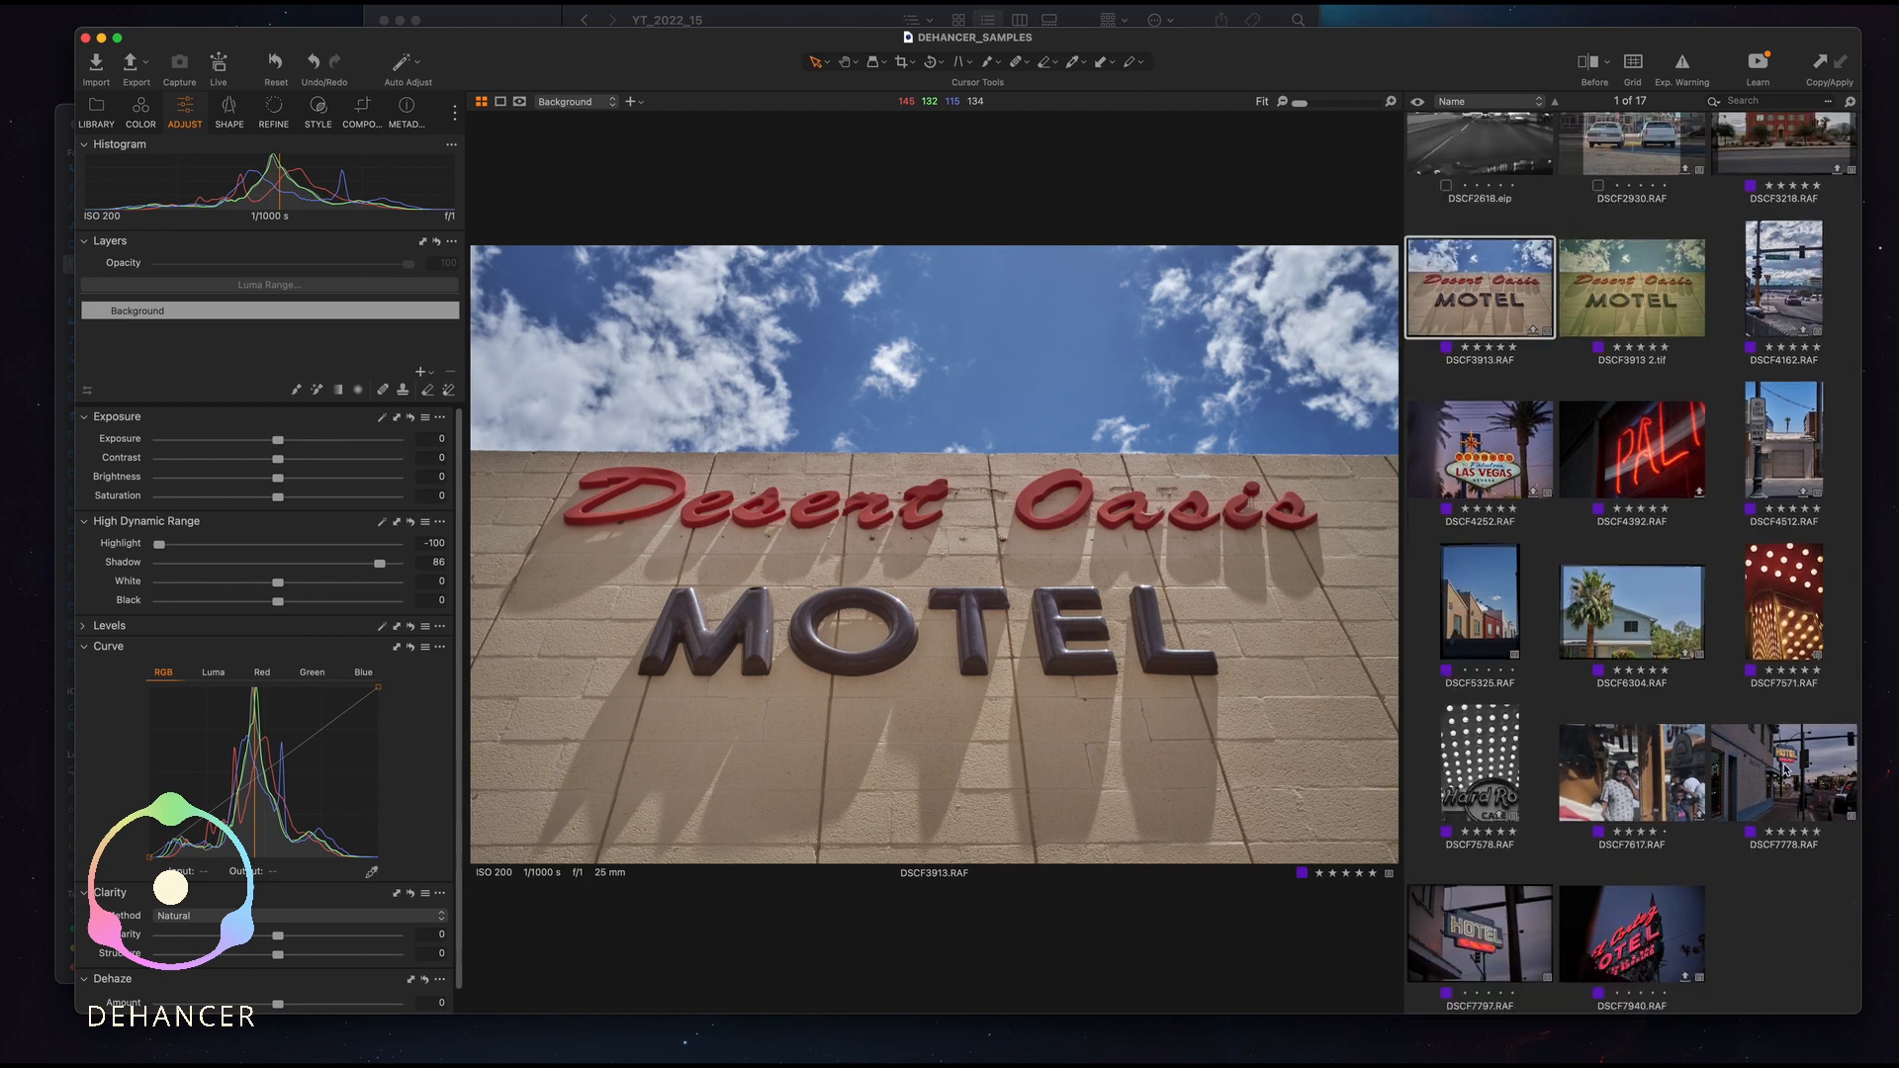
Open the hotel street photo DSCF7778.RAF for editing in Dehancer as an uncompressed 16-bit TIFF.
right_click(1785, 770)
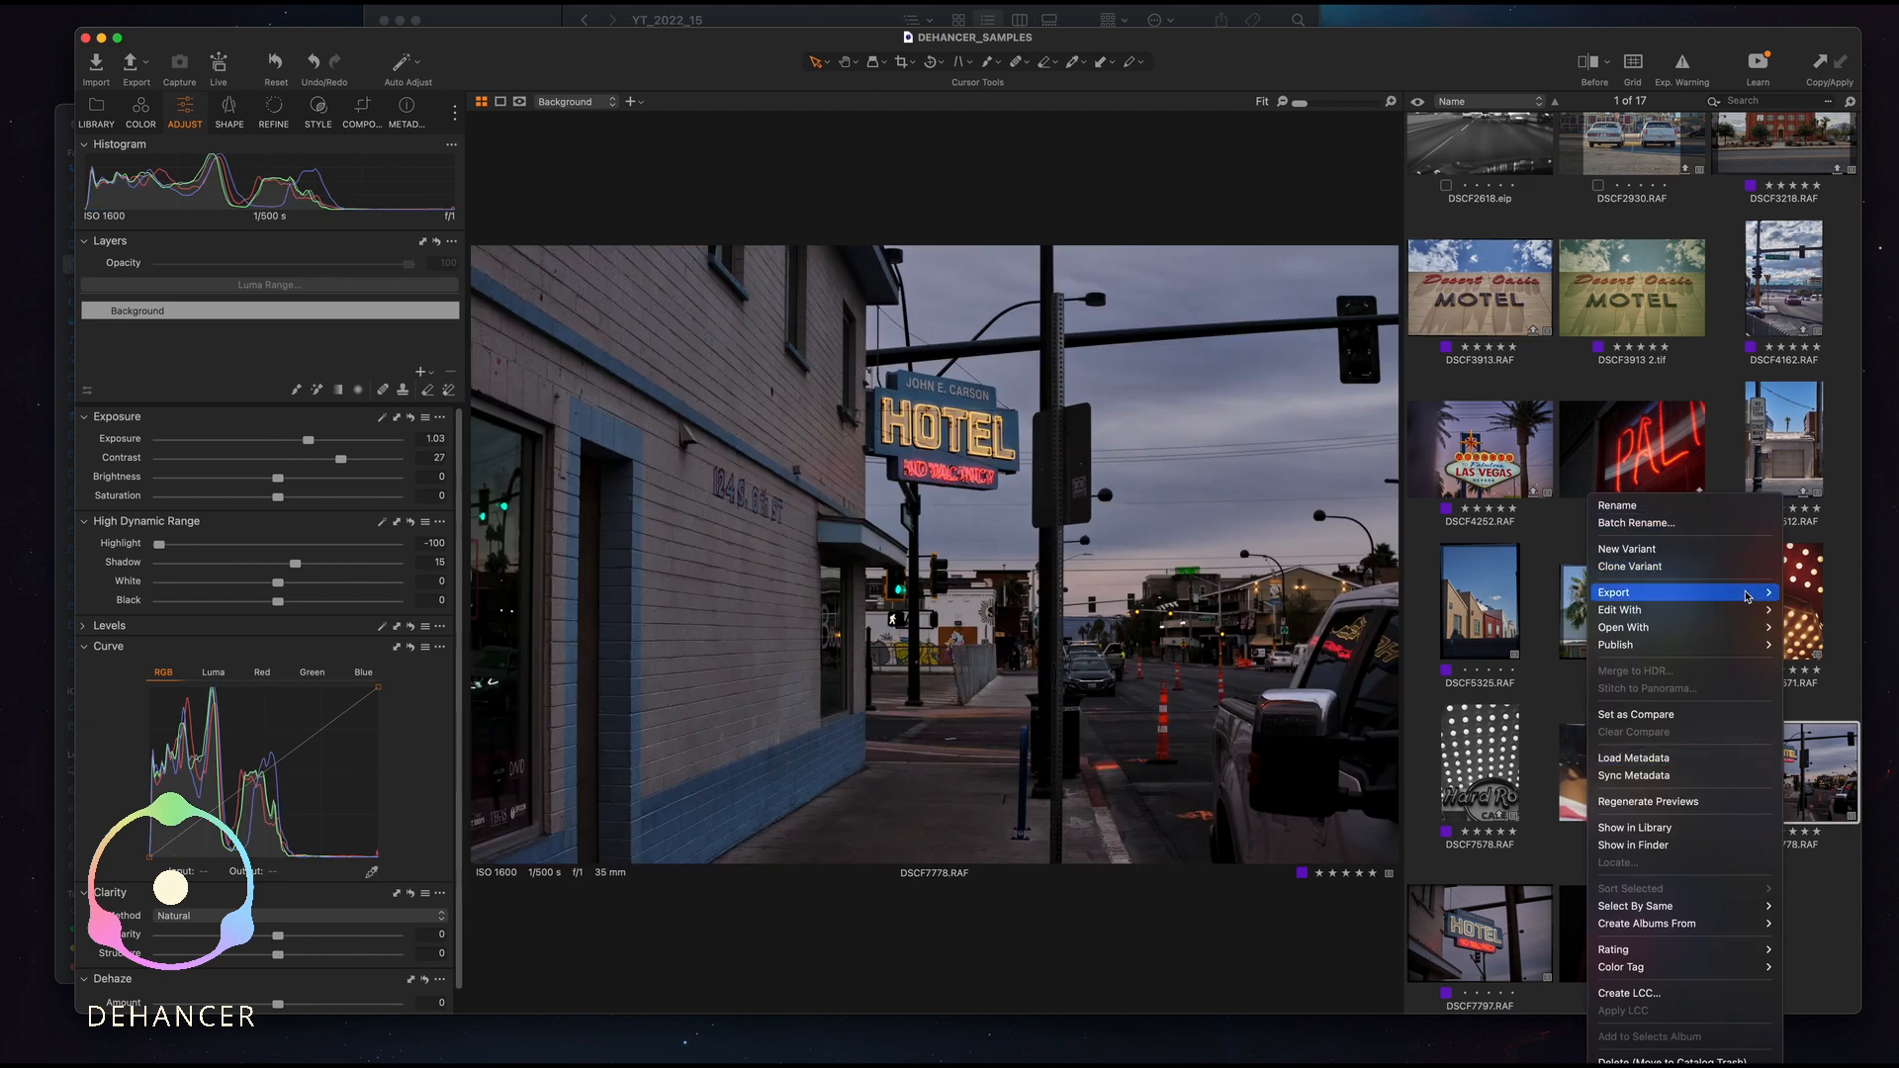
mouse_move(1744, 607)
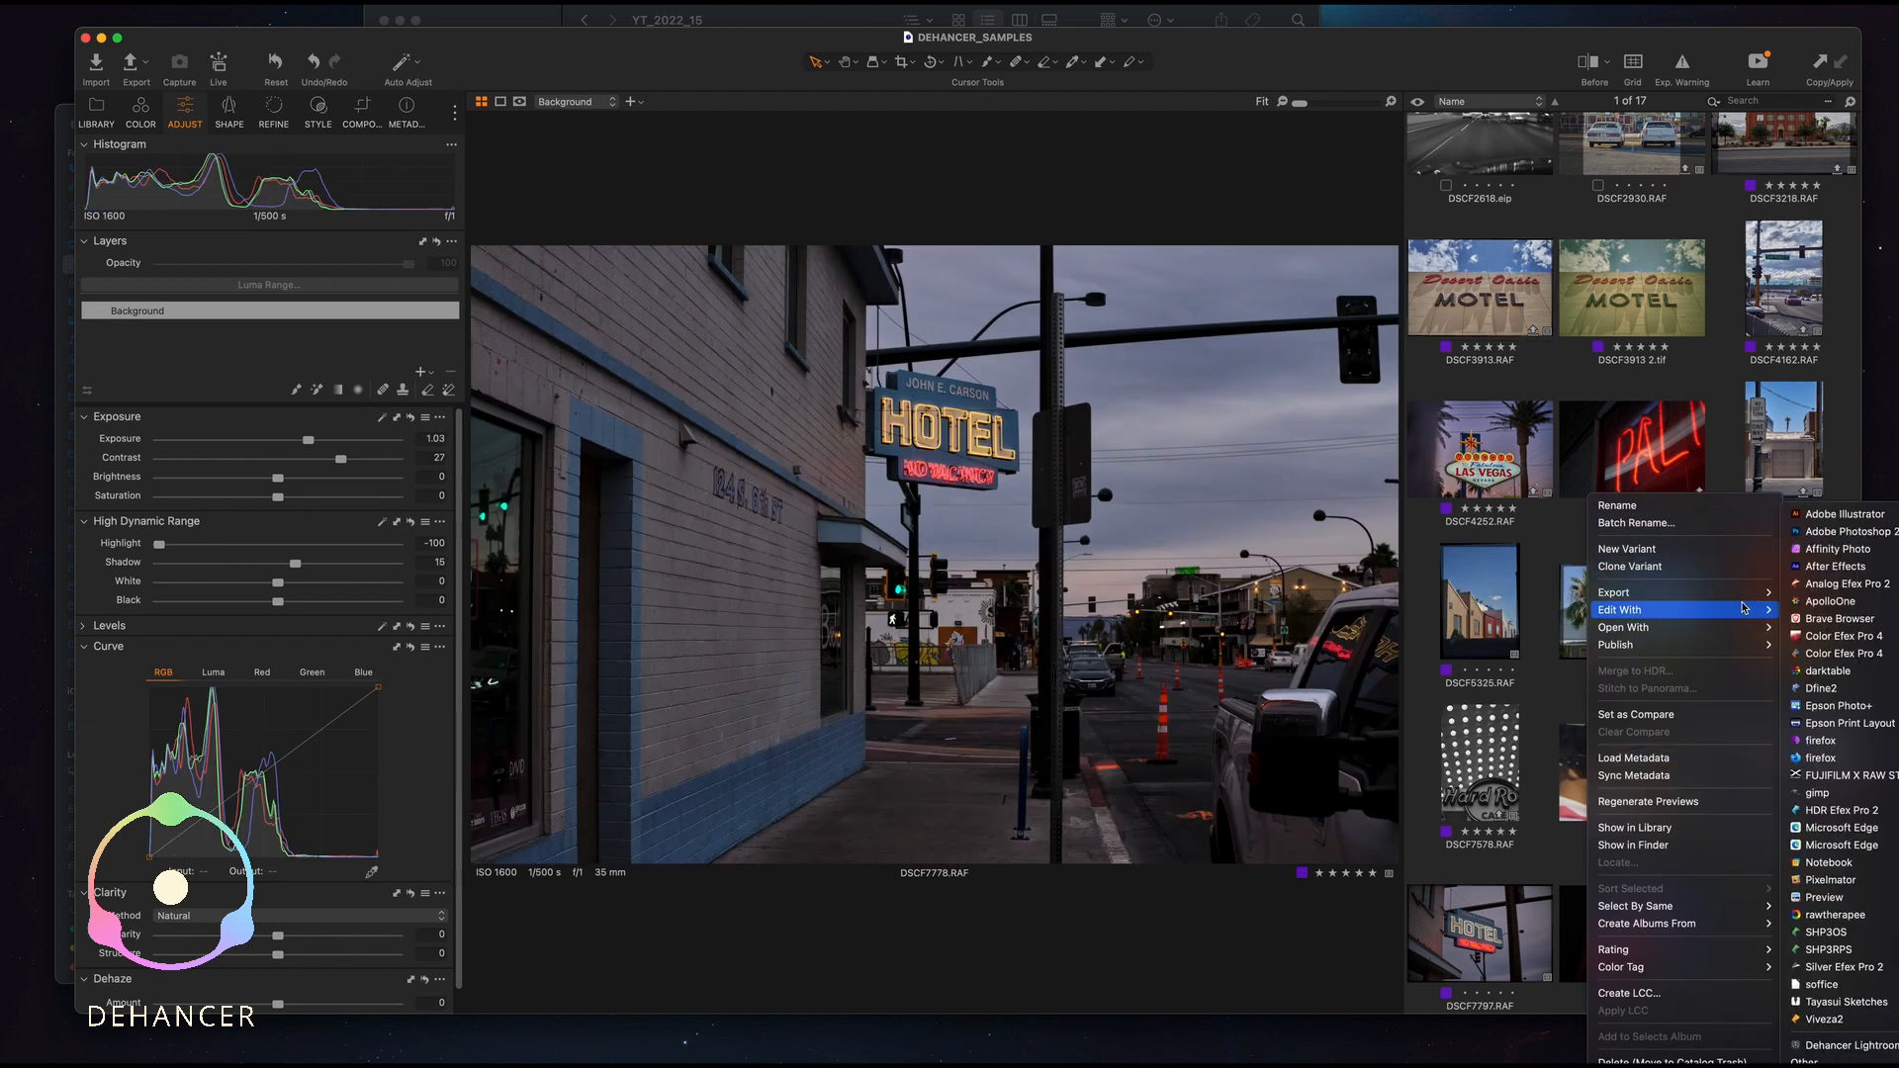
left_click(1838, 1045)
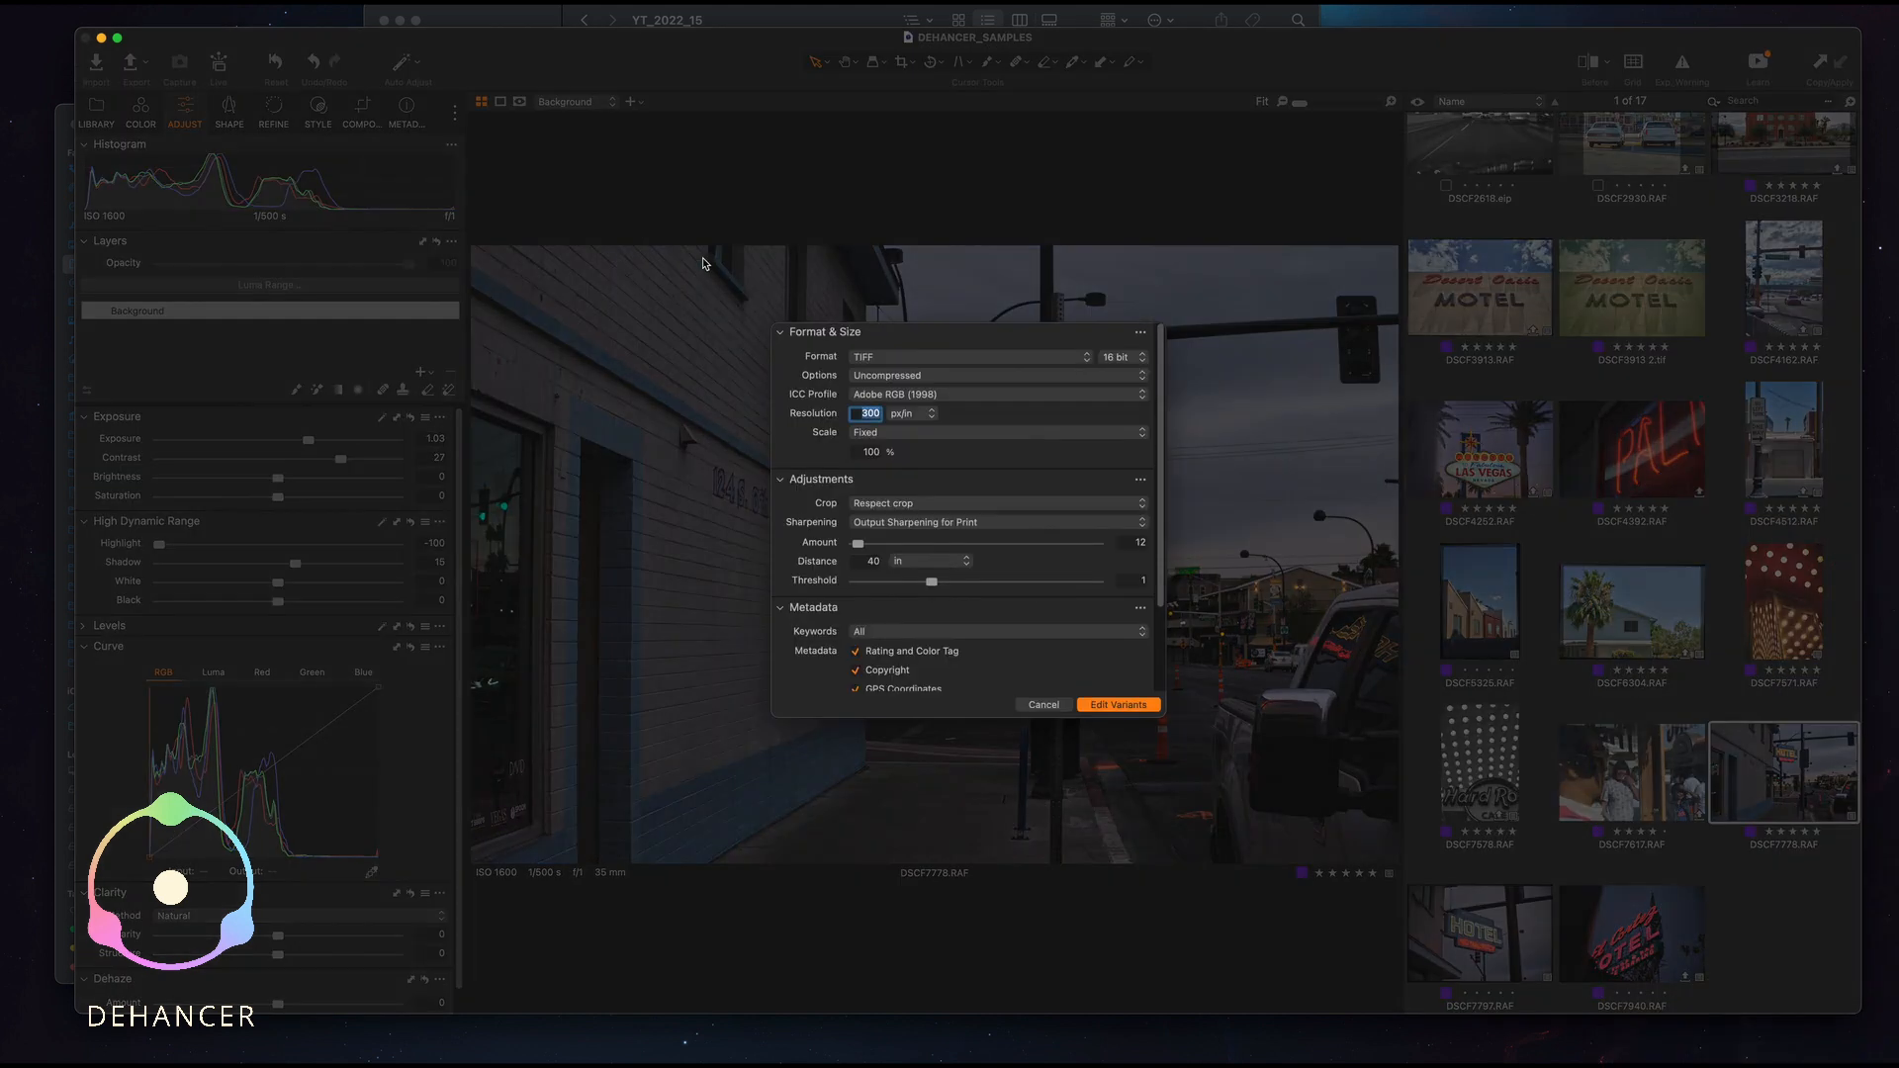
left_click(1096, 706)
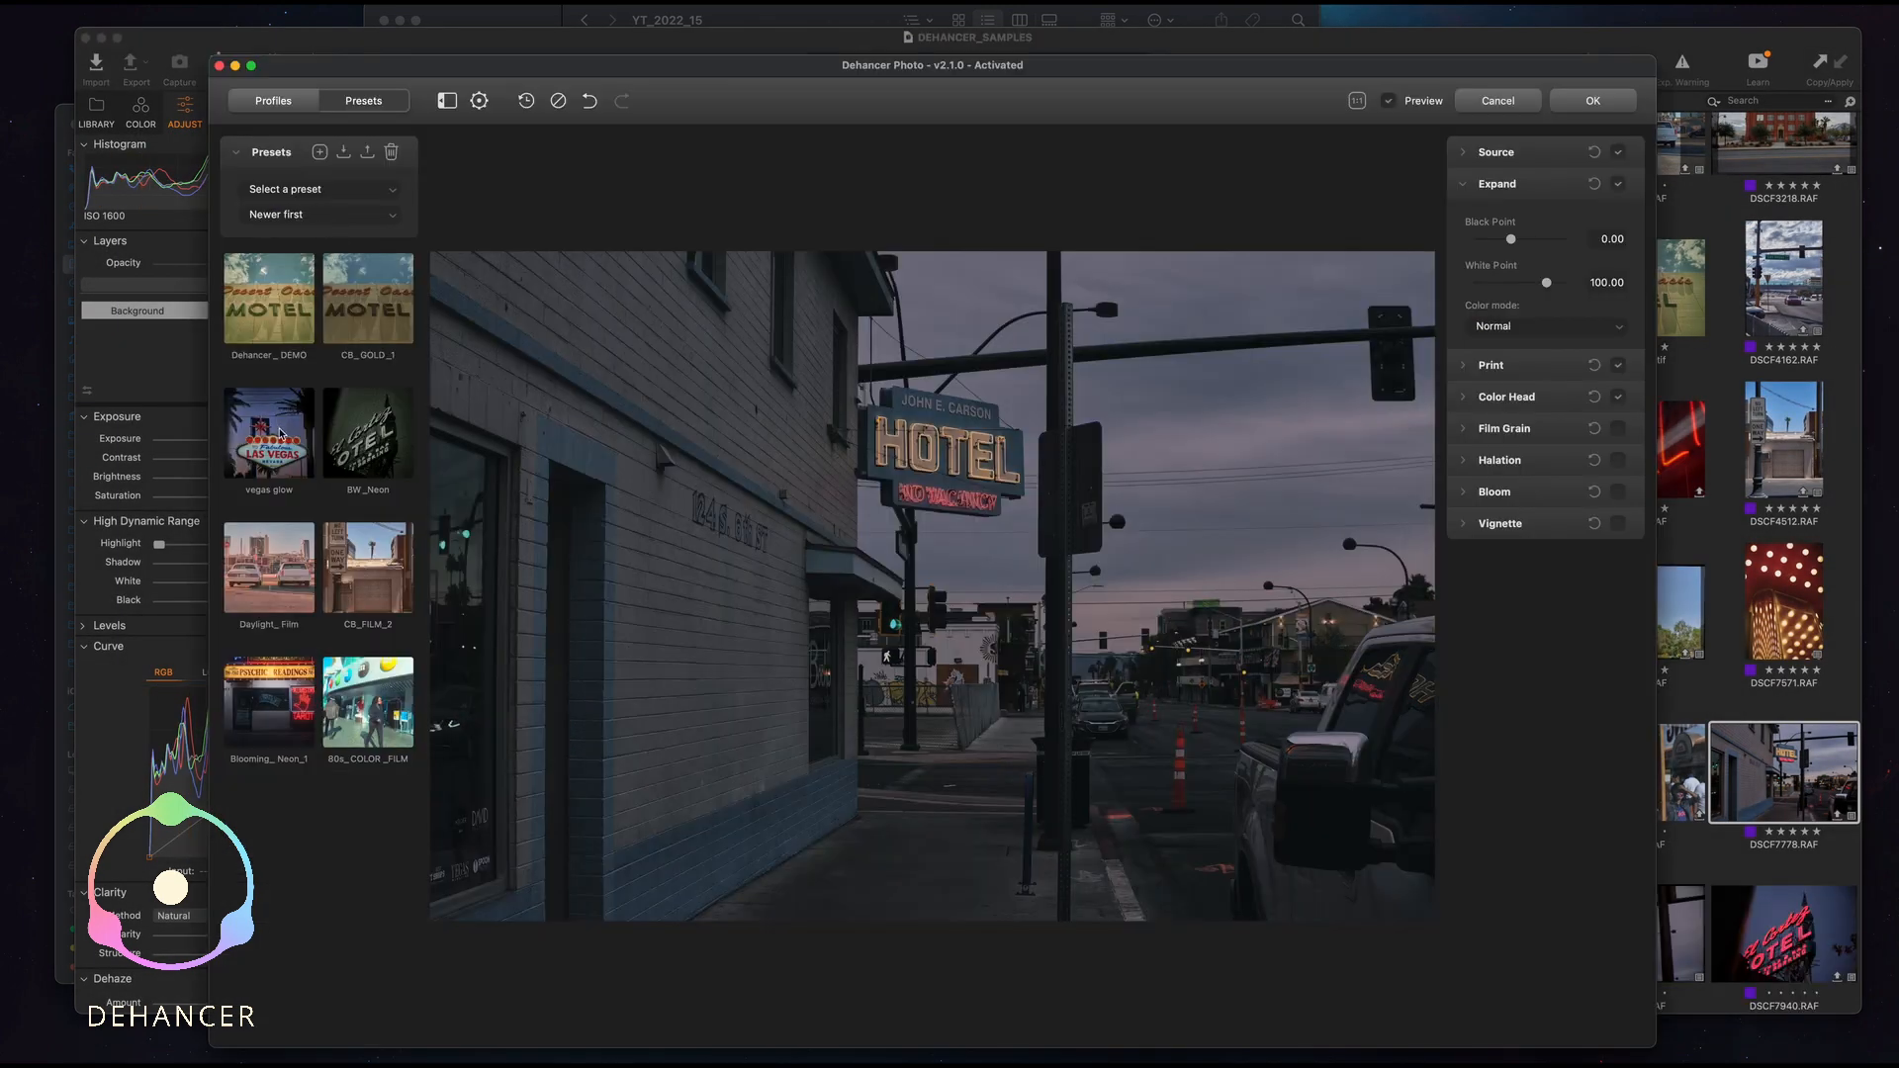
Apply the vegas glow preset to the hotel photo and set the Expand White Point to about 75.34.
left_click(281, 433)
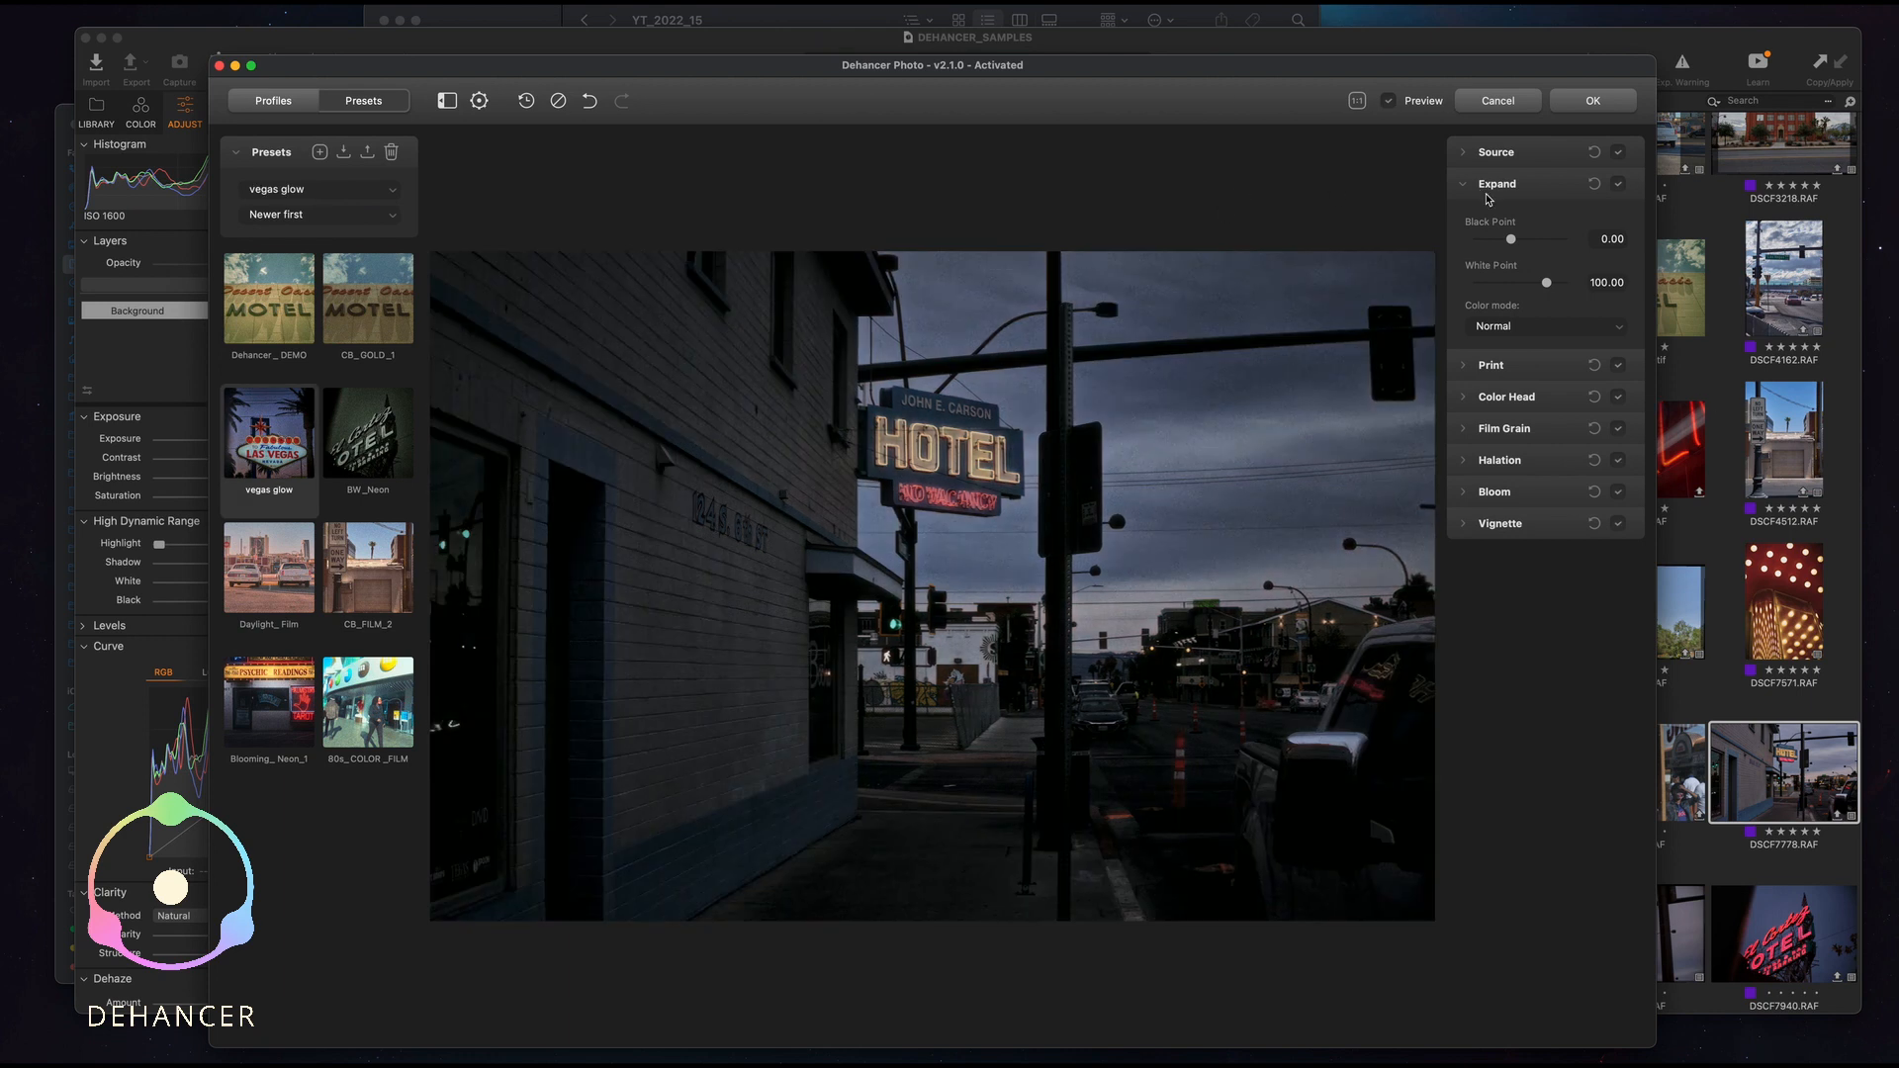
left_click(1477, 155)
left_click(1476, 155)
left_click_drag(1543, 279, 1522, 286)
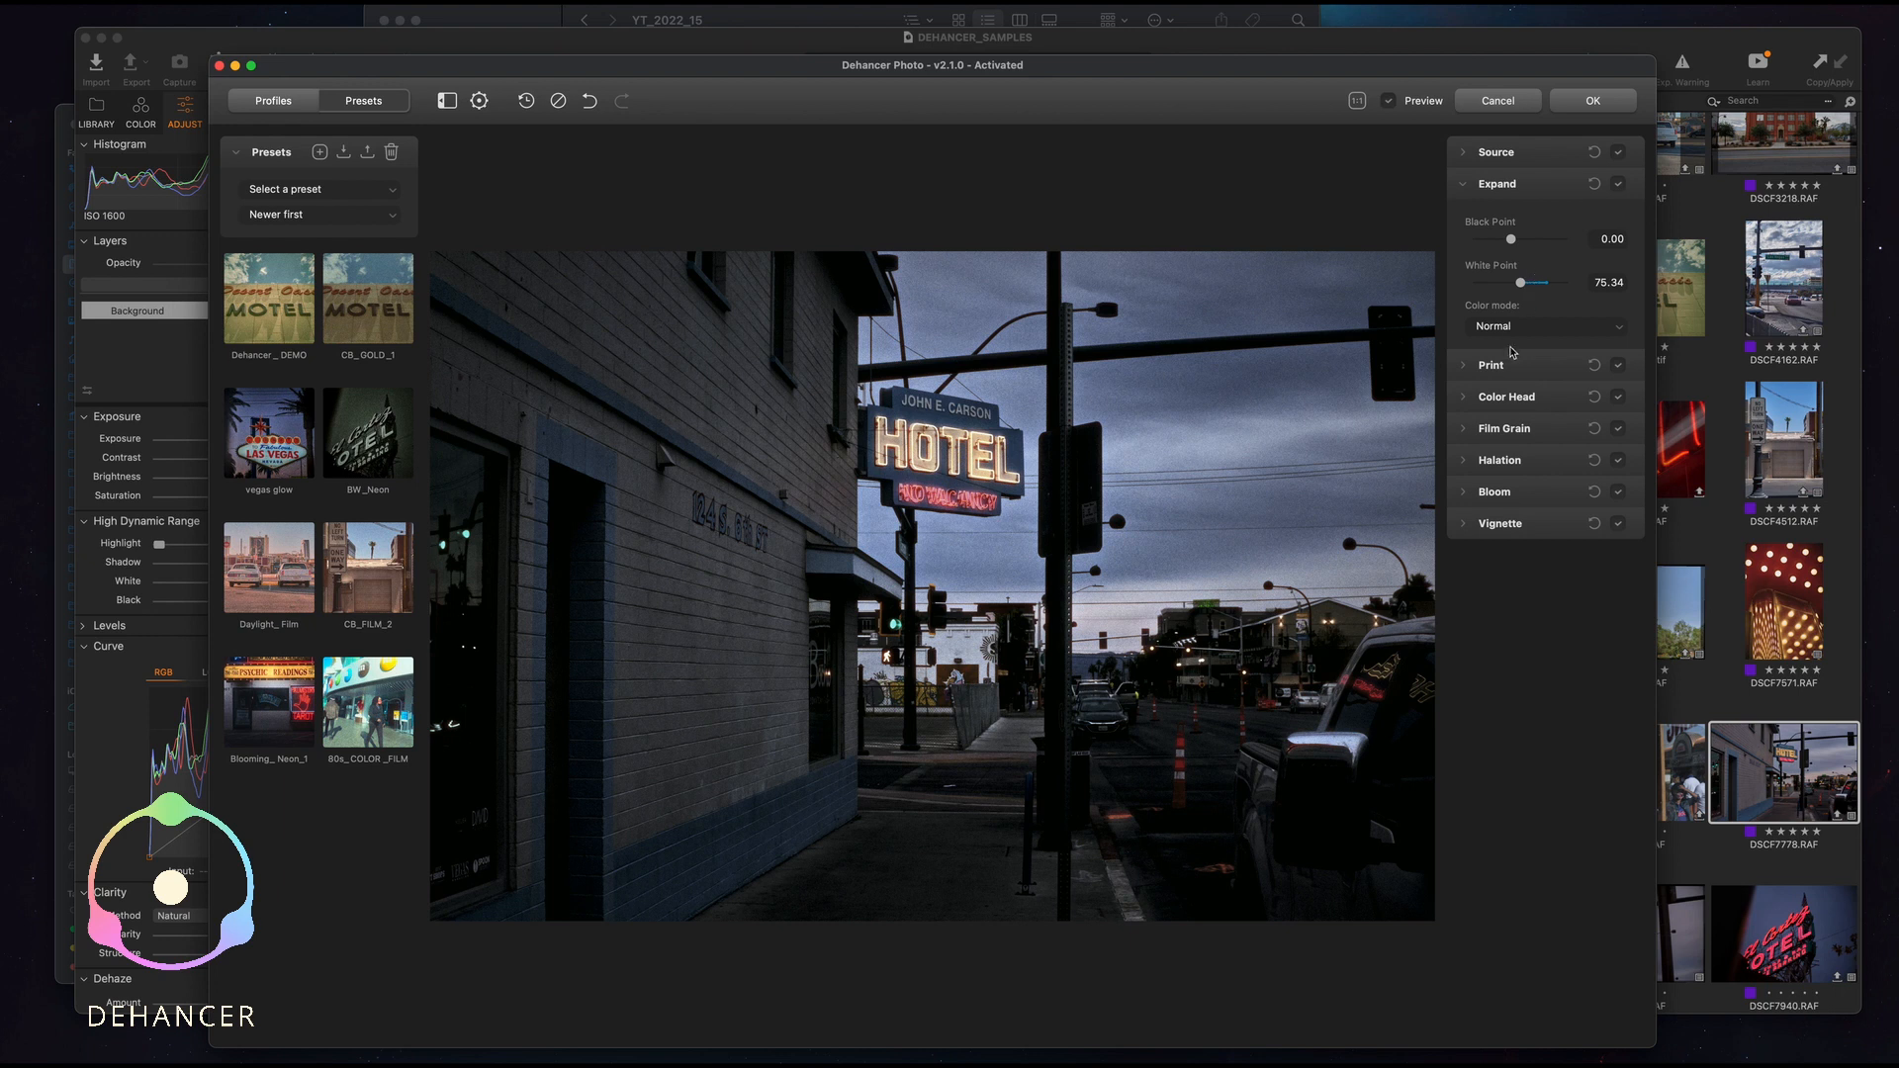
Set the Print Saturation to about 86.94 and the Expand Black Point to about -6.00.
left_click(1464, 366)
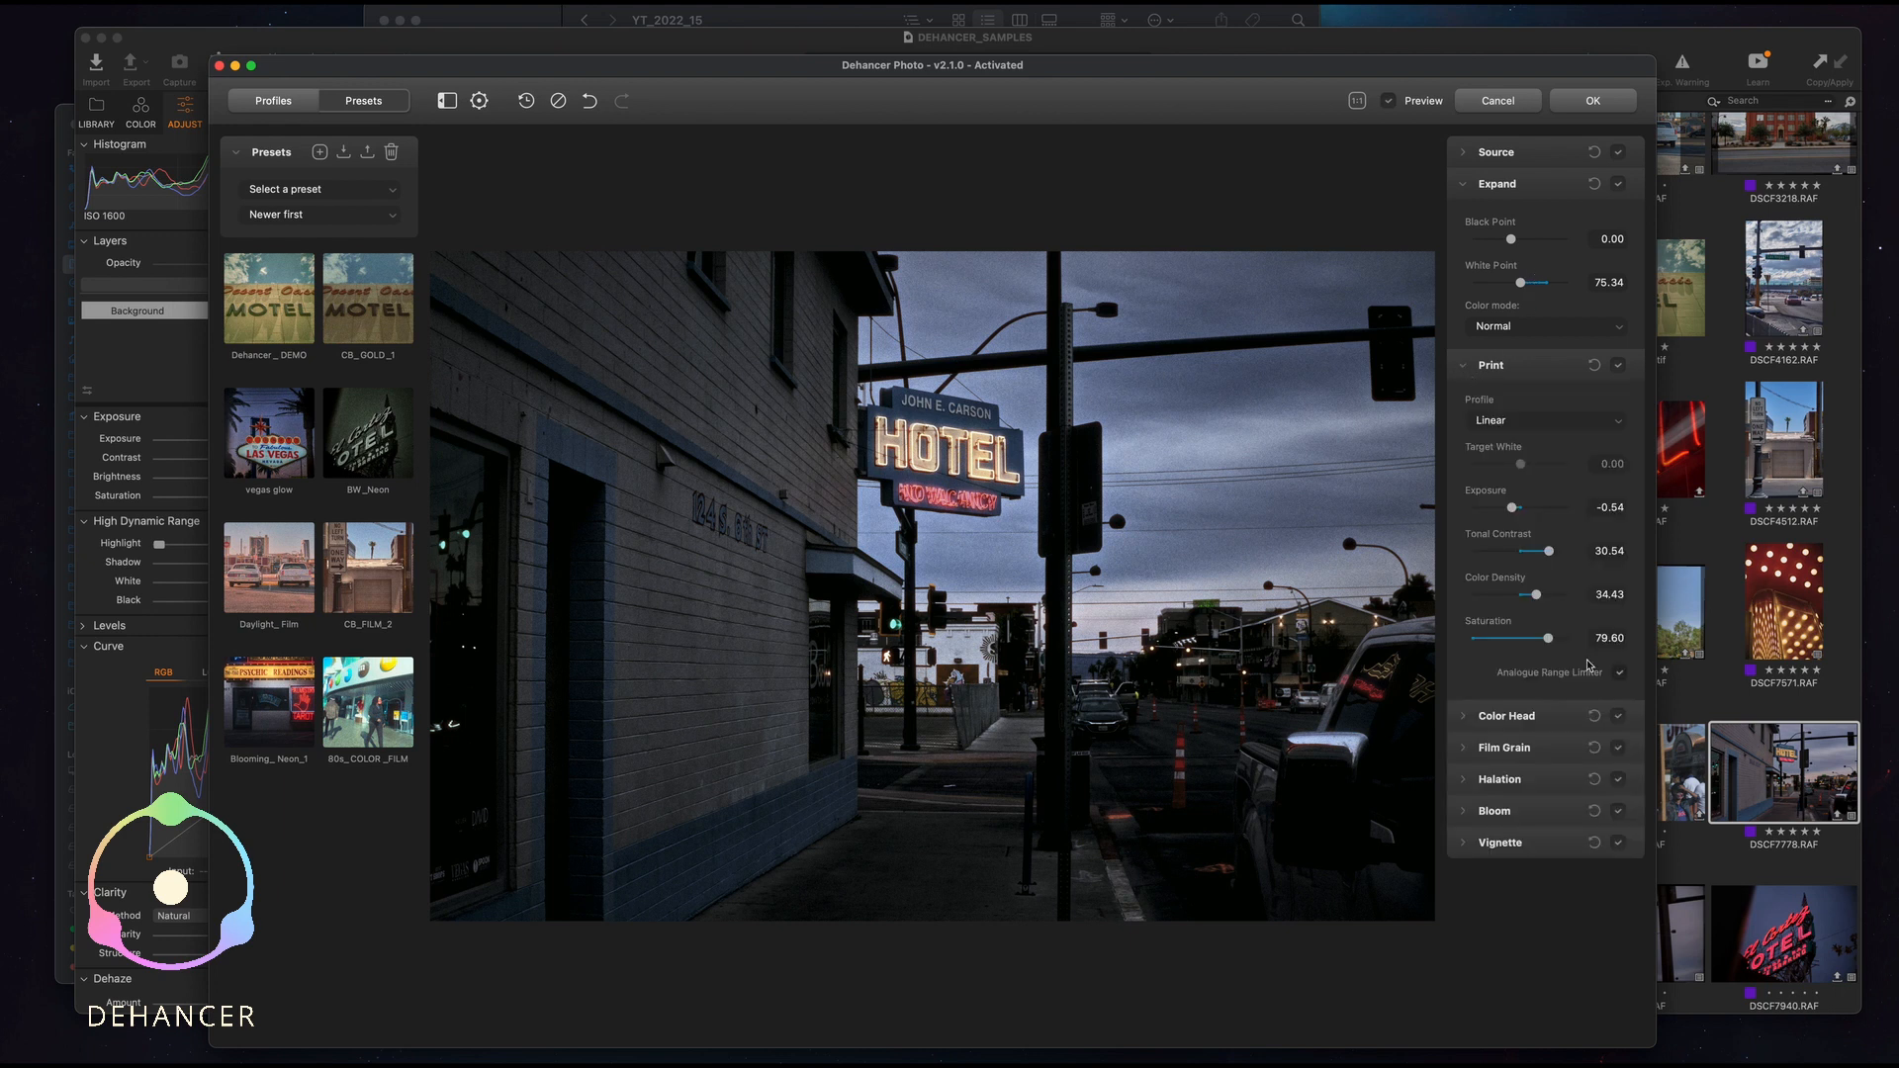
left_click_drag(1549, 639, 1554, 640)
left_click_drag(1511, 238, 1500, 242)
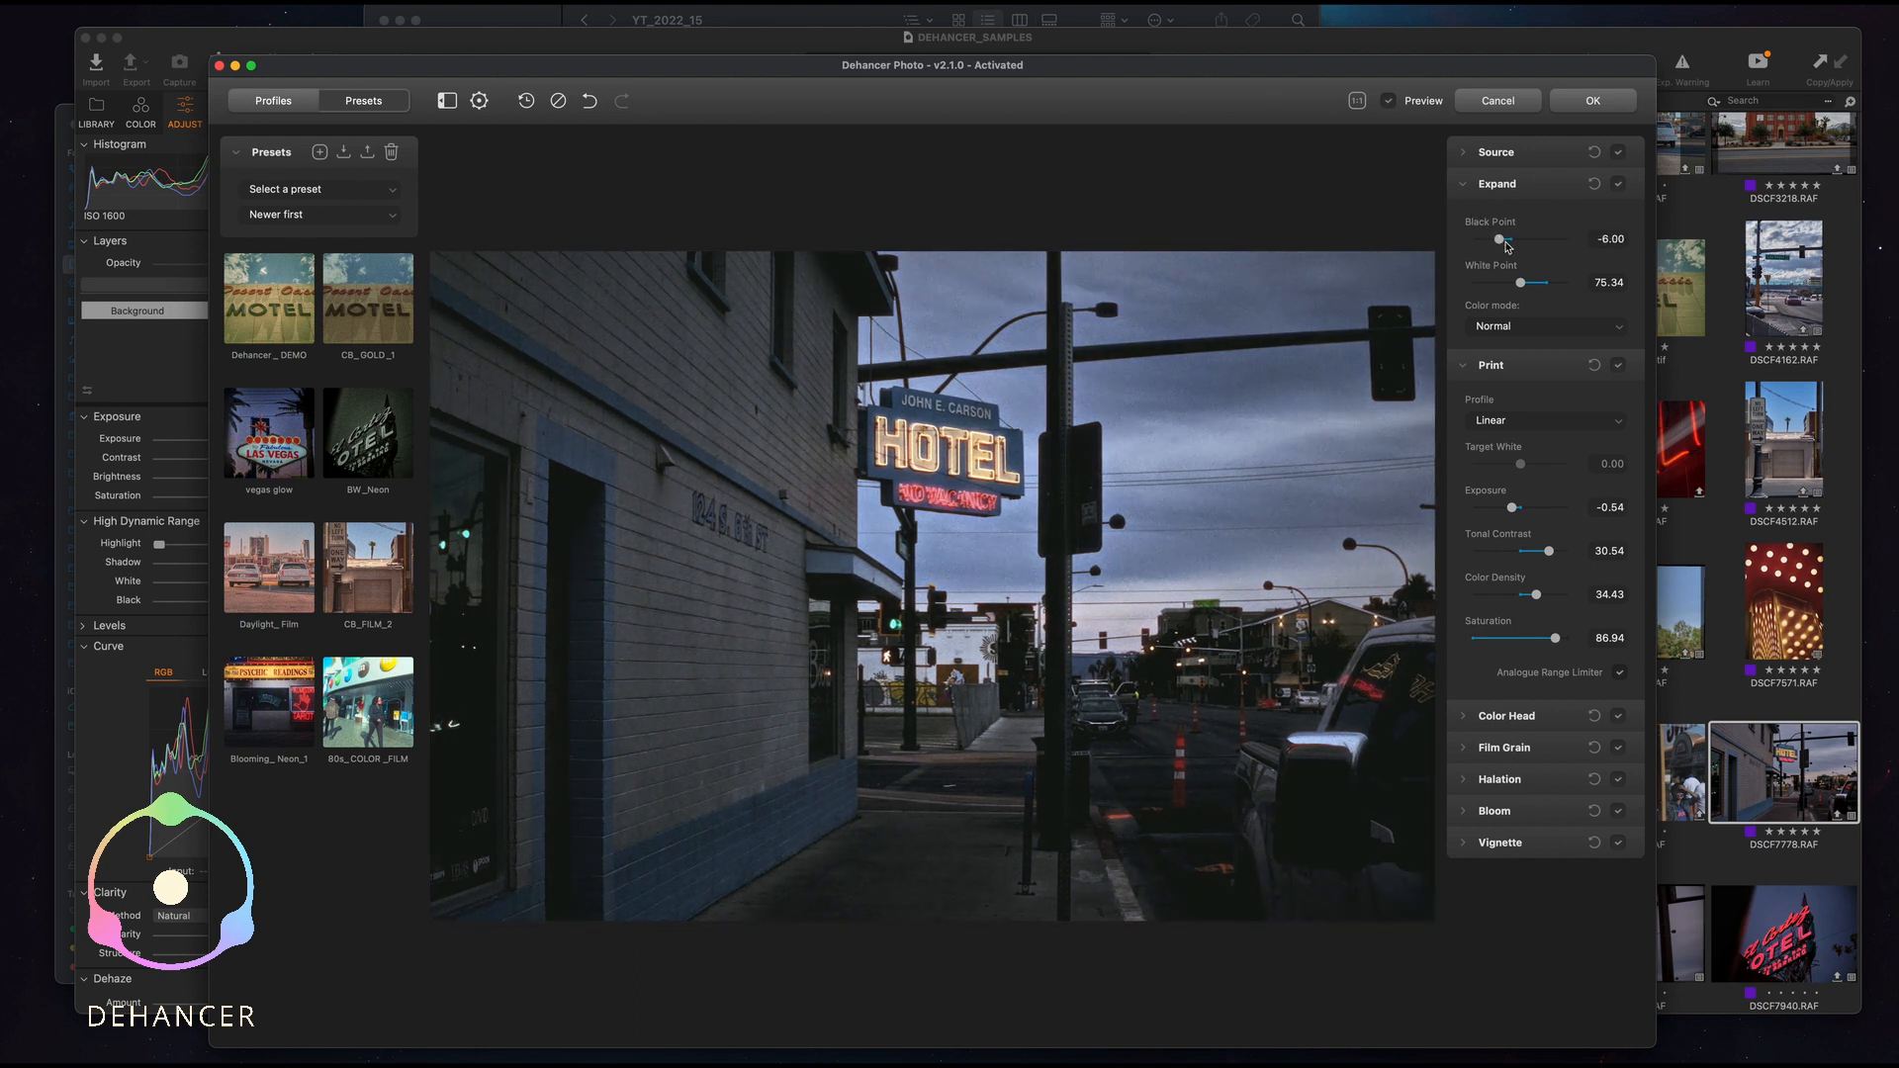
left_click(1474, 183)
left_click(1465, 215)
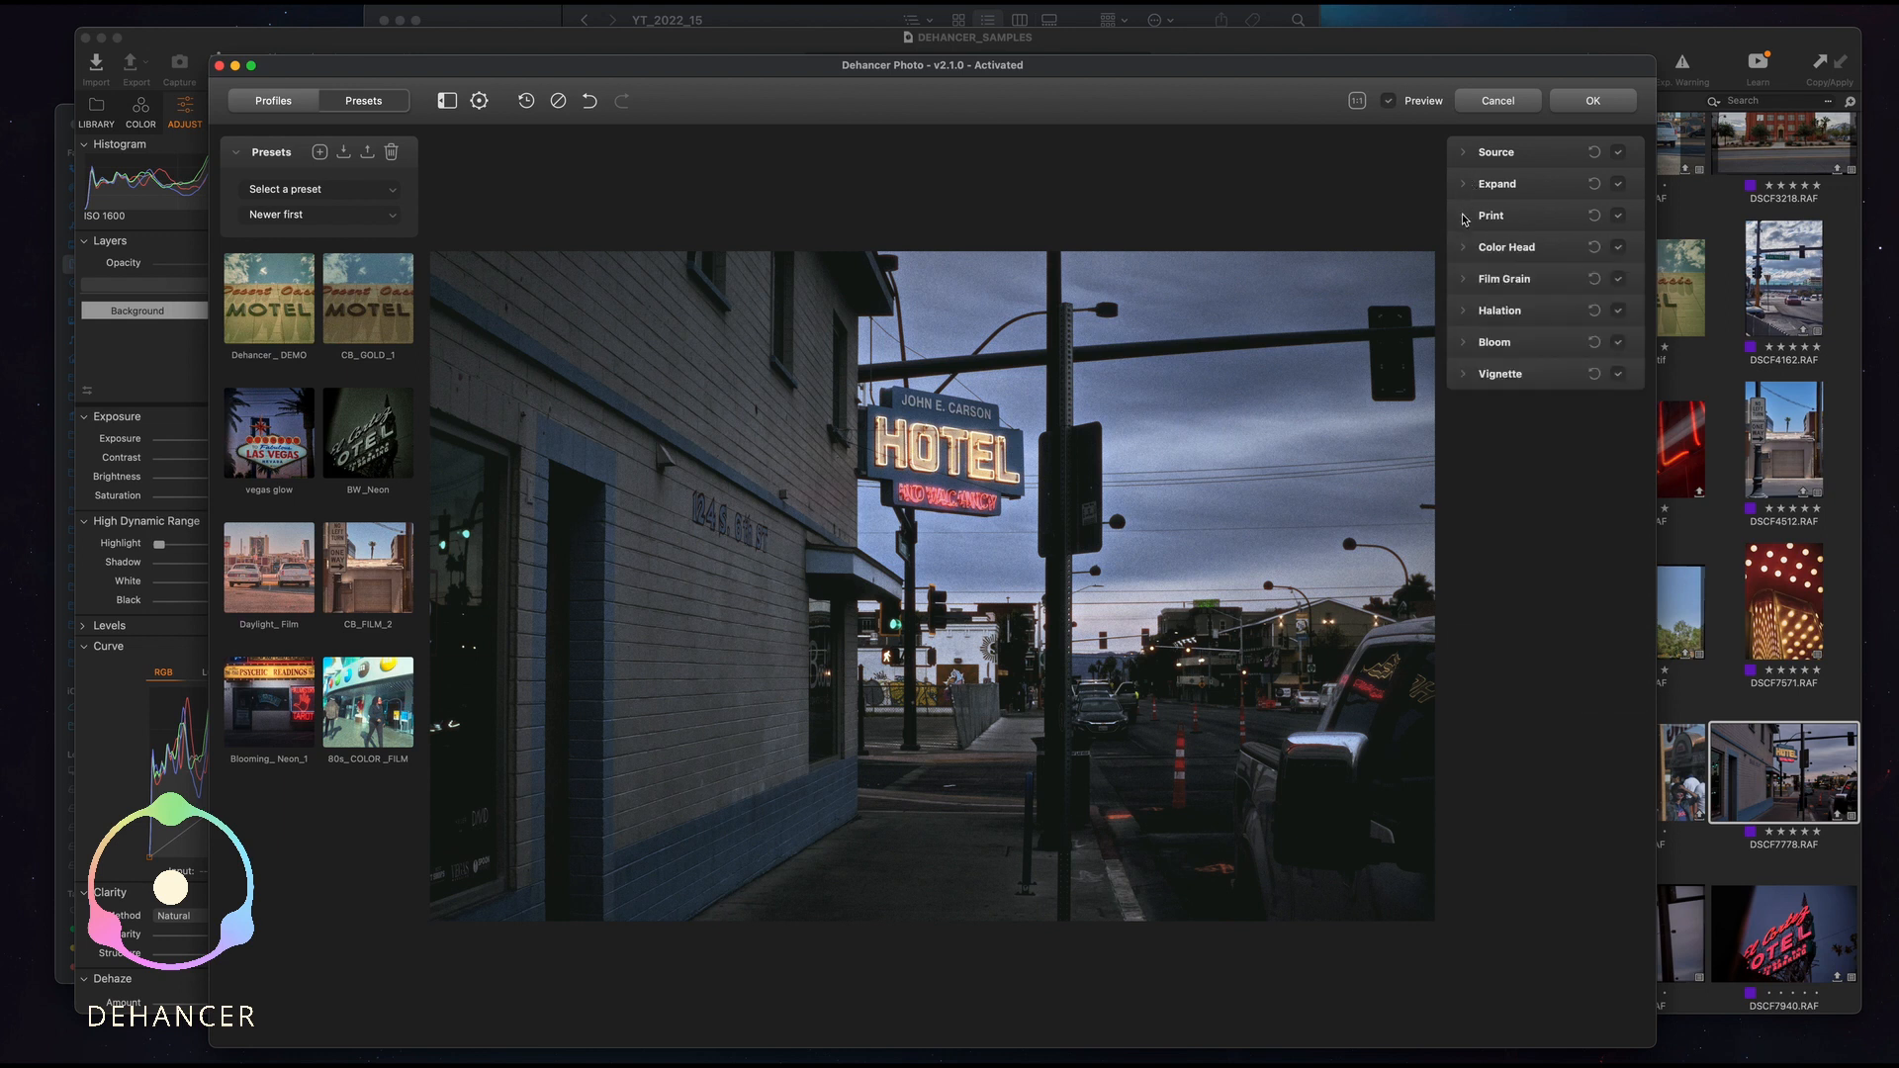
Set the Halation Amplify to about 78.15, showing the effect mask during the adjustment and turning it off again.
left_click(1476, 315)
left_click(1620, 347)
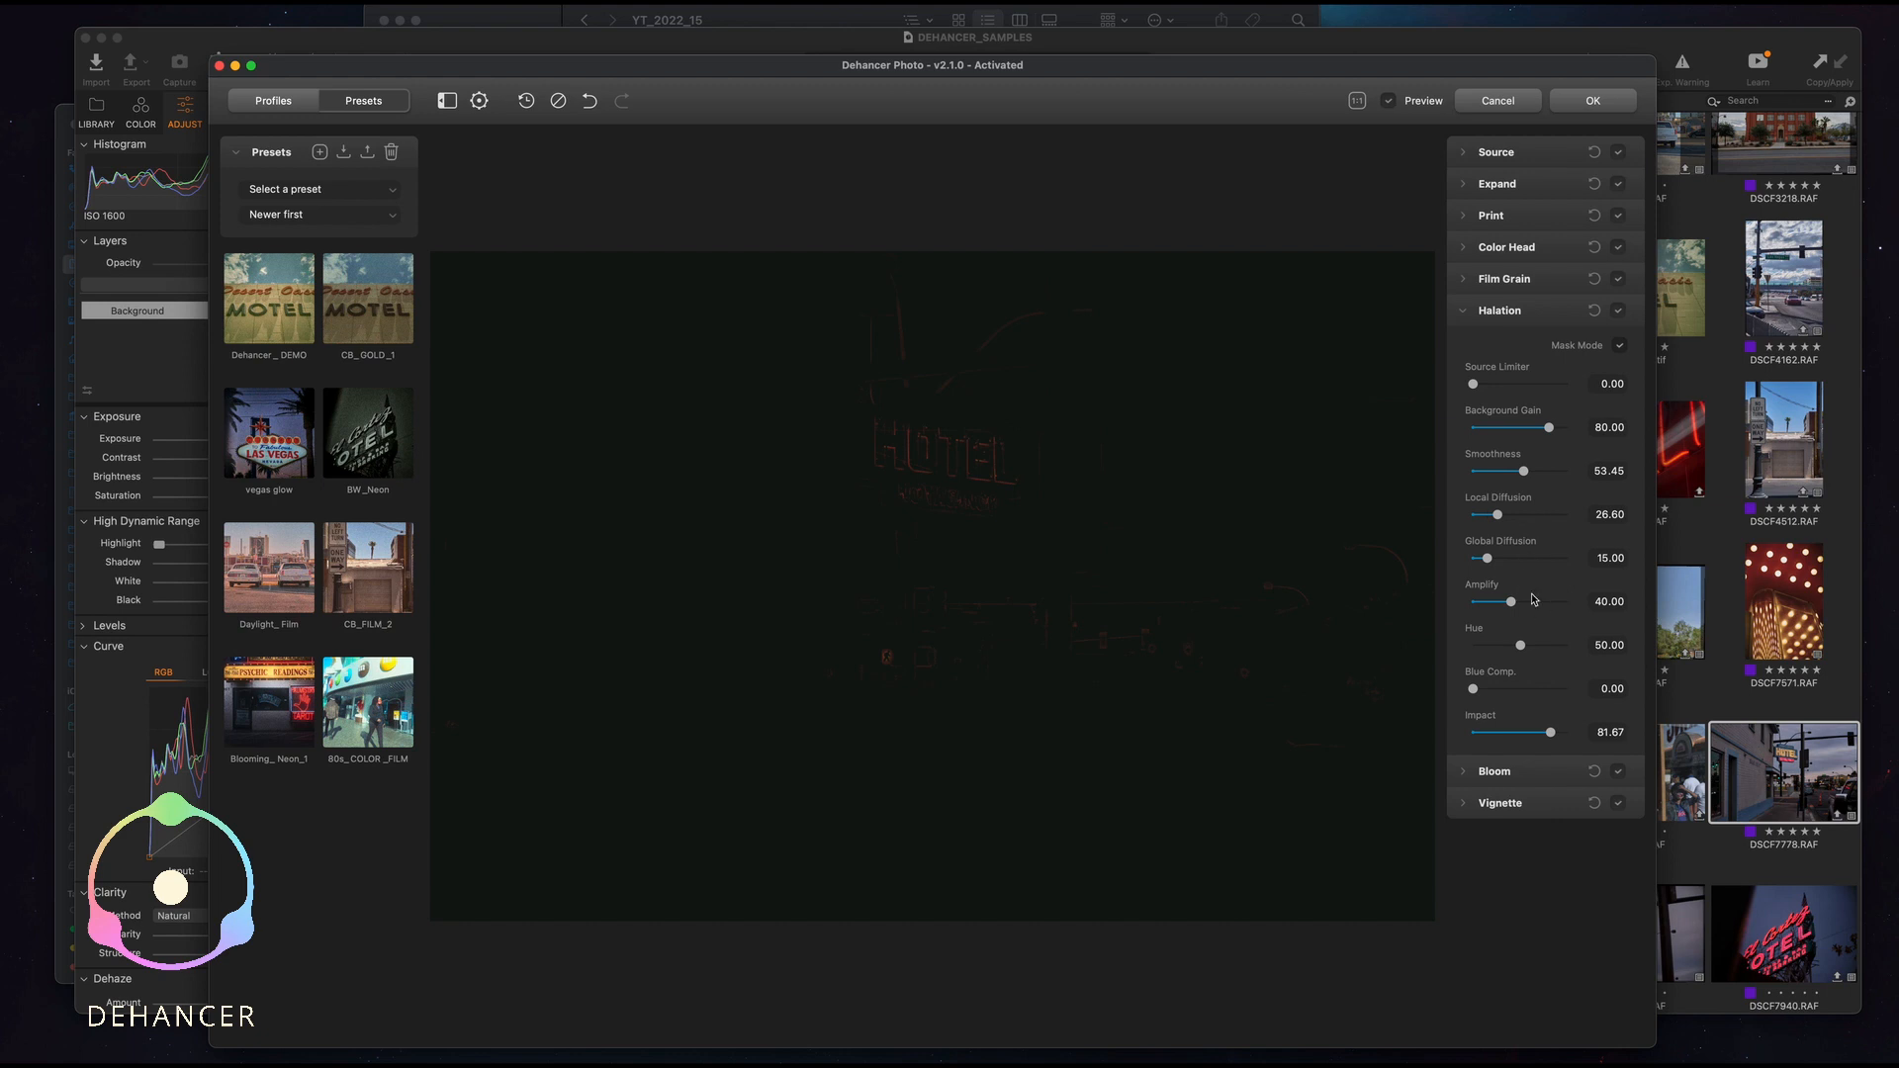
left_click_drag(1510, 601, 1548, 608)
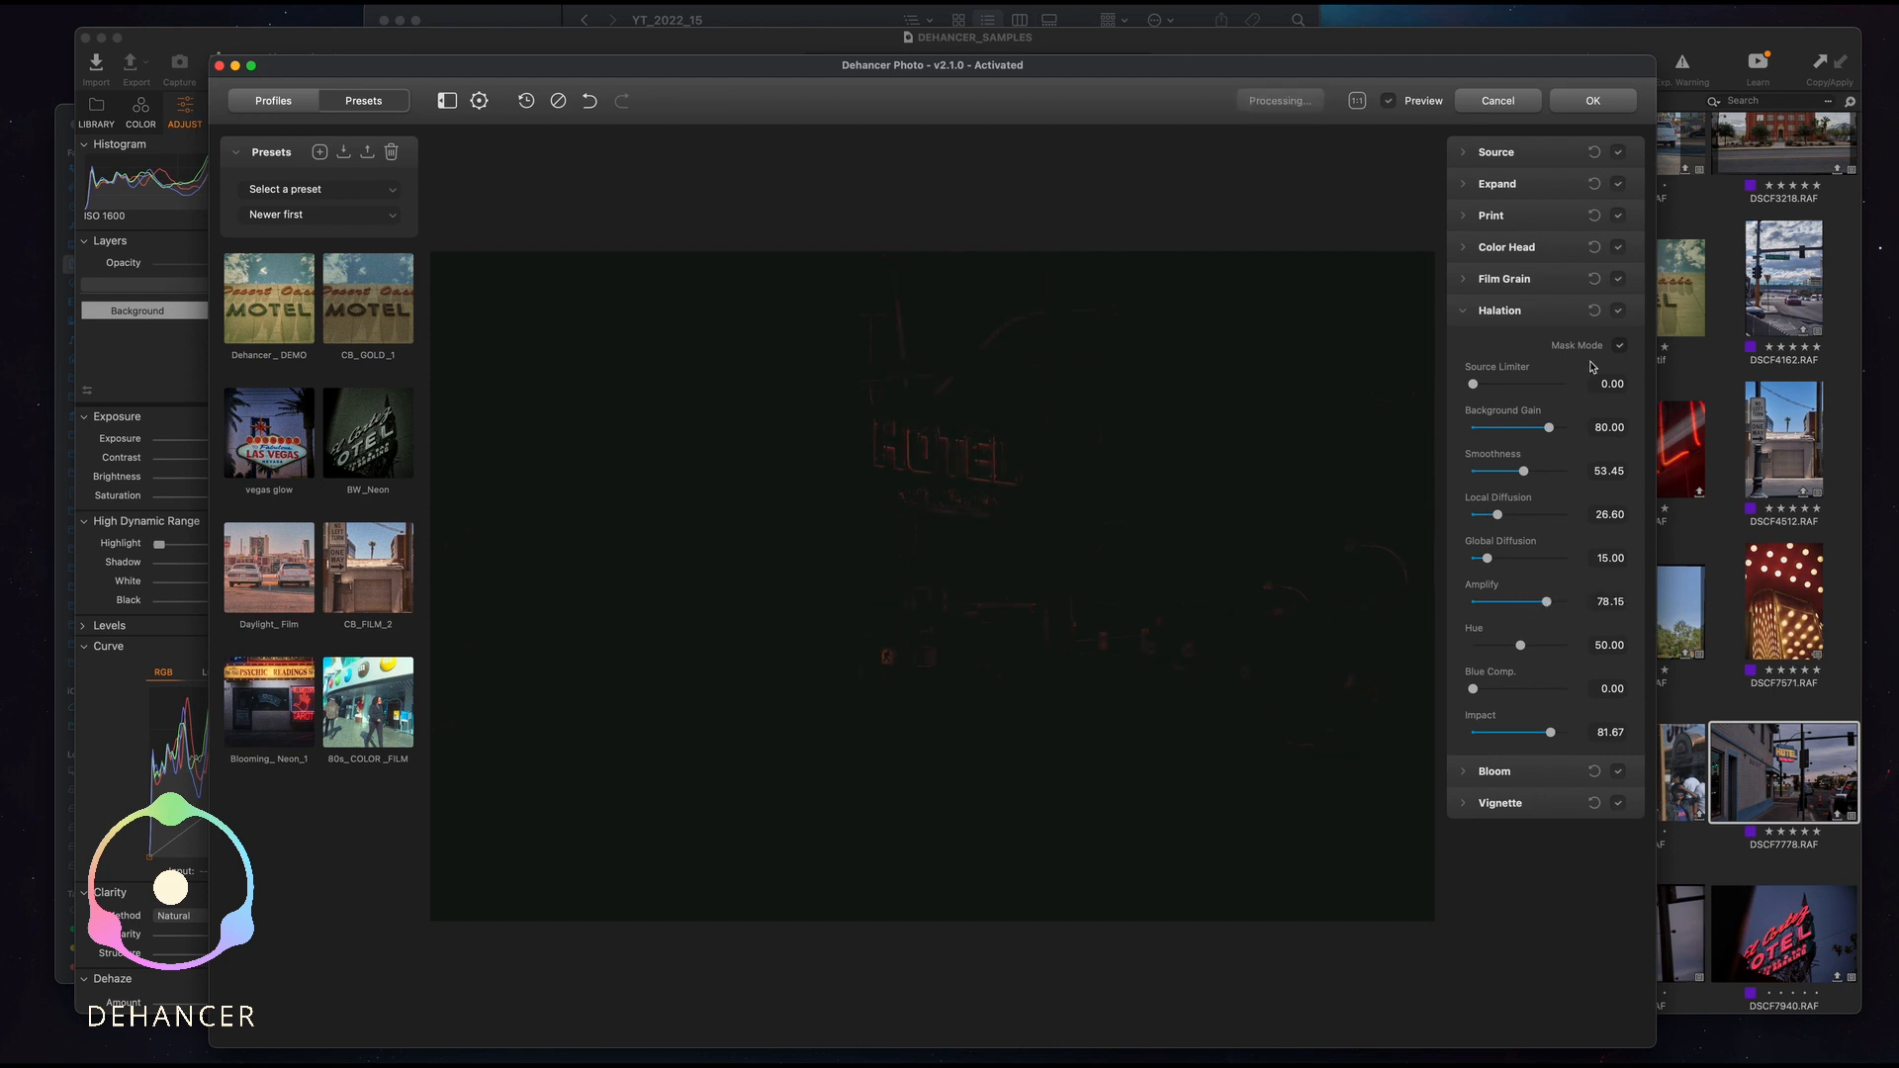
left_click(1619, 346)
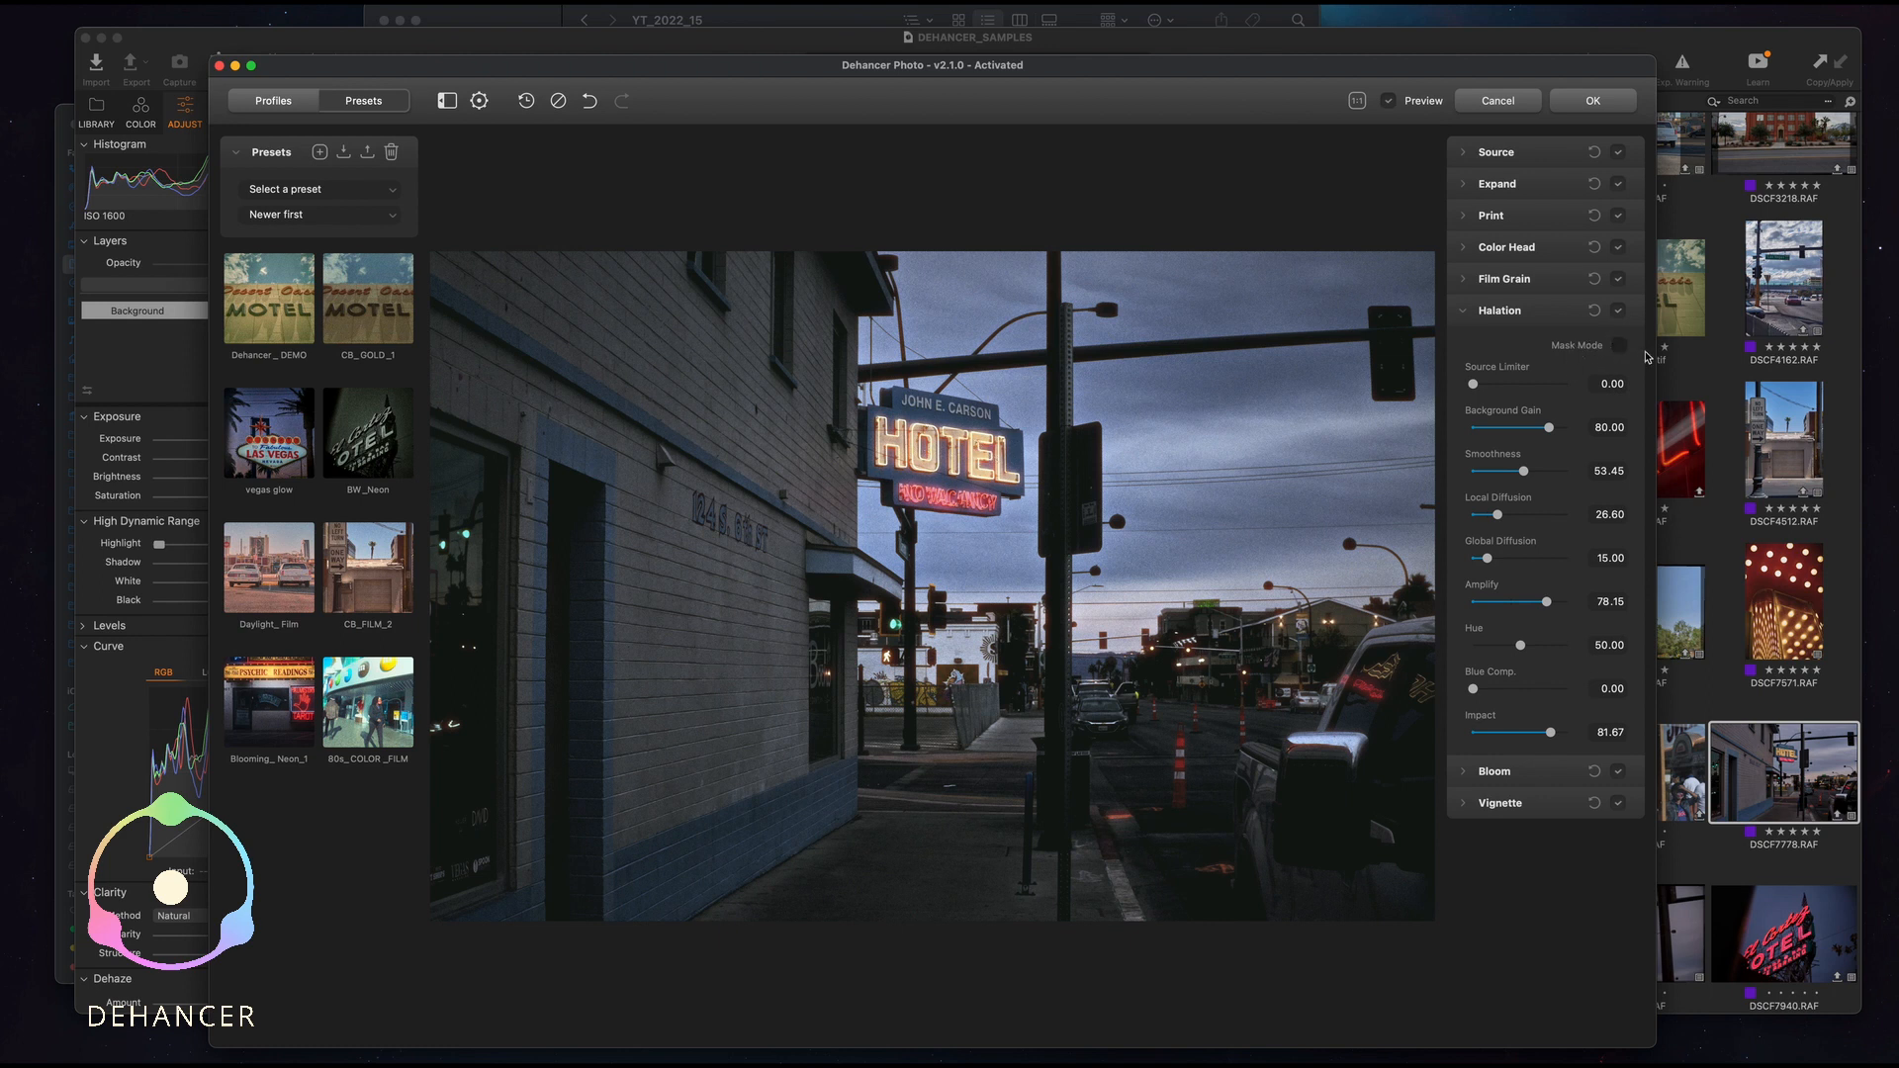
Compare the hotel photo with and without Halation, in full view and at 1:1 magnification with Bloom disabled.
left_click(1618, 311)
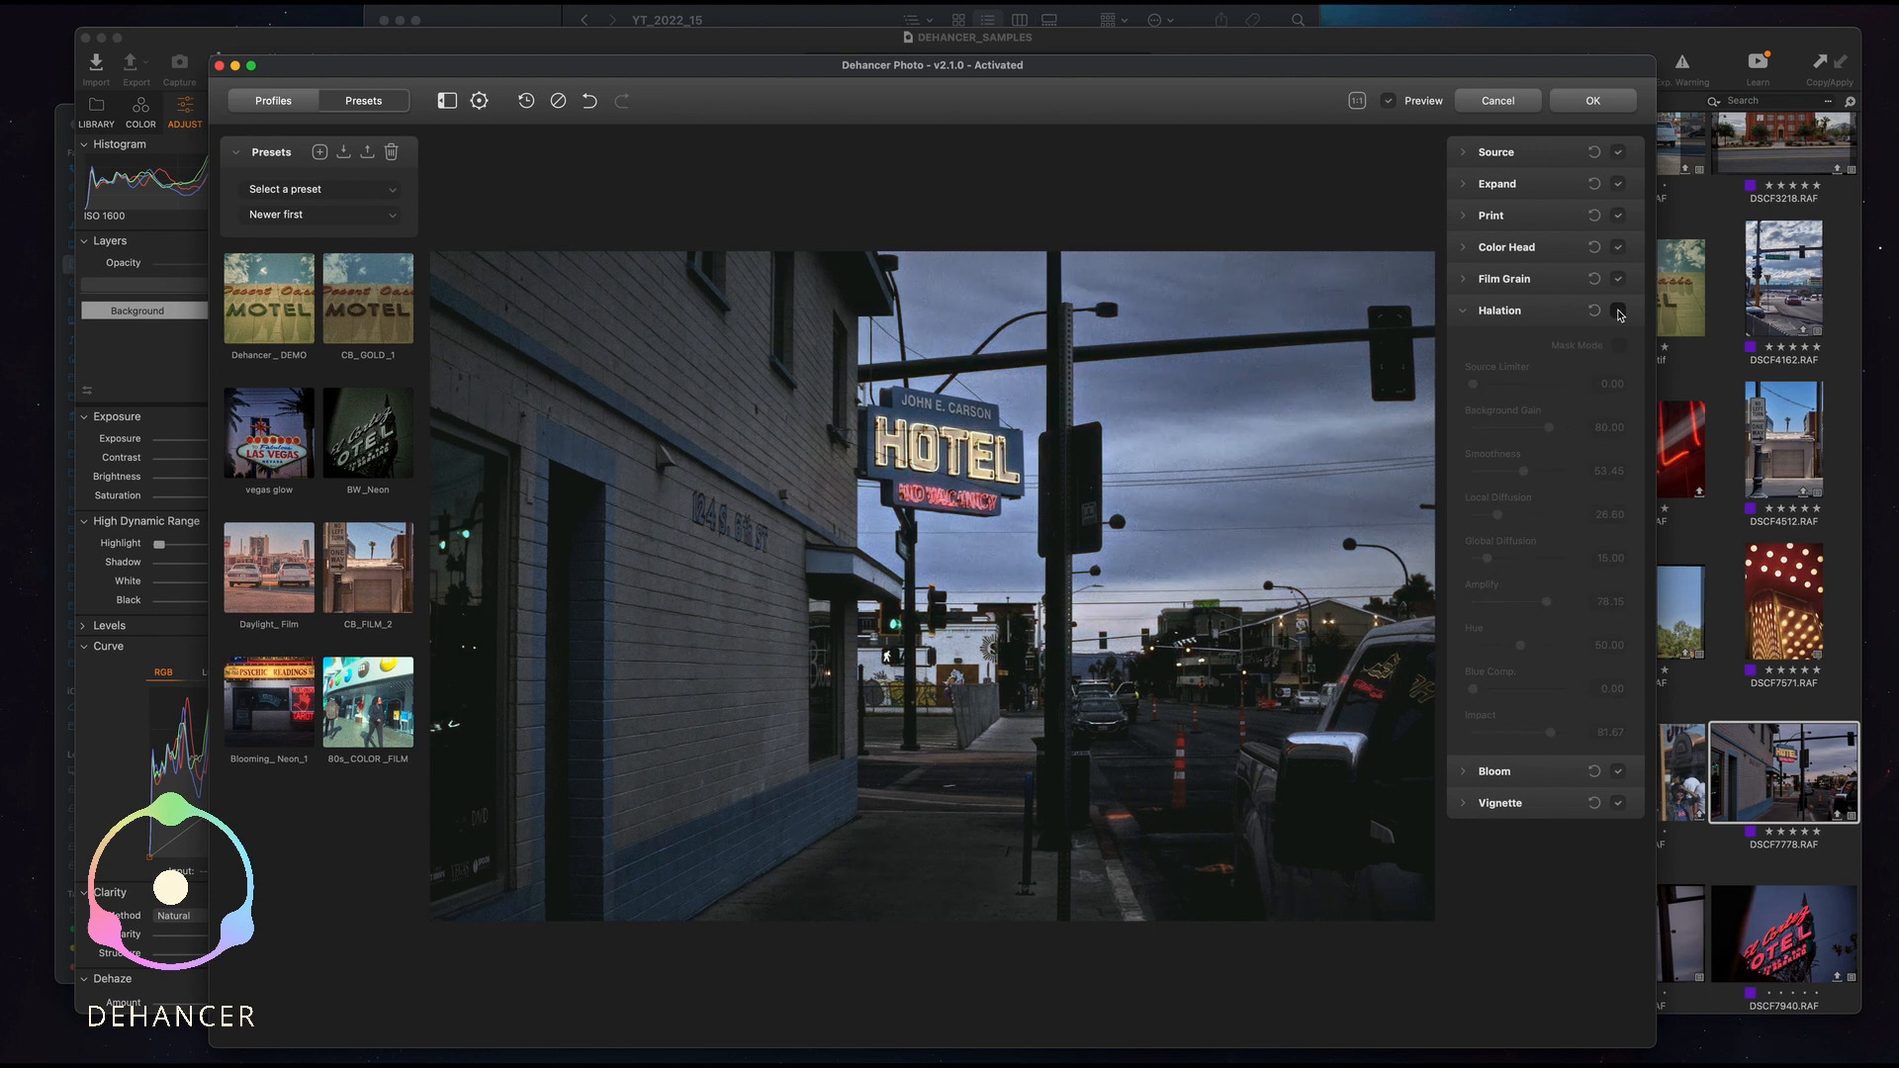
left_click(1619, 311)
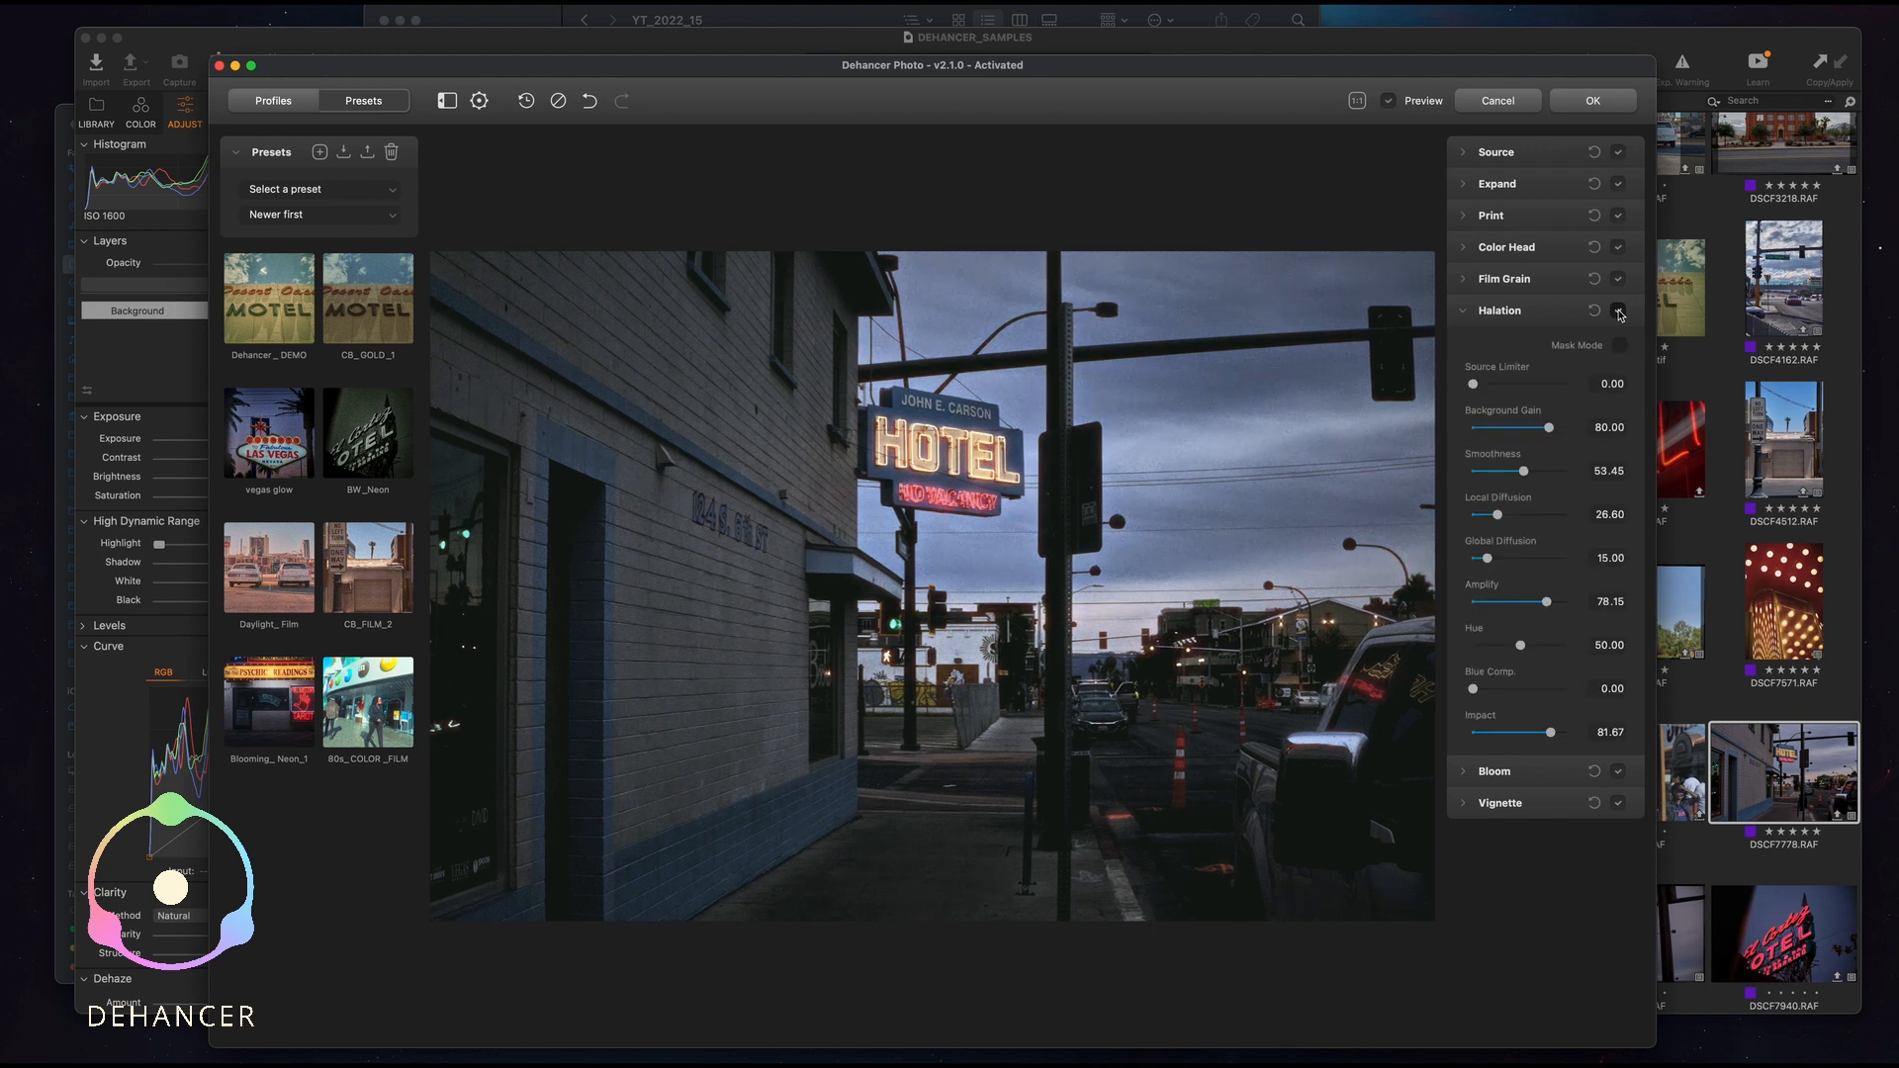
left_click(1618, 311)
left_click(1618, 311)
left_click(1618, 771)
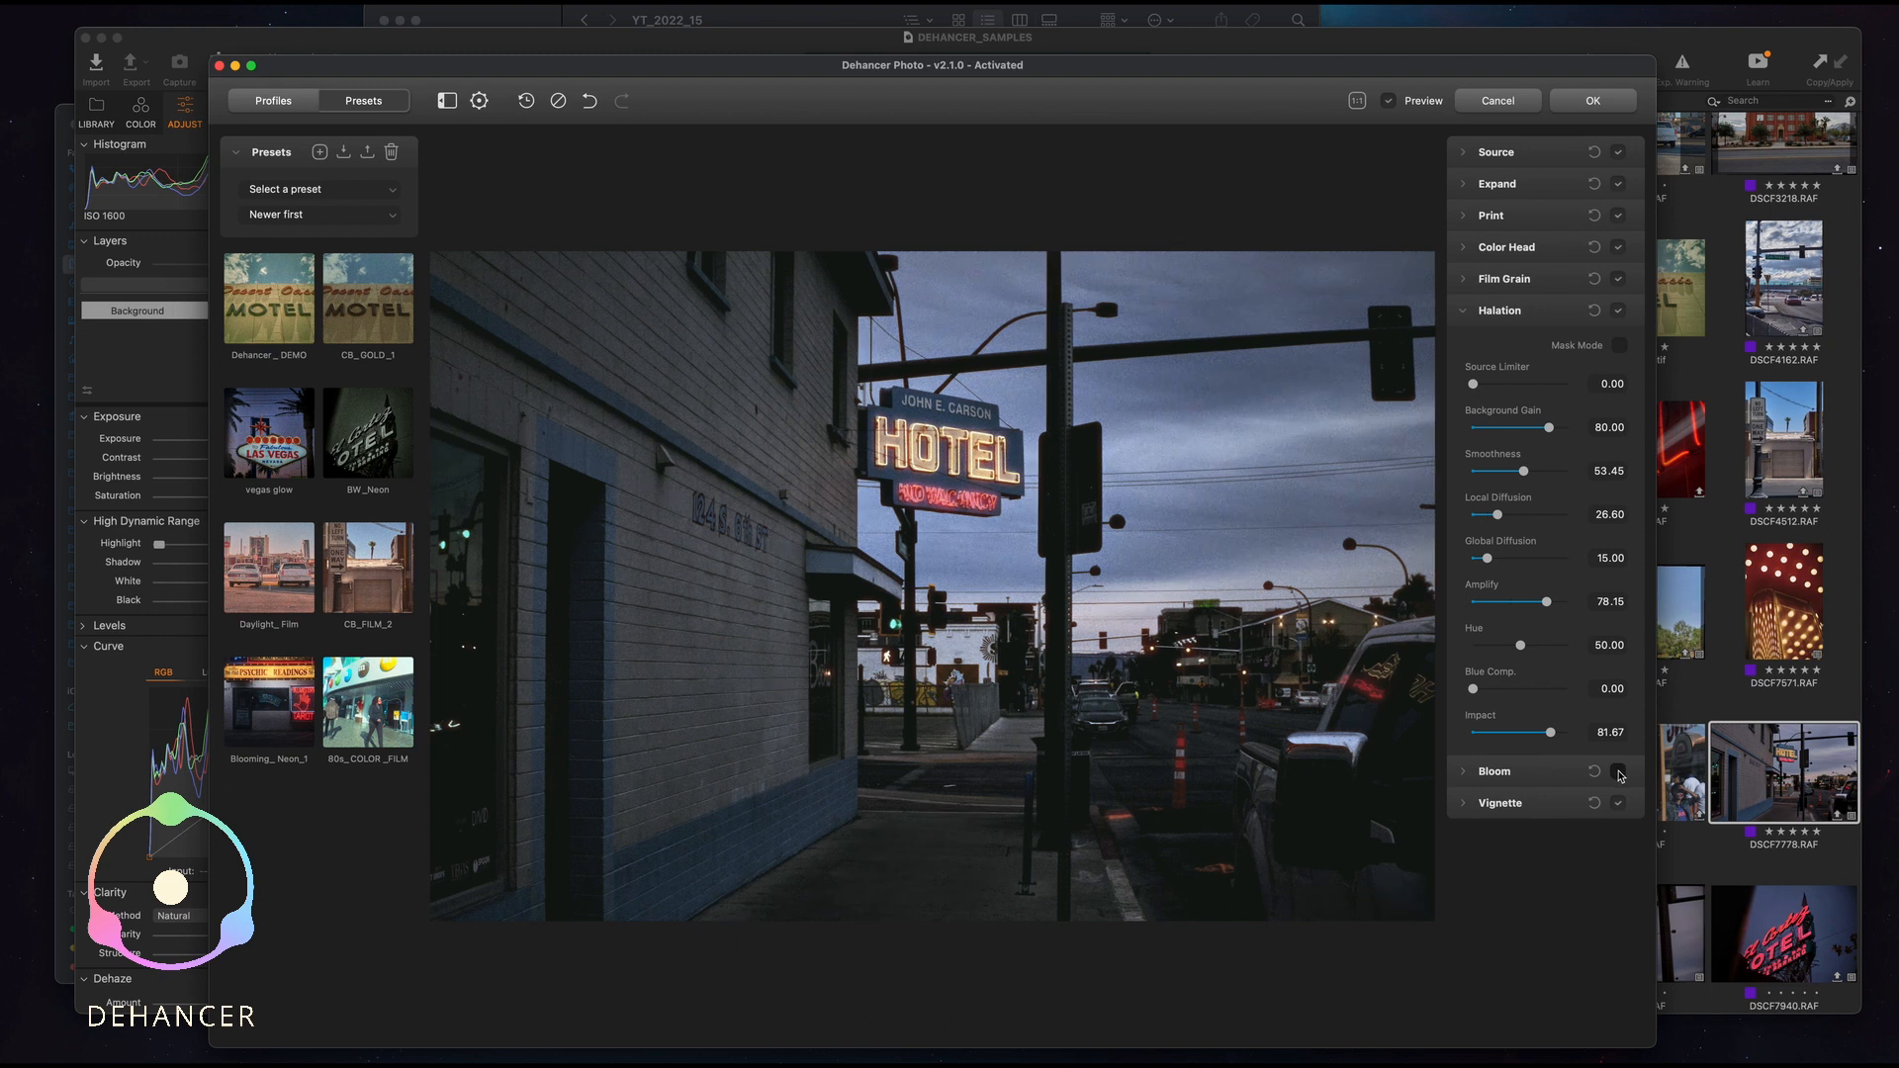
left_click(1358, 101)
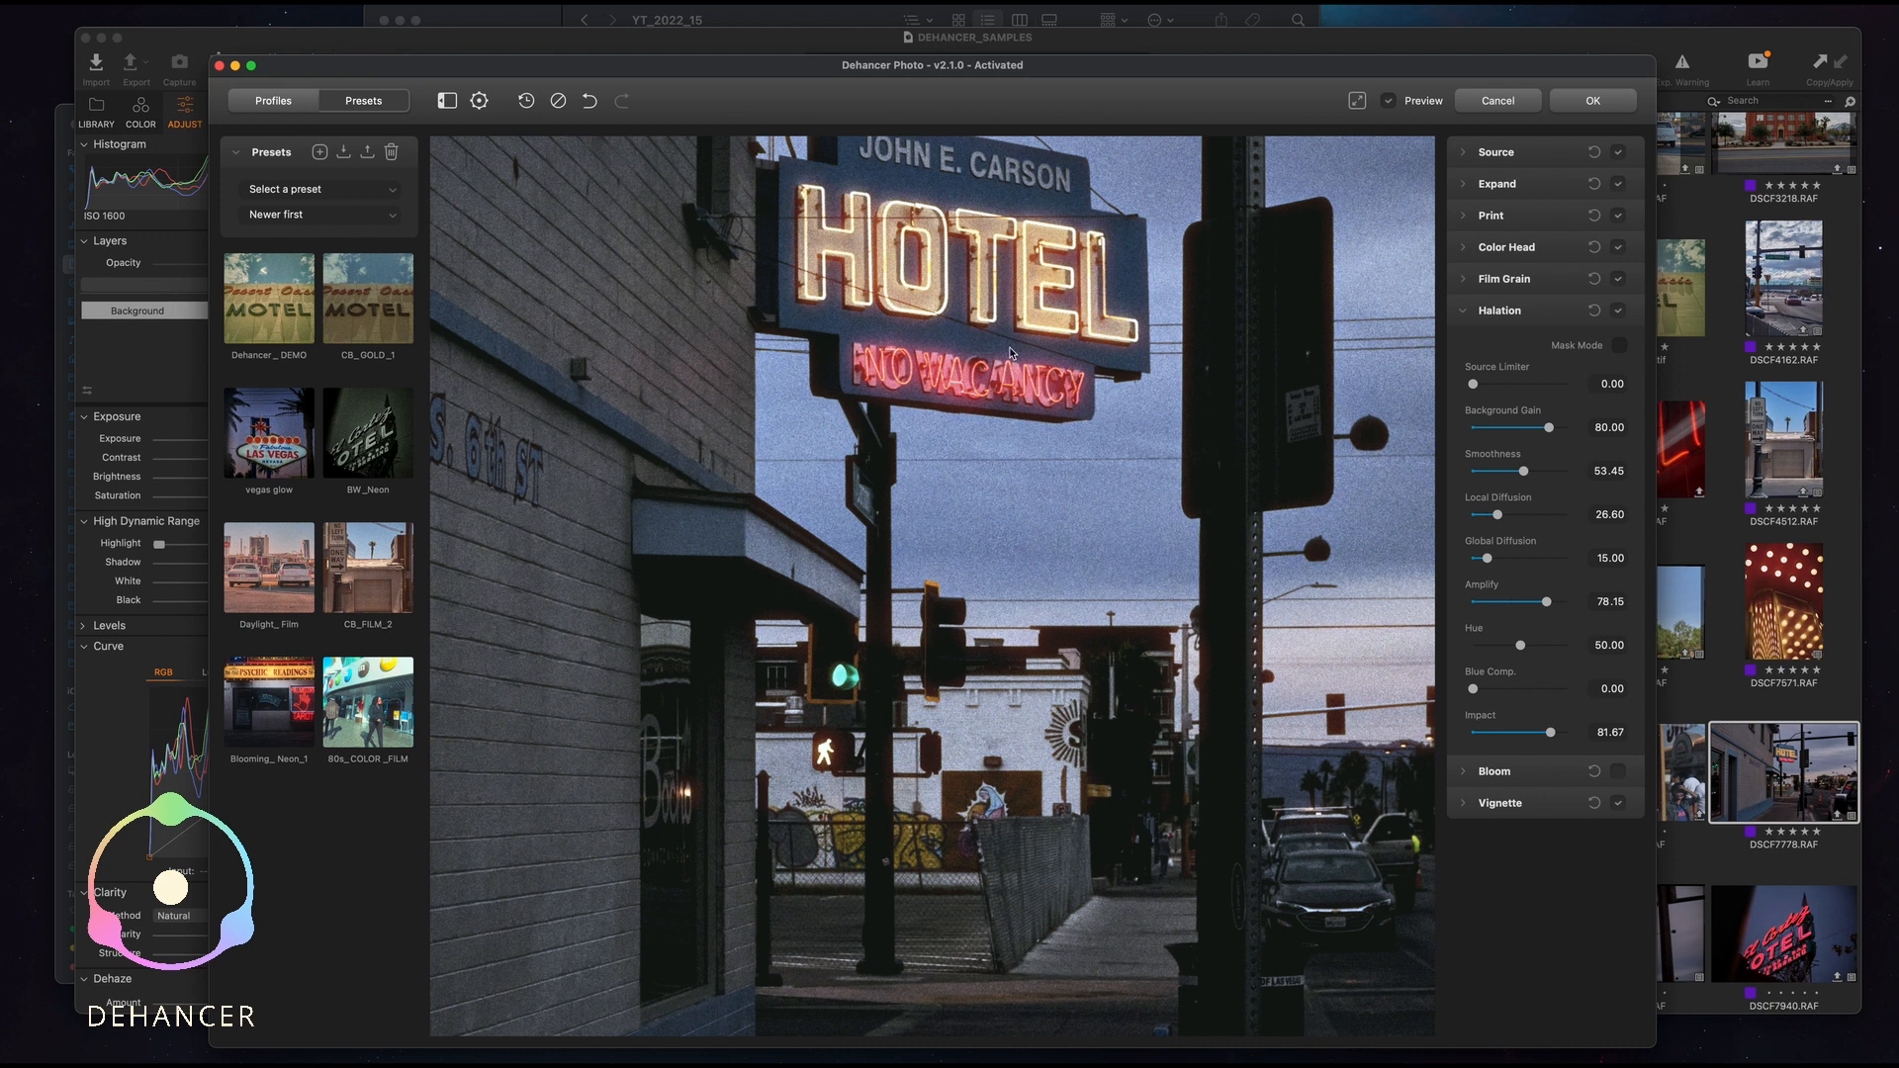
left_click(1619, 311)
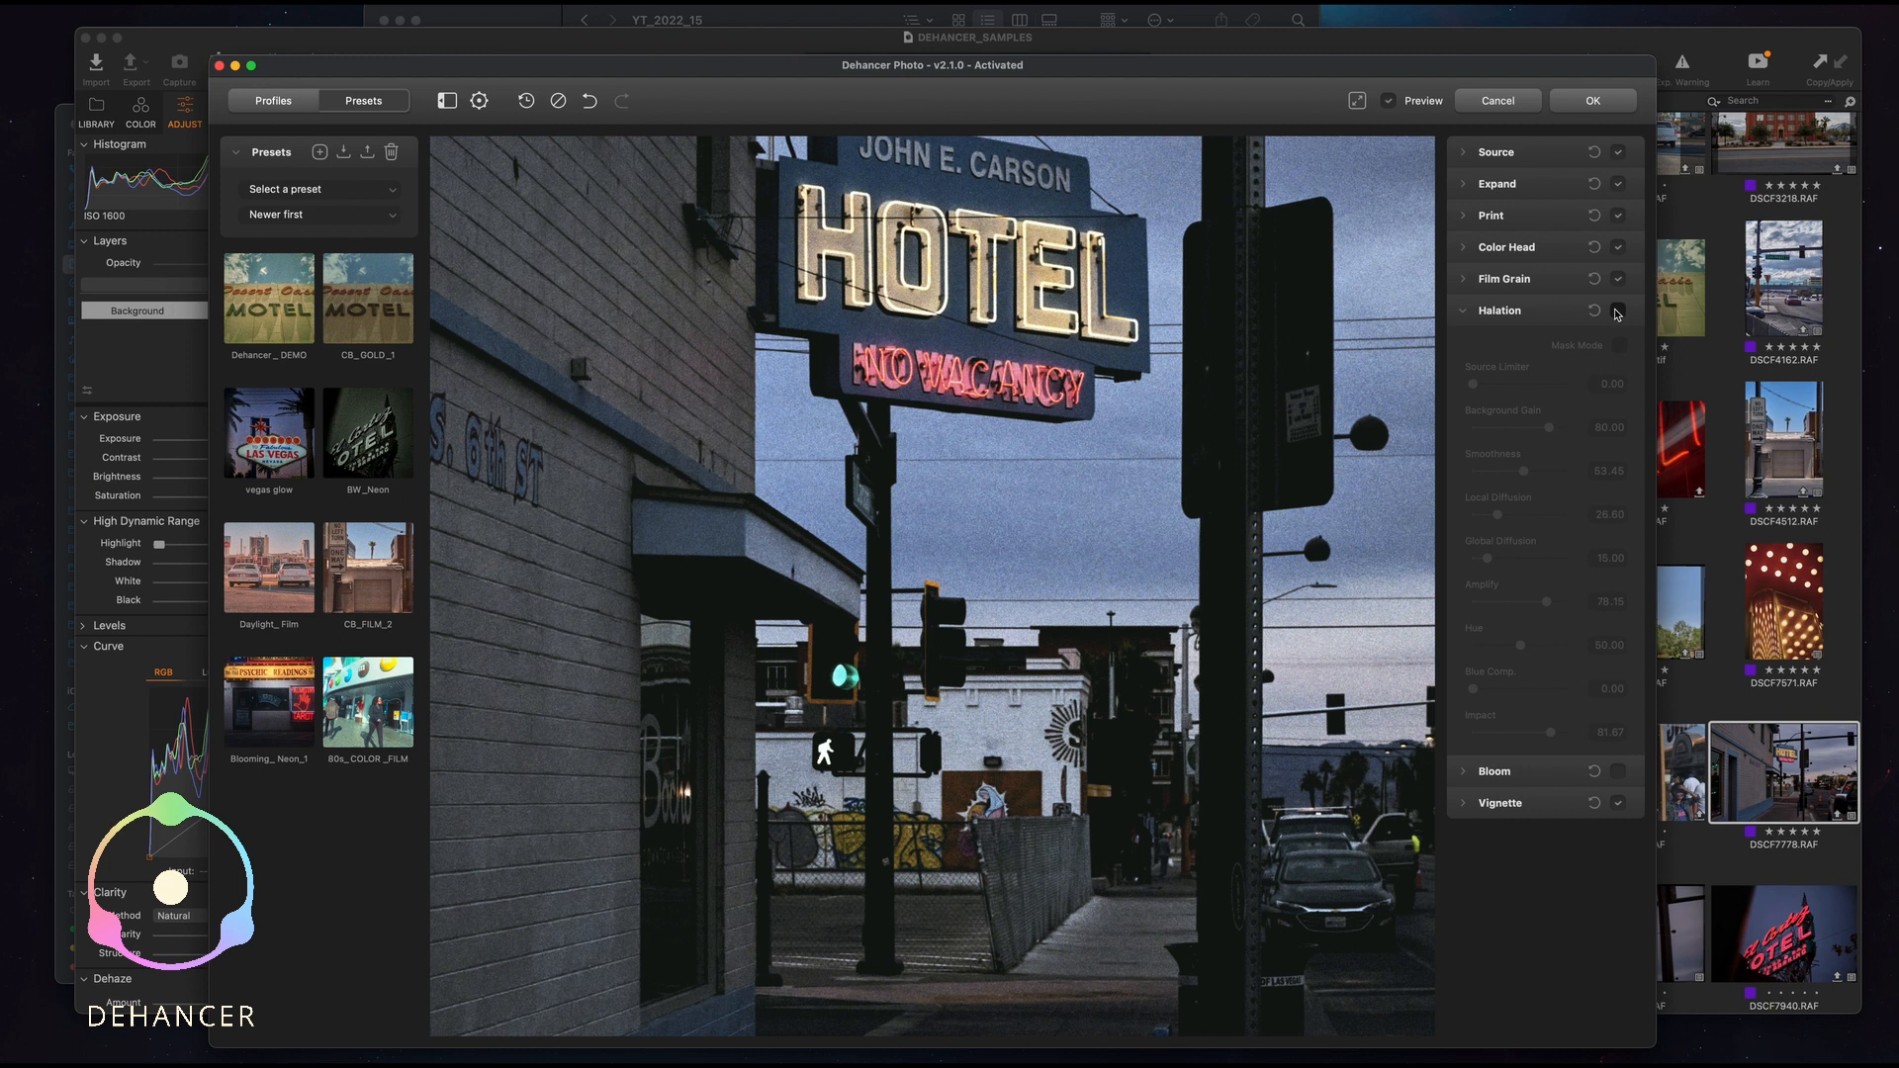
left_click(1618, 312)
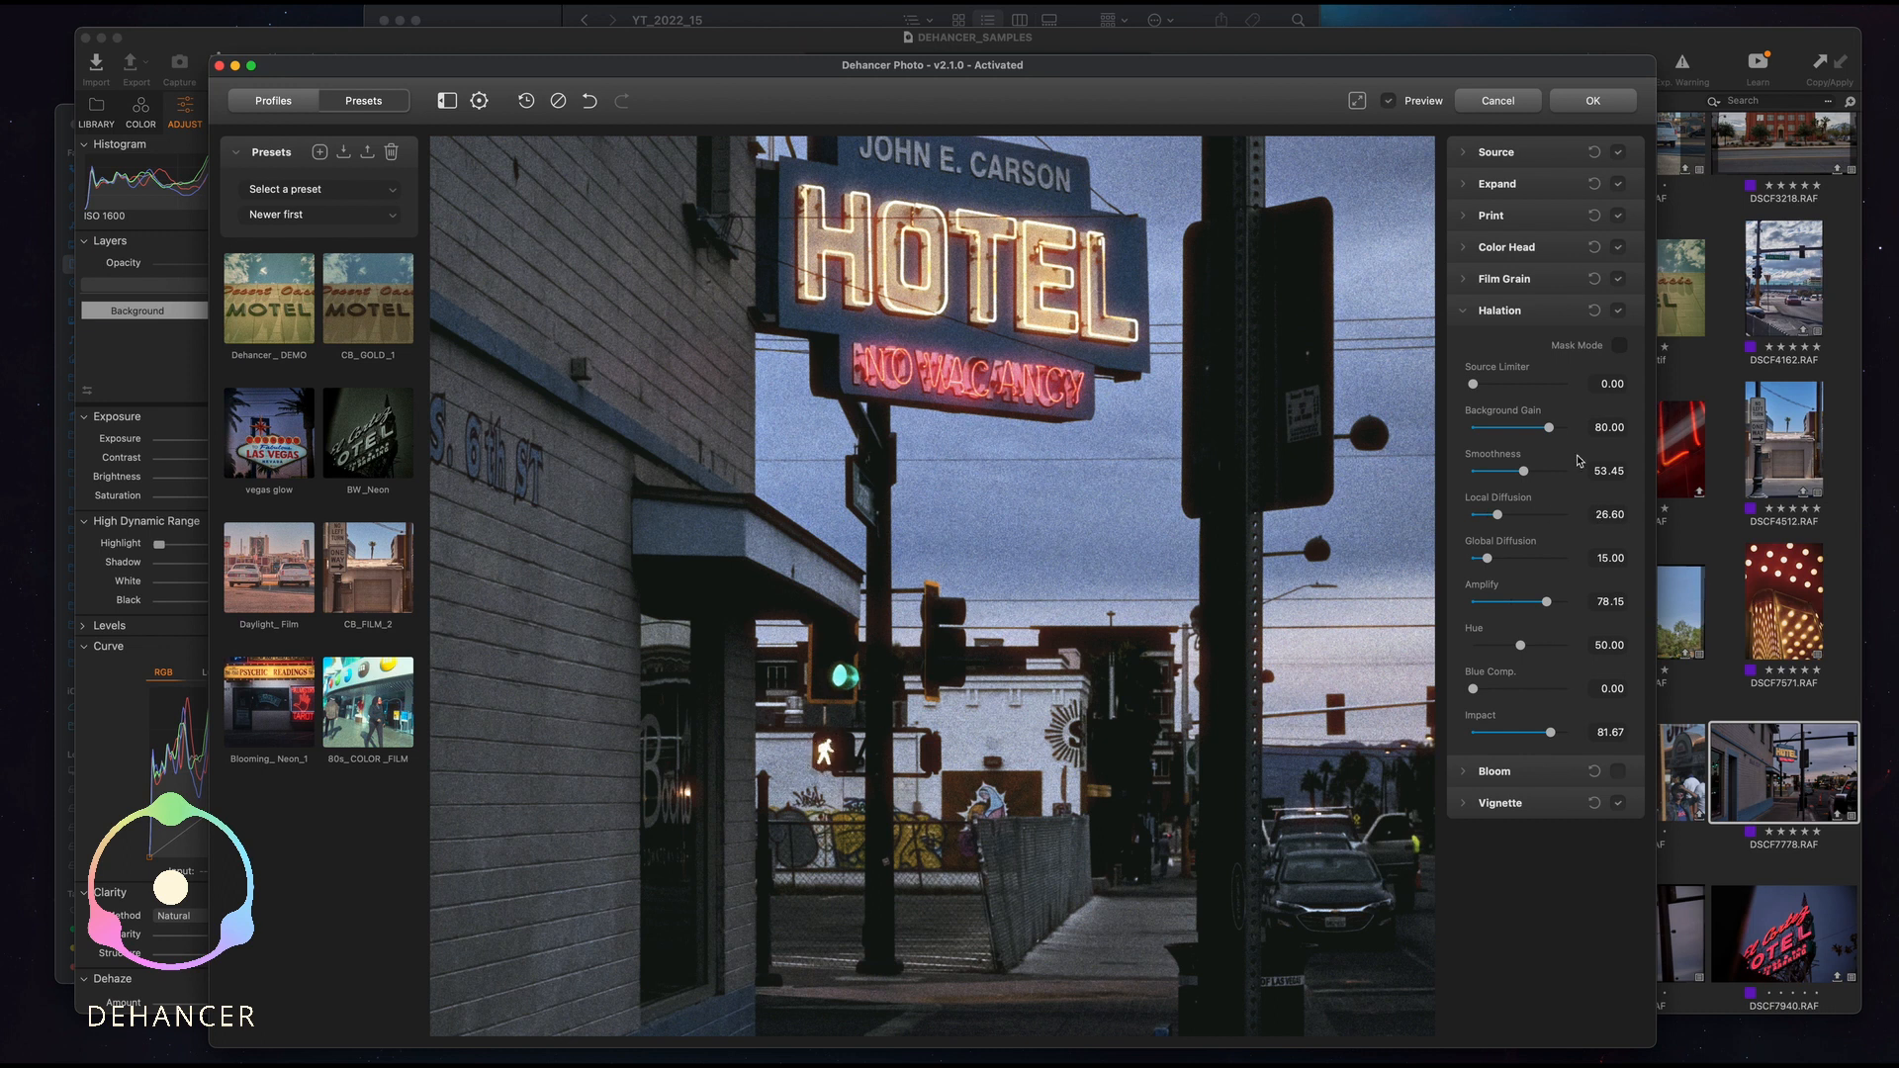
left_click(1467, 312)
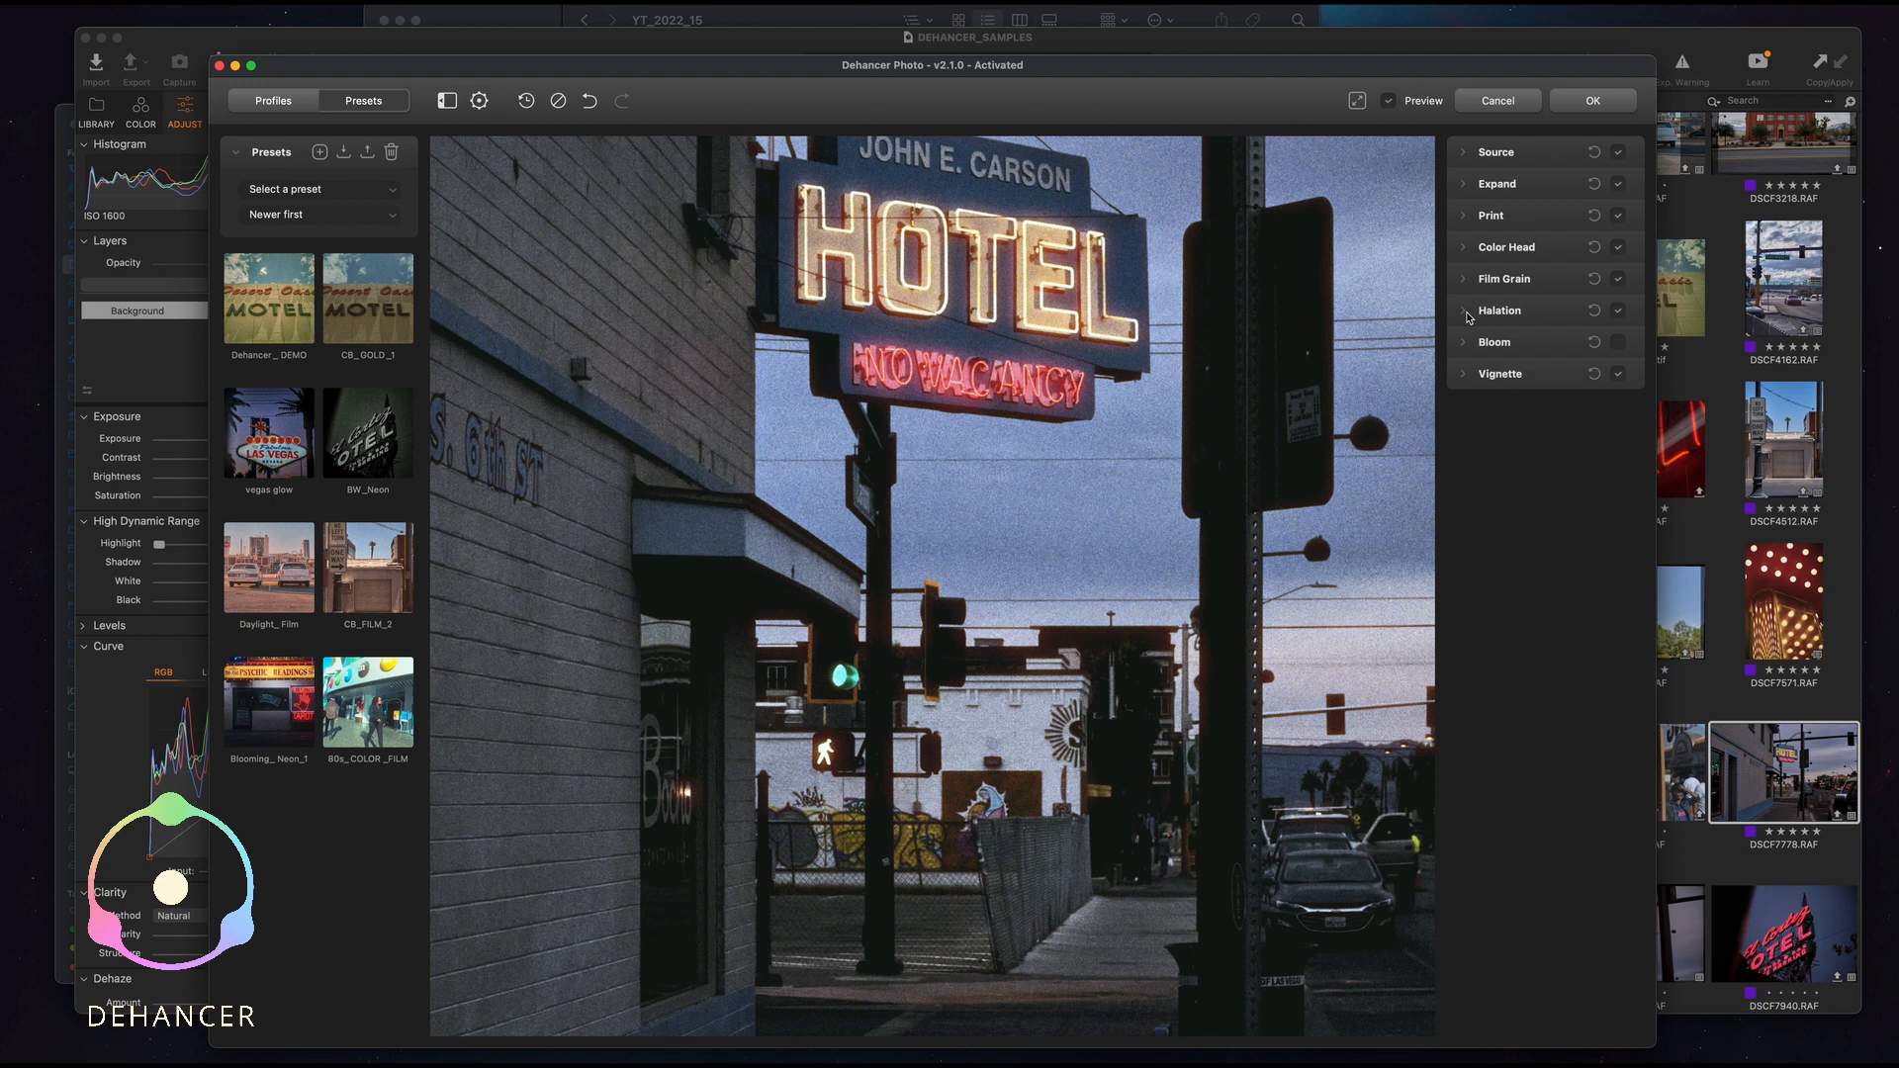
Re-enable Bloom with Halation disabled and set the Bloom Amplify to about 80.74.
left_click(1618, 341)
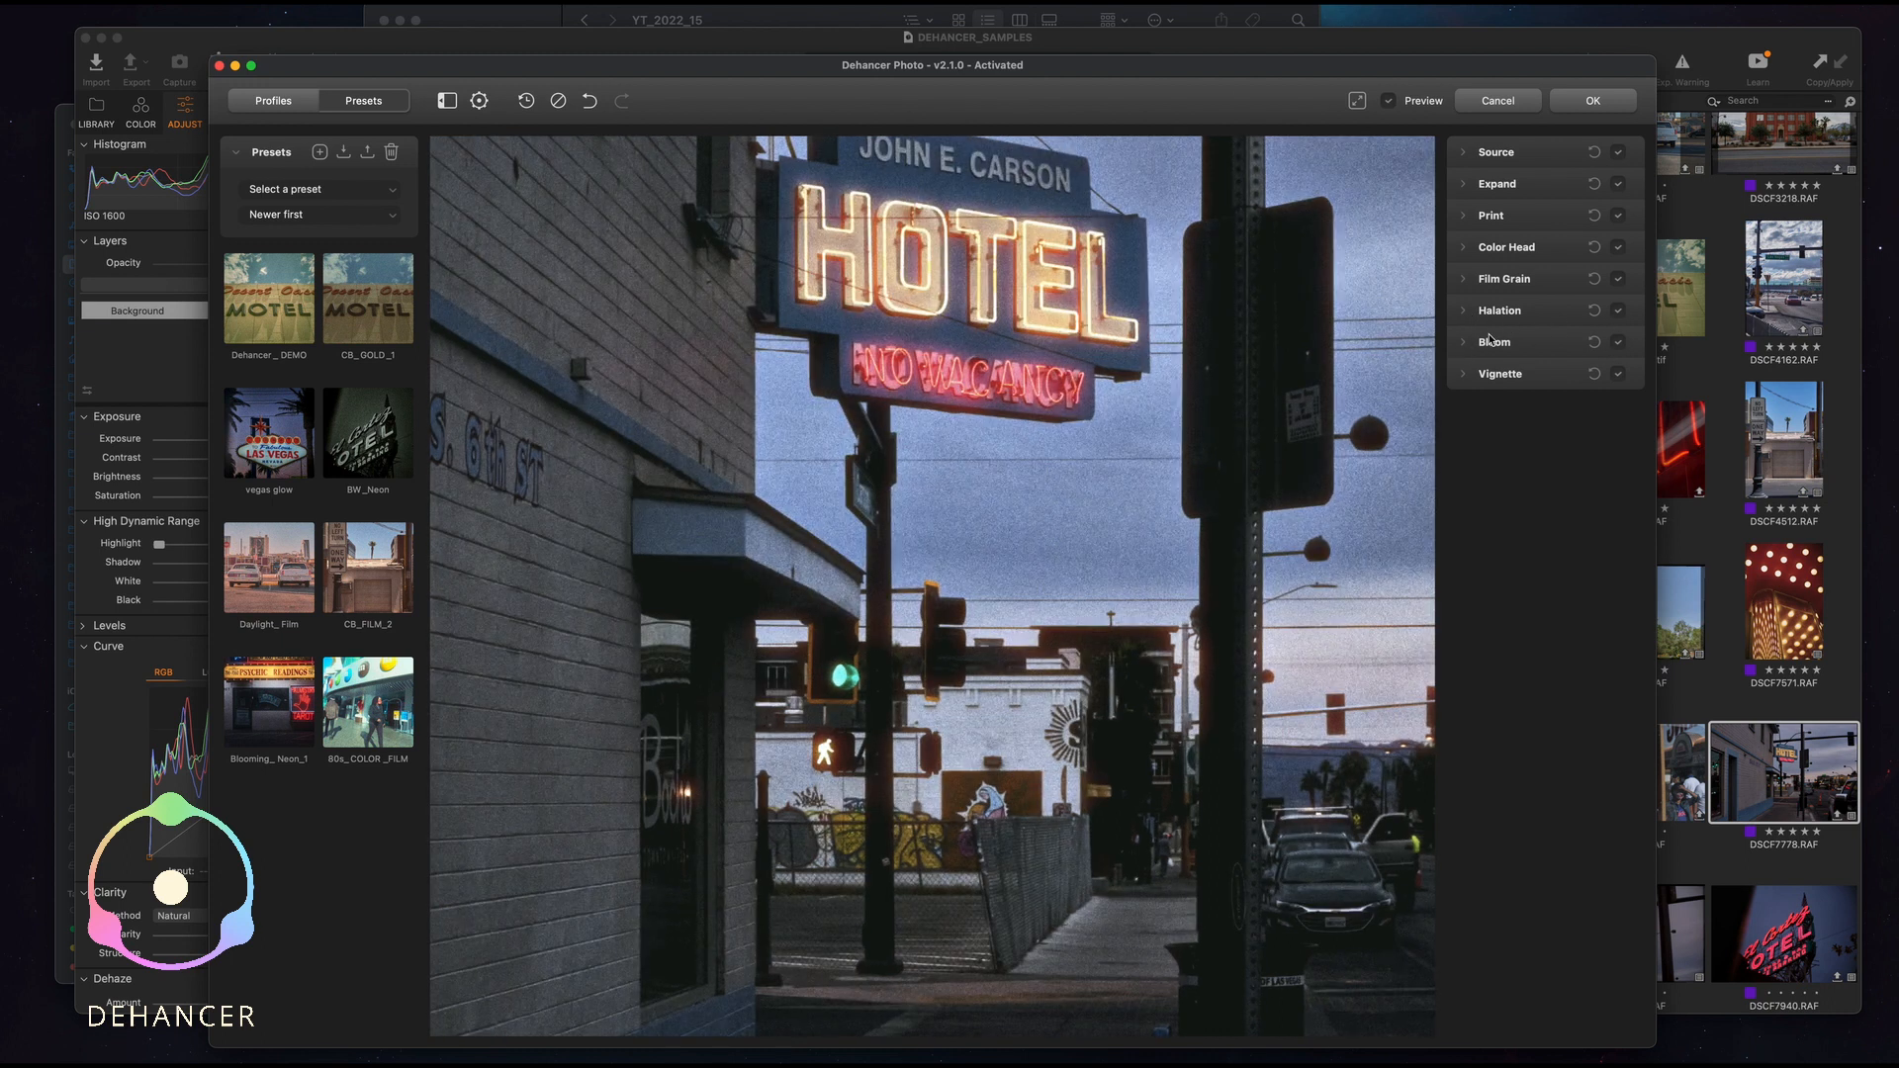
left_click(1619, 313)
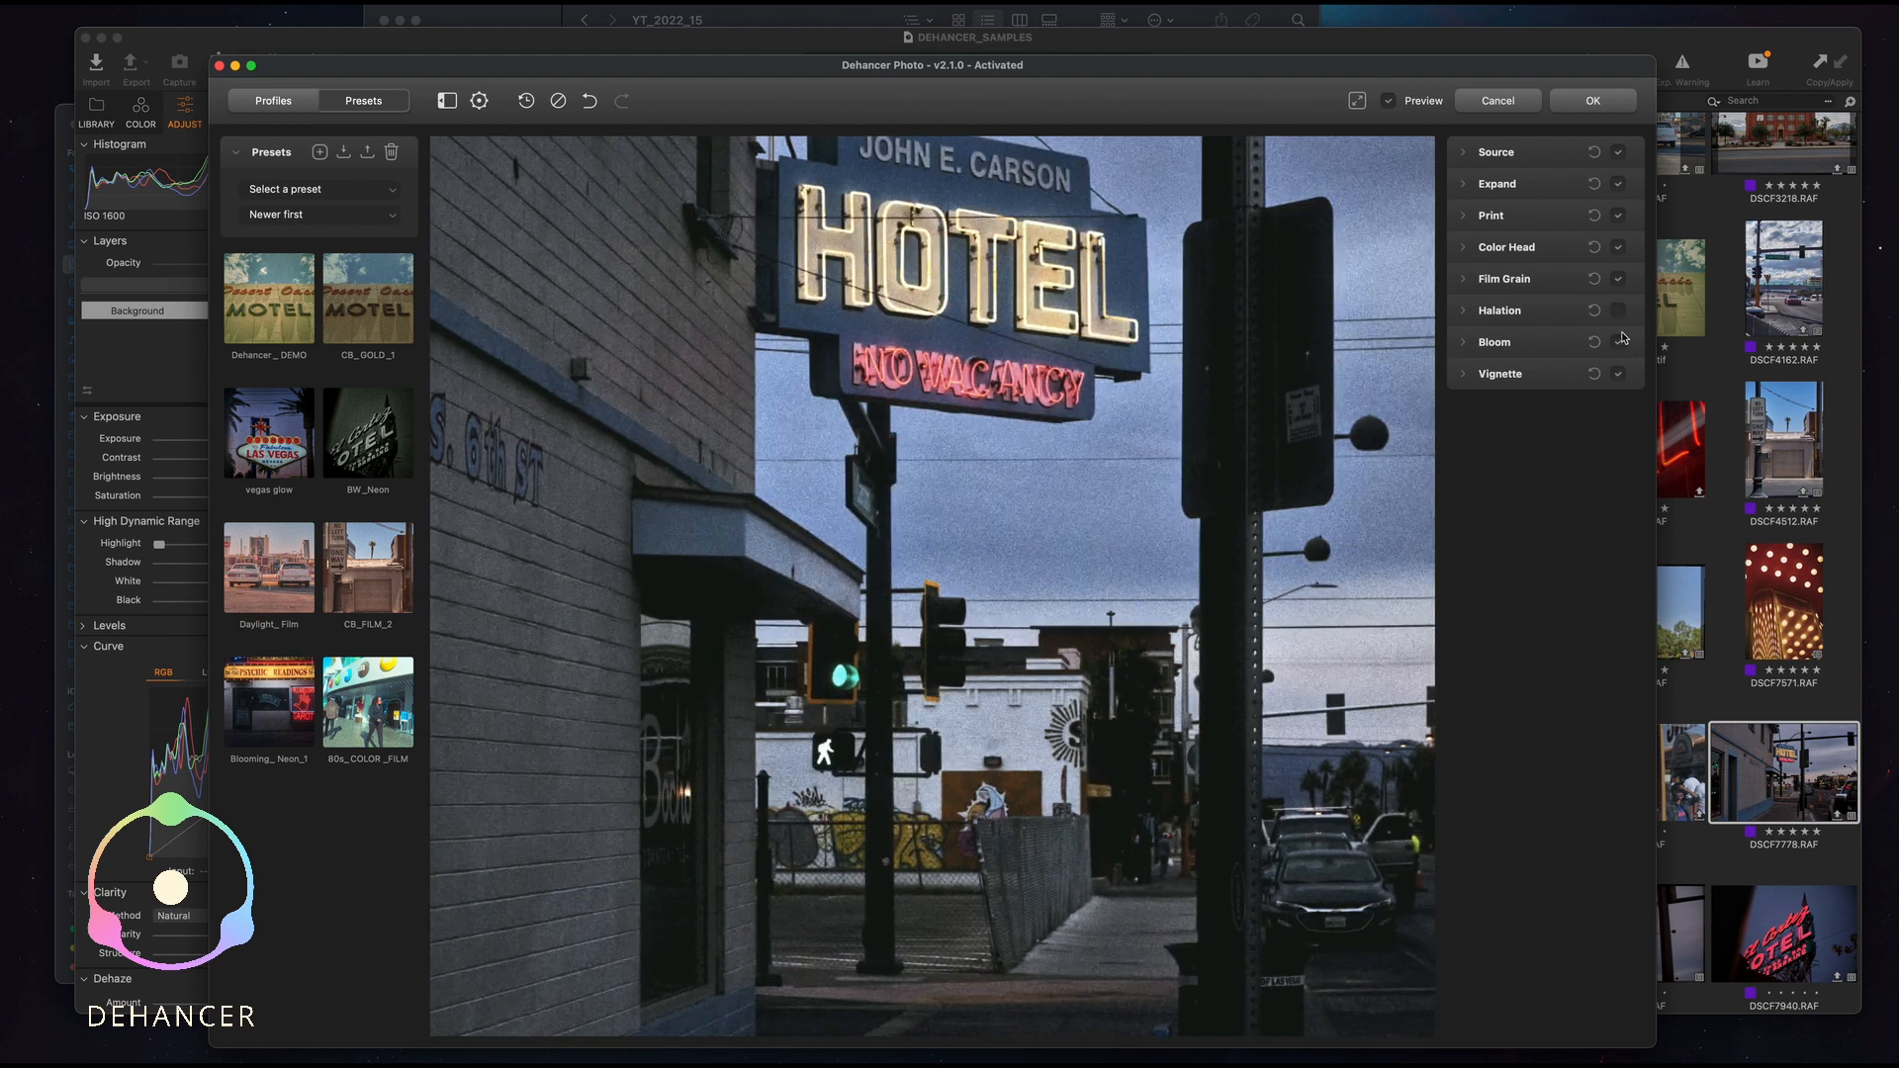
left_click(1467, 347)
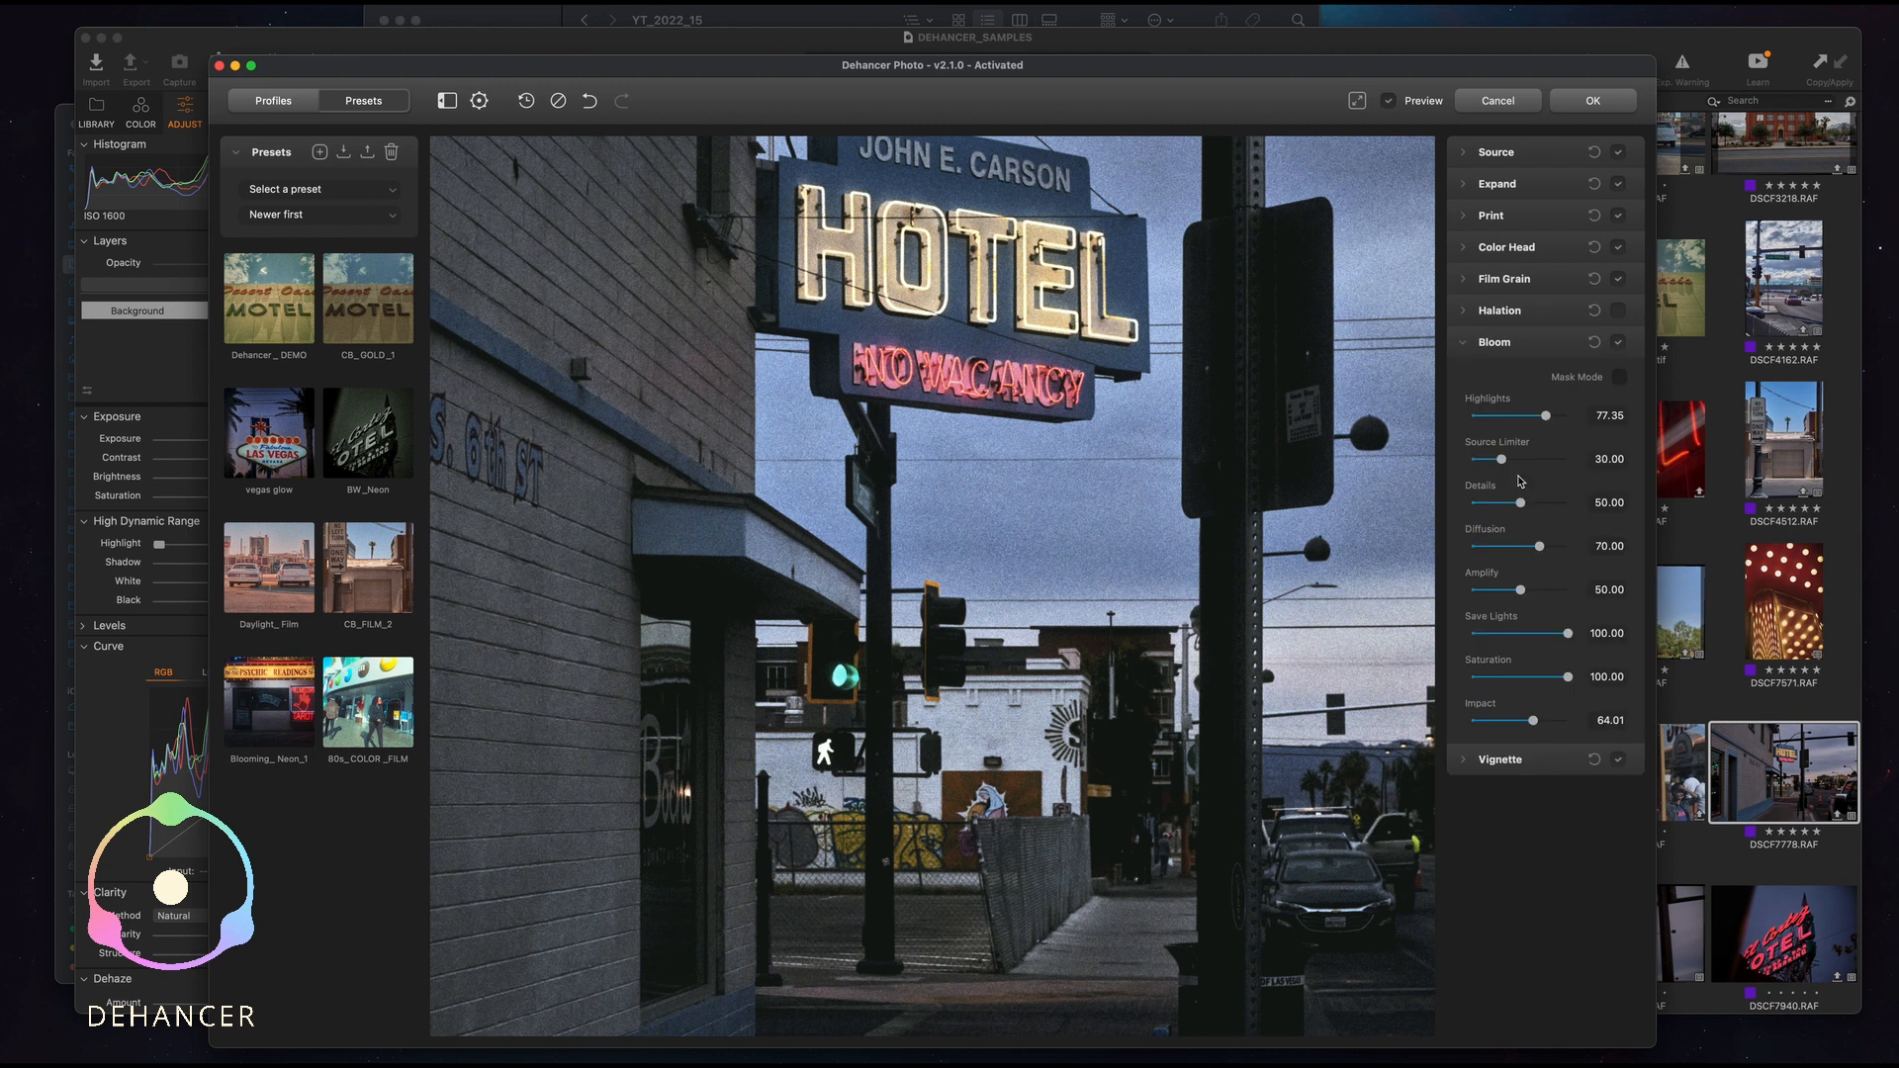
left_click_drag(1521, 590, 1548, 591)
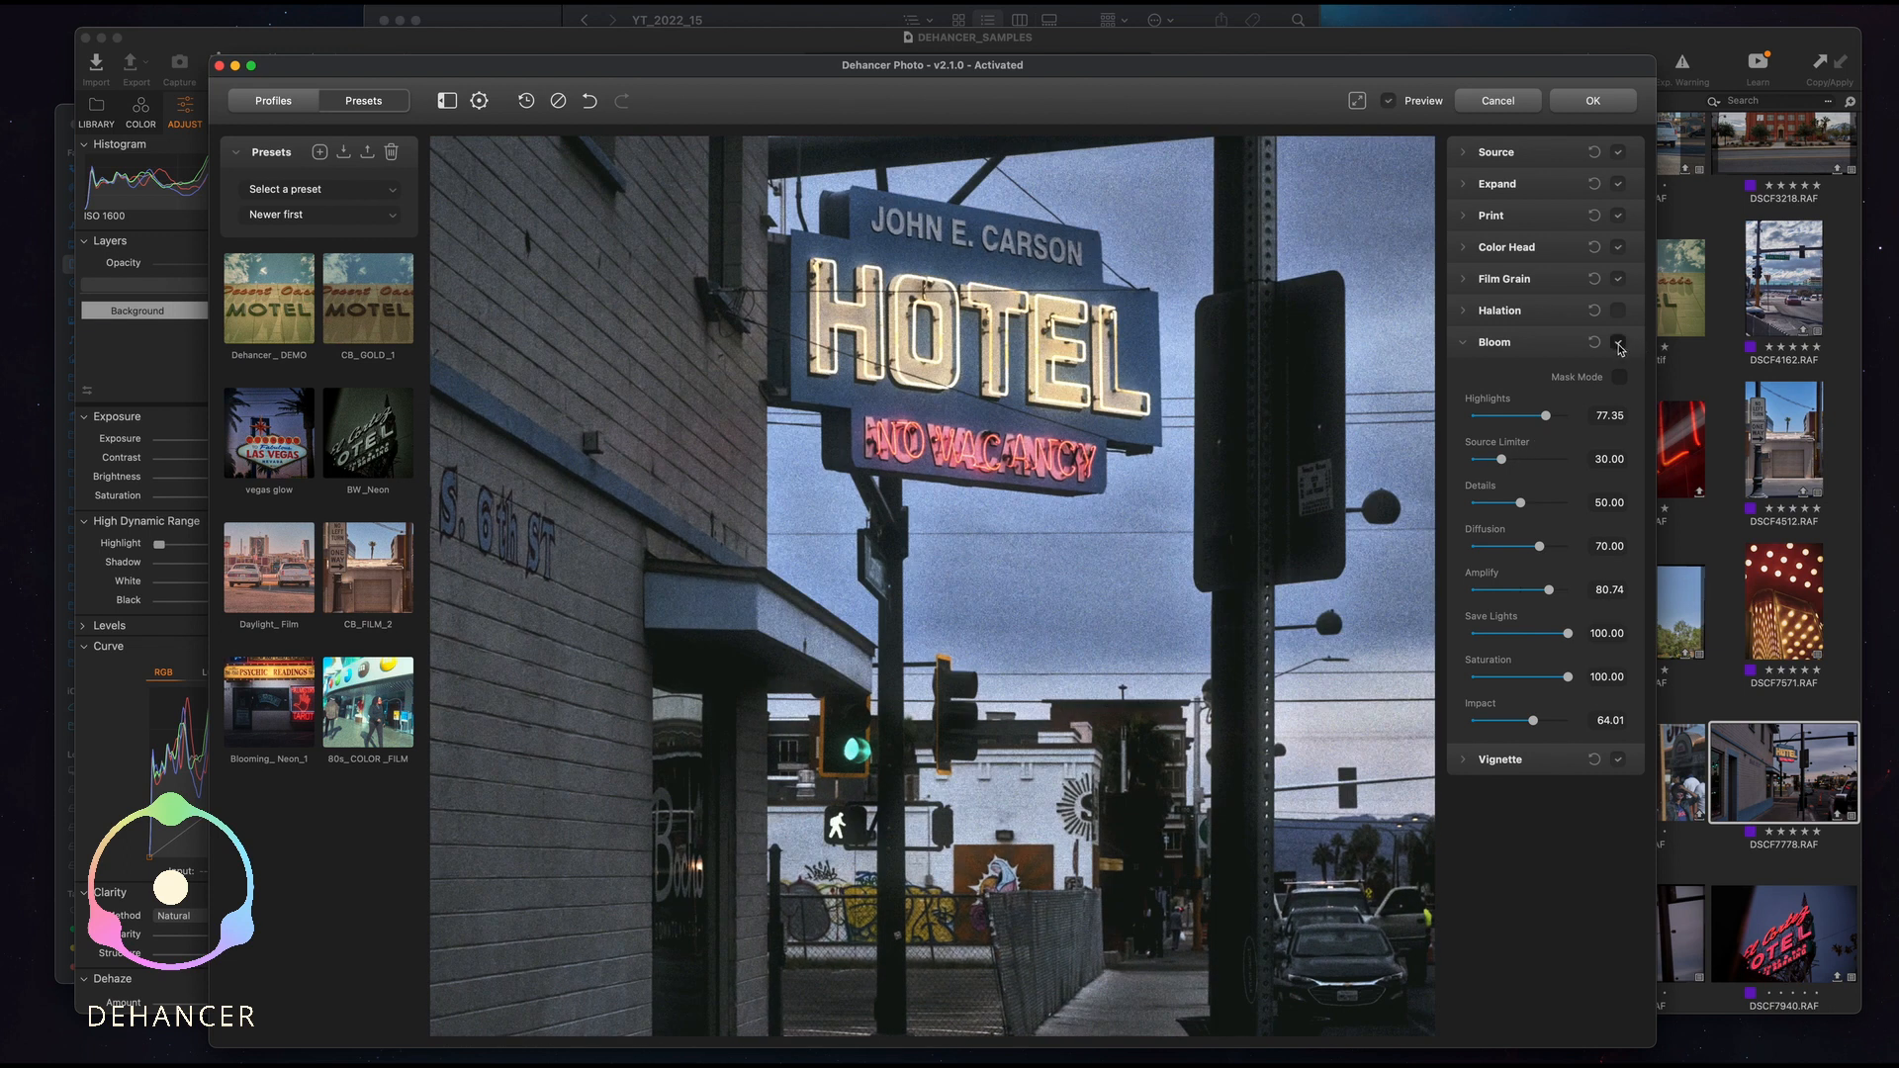
Compare the neon sign with Bloom off and on, leaving Bloom enabled, and turn Halation back on.
left_click(1618, 343)
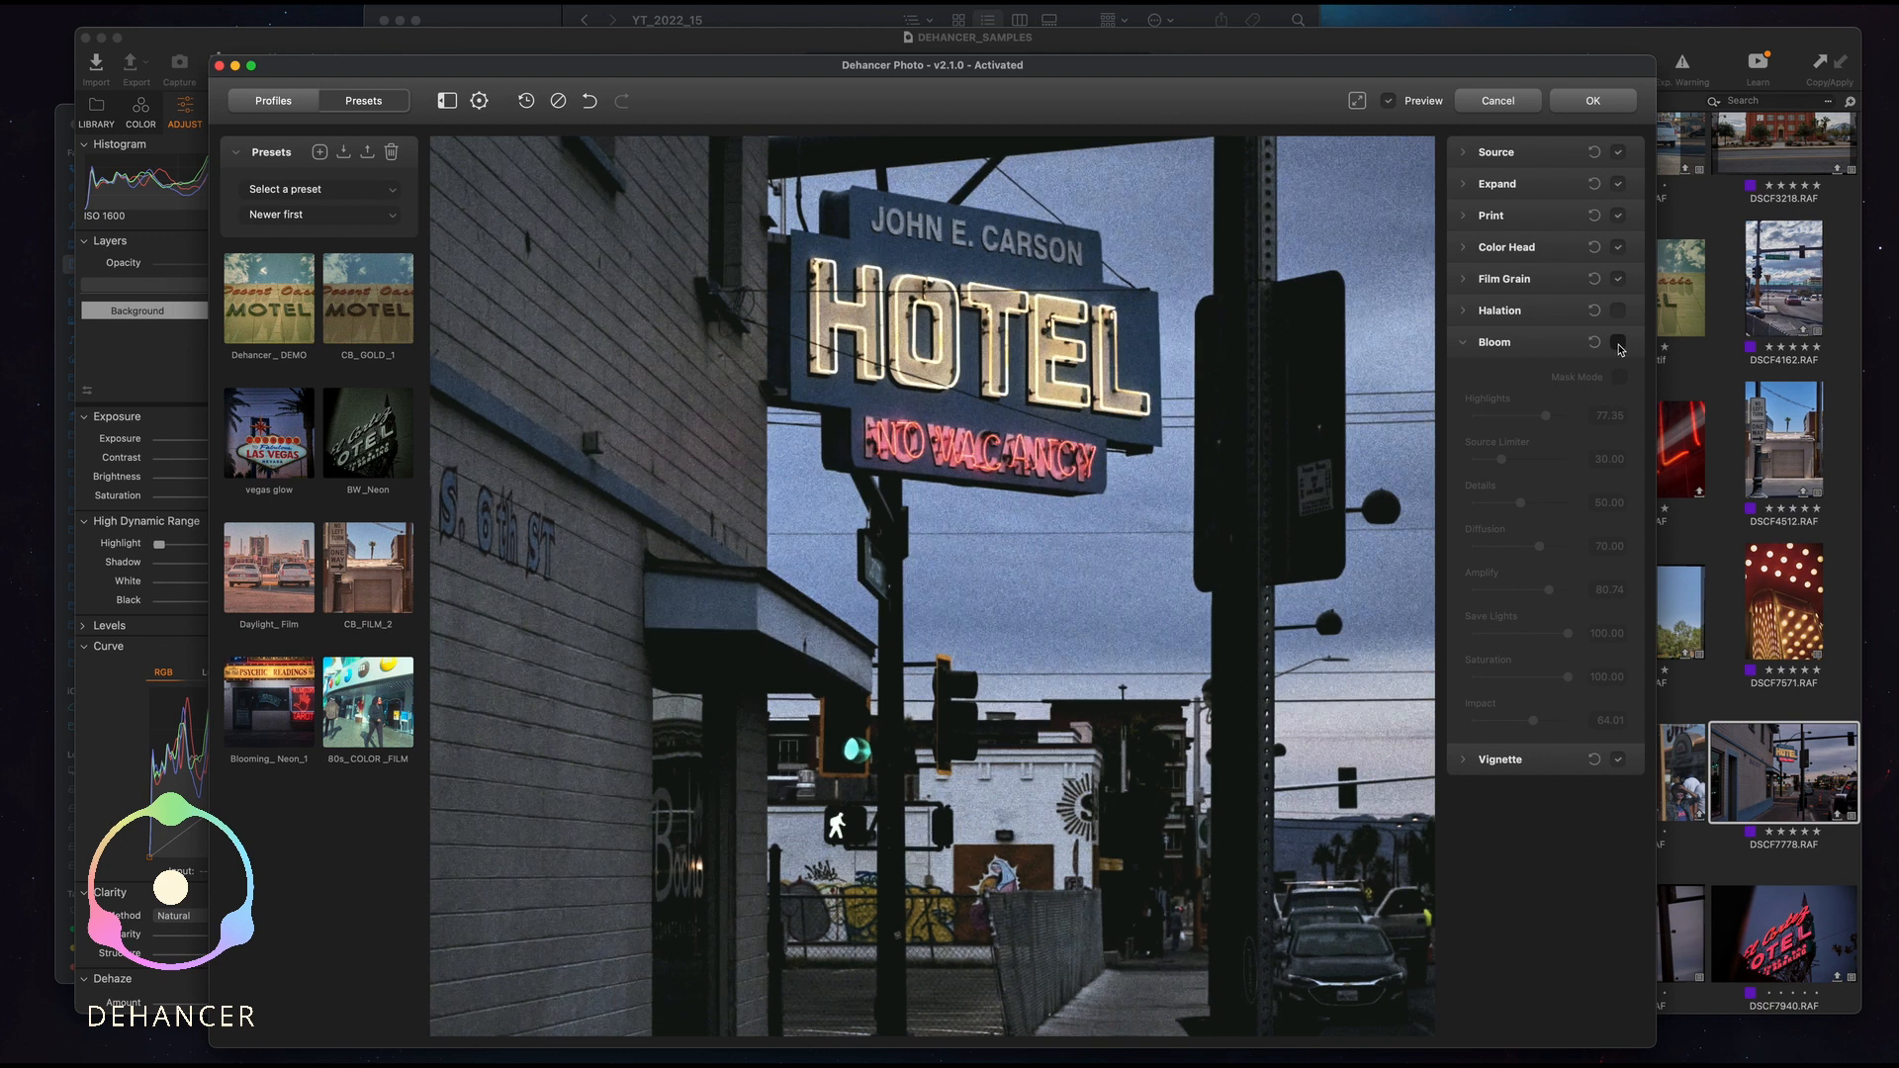
left_click(1618, 343)
left_click(1618, 343)
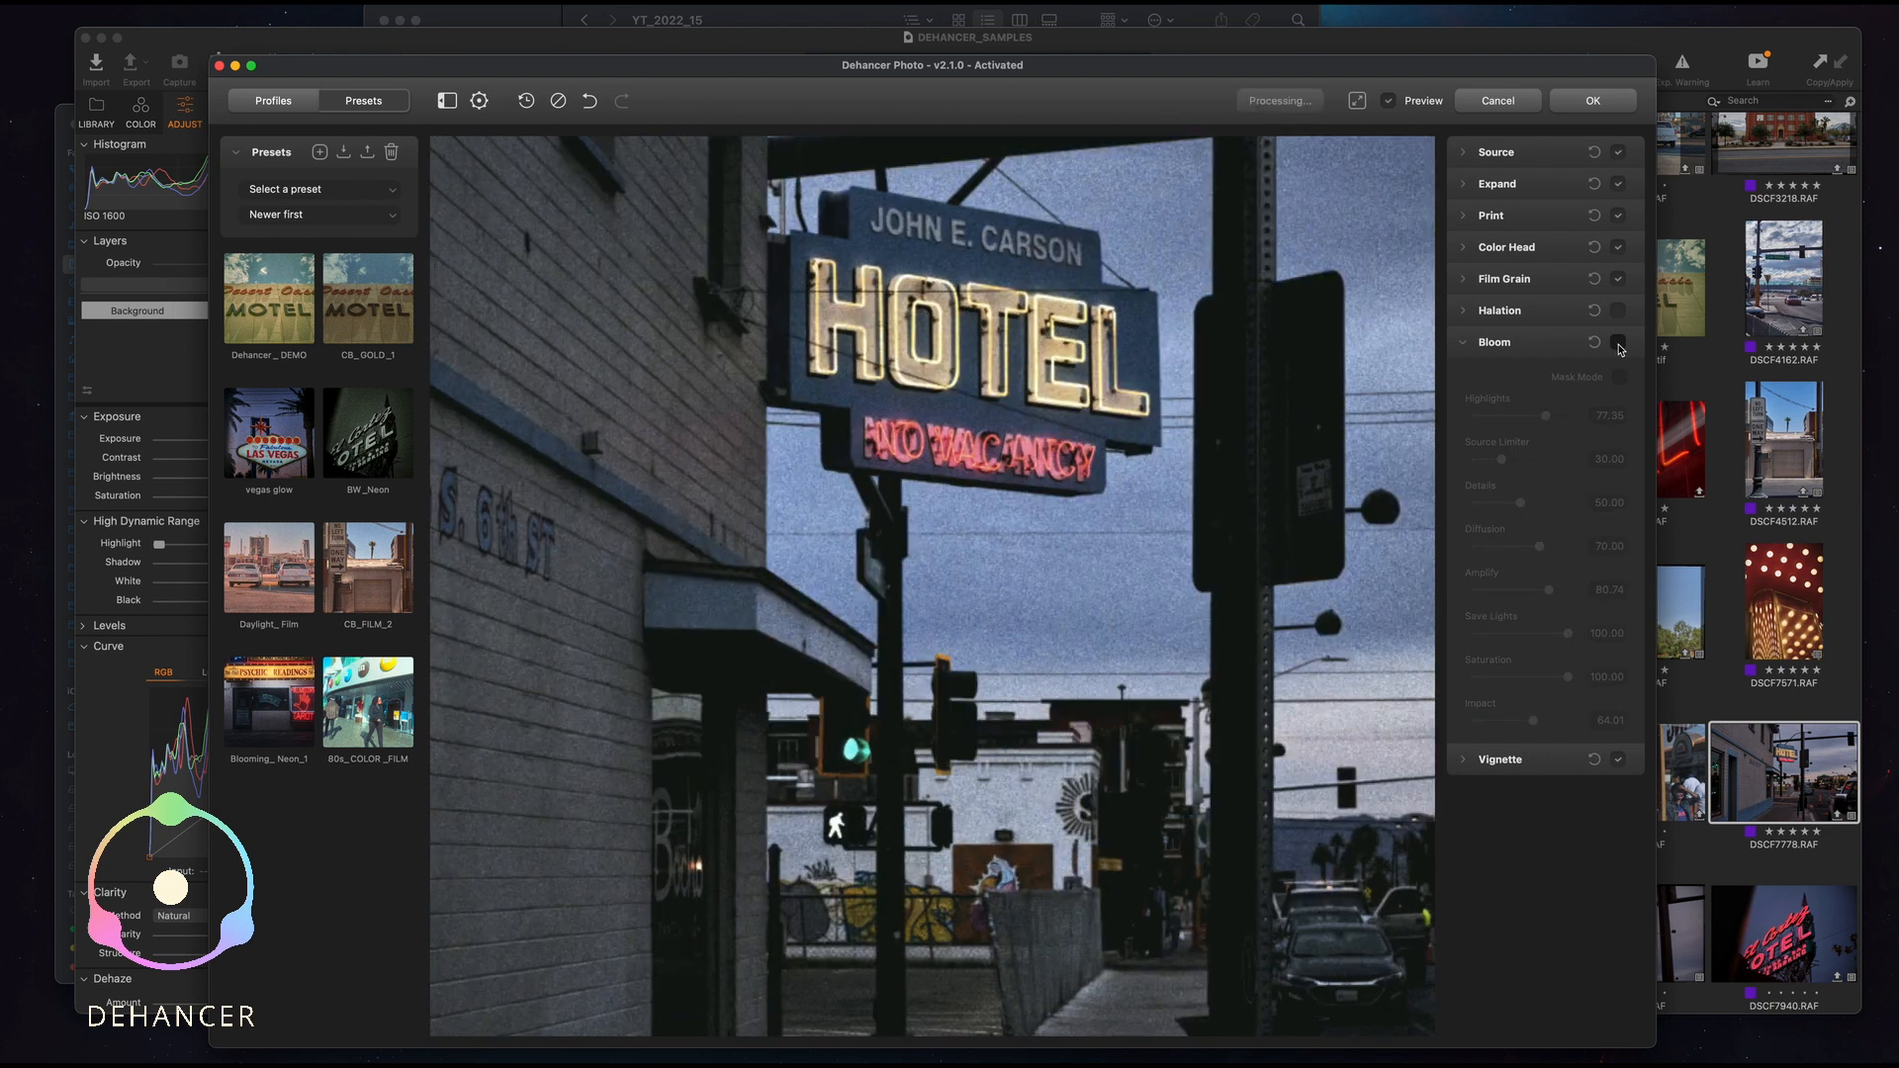
left_click(1618, 343)
left_click(1465, 342)
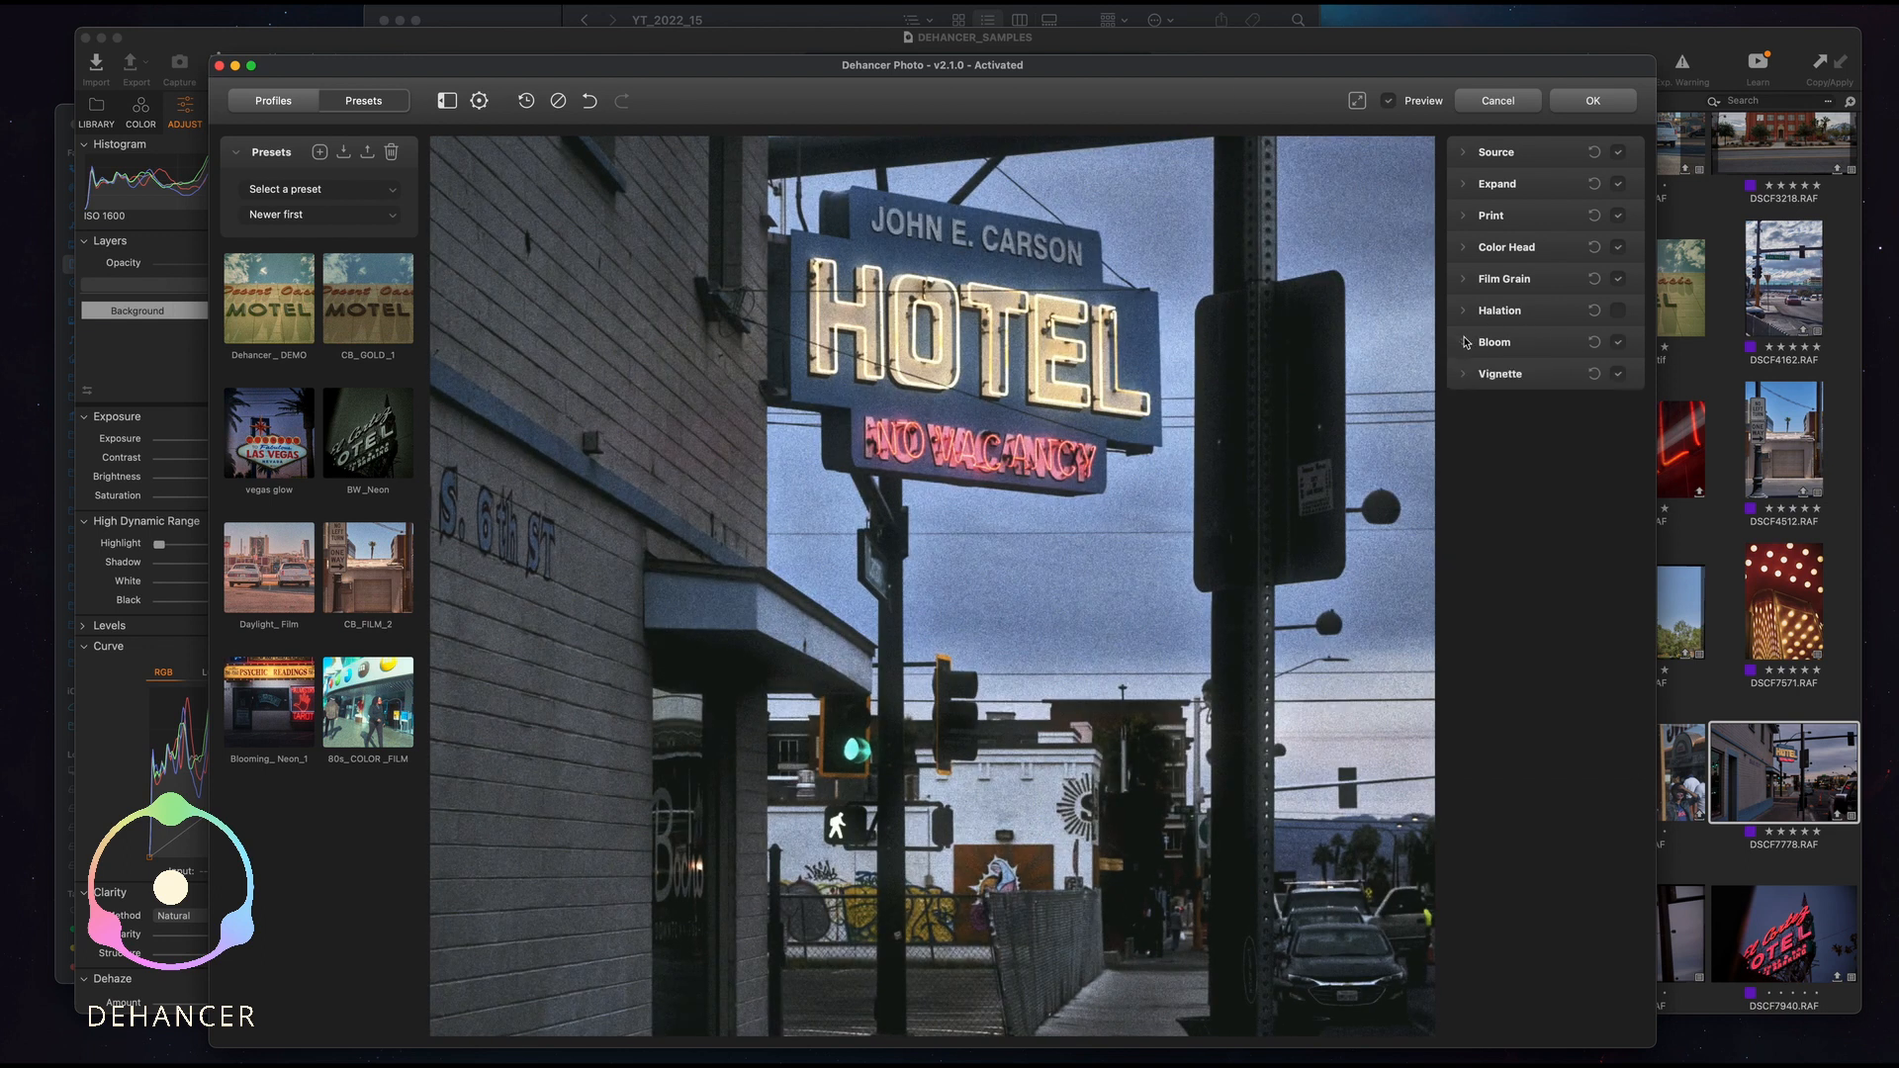
left_click(1619, 311)
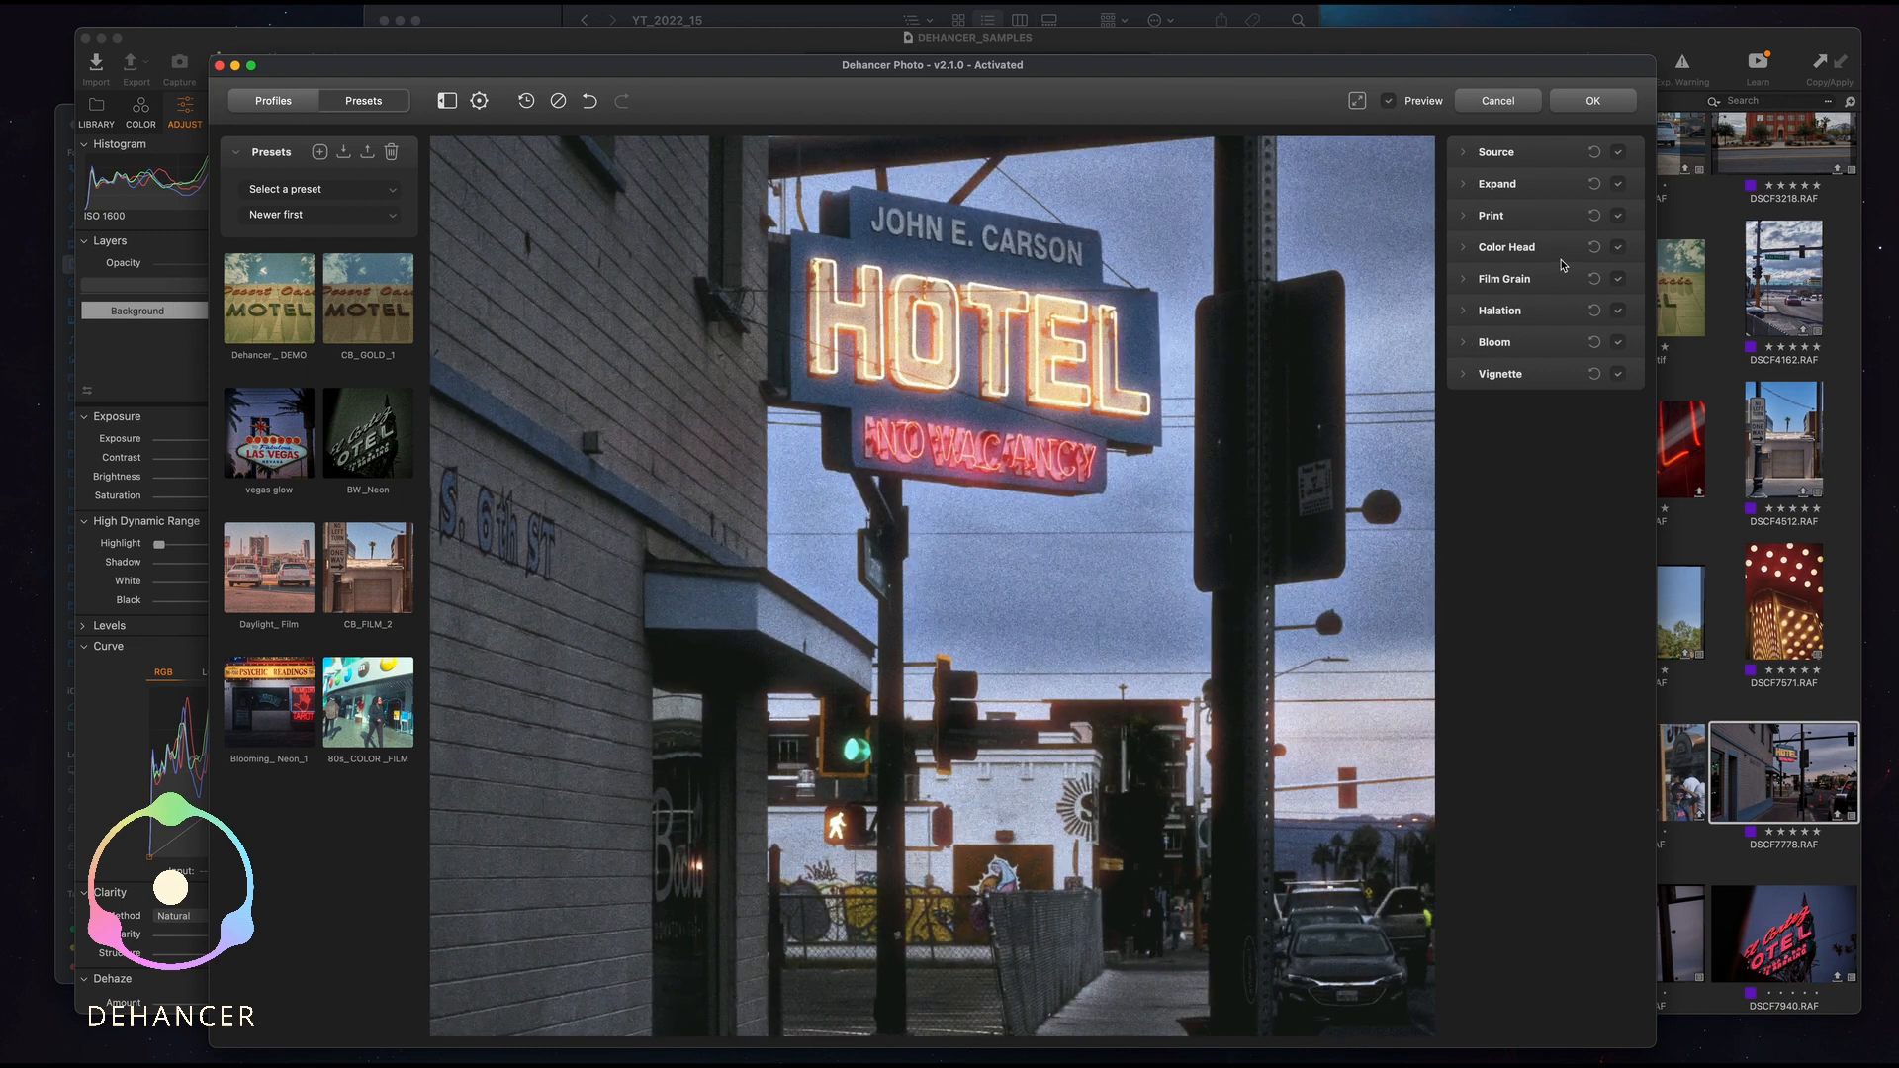
Set the Expand Black Point to about -1.15.
left_click(1476, 156)
left_click(1477, 164)
left_click(1477, 183)
left_click_drag(1508, 239, 1508, 239)
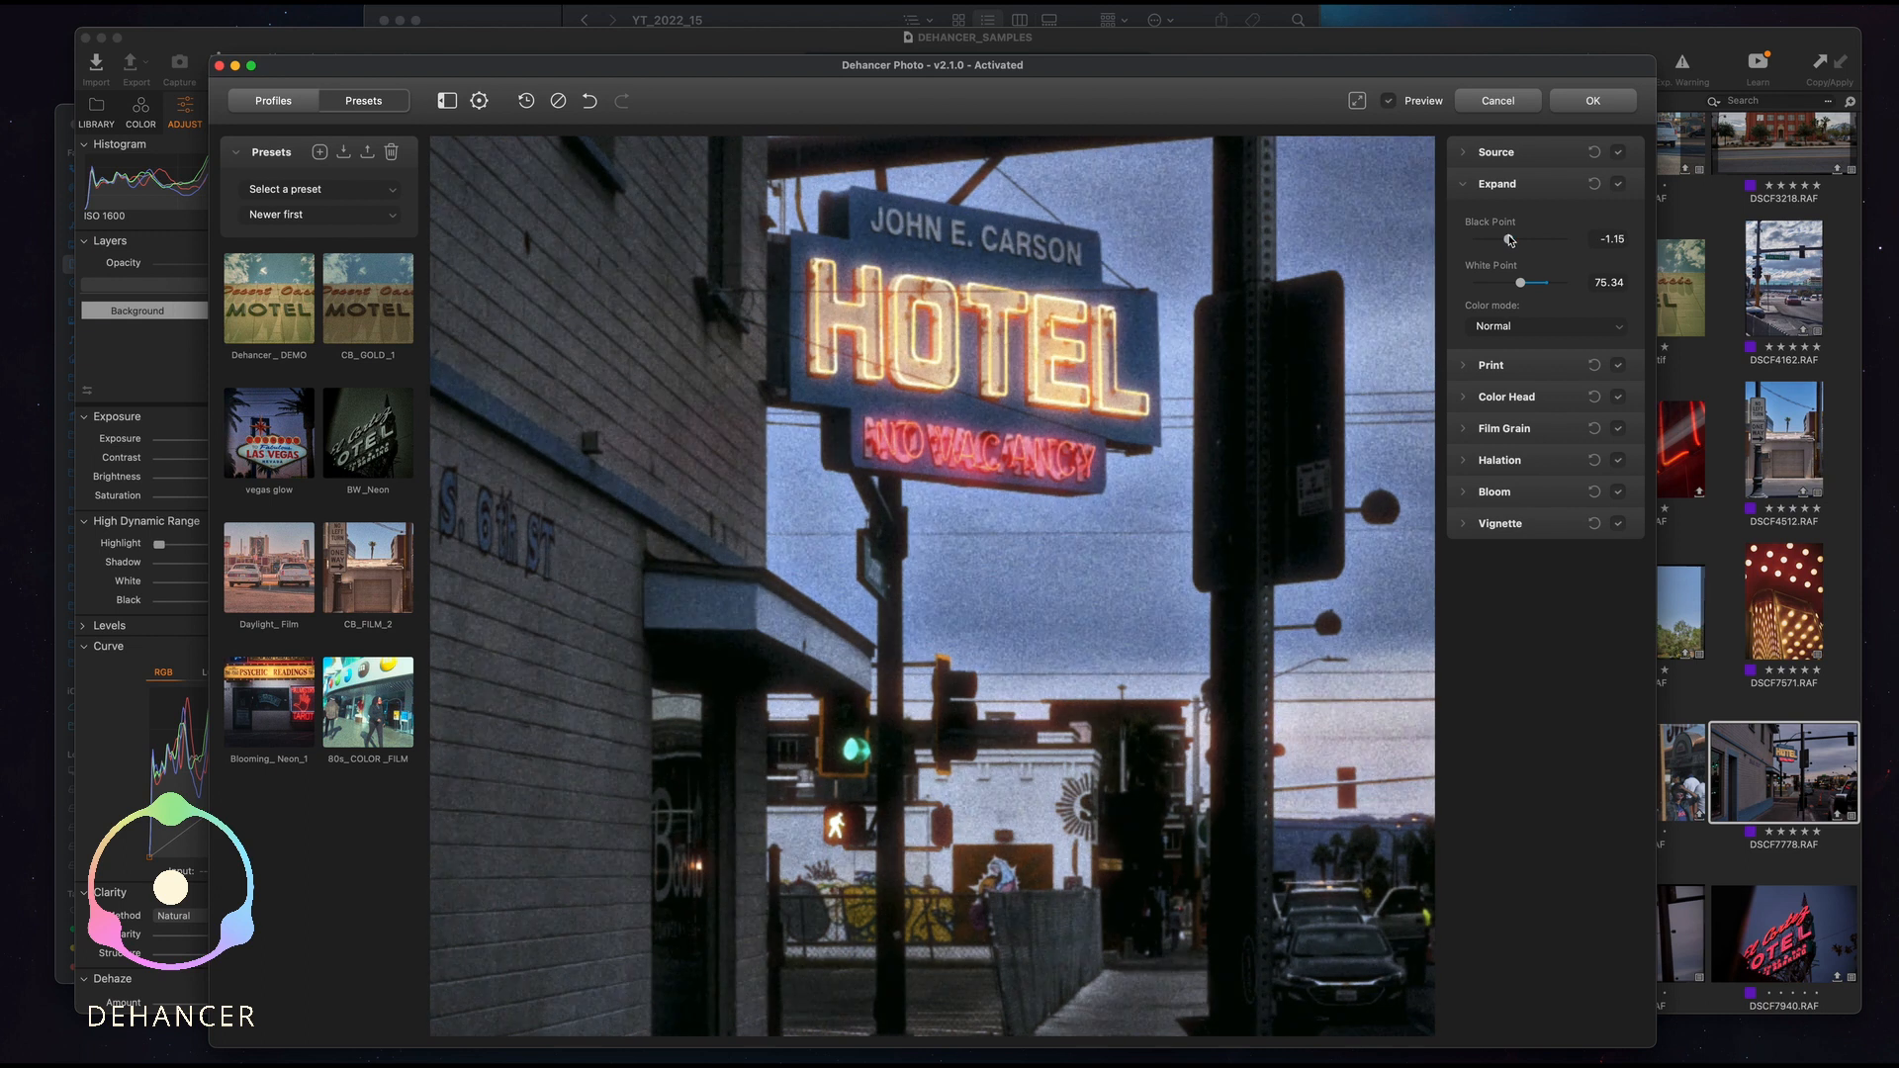
Cool the whole hotel photo by setting the Source Temperature Comp. to about -36.32.
left_click(1365, 104)
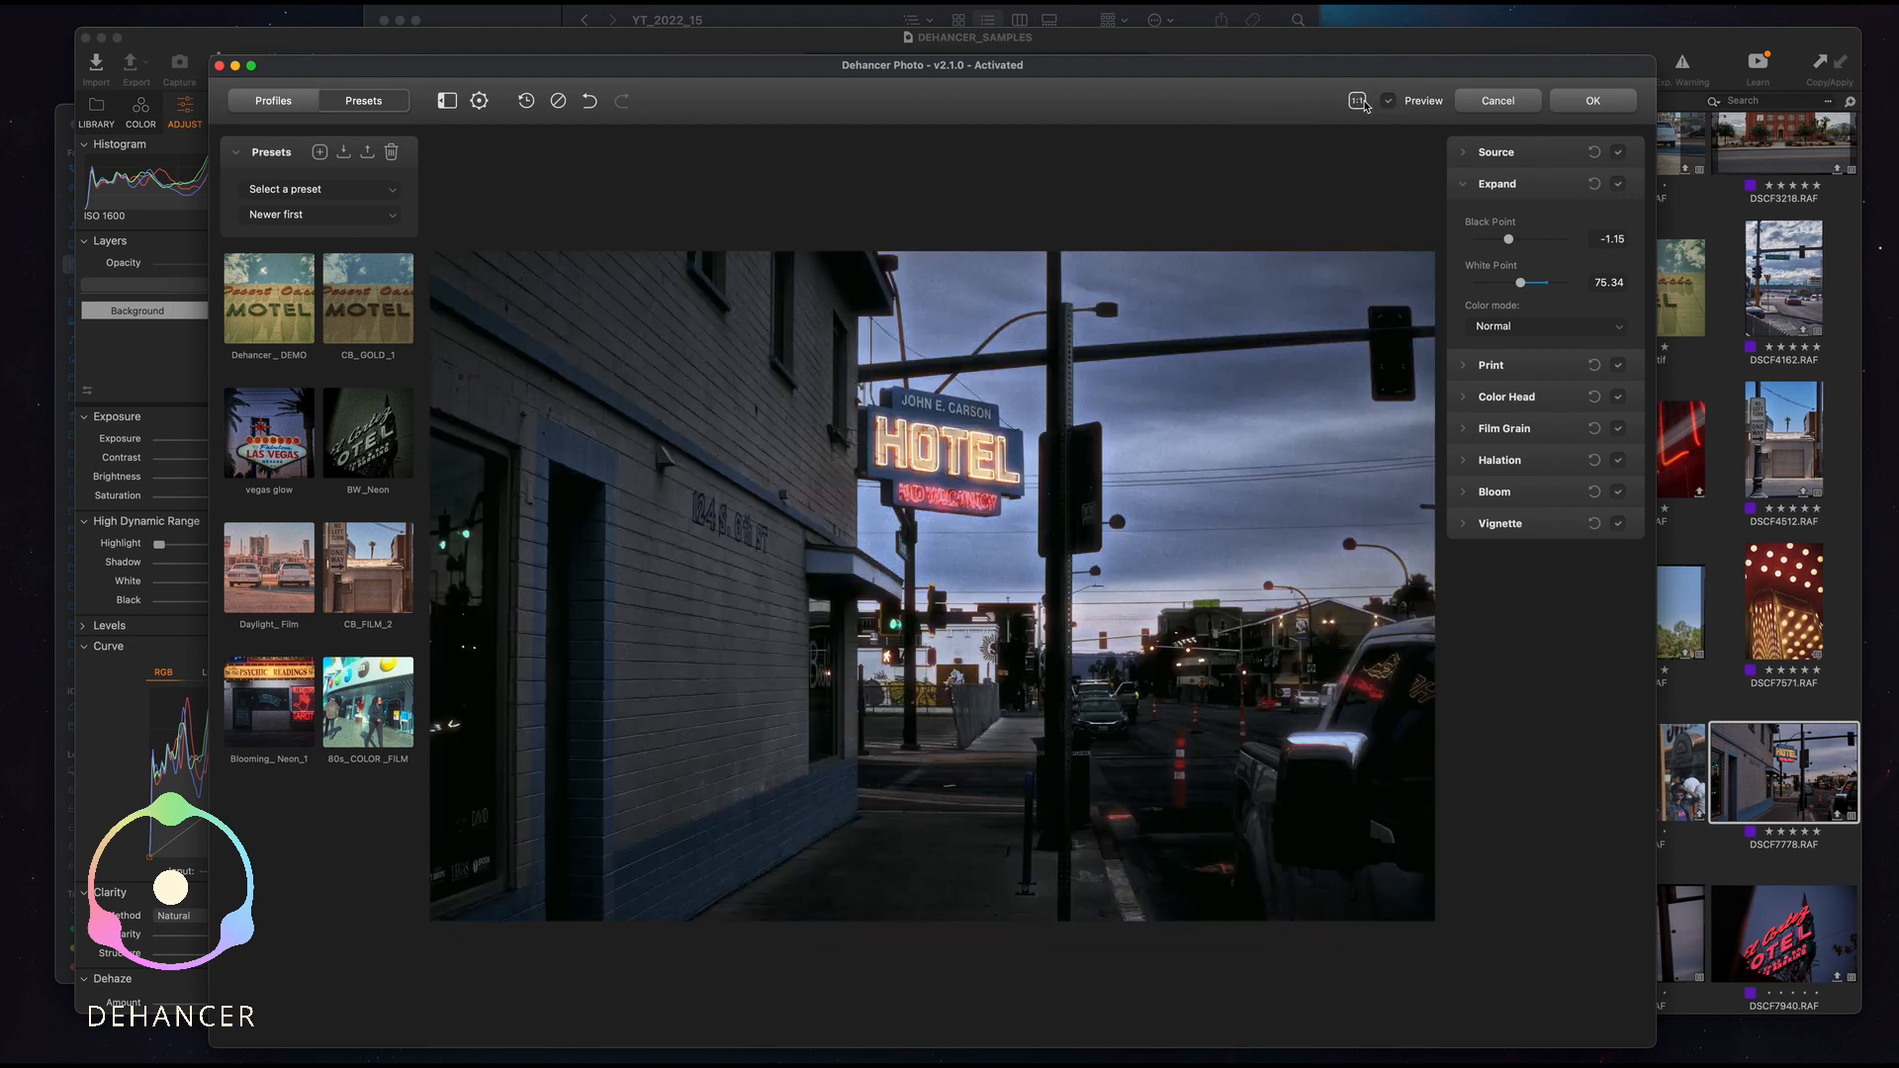
left_click(1473, 157)
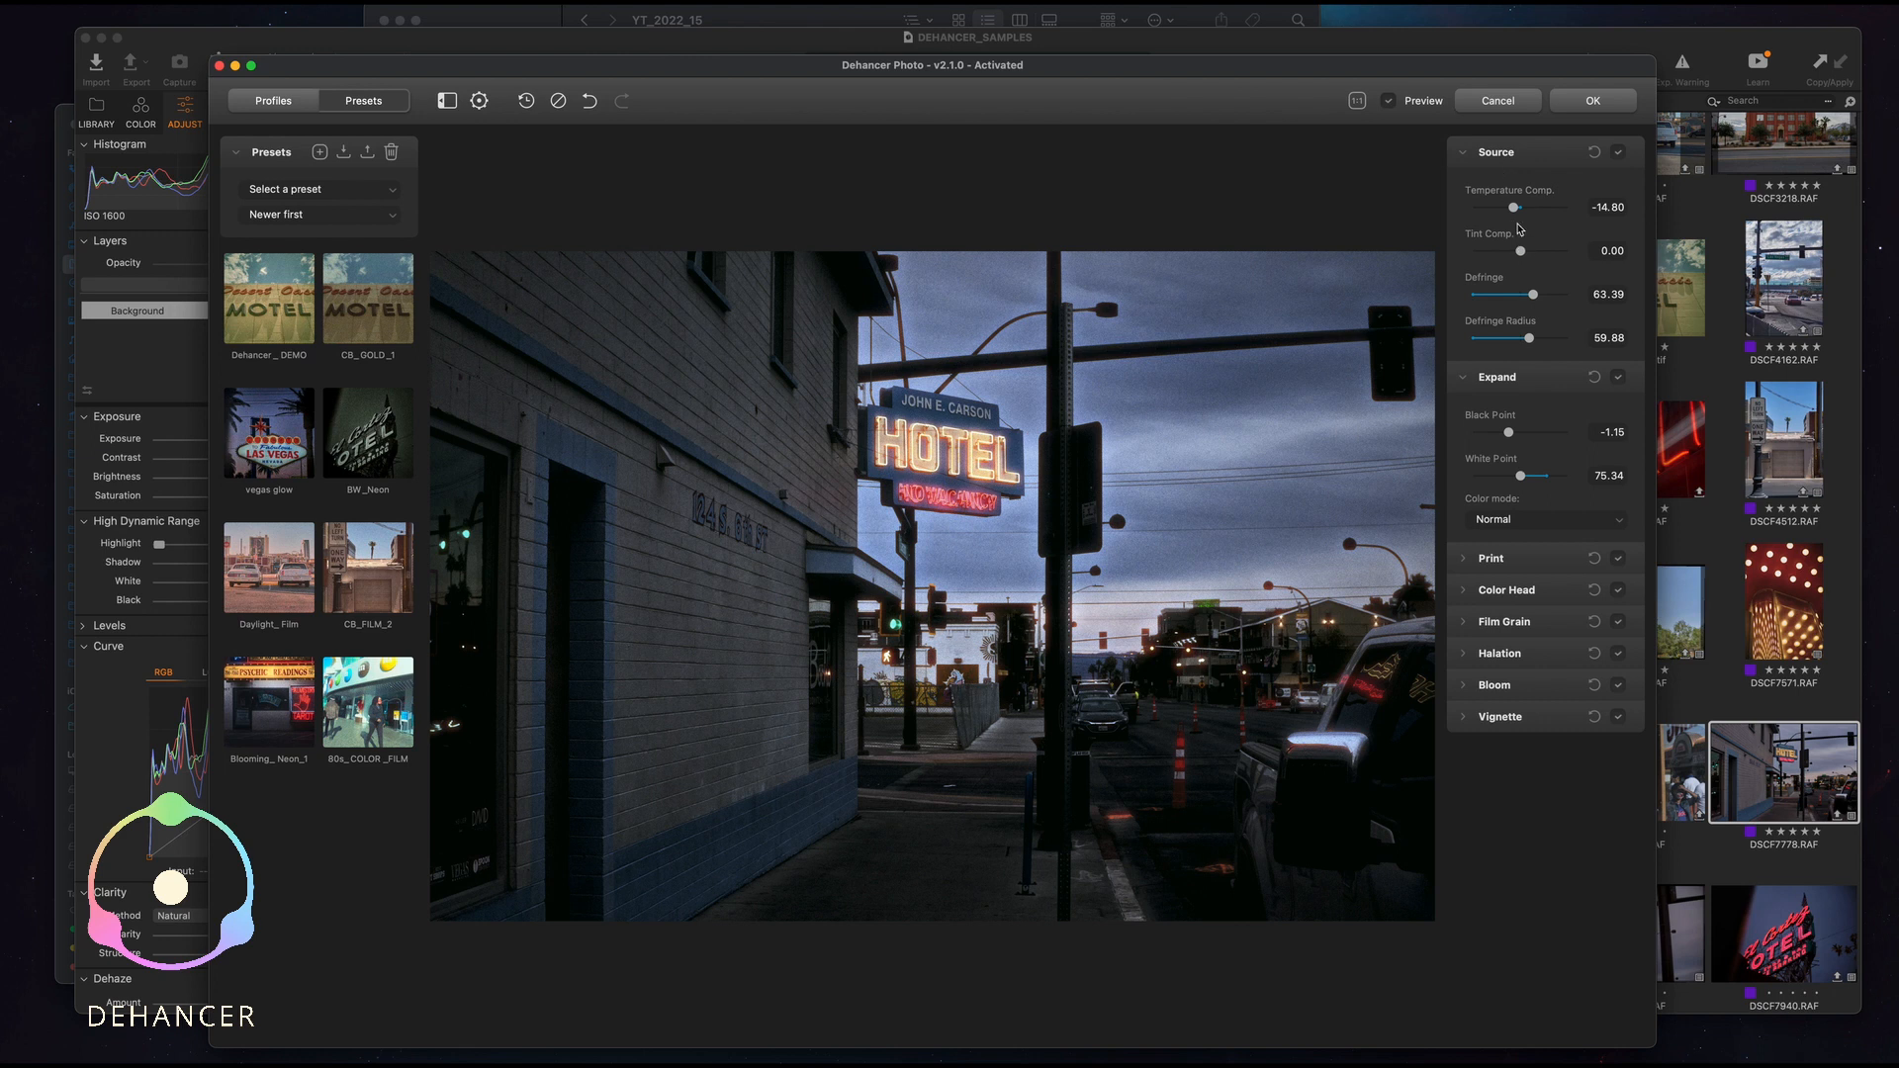
left_click_drag(1514, 208, 1504, 210)
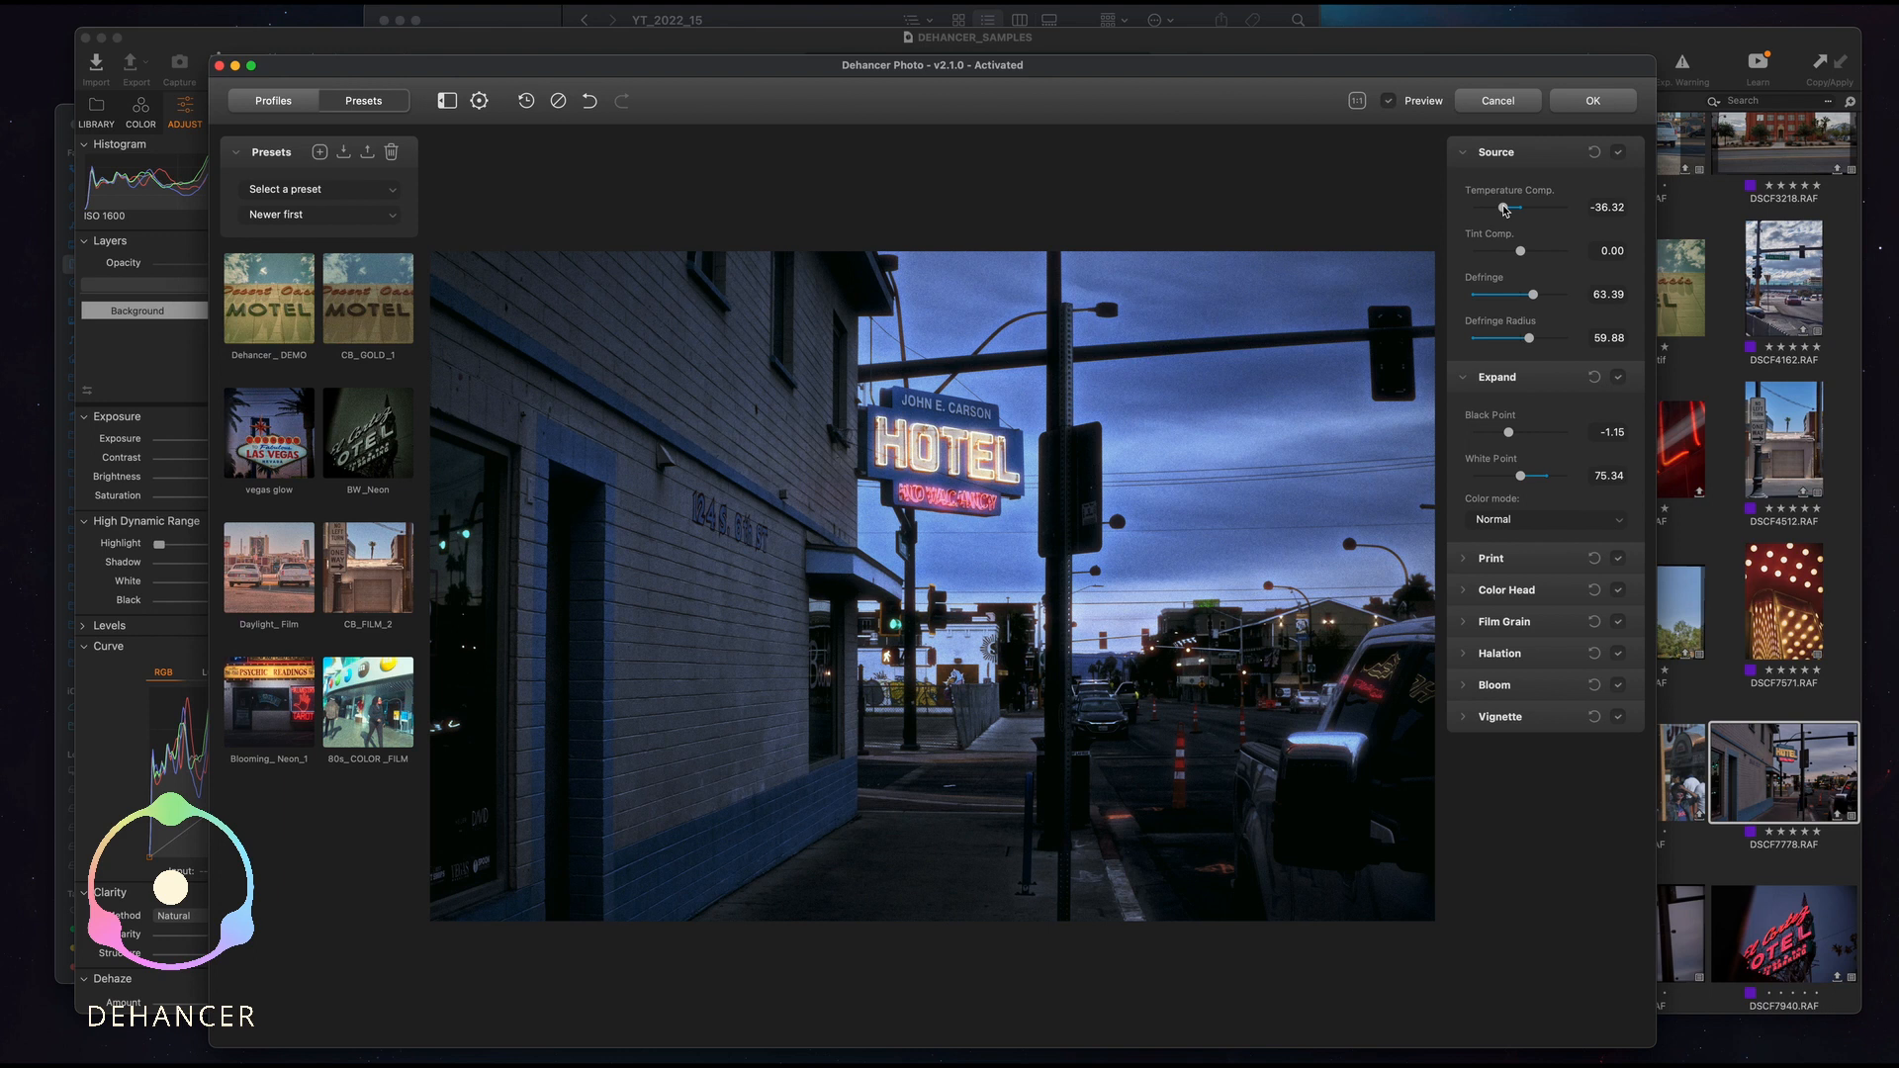
left_click(1463, 153)
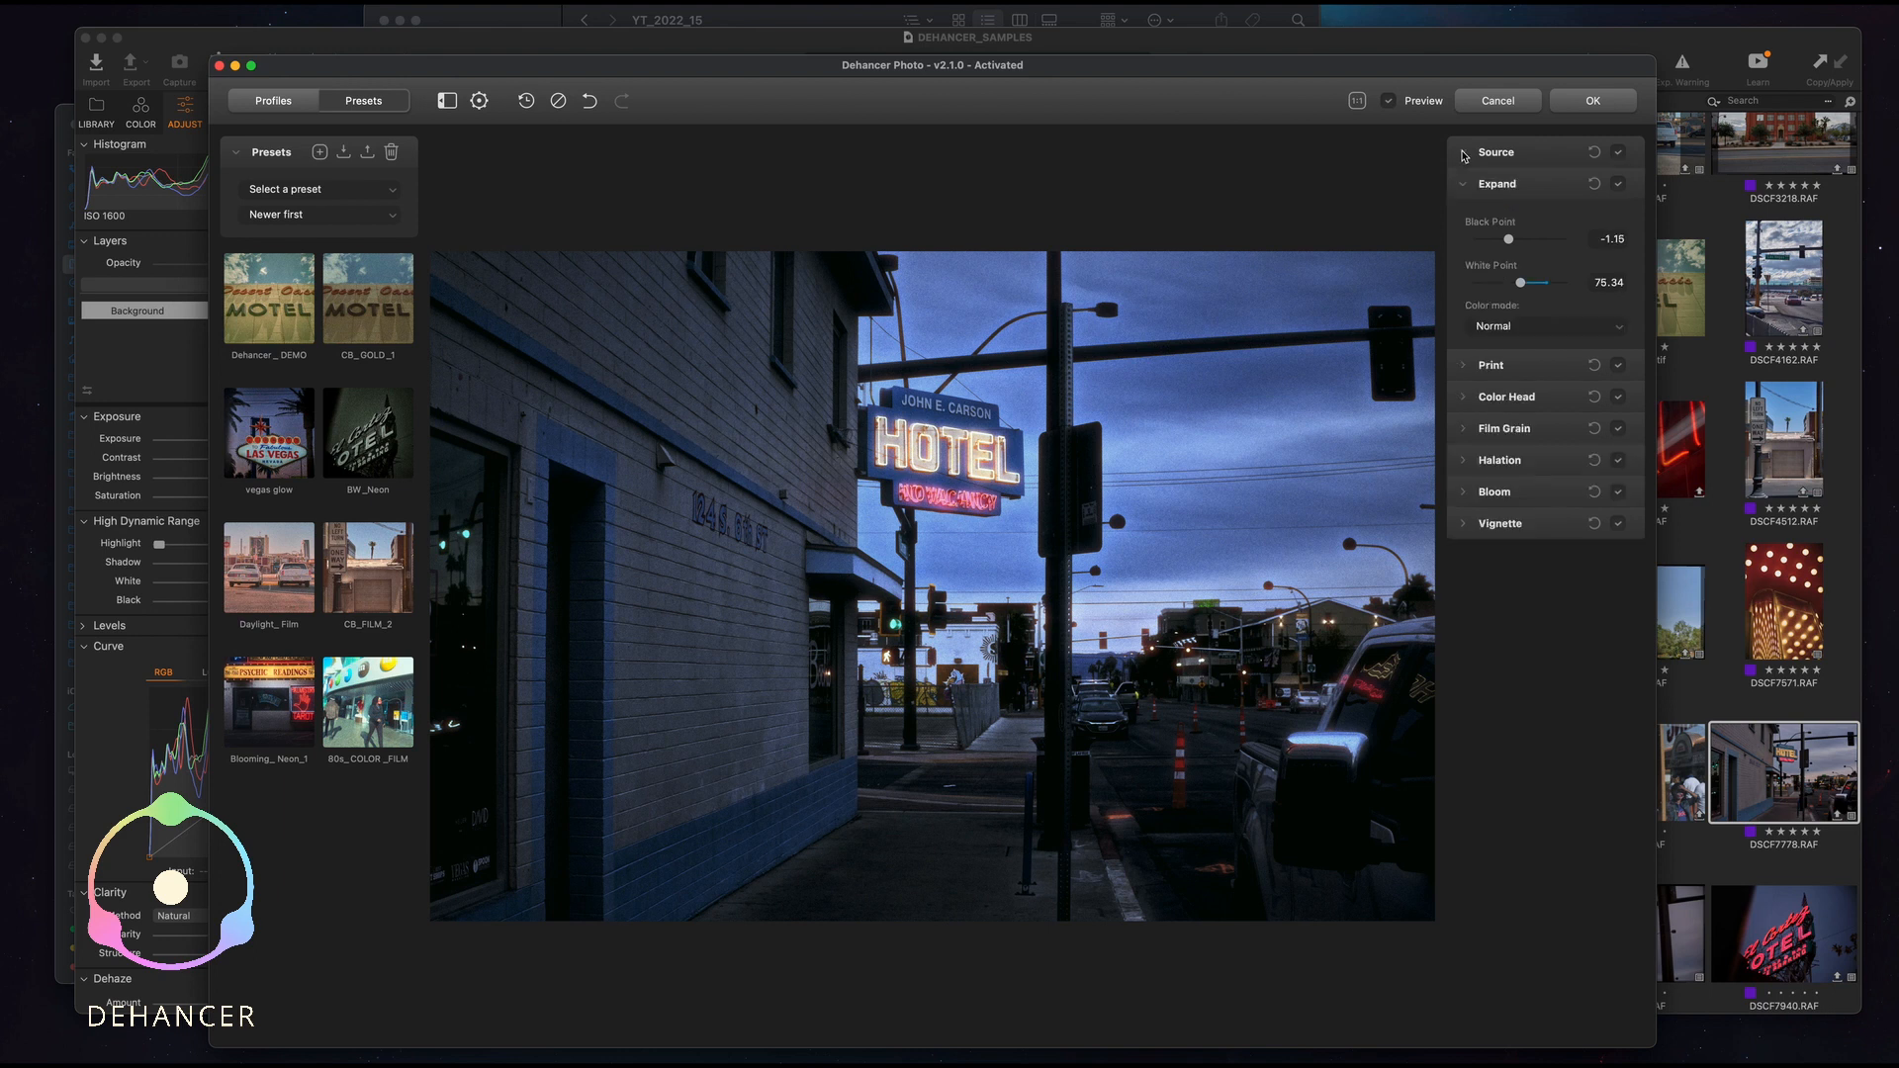
Set the Vignette Exposure to about -1.56 and its Size to about 80.63.
left_click(1462, 524)
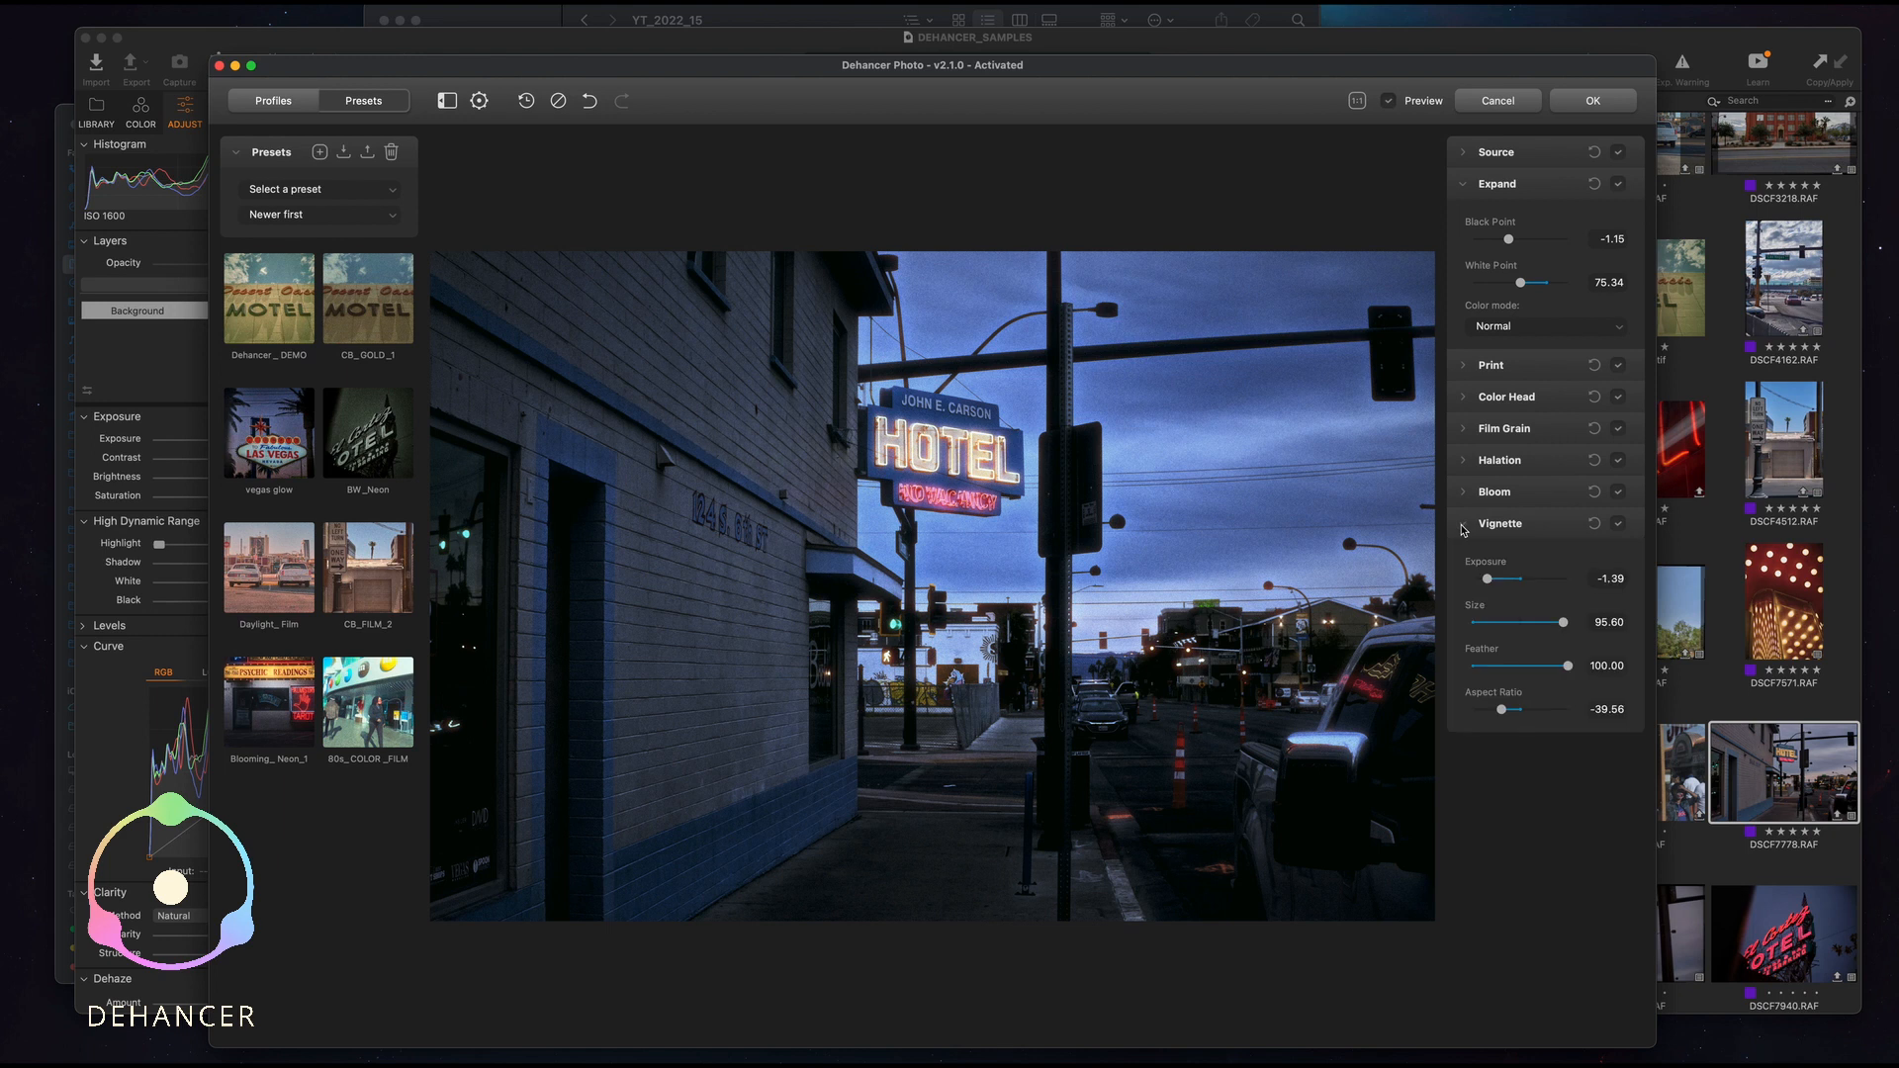
left_click_drag(1491, 582, 1552, 633)
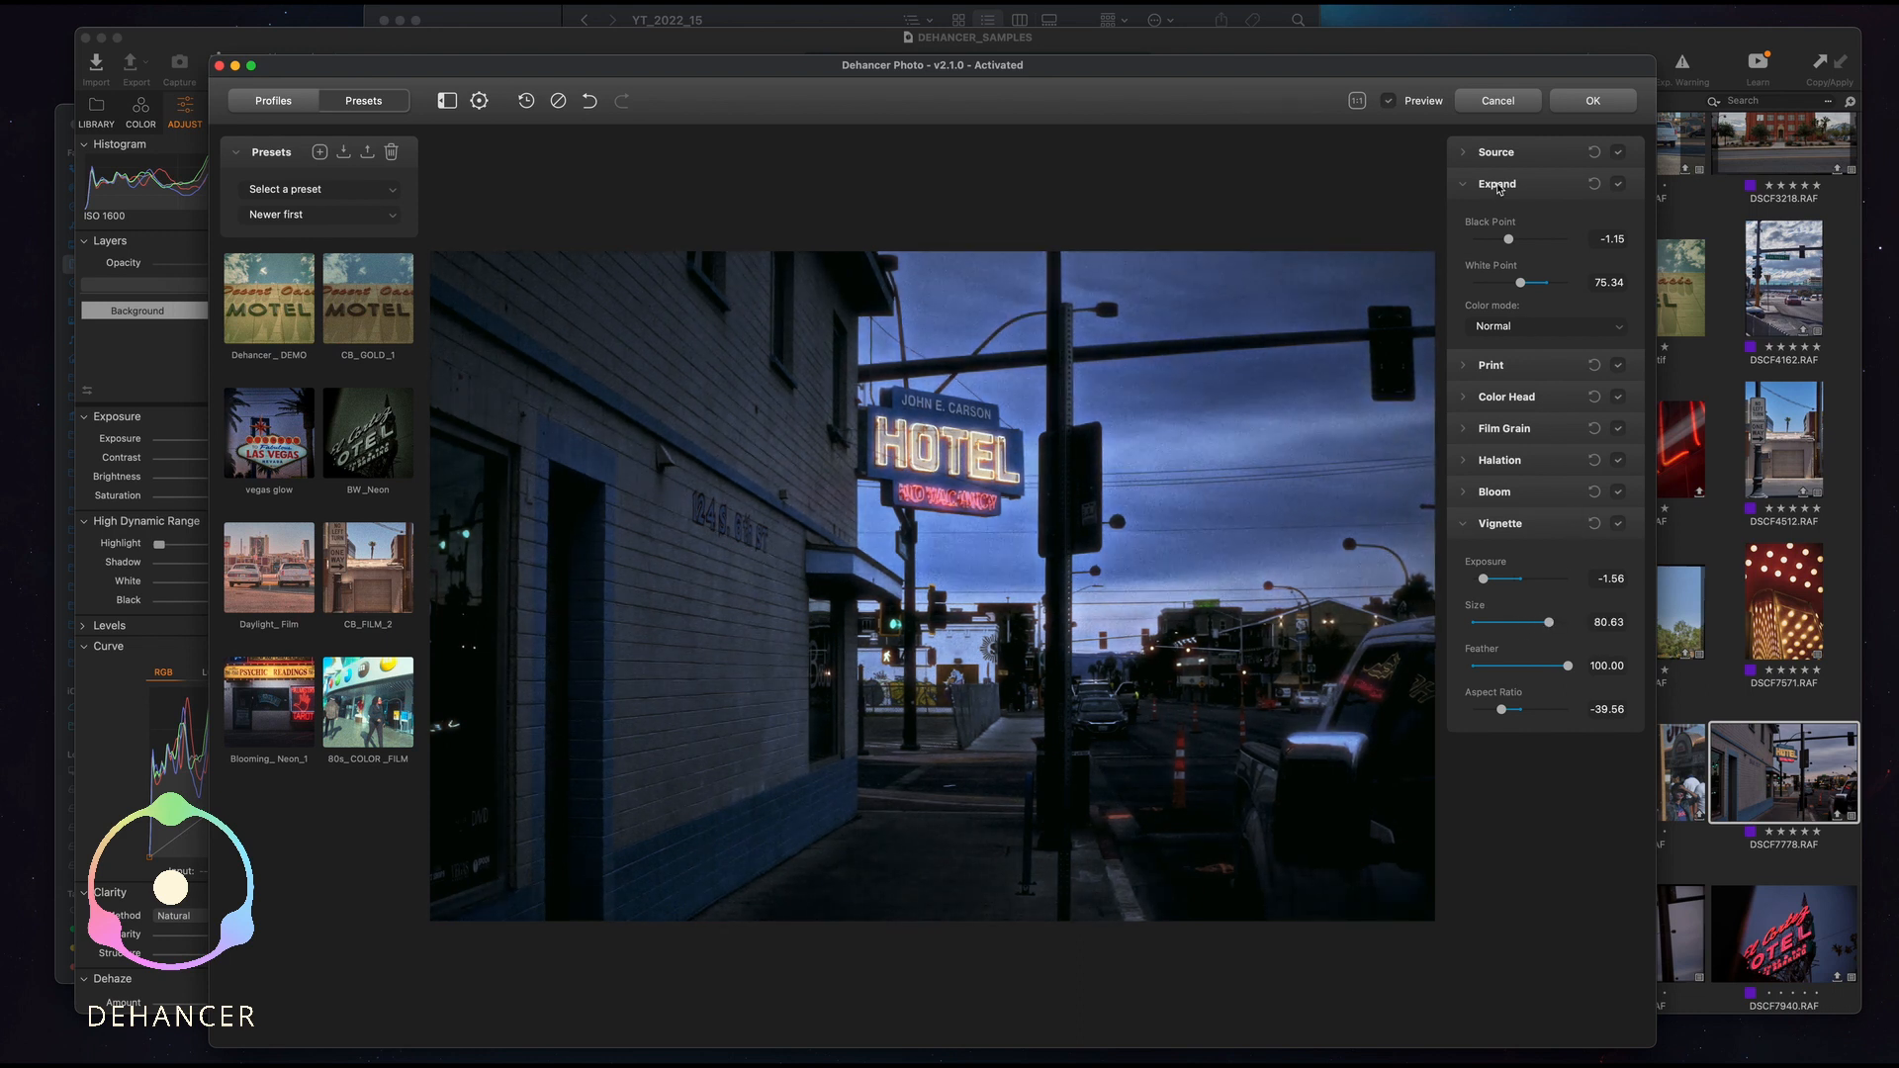
Compare the original hotel photo with the finished film look by switching the preview off and on several times.
left_click(1394, 106)
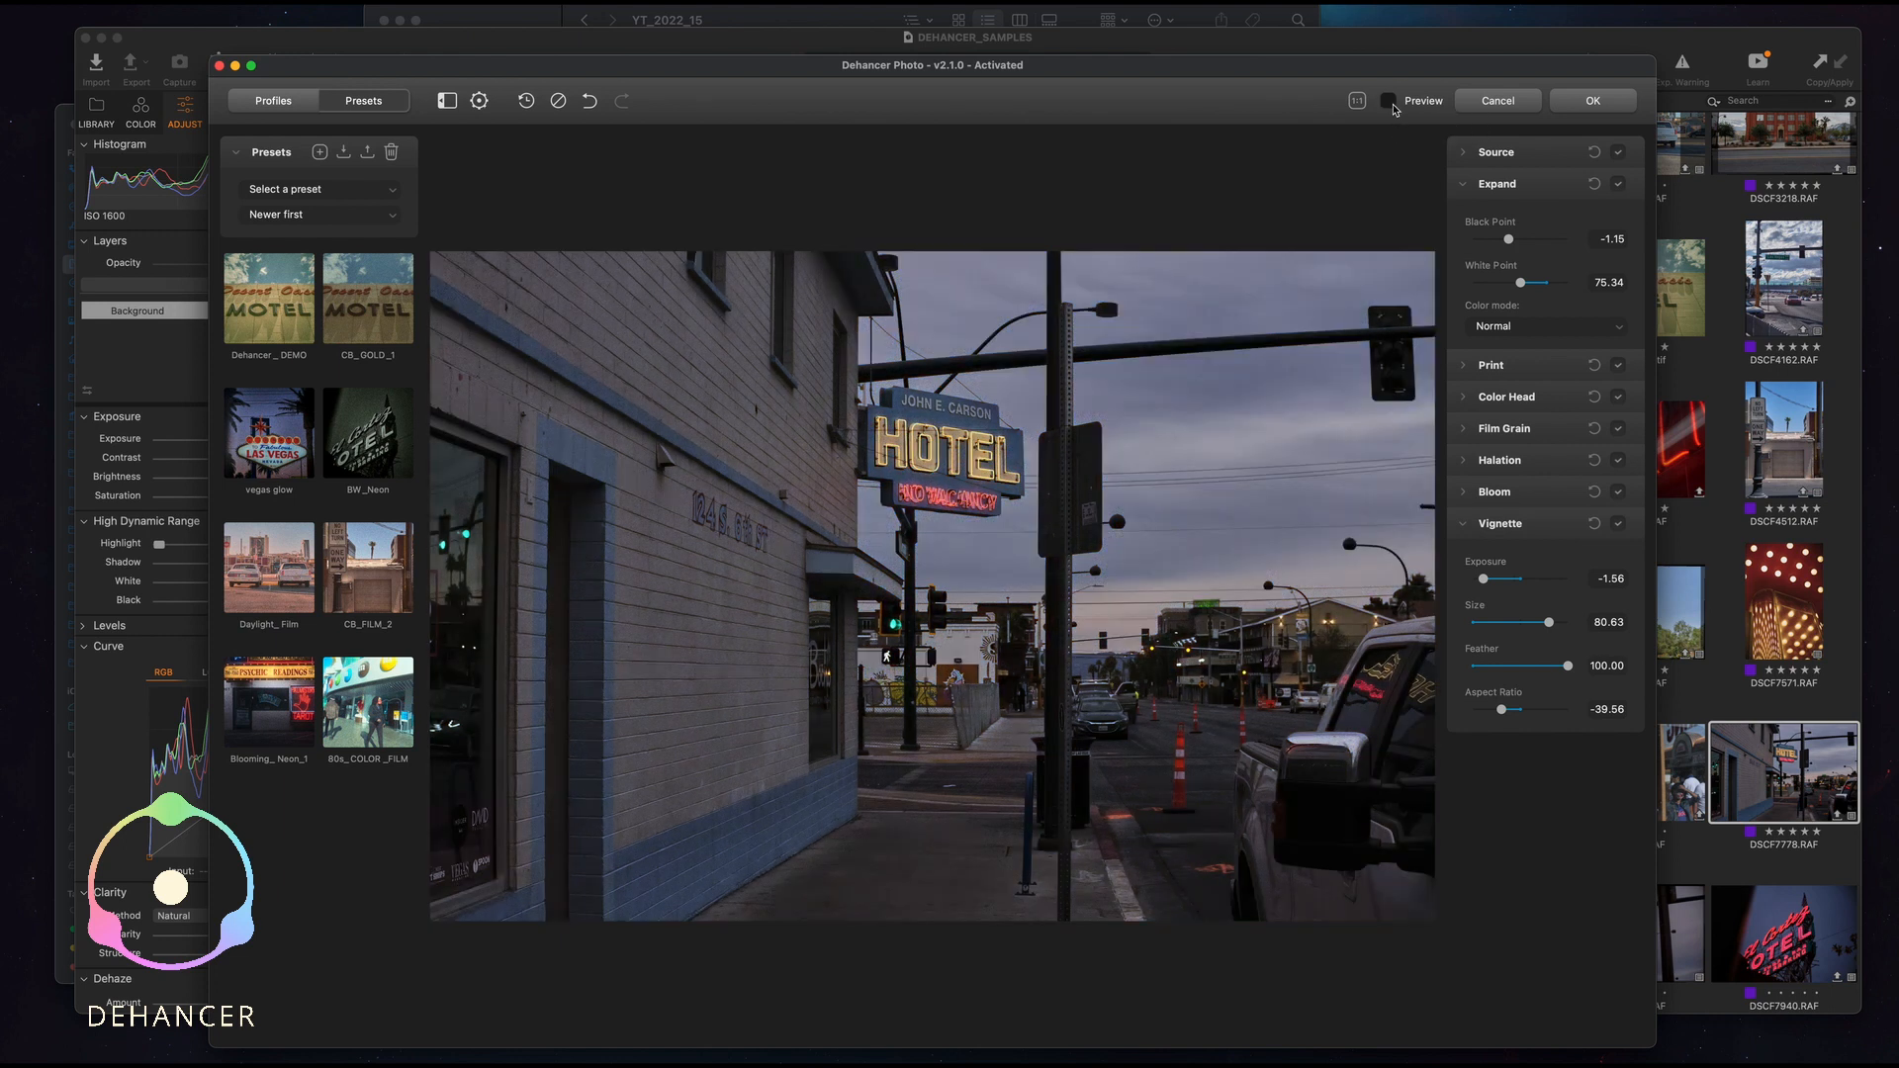
left_click(1389, 103)
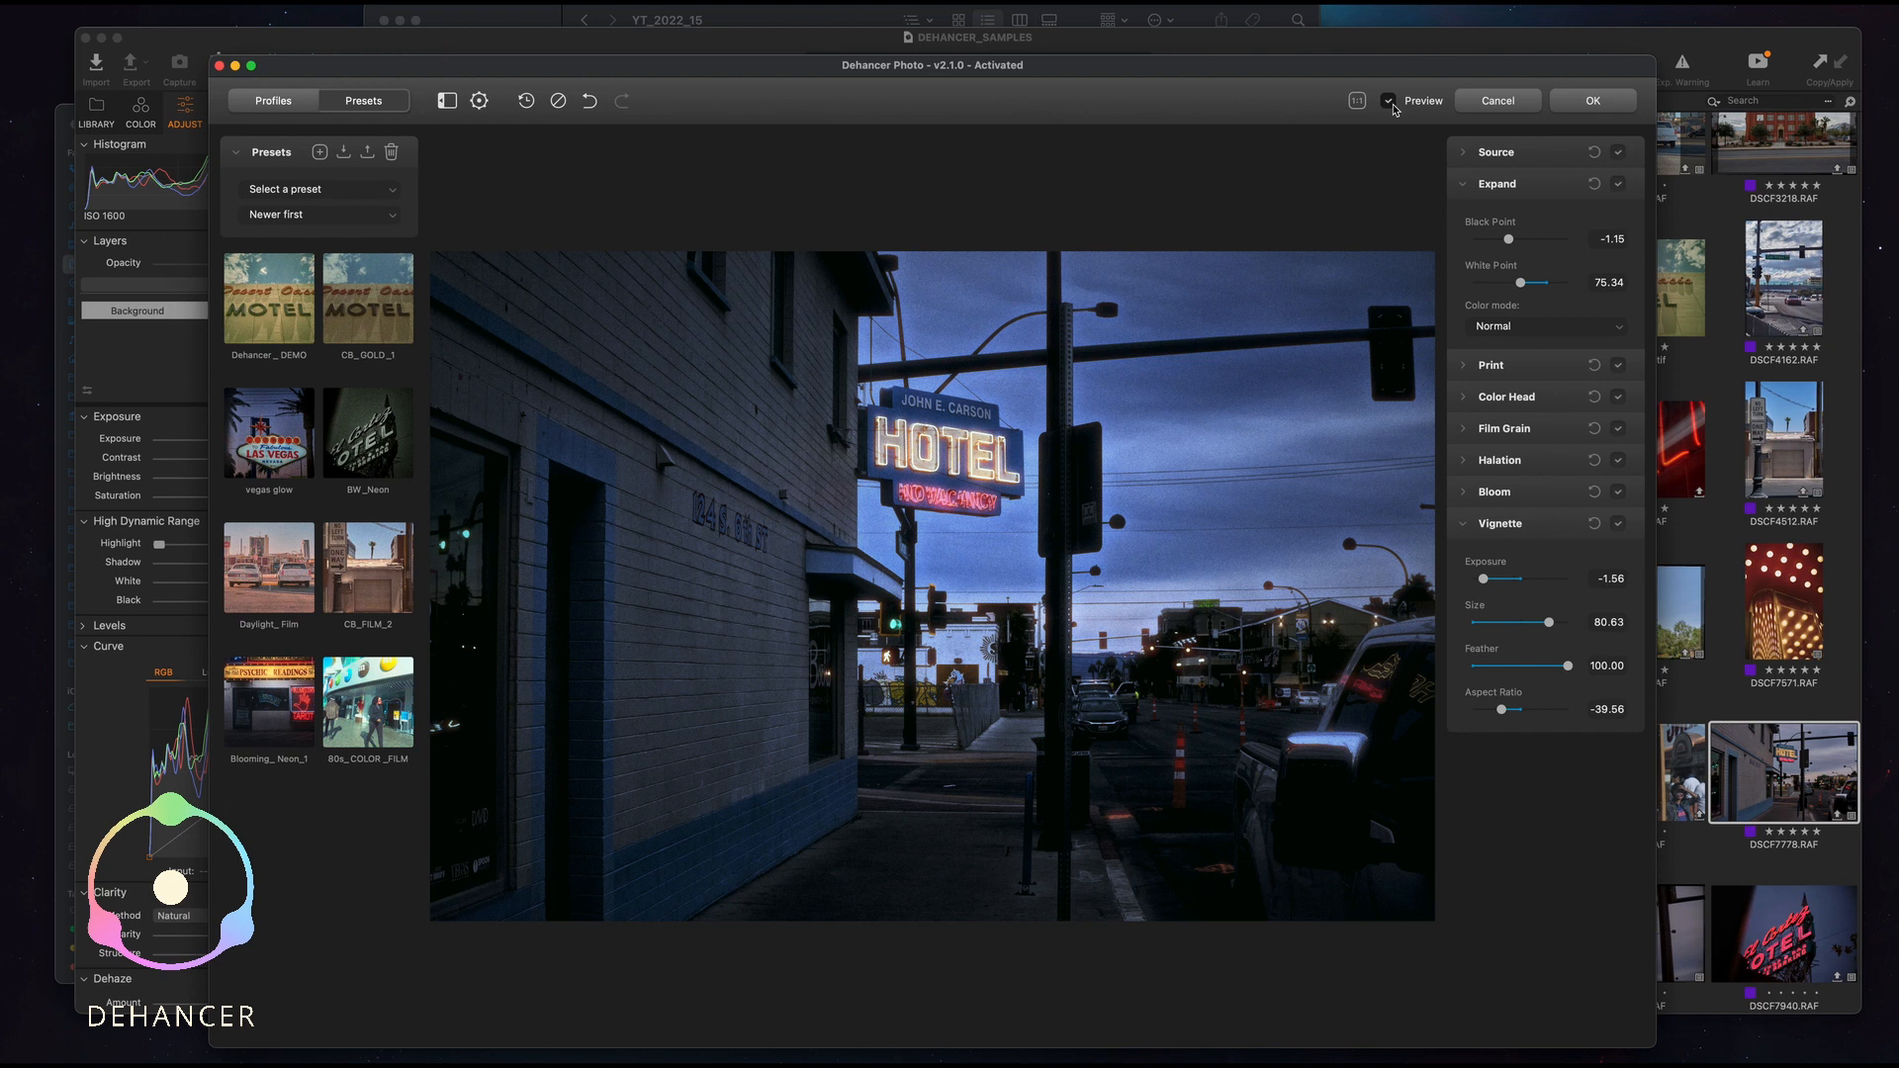
left_click(1390, 103)
left_click(1390, 103)
left_click(1390, 103)
left_click(1390, 103)
left_click(1390, 103)
left_click(1465, 523)
left_click(1461, 187)
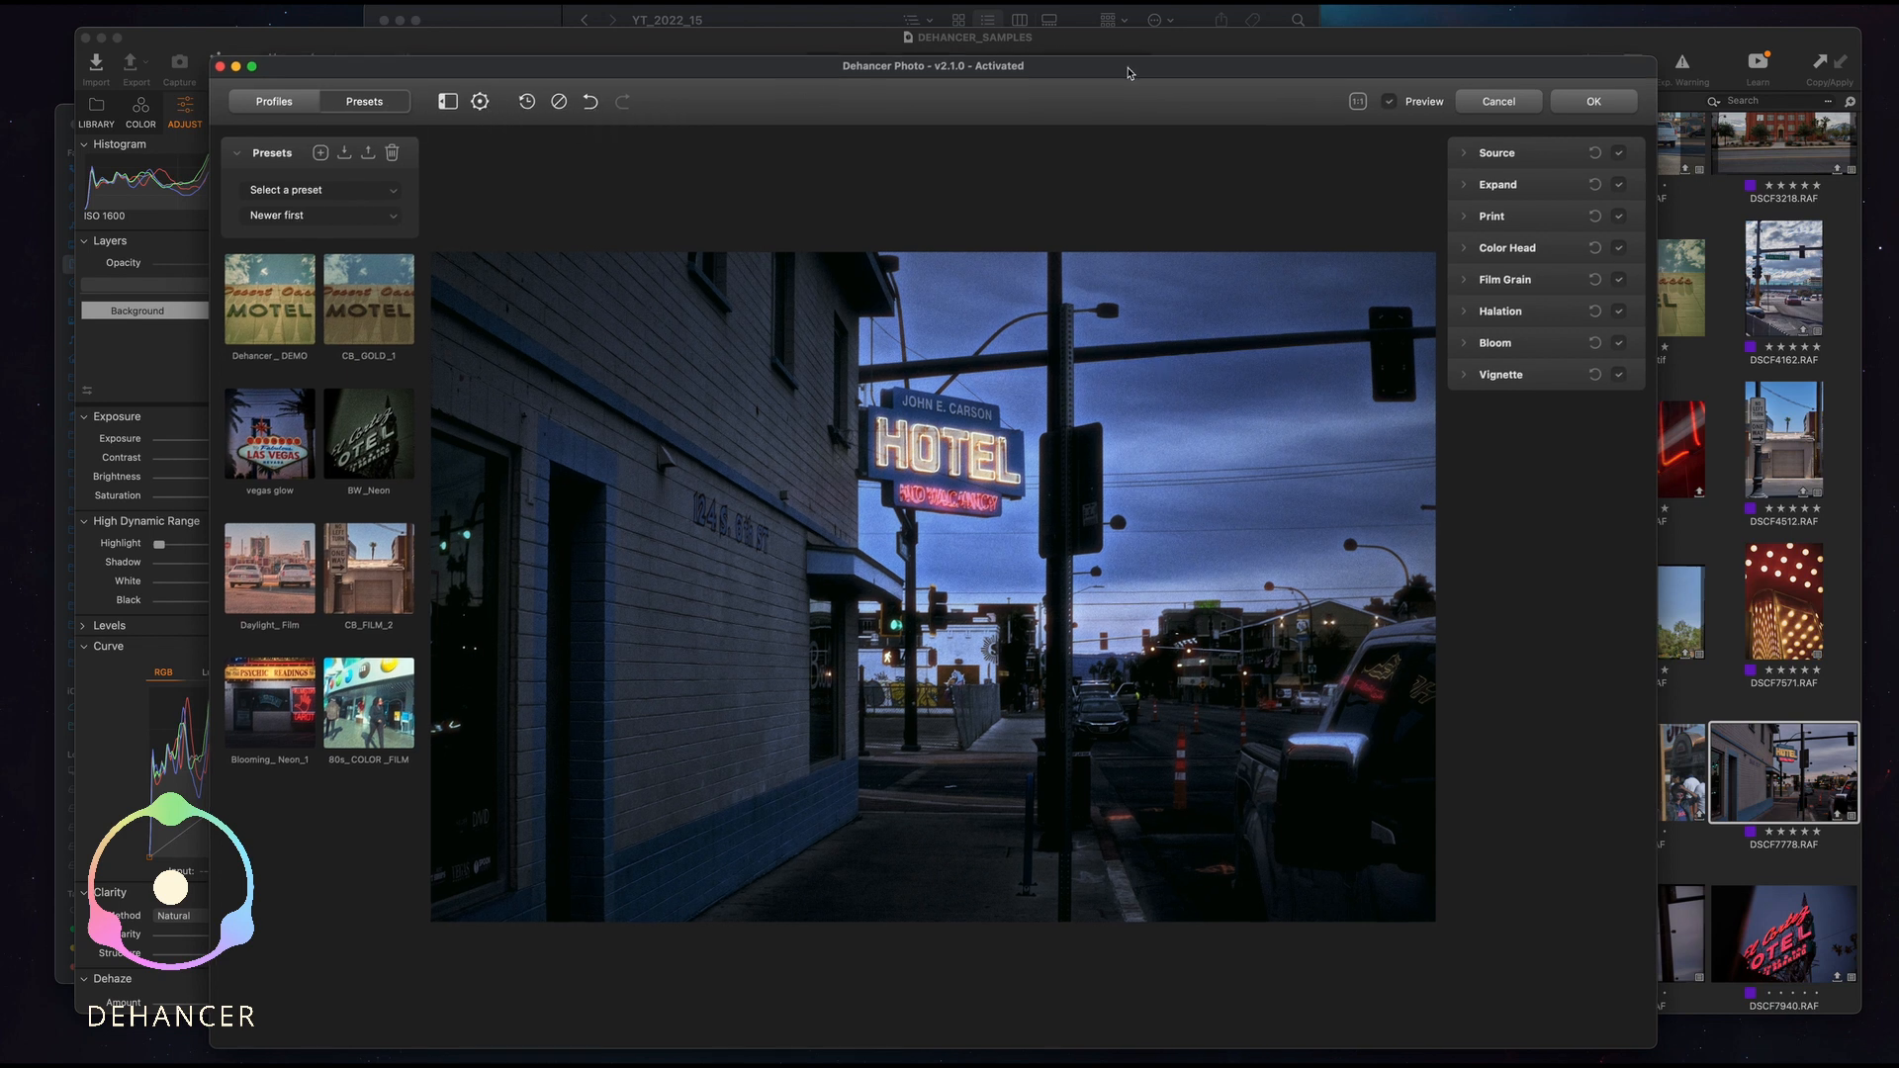
left_click_drag(1127, 72, 1135, 79)
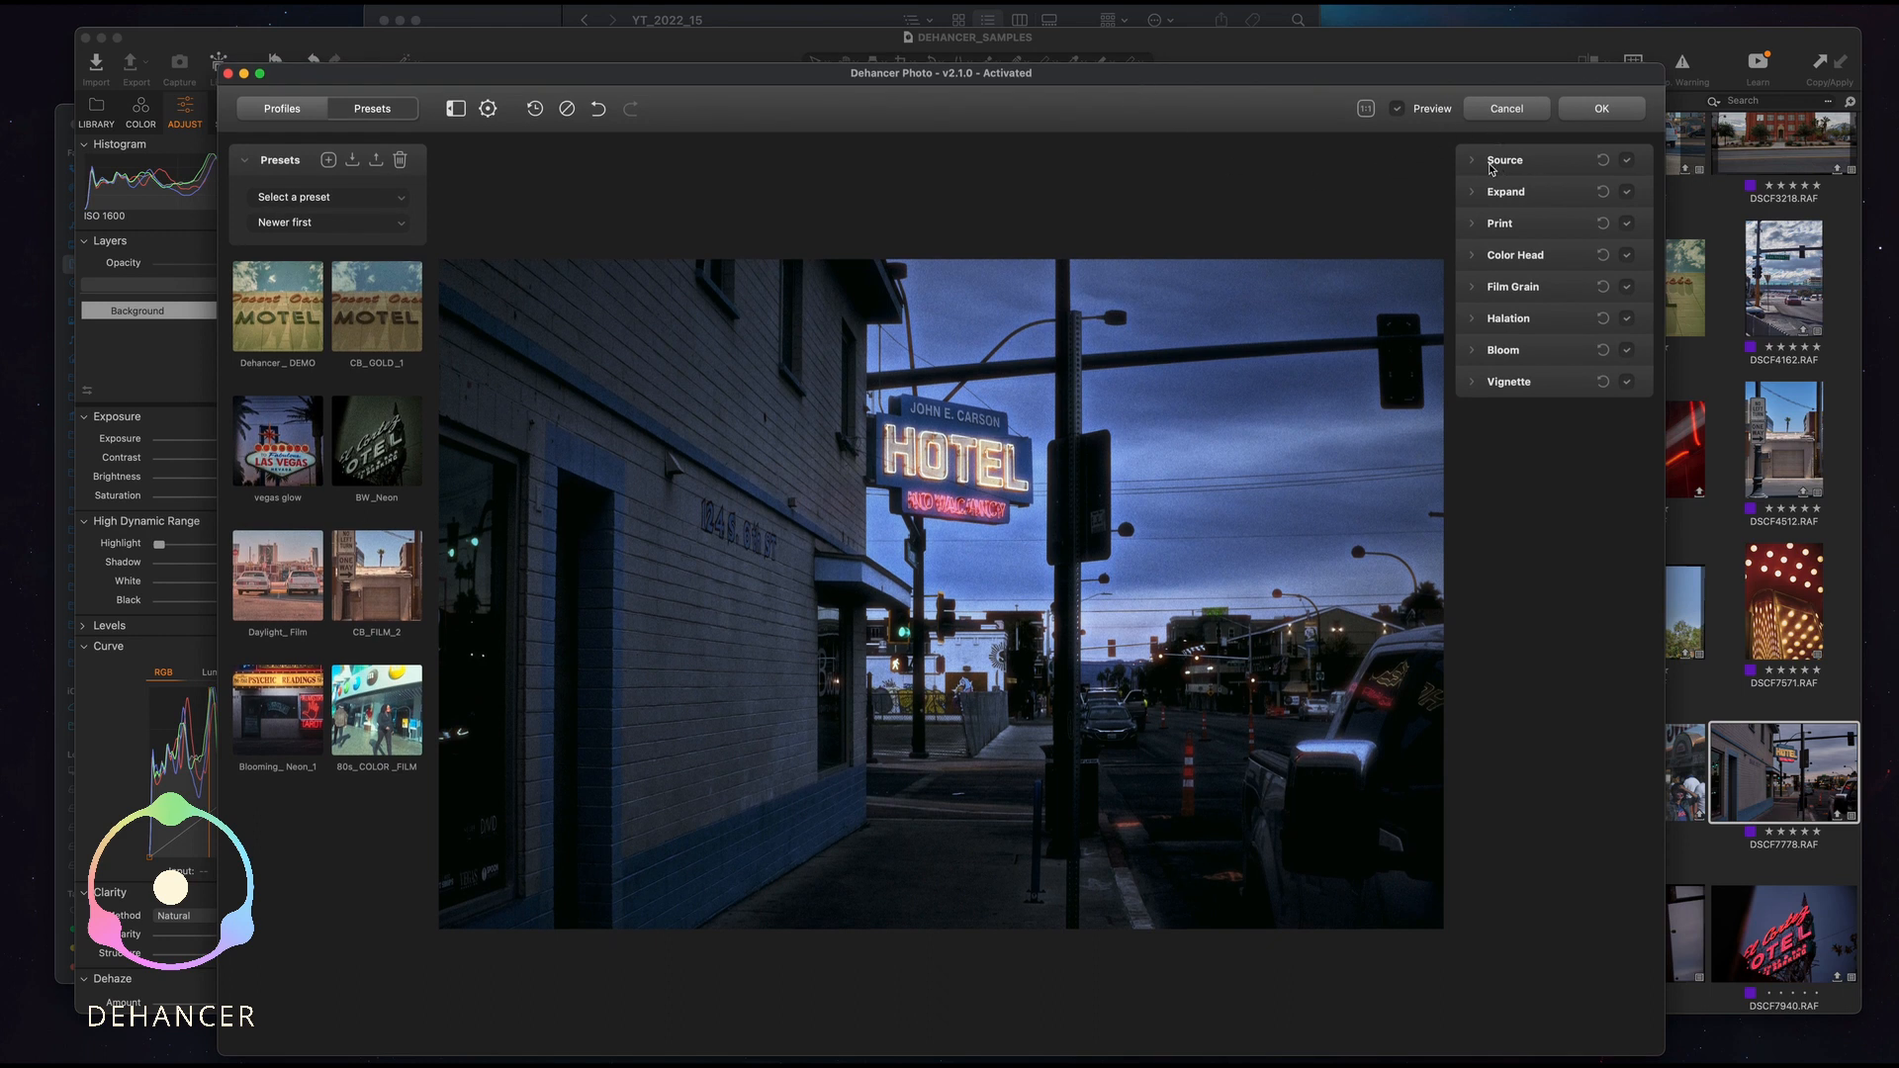
left_click(1476, 386)
left_click(1476, 390)
left_click(1472, 349)
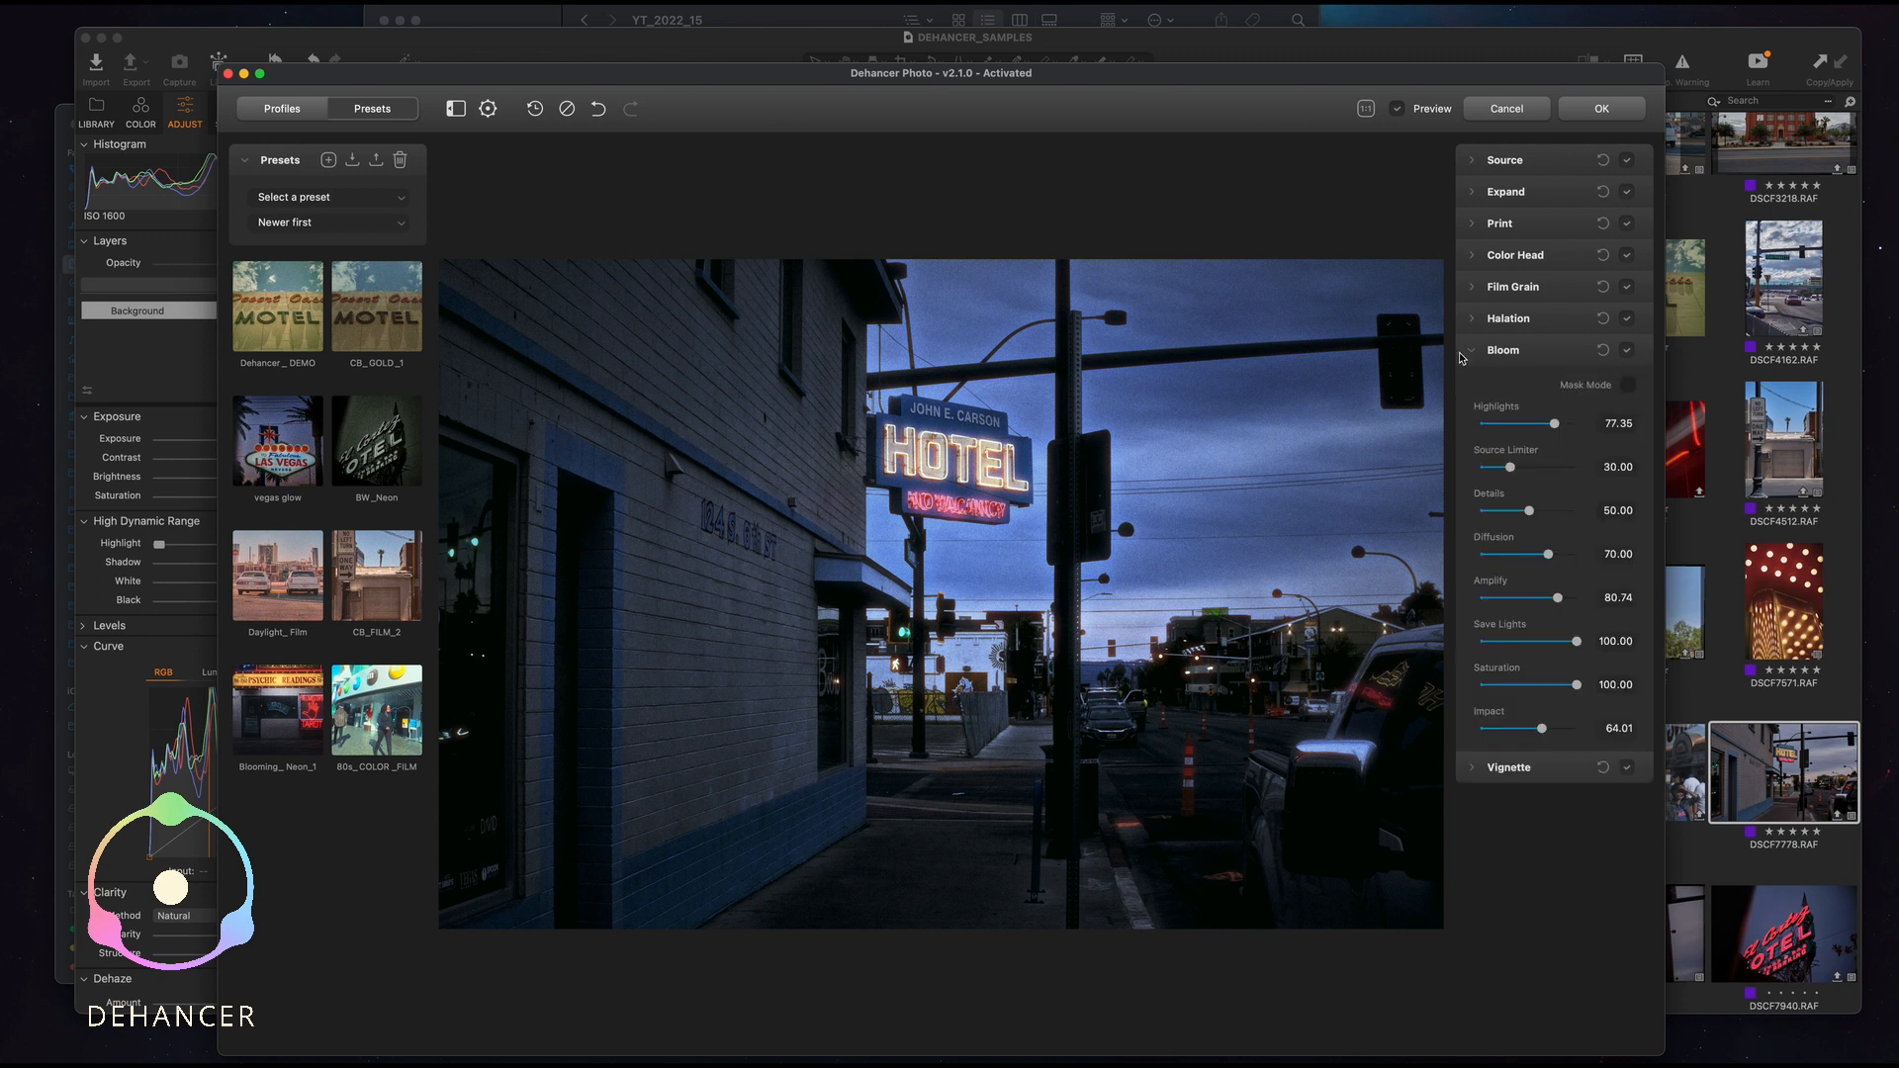
left_click(1471, 352)
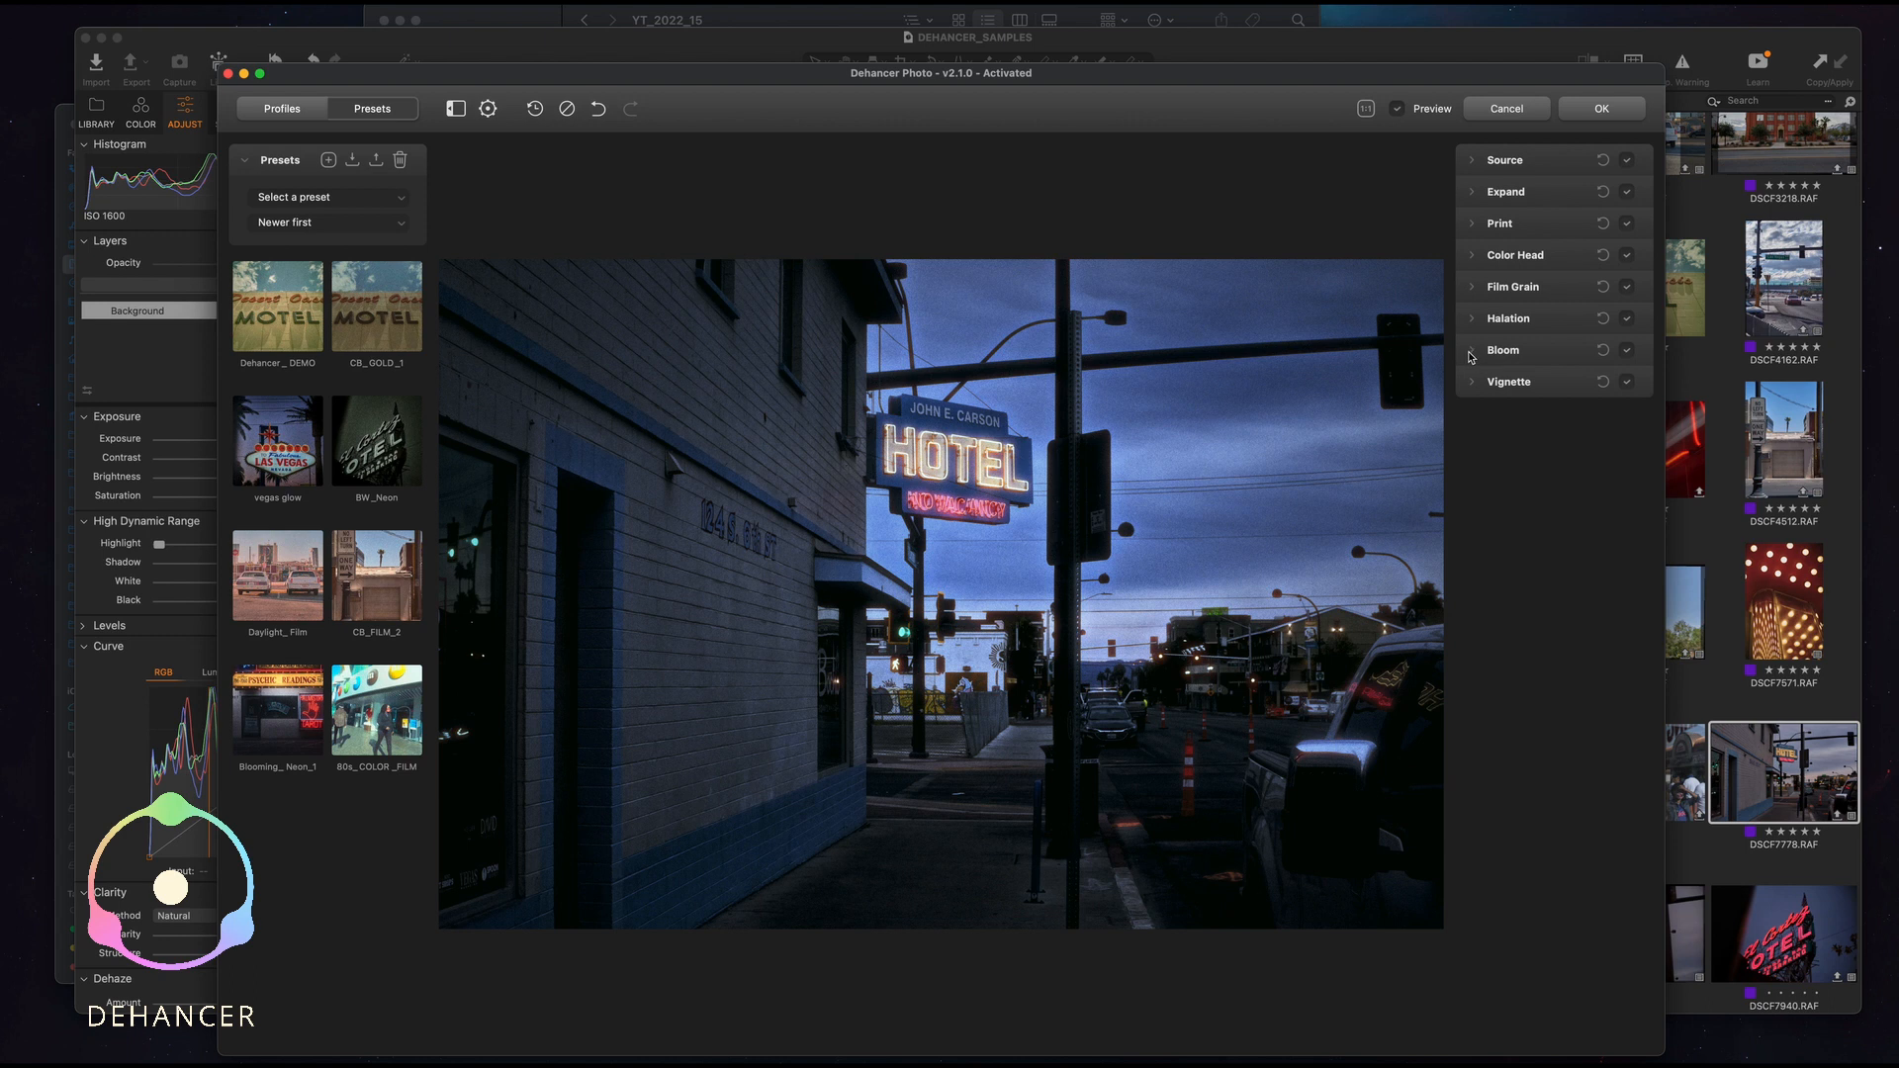
left_click(1477, 164)
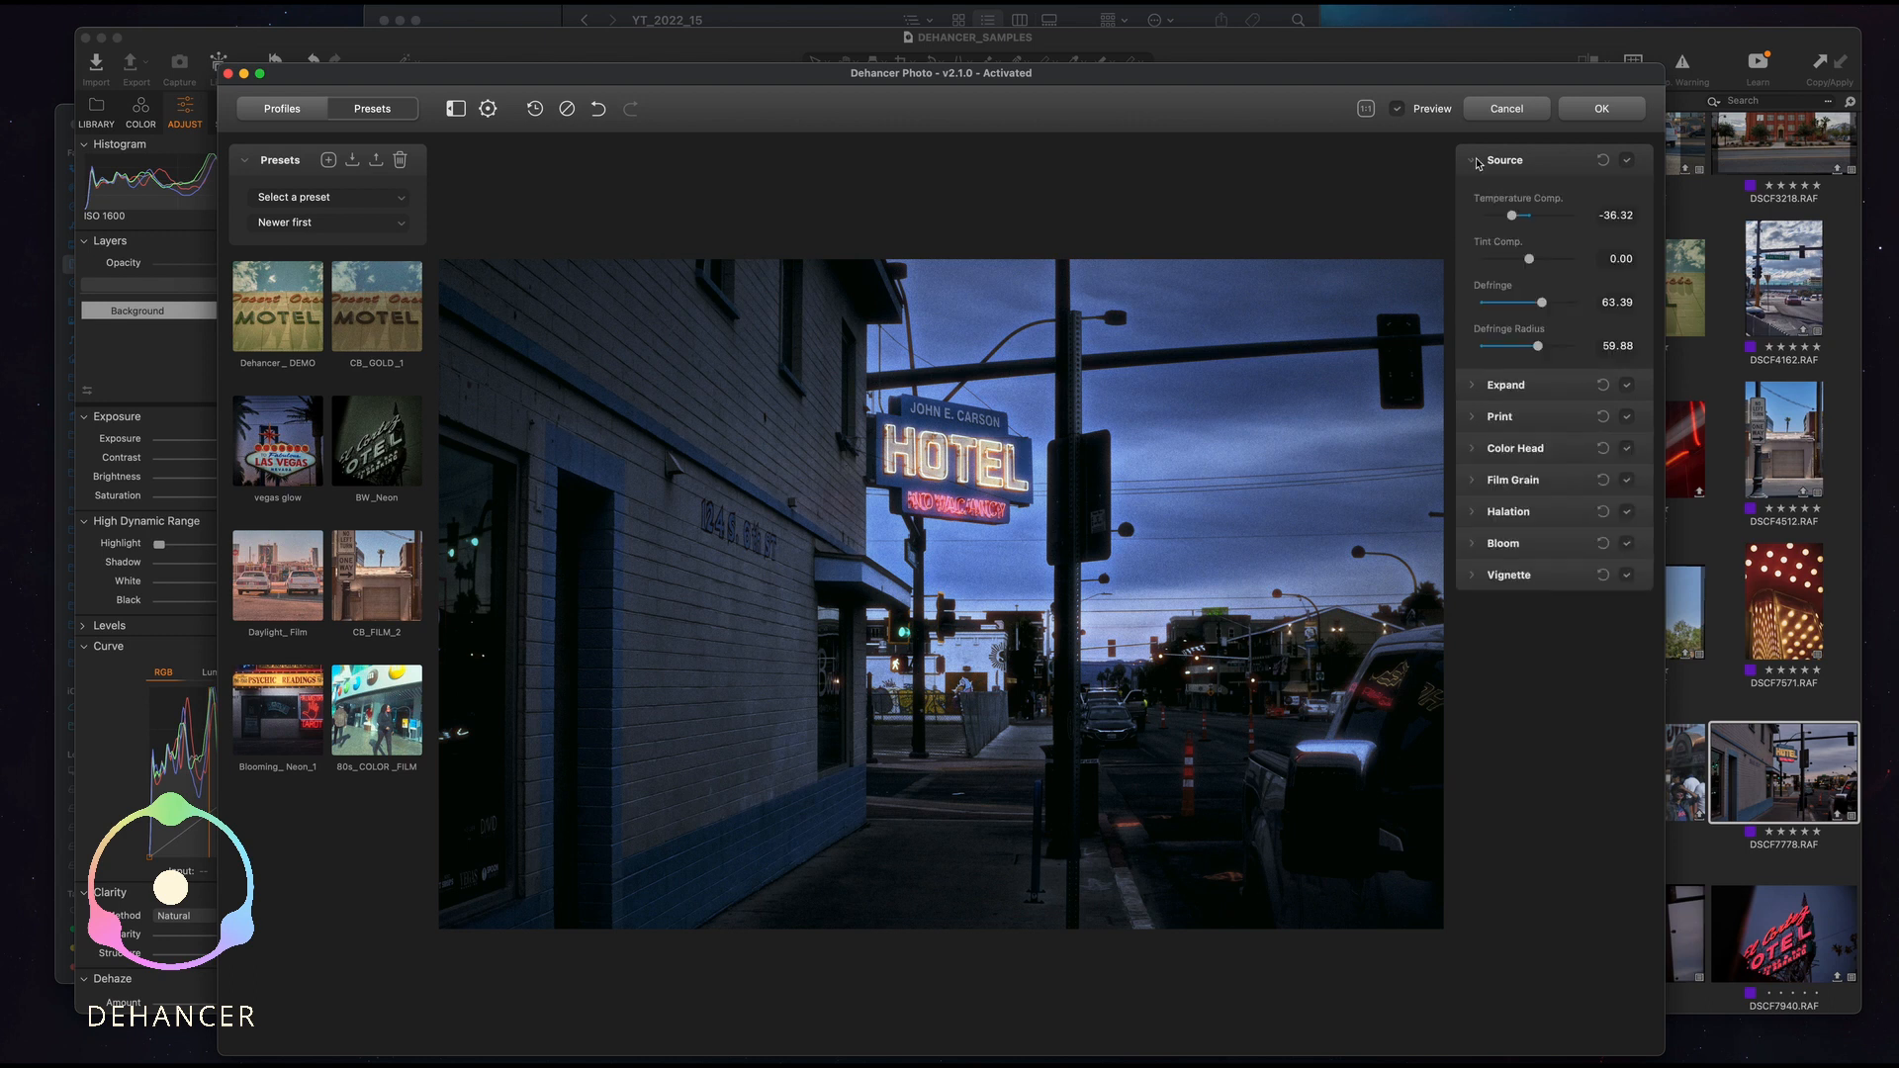
left_click(1478, 163)
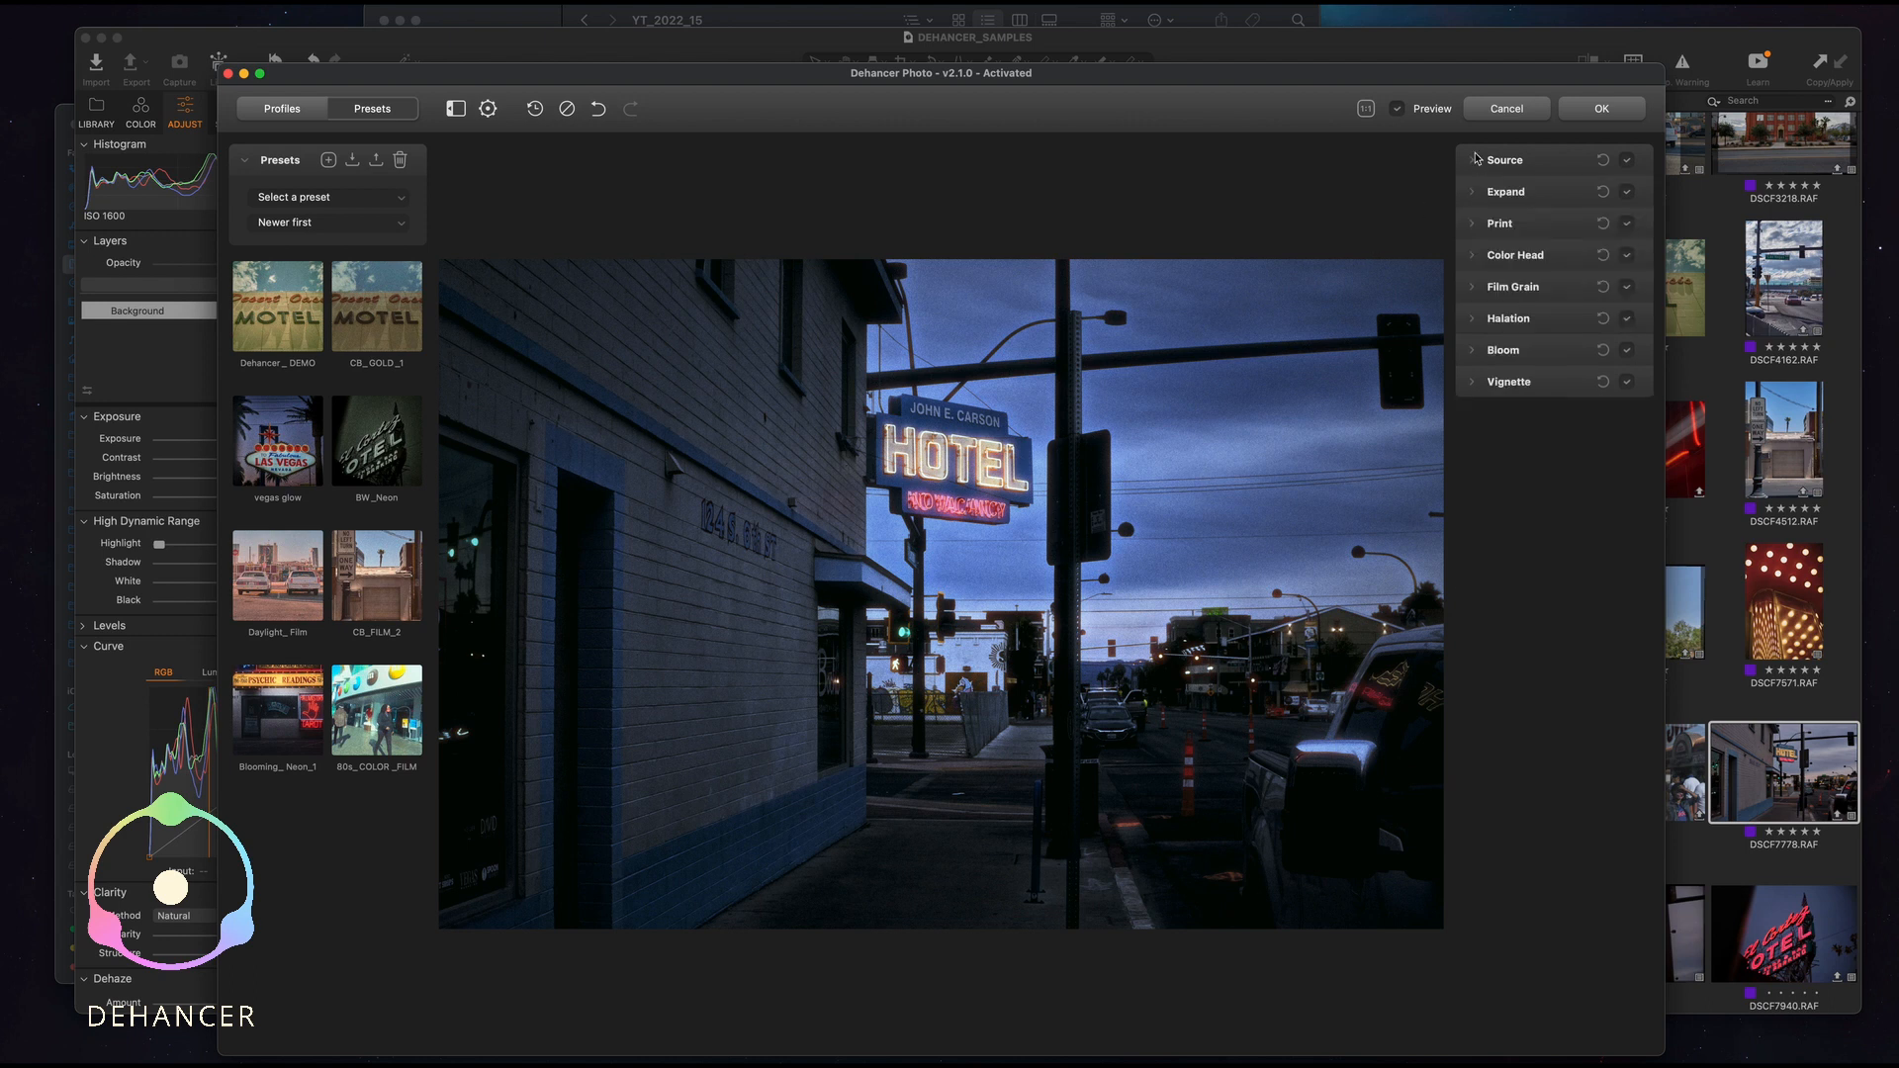
Check the preview once more, apply the Dehancer look to the hotel photo and display the resulting DSCF7778.tif in Capture One.
left_click(1415, 113)
left_click(1415, 114)
left_click(1603, 110)
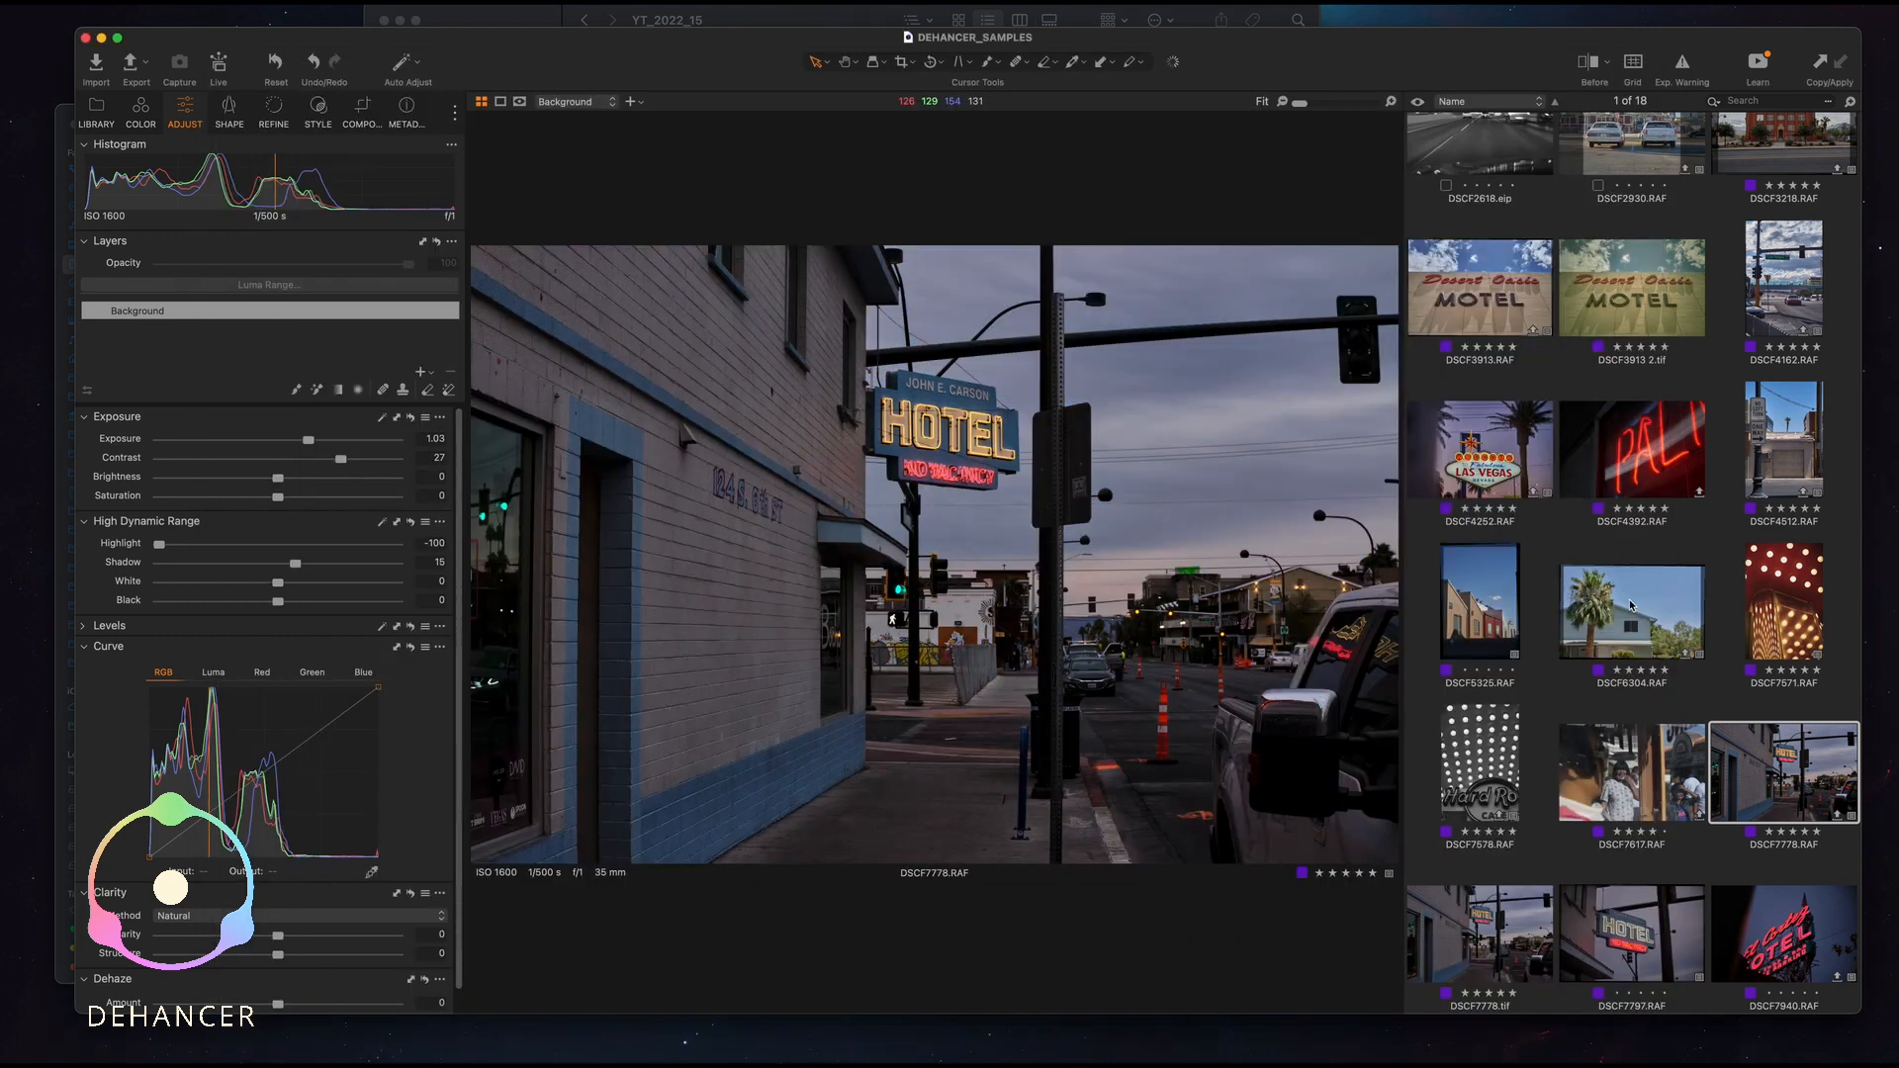
left_click(1513, 895)
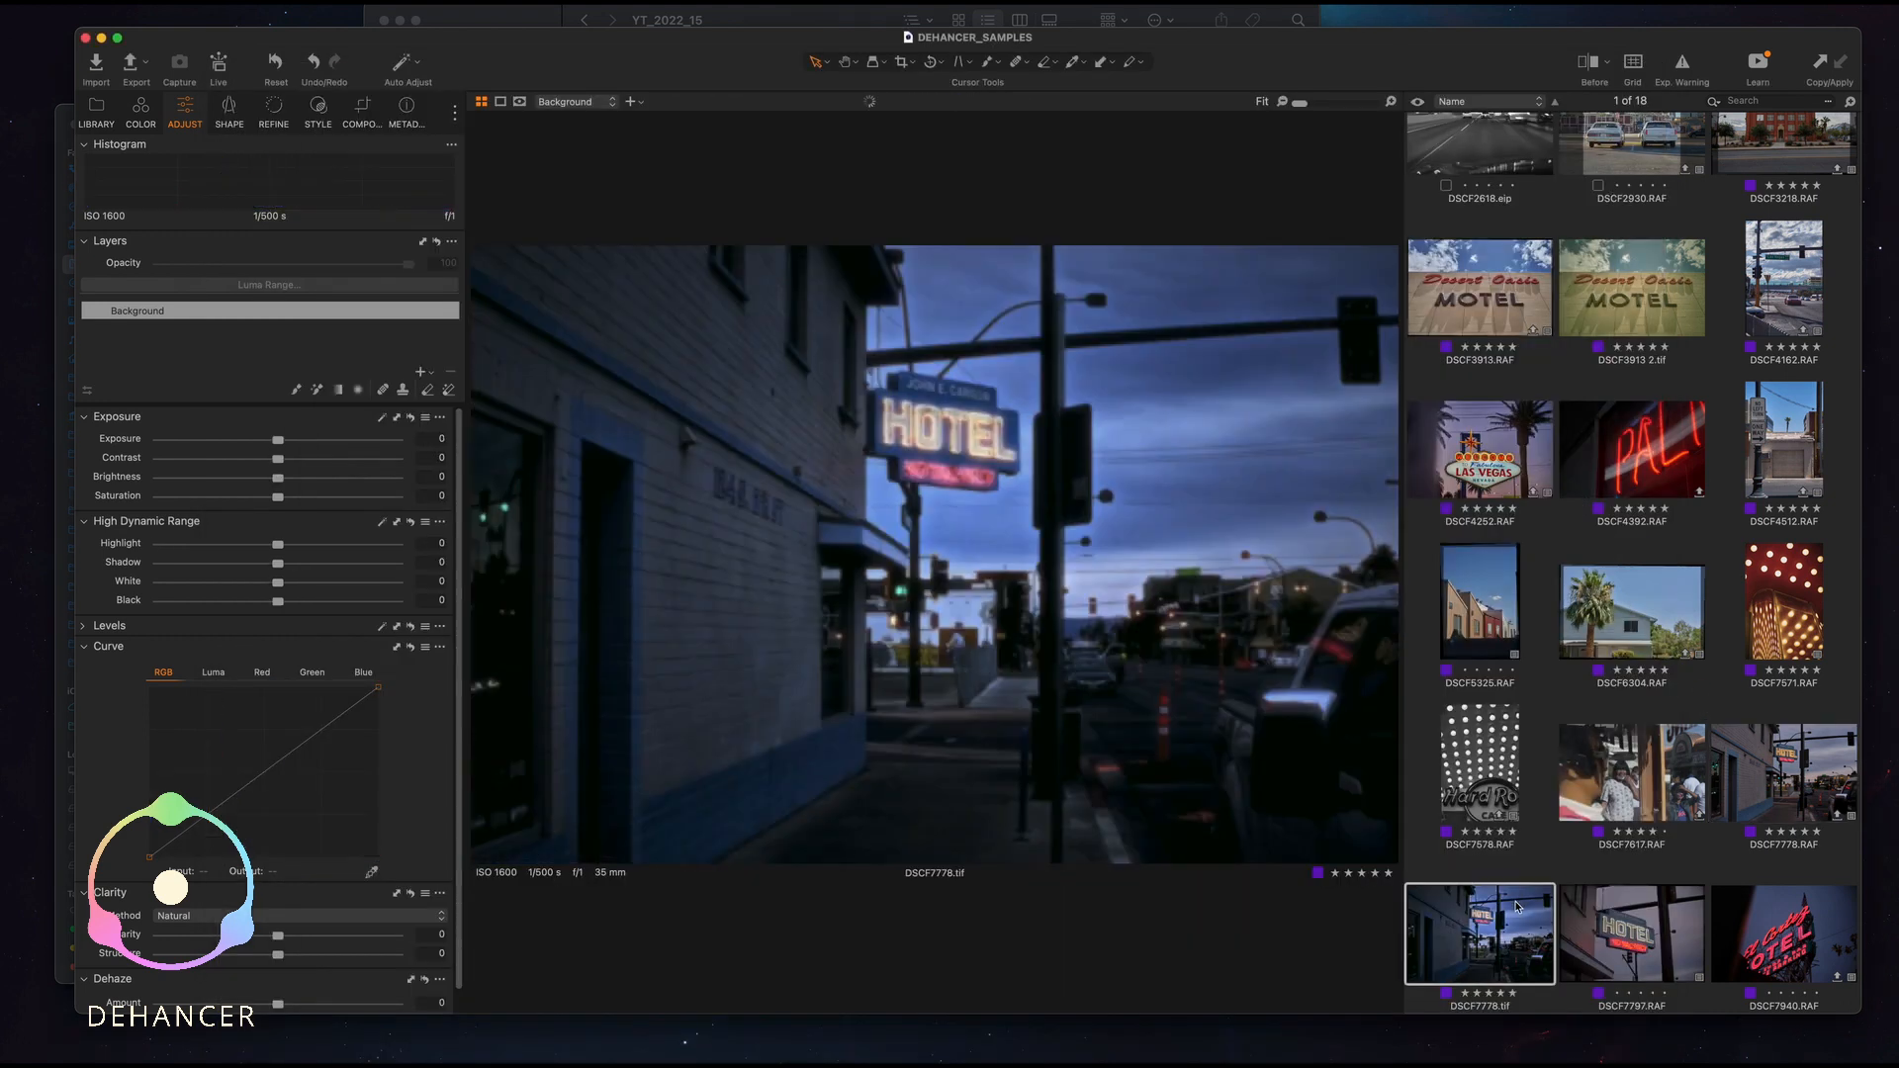